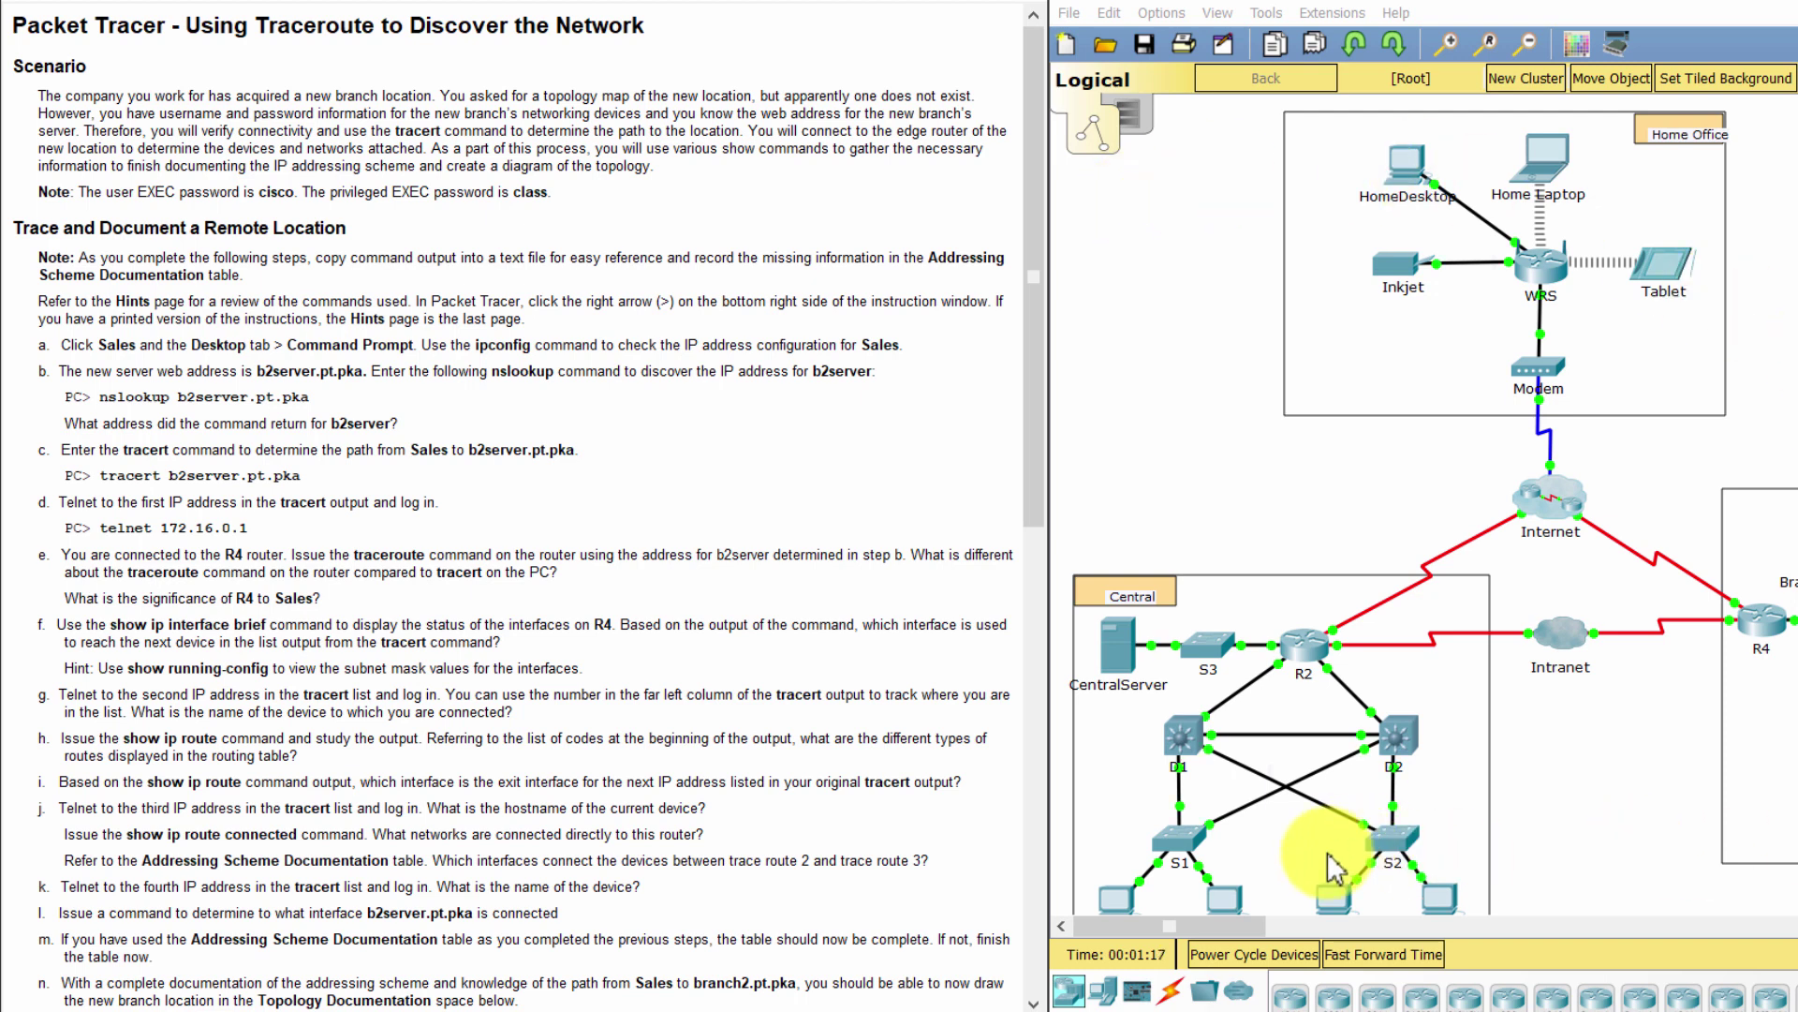
Read the scenario and instruction steps a and b in the lab document
{"action": "left_click_drag", "start_coordinate": [1163, 929], "coordinate": [1125, 939]}
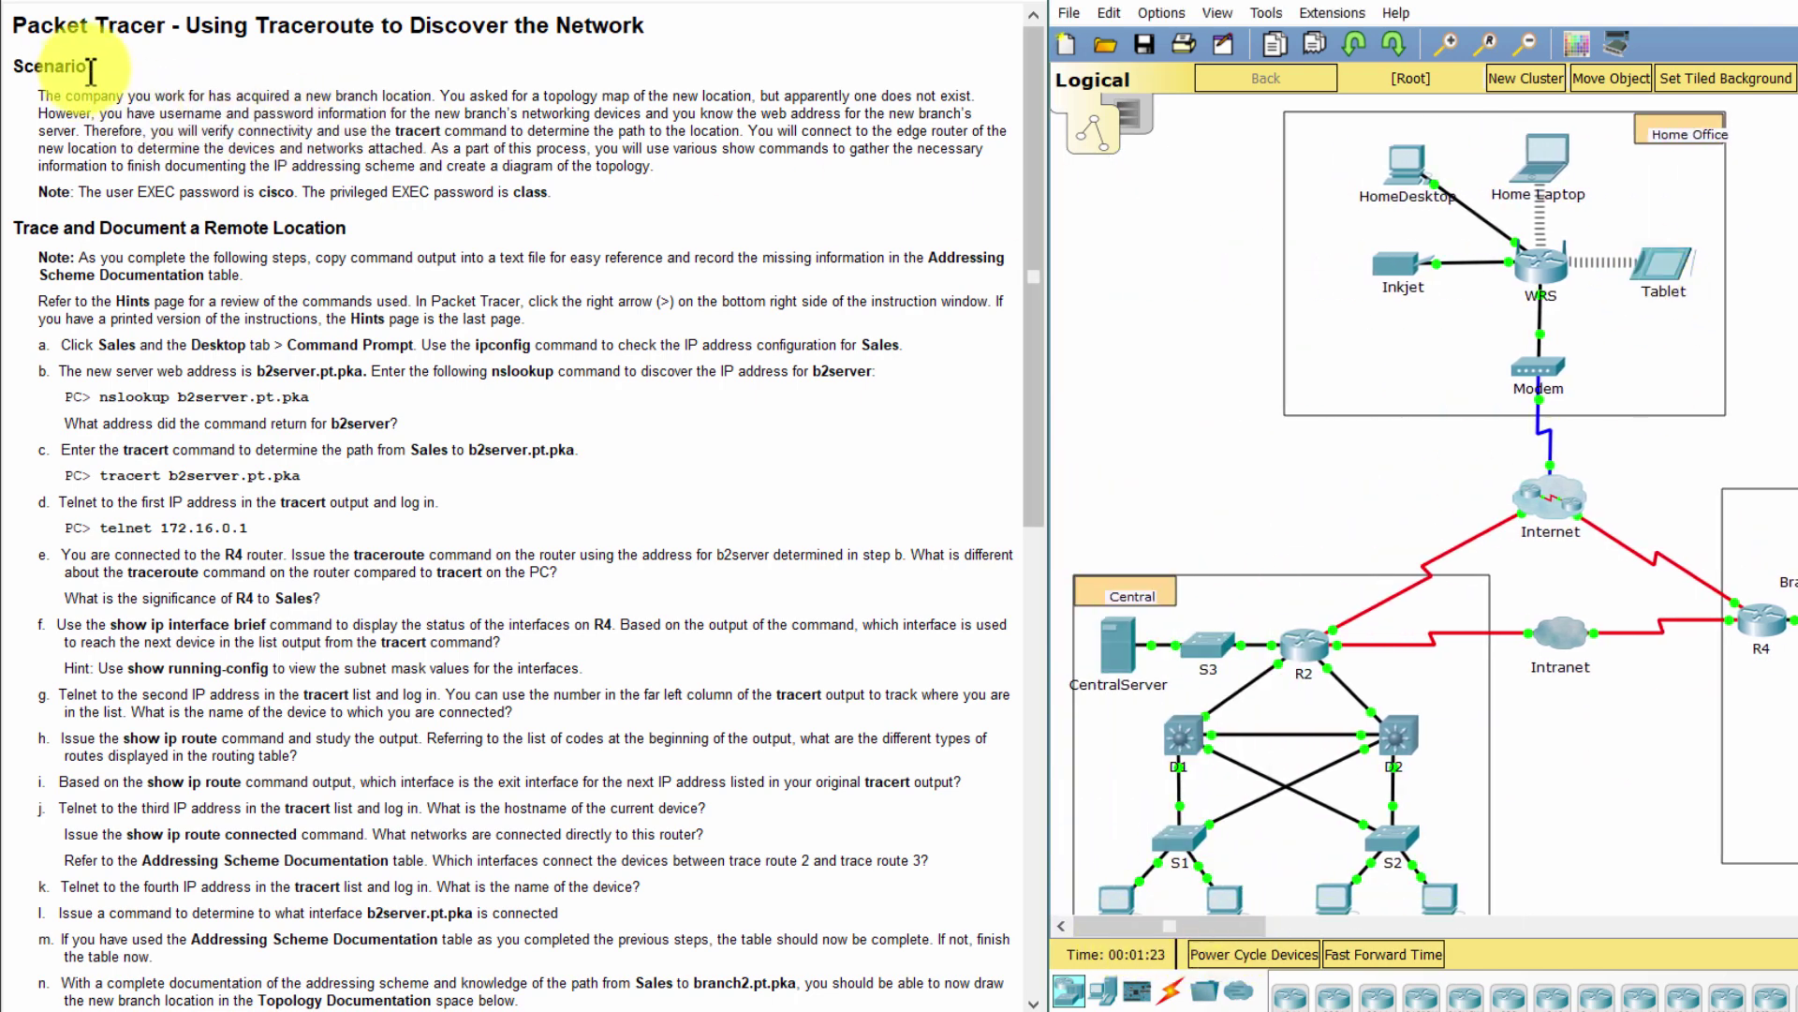
{"action": "left_click_drag", "start_coordinate": [86, 65], "coordinate": [666, 191]}
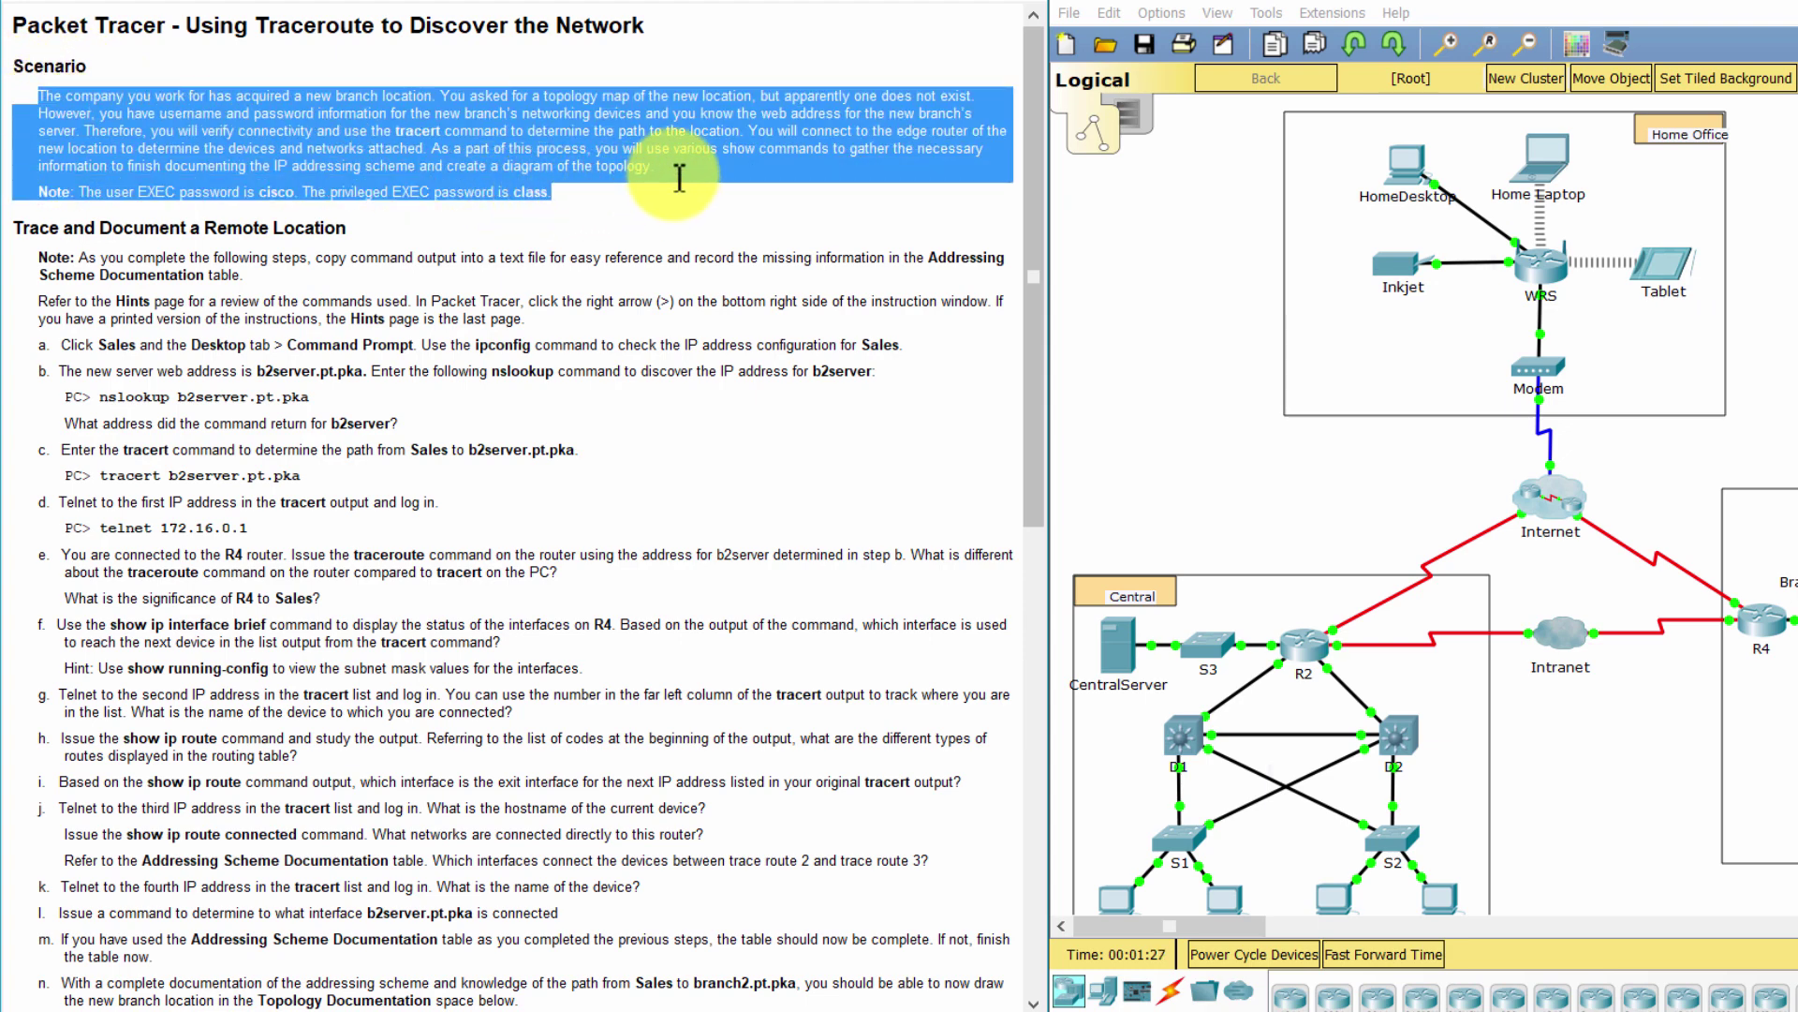
{"action": "left_click", "coordinate": [710, 217]}
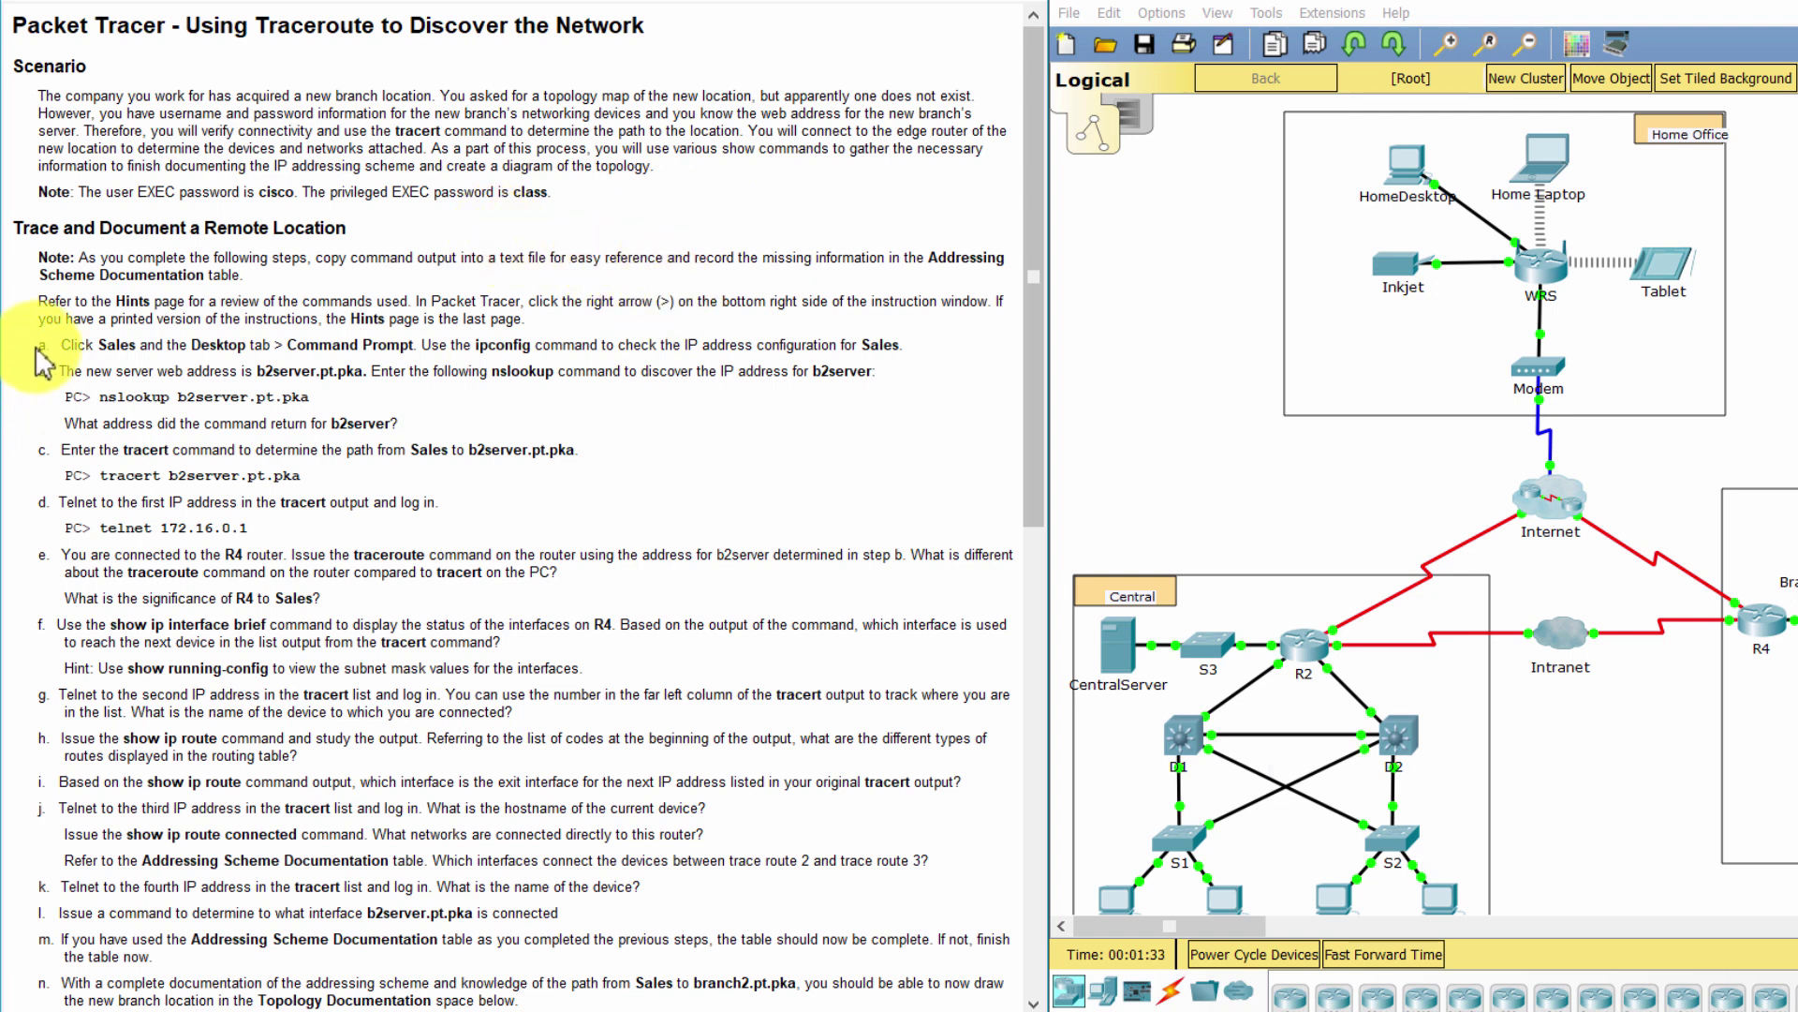
{"action": "left_click_drag", "start_coordinate": [36, 345], "coordinate": [915, 345]}
{"action": "left_click", "coordinate": [948, 383]}
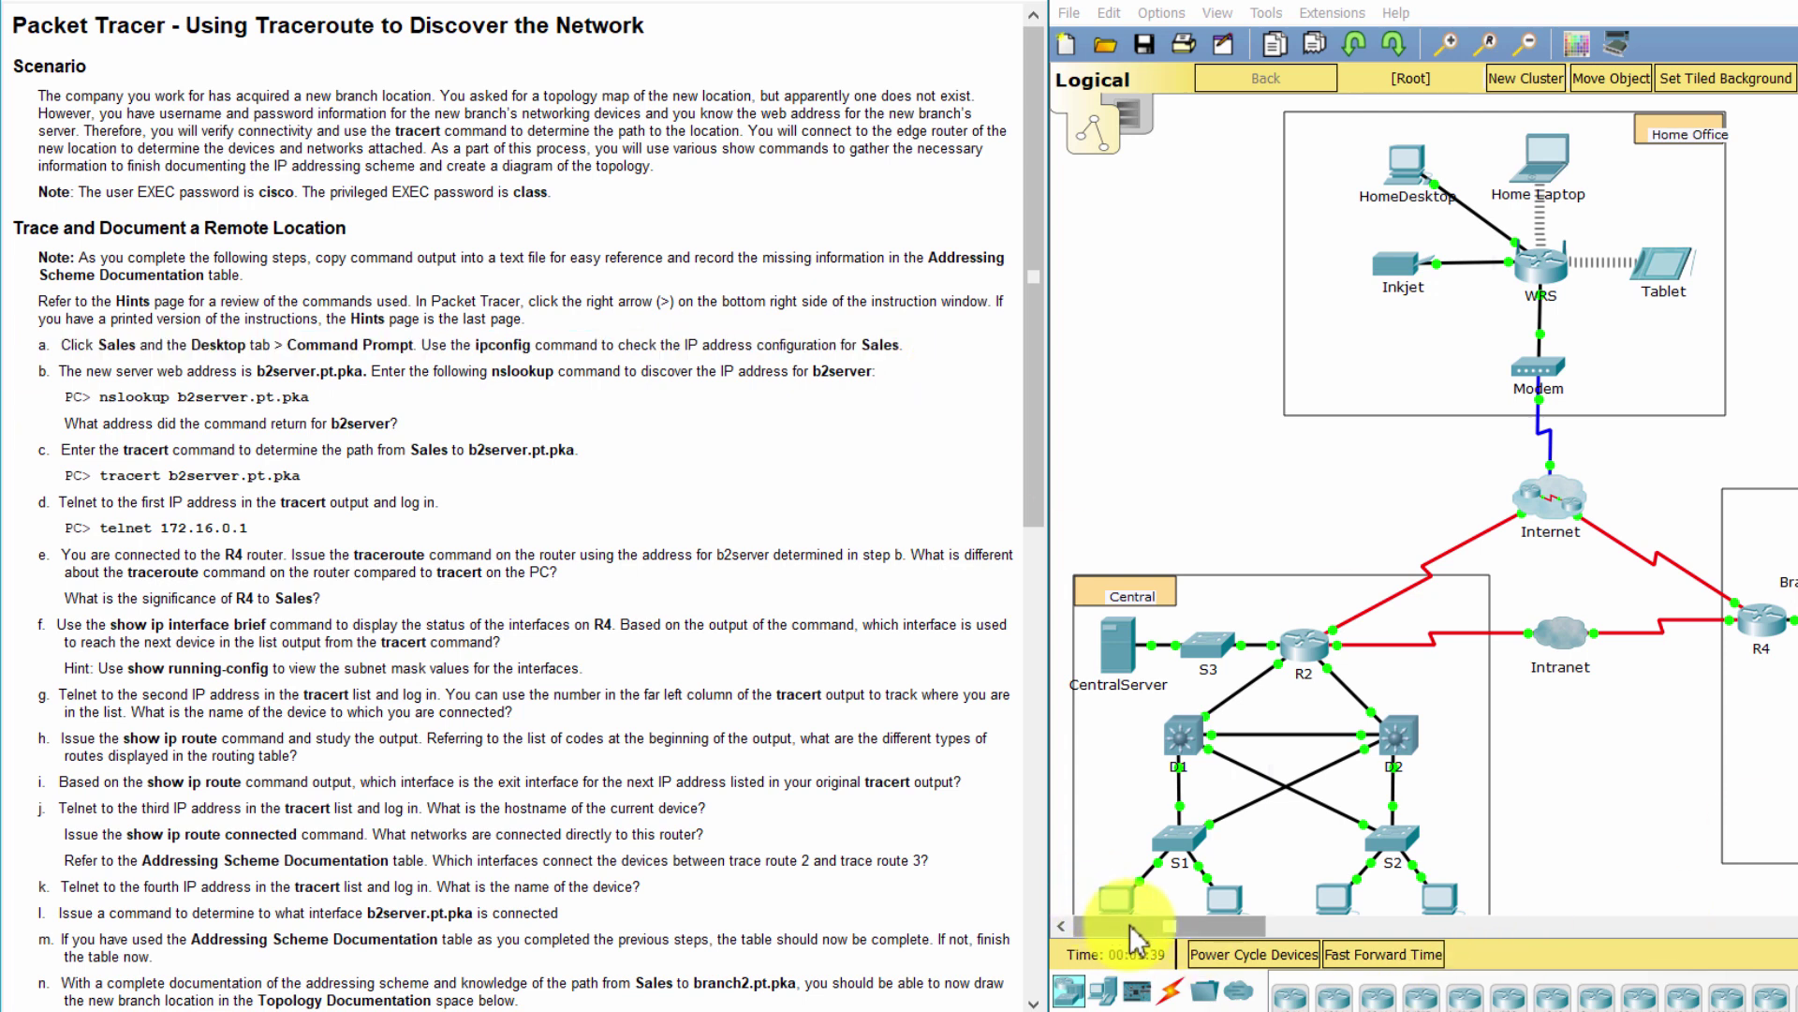
Run ipconfig on the Sales PC: 172.16.0.5, mask 255.255.255.0, gateway 172.16.0.1
{"action": "left_click_drag", "start_coordinate": [1129, 924], "coordinate": [1176, 918]}
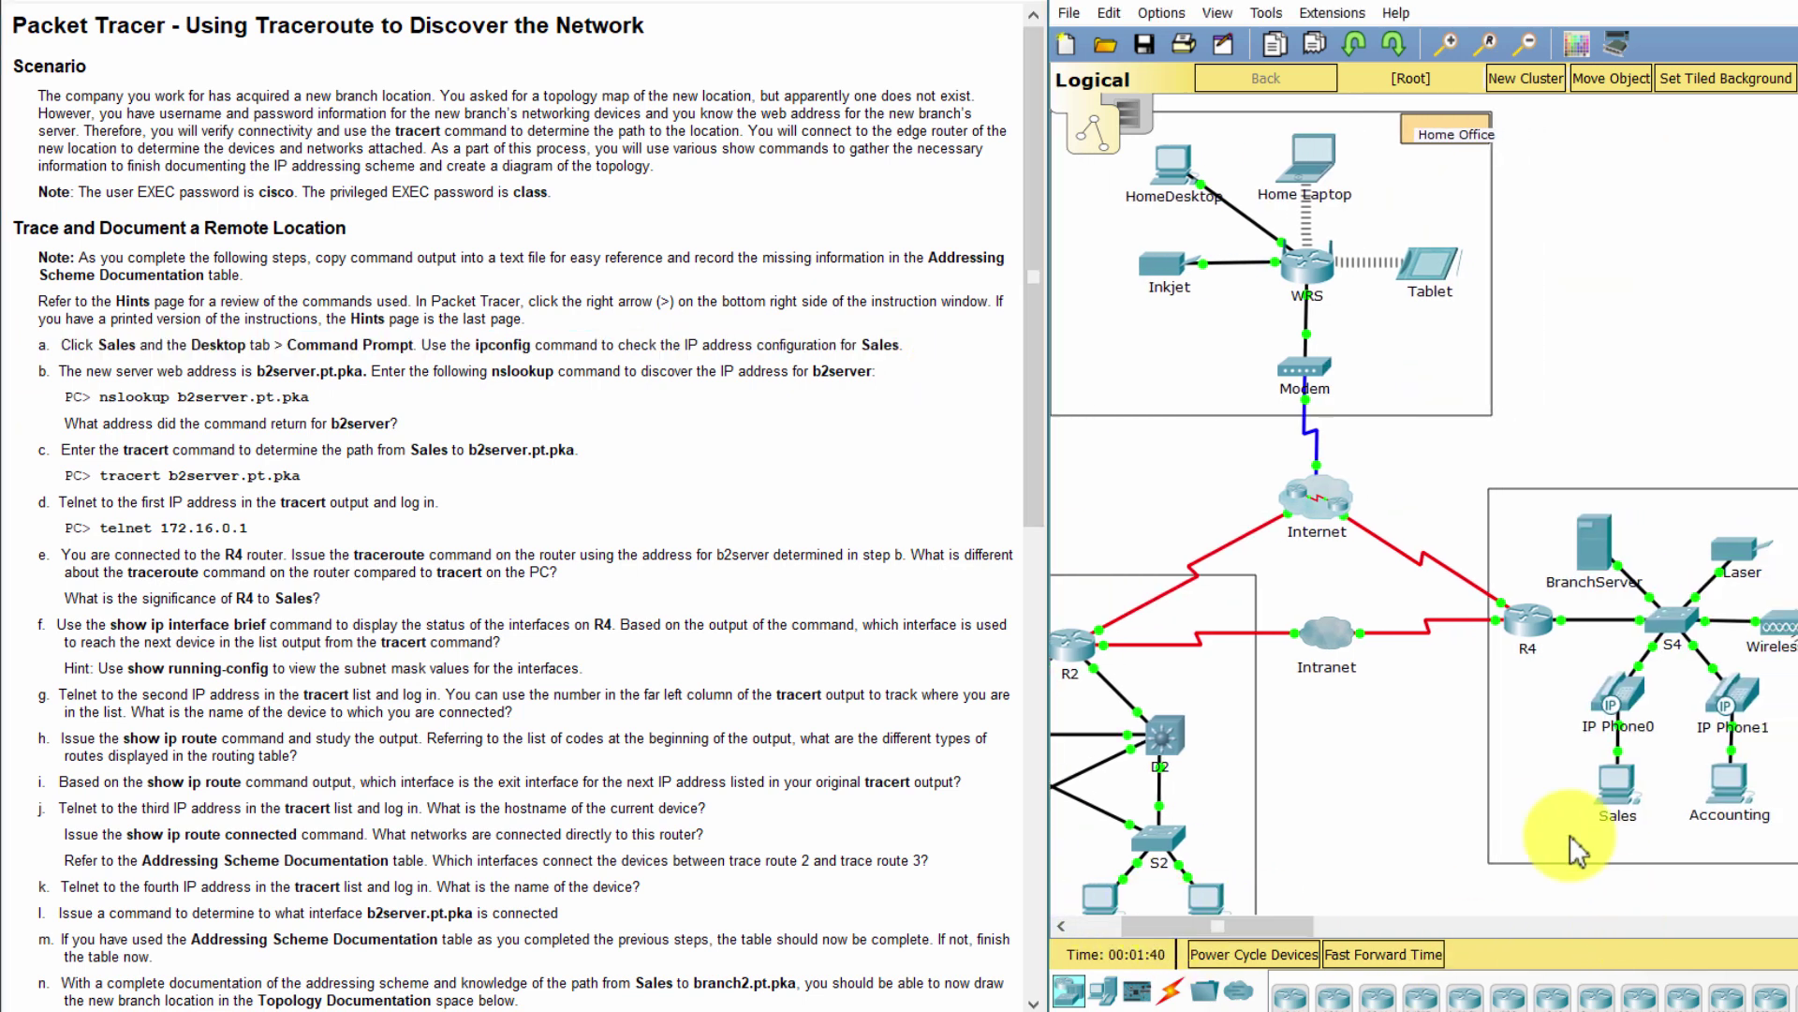
{"action": "left_click", "coordinate": [1604, 787]}
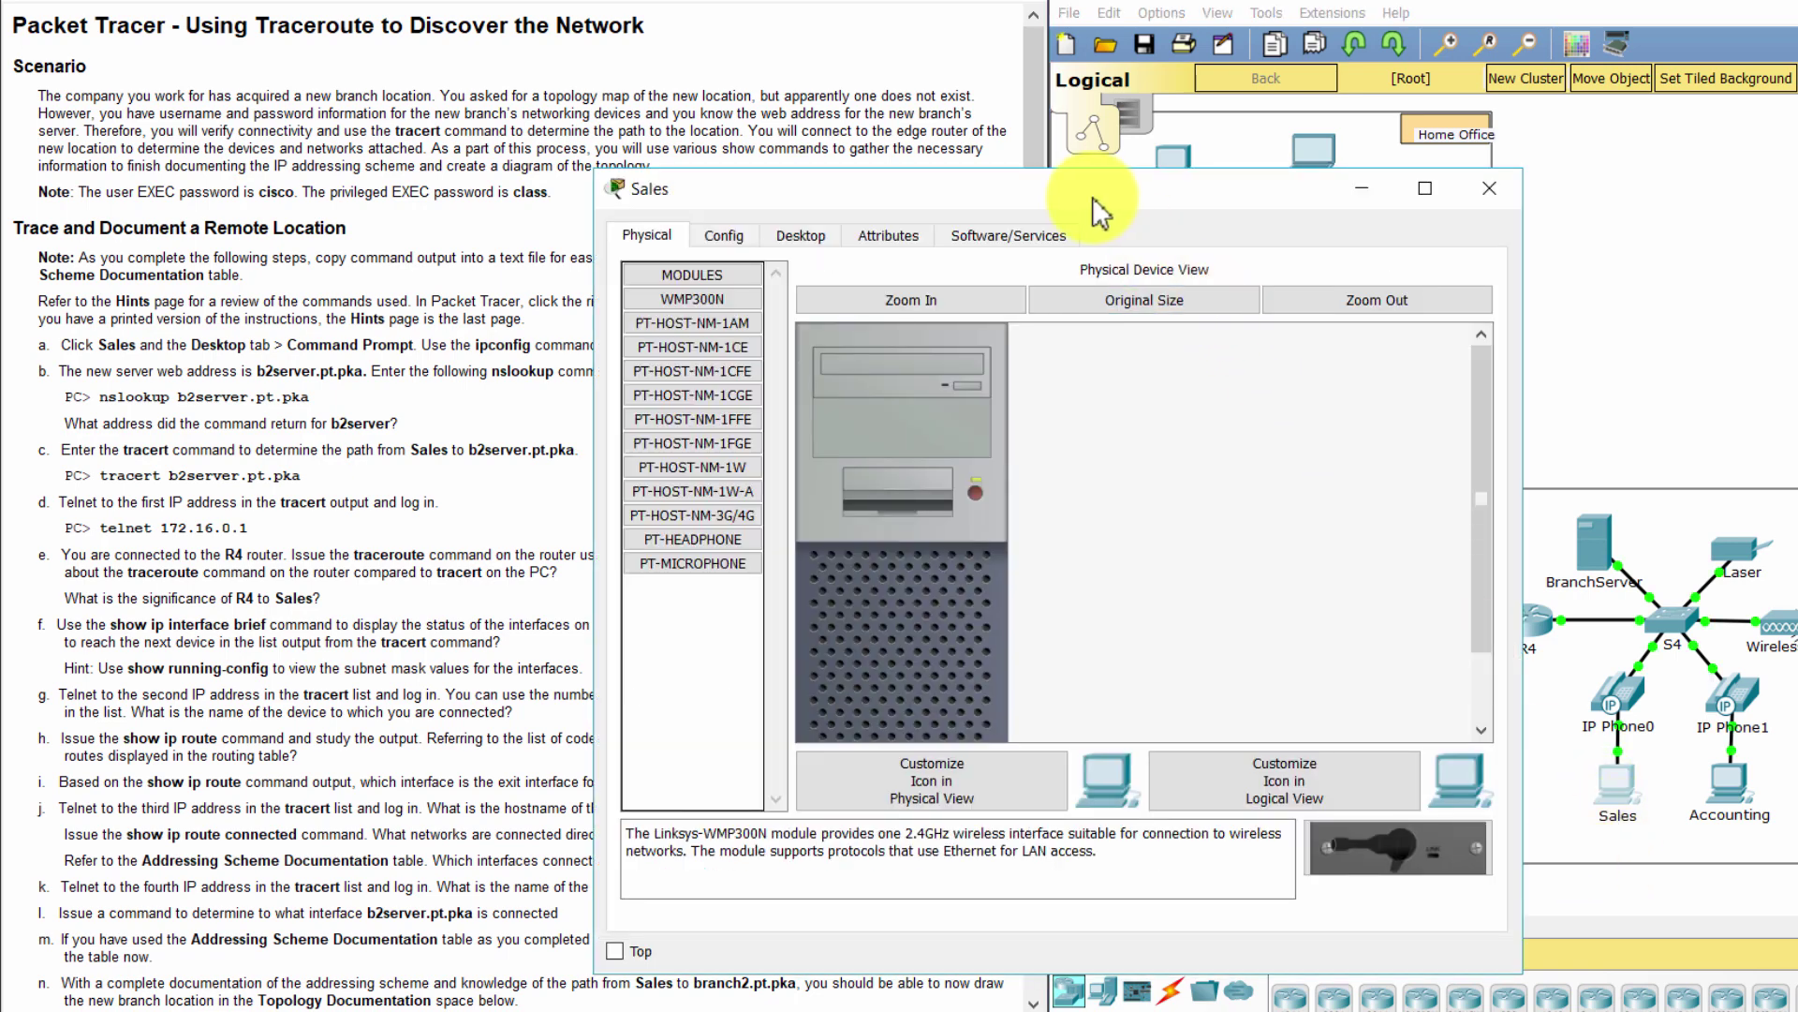
{"action": "left_click_drag", "start_coordinate": [1126, 192], "coordinate": [1530, 137]}
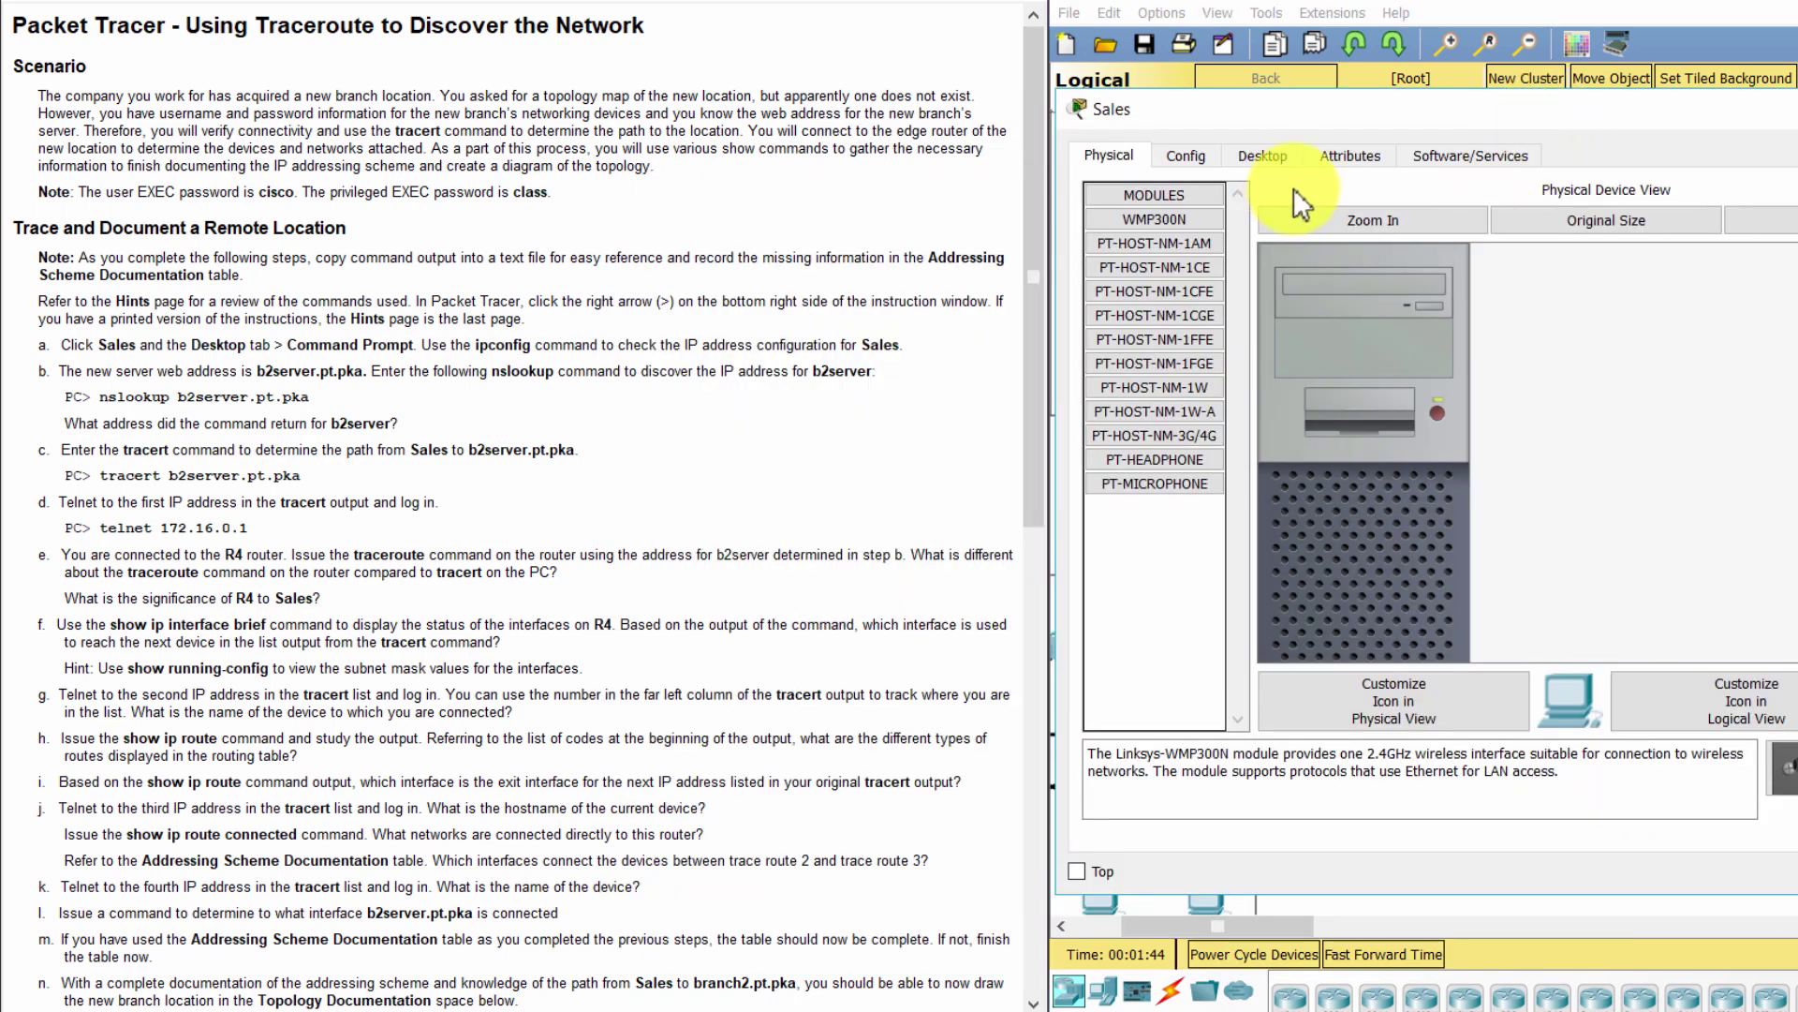
{"action": "left_click", "coordinate": [1262, 157]}
{"action": "left_click", "coordinate": [1727, 234]}
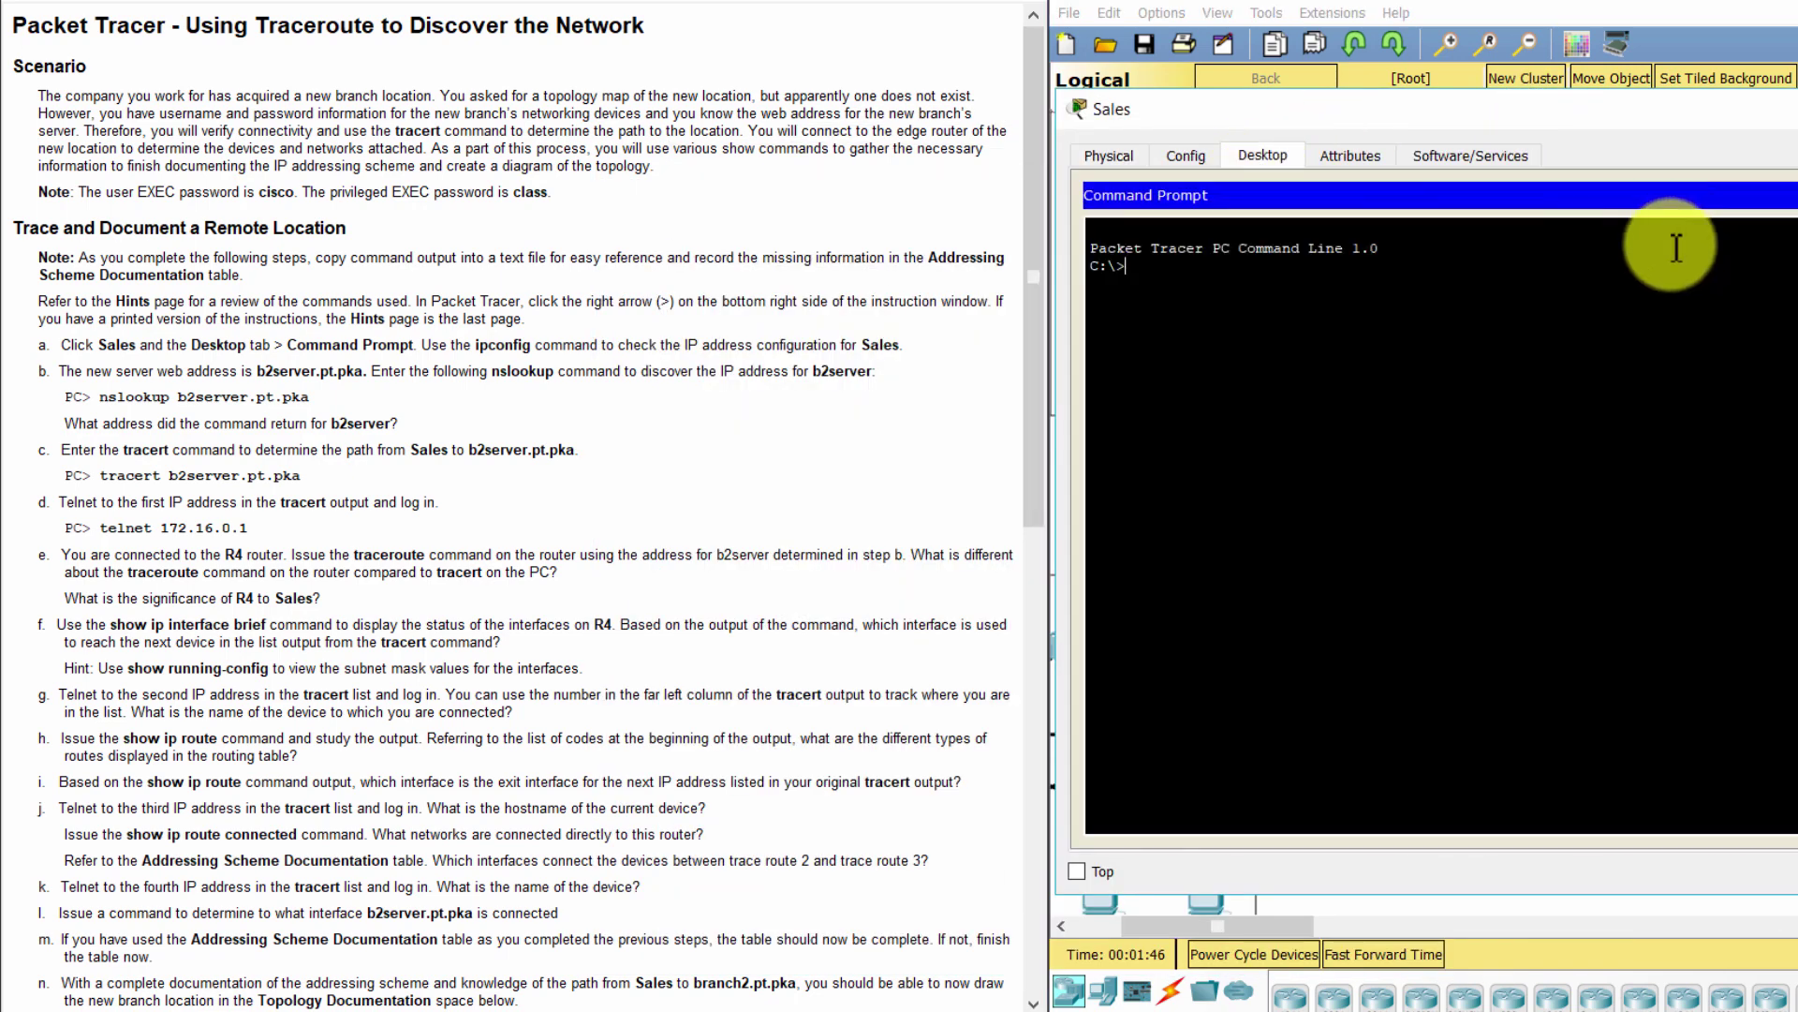
{"action": "type", "text": "ip"}
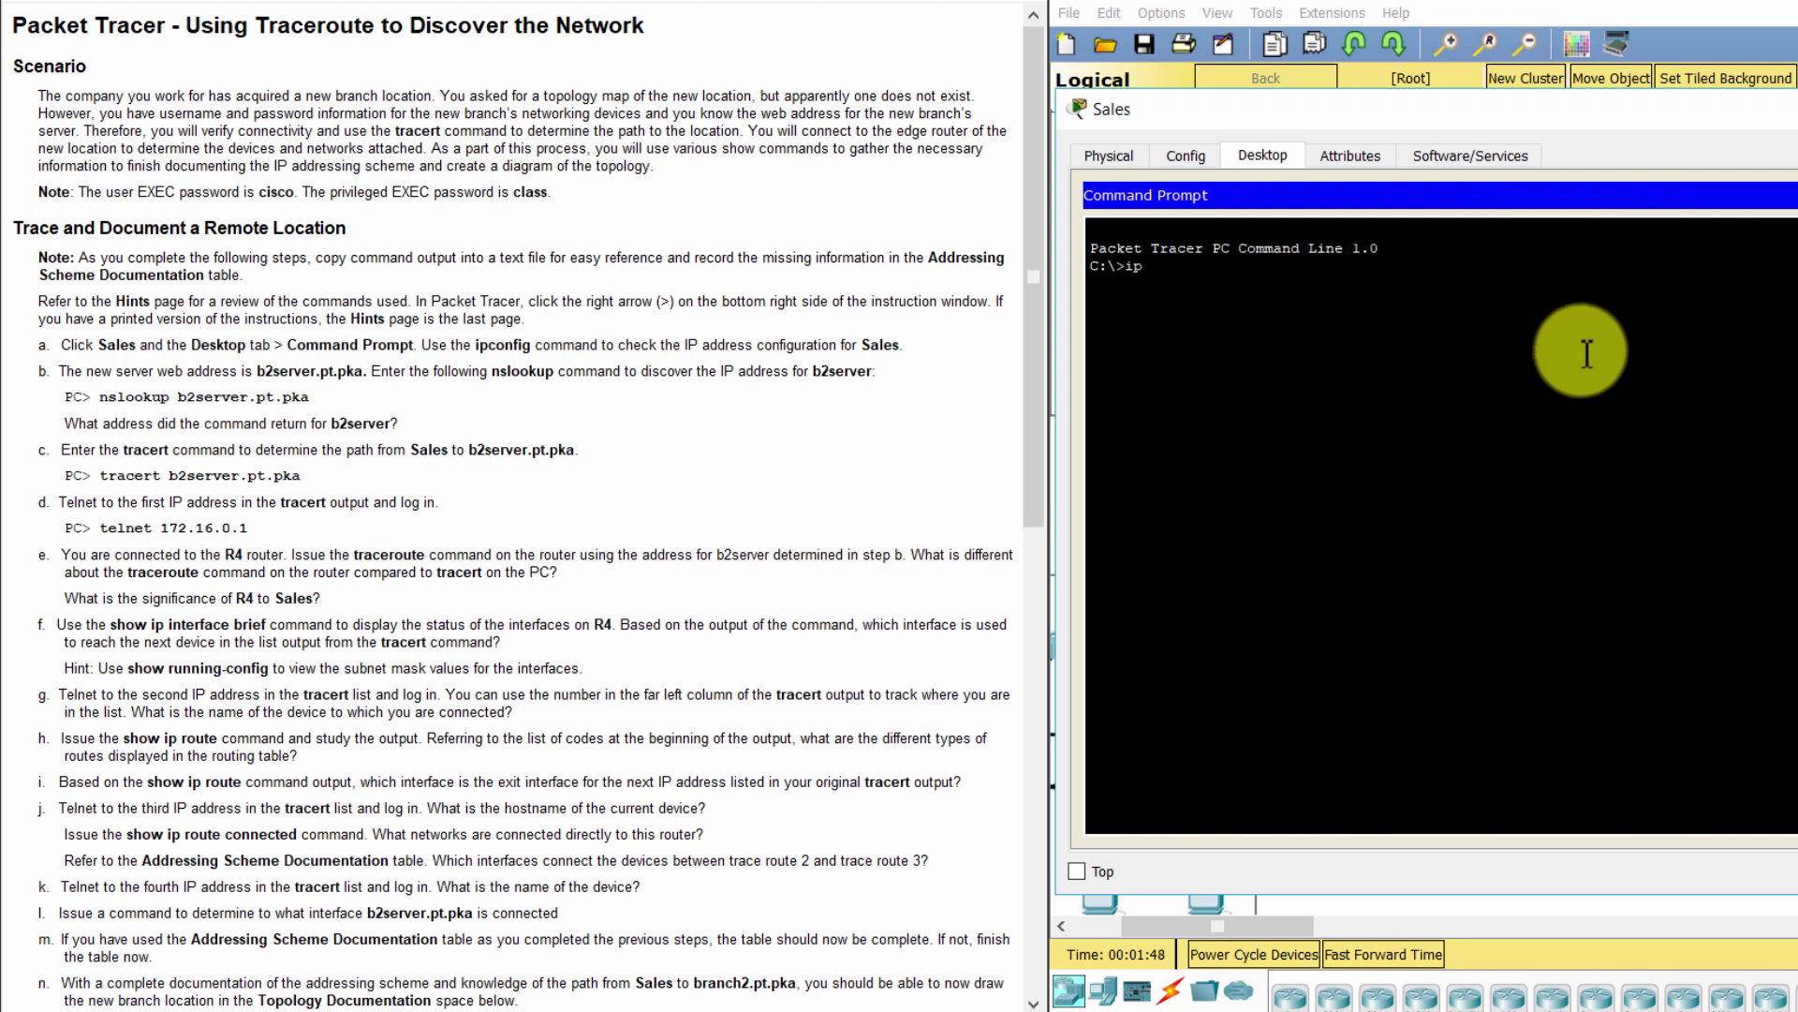
{"action": "type", "text": "config"}
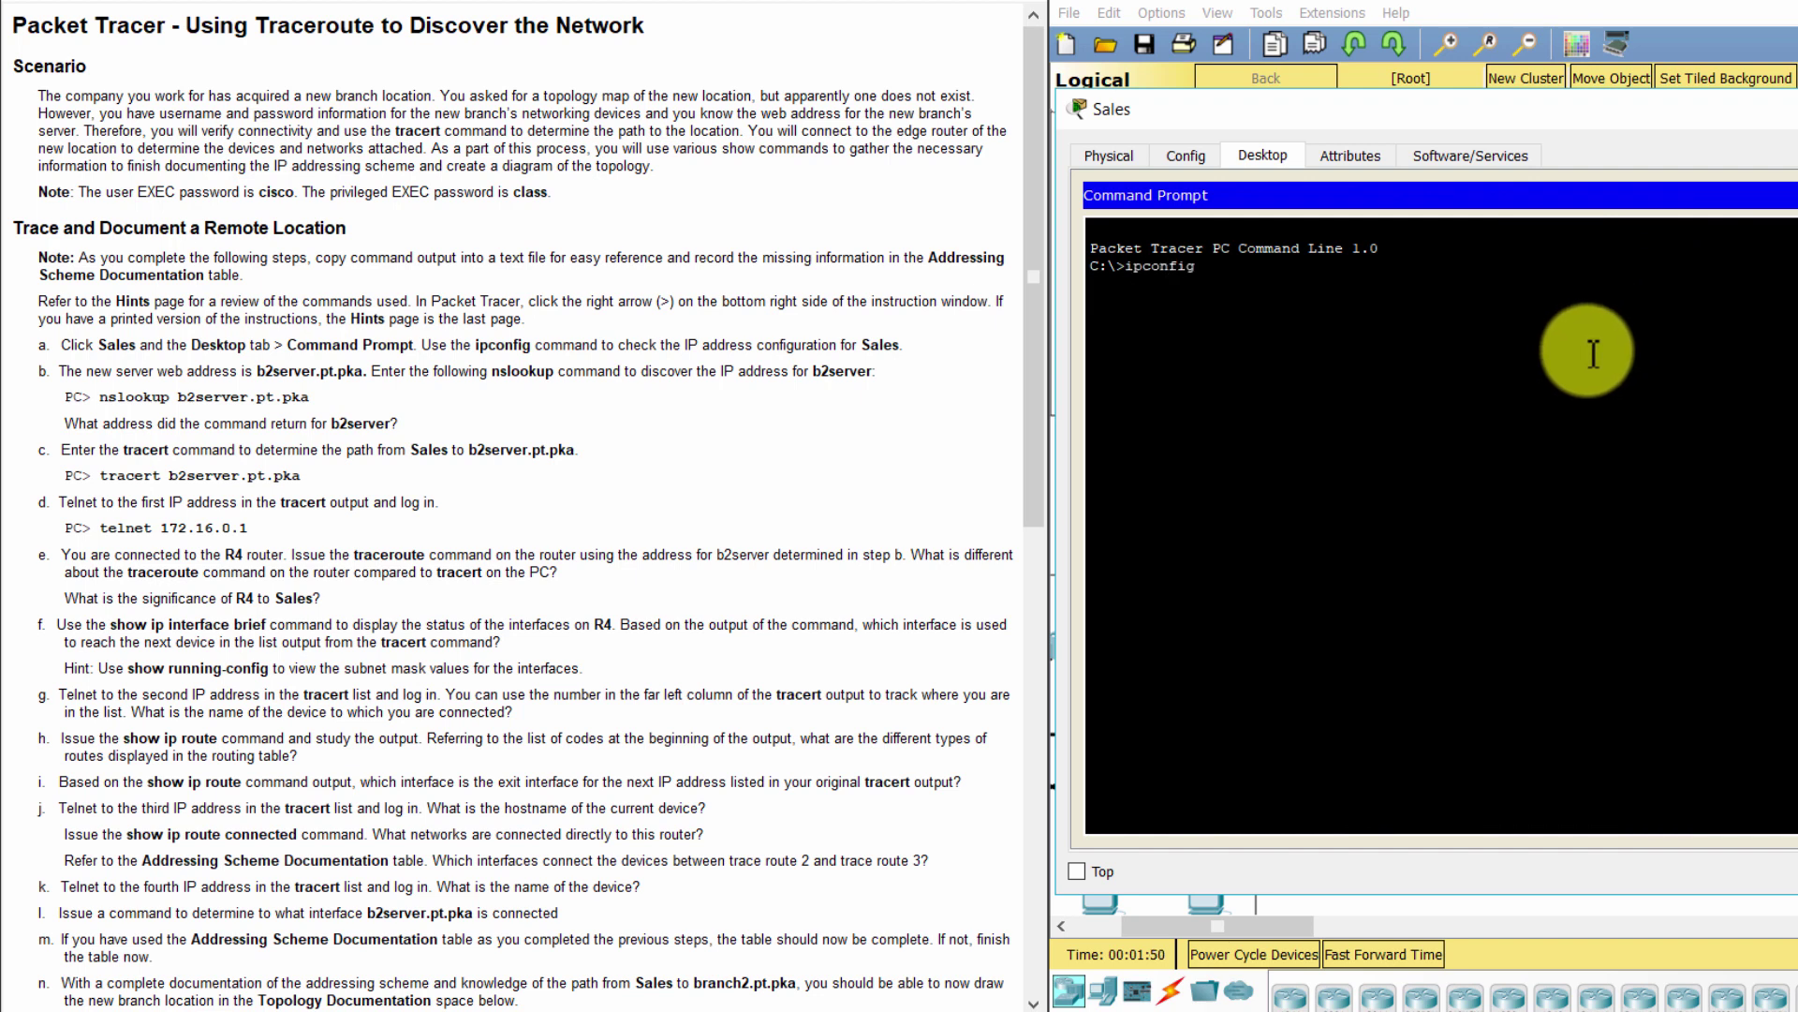
{"action": "key", "text": "Return"}
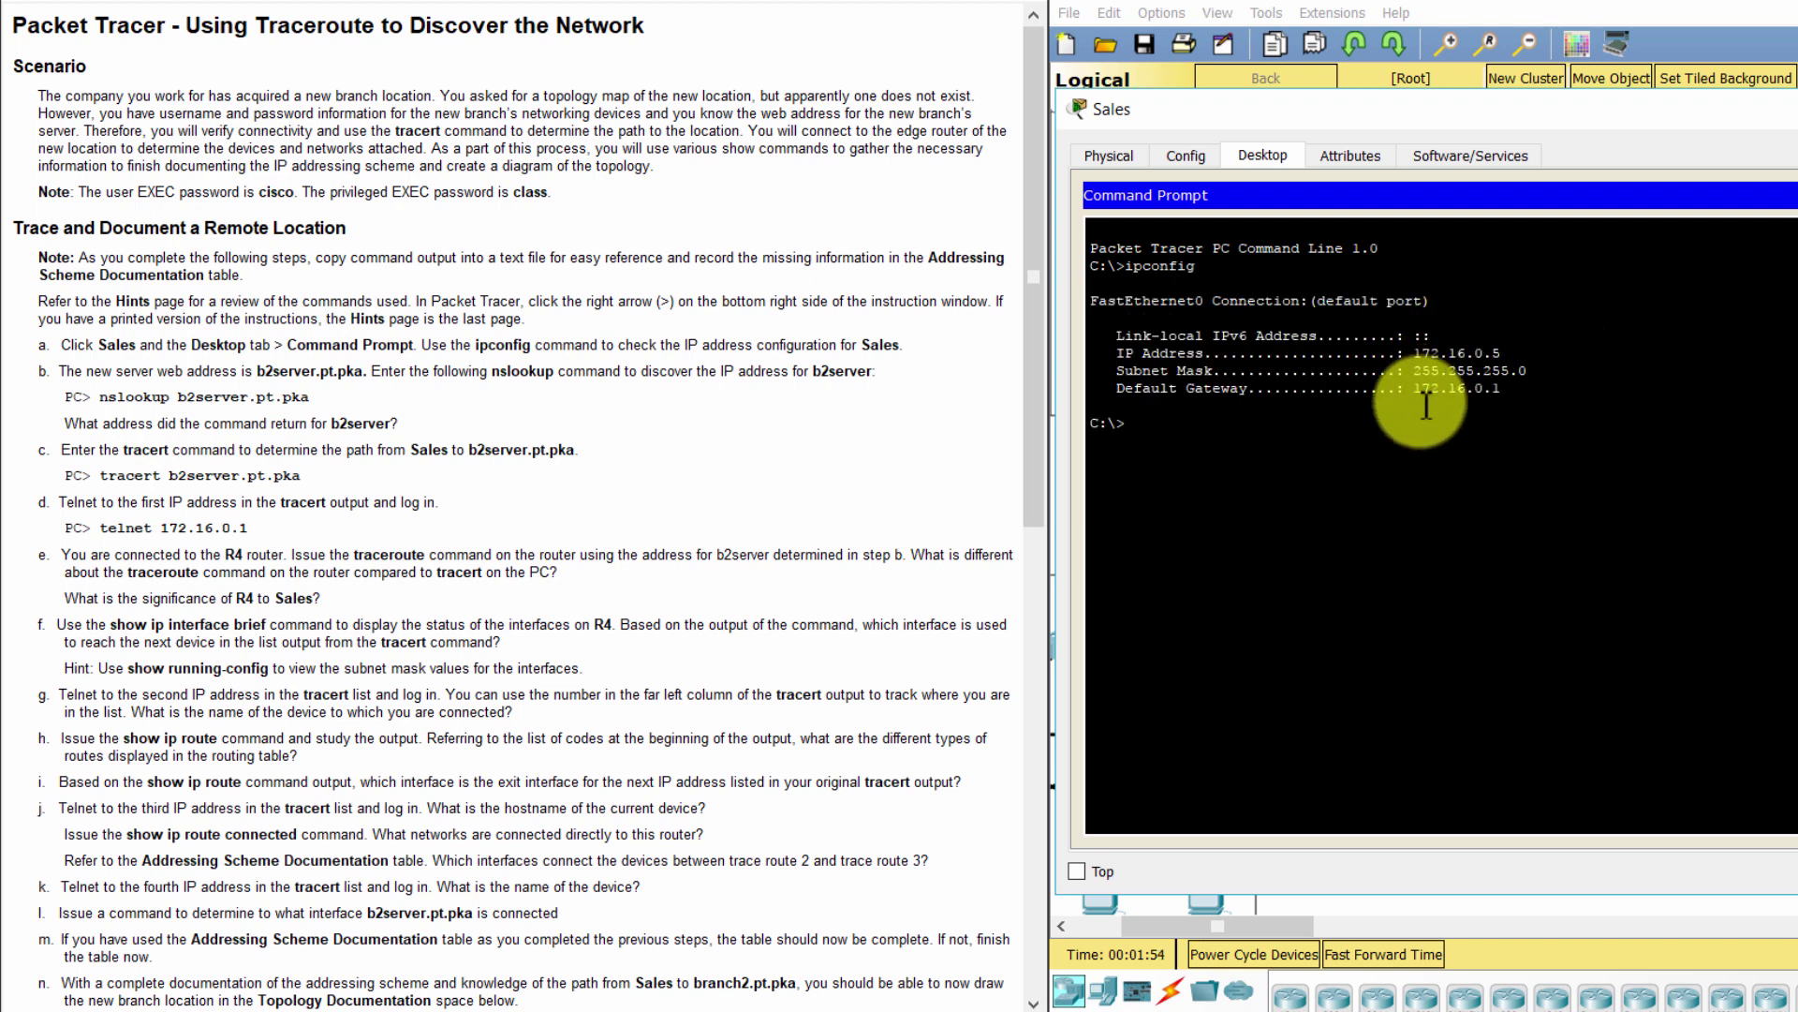
{"action": "left_click_drag", "start_coordinate": [1415, 354], "coordinate": [1425, 454]}
{"action": "left_click", "coordinate": [1398, 528]}
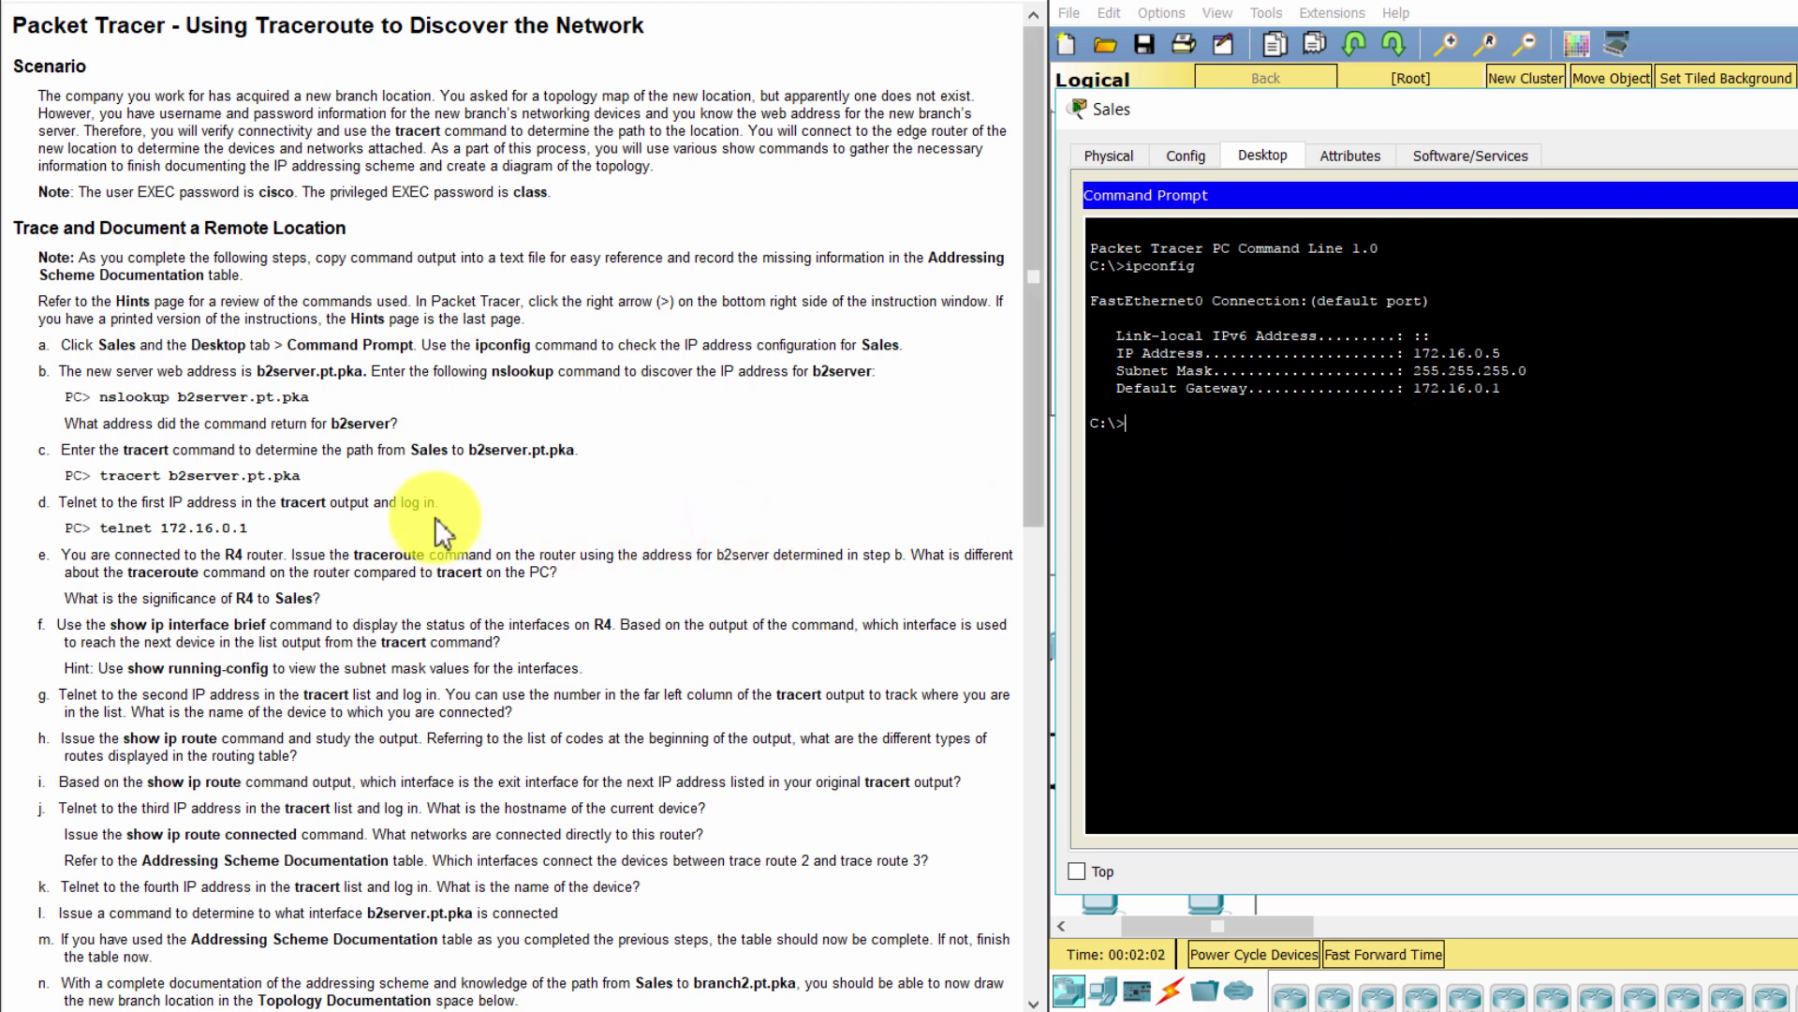
Review instruction step b, then return to the Sales command prompt
{"action": "left_click", "coordinate": [49, 368]}
{"action": "left_click_drag", "start_coordinate": [49, 368], "coordinate": [831, 412]}
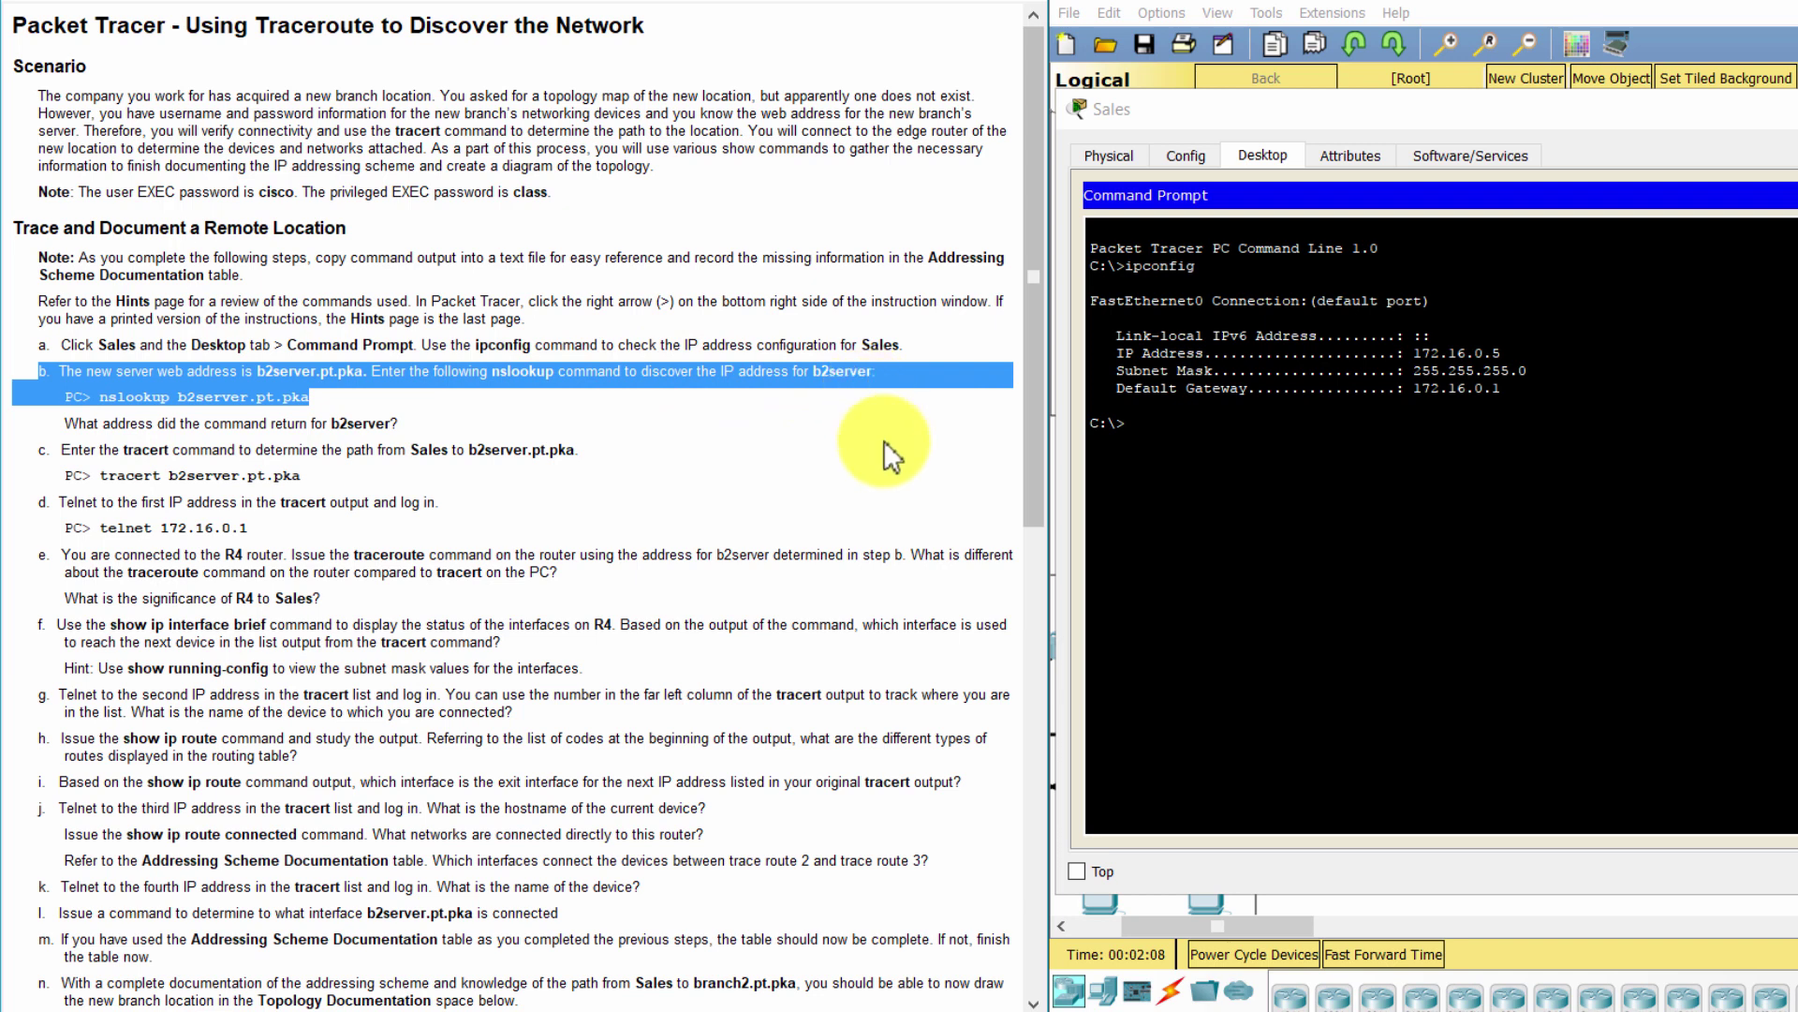
{"action": "left_click", "coordinate": [1319, 456]}
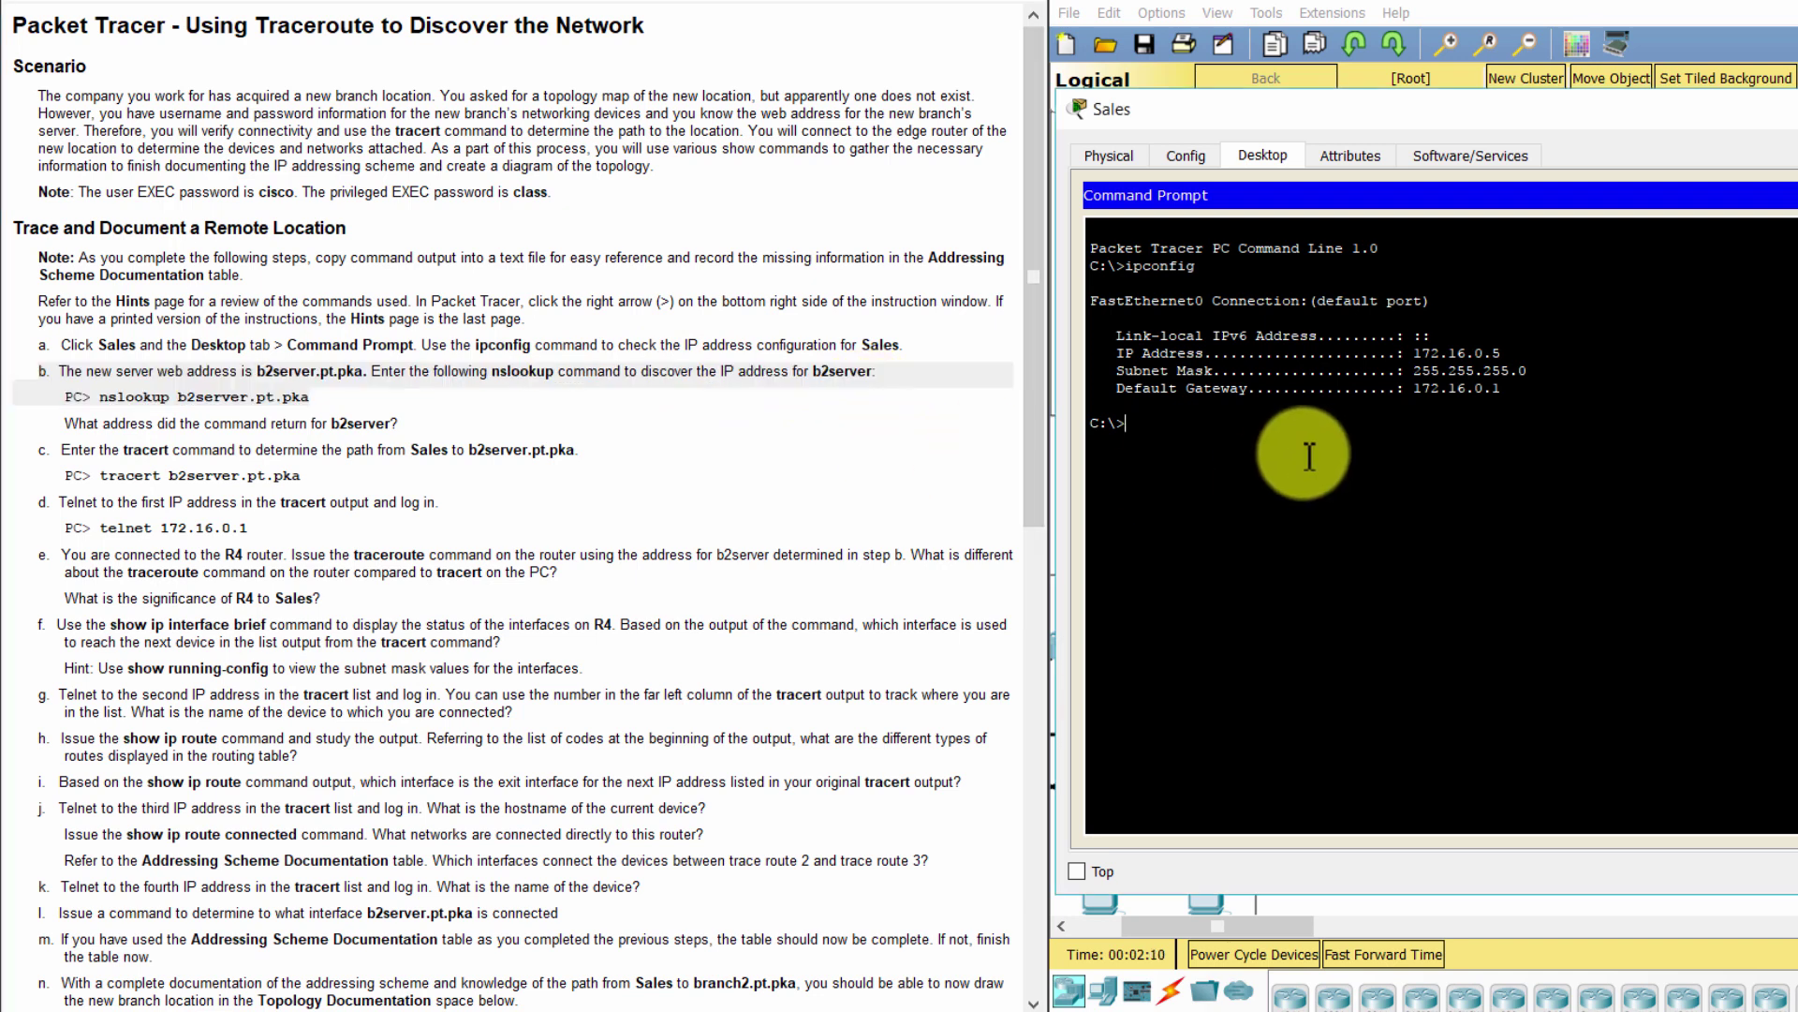
Resolve b2server.pt.pka to 128.107.64.254 with nslookup and enter tracert b2server.pt.pka
{"action": "type", "text": "nslookup b2server.pt.pka"}
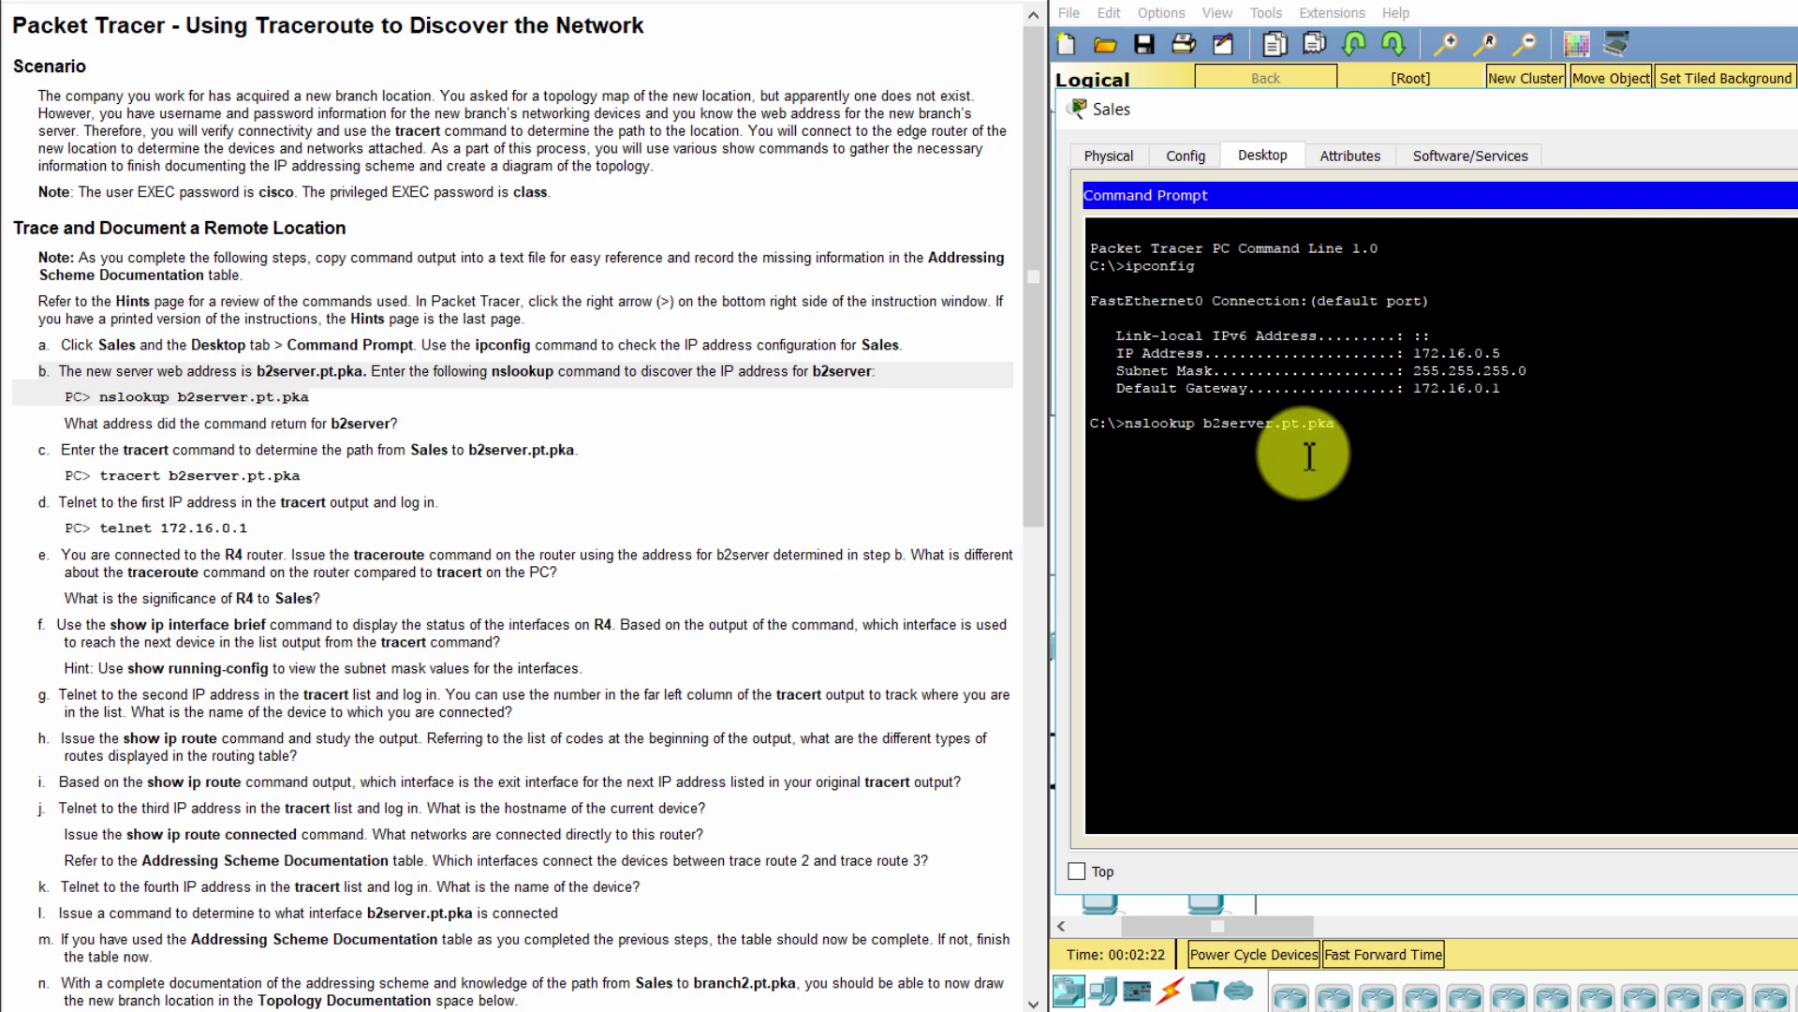
{"action": "key", "text": "Return"}
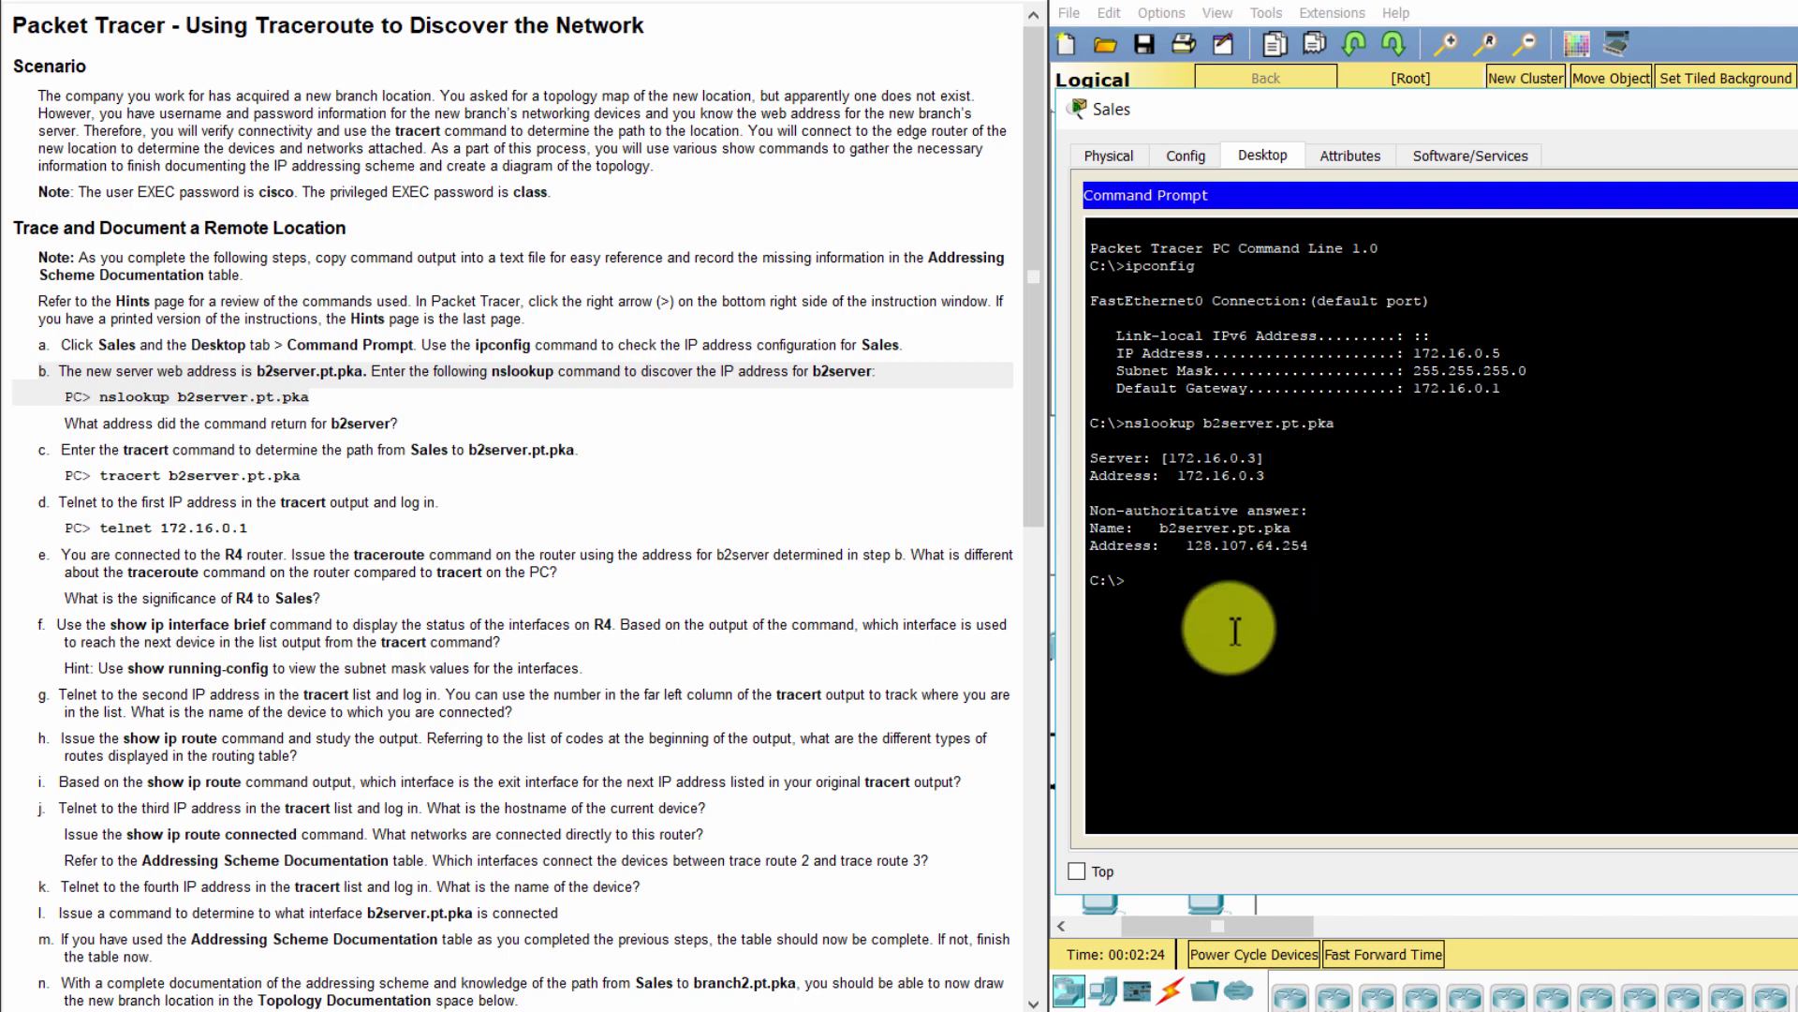
{"action": "left_click_drag", "start_coordinate": [1177, 546], "coordinate": [1309, 547]}
{"action": "left_click", "coordinate": [1307, 587]}
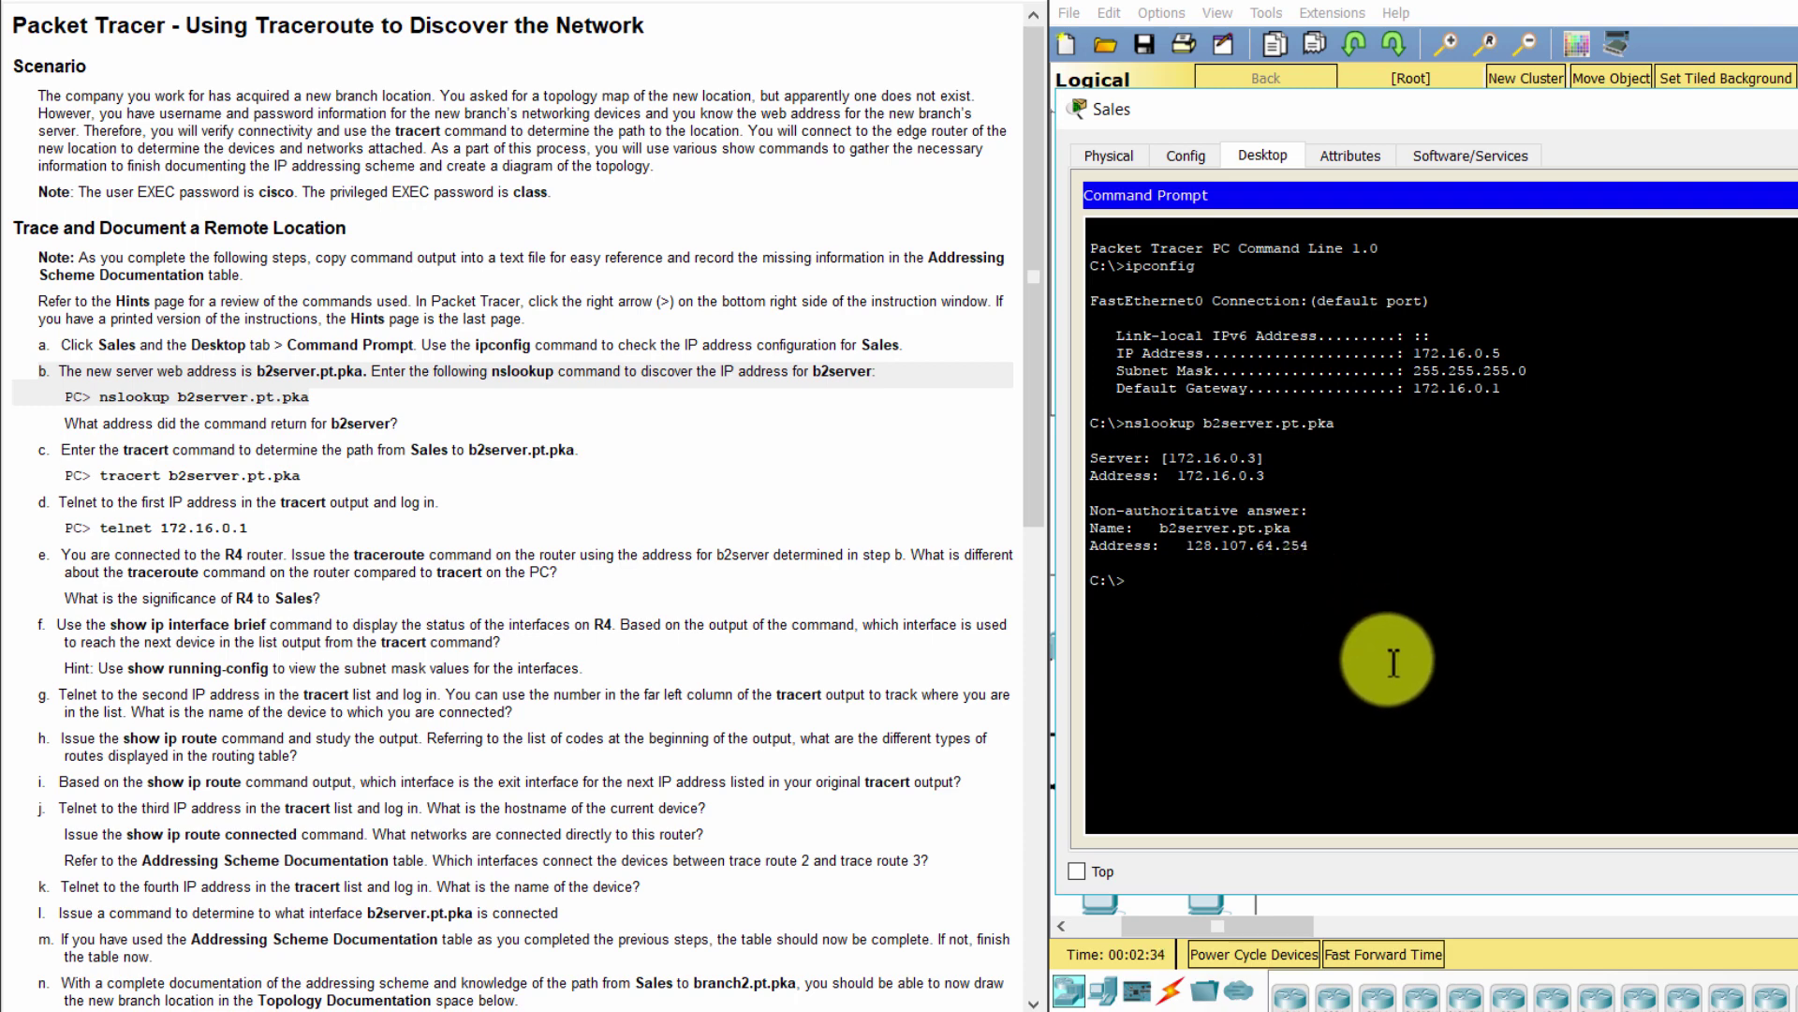
{"action": "type", "text": "tracert b2server.pt.pka"}
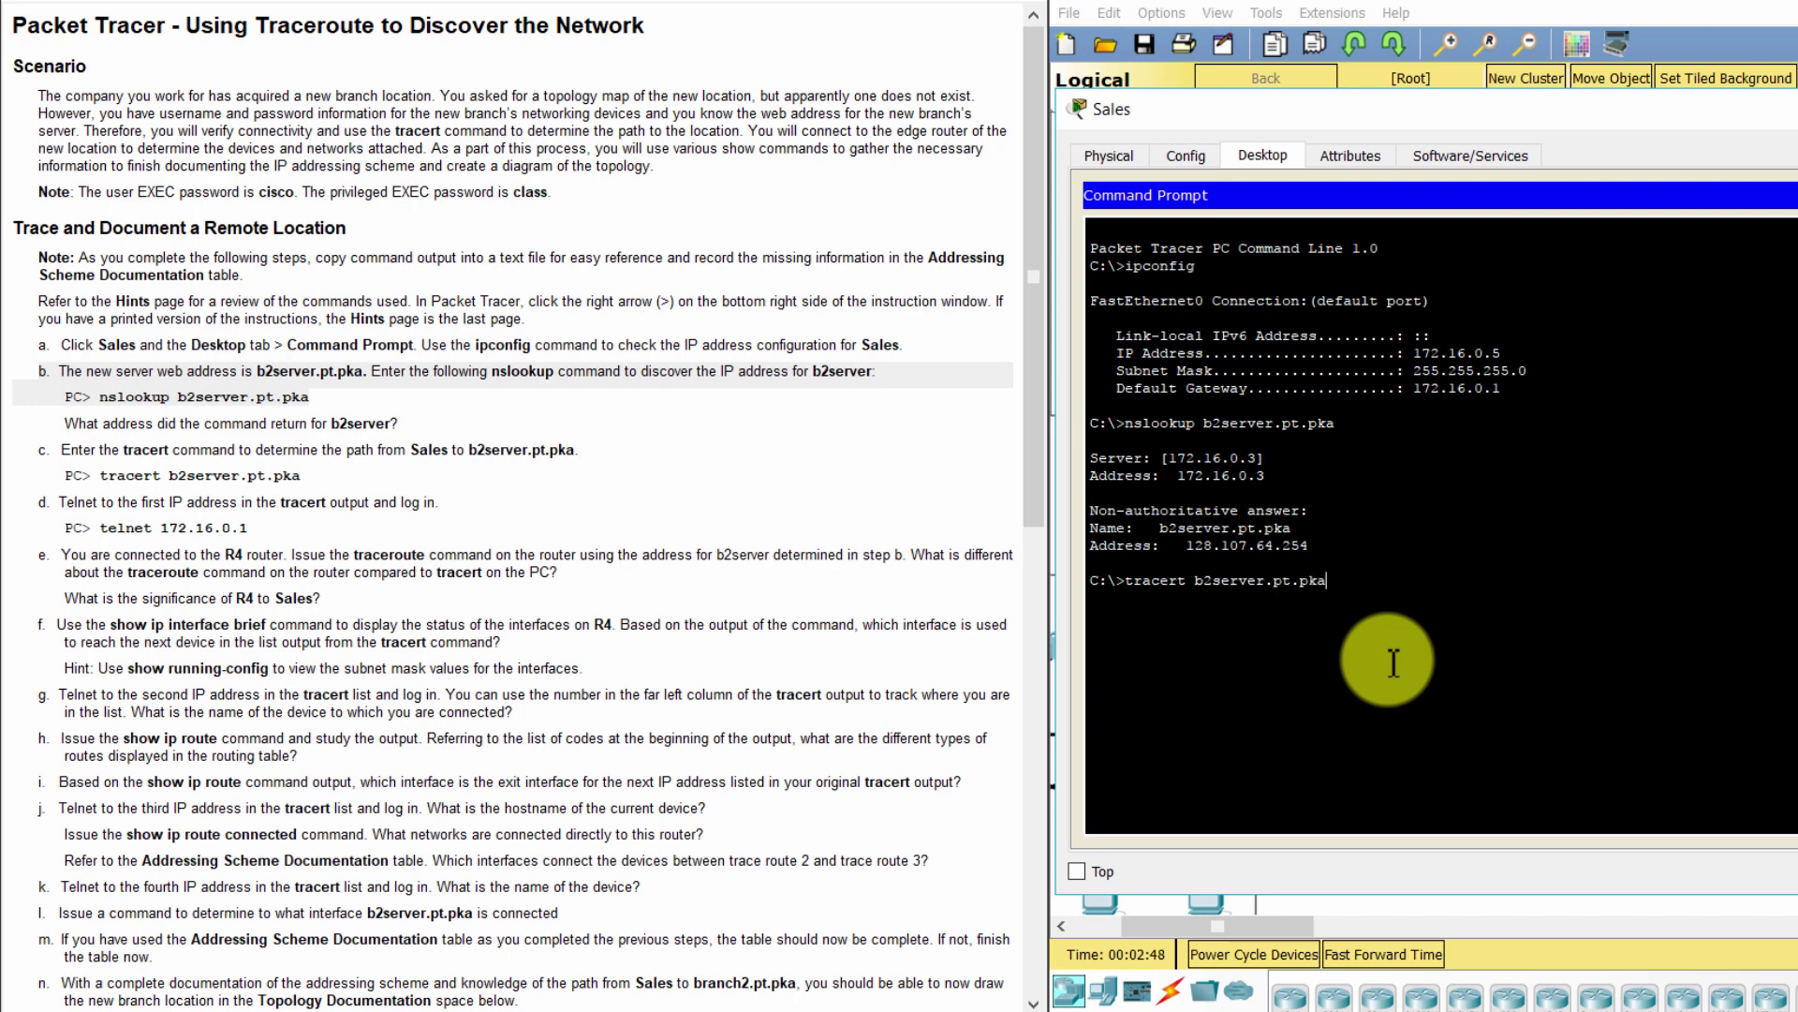
Run the trace to b2server, ending at hop 128.107.64.254
{"action": "key", "text": "Return"}
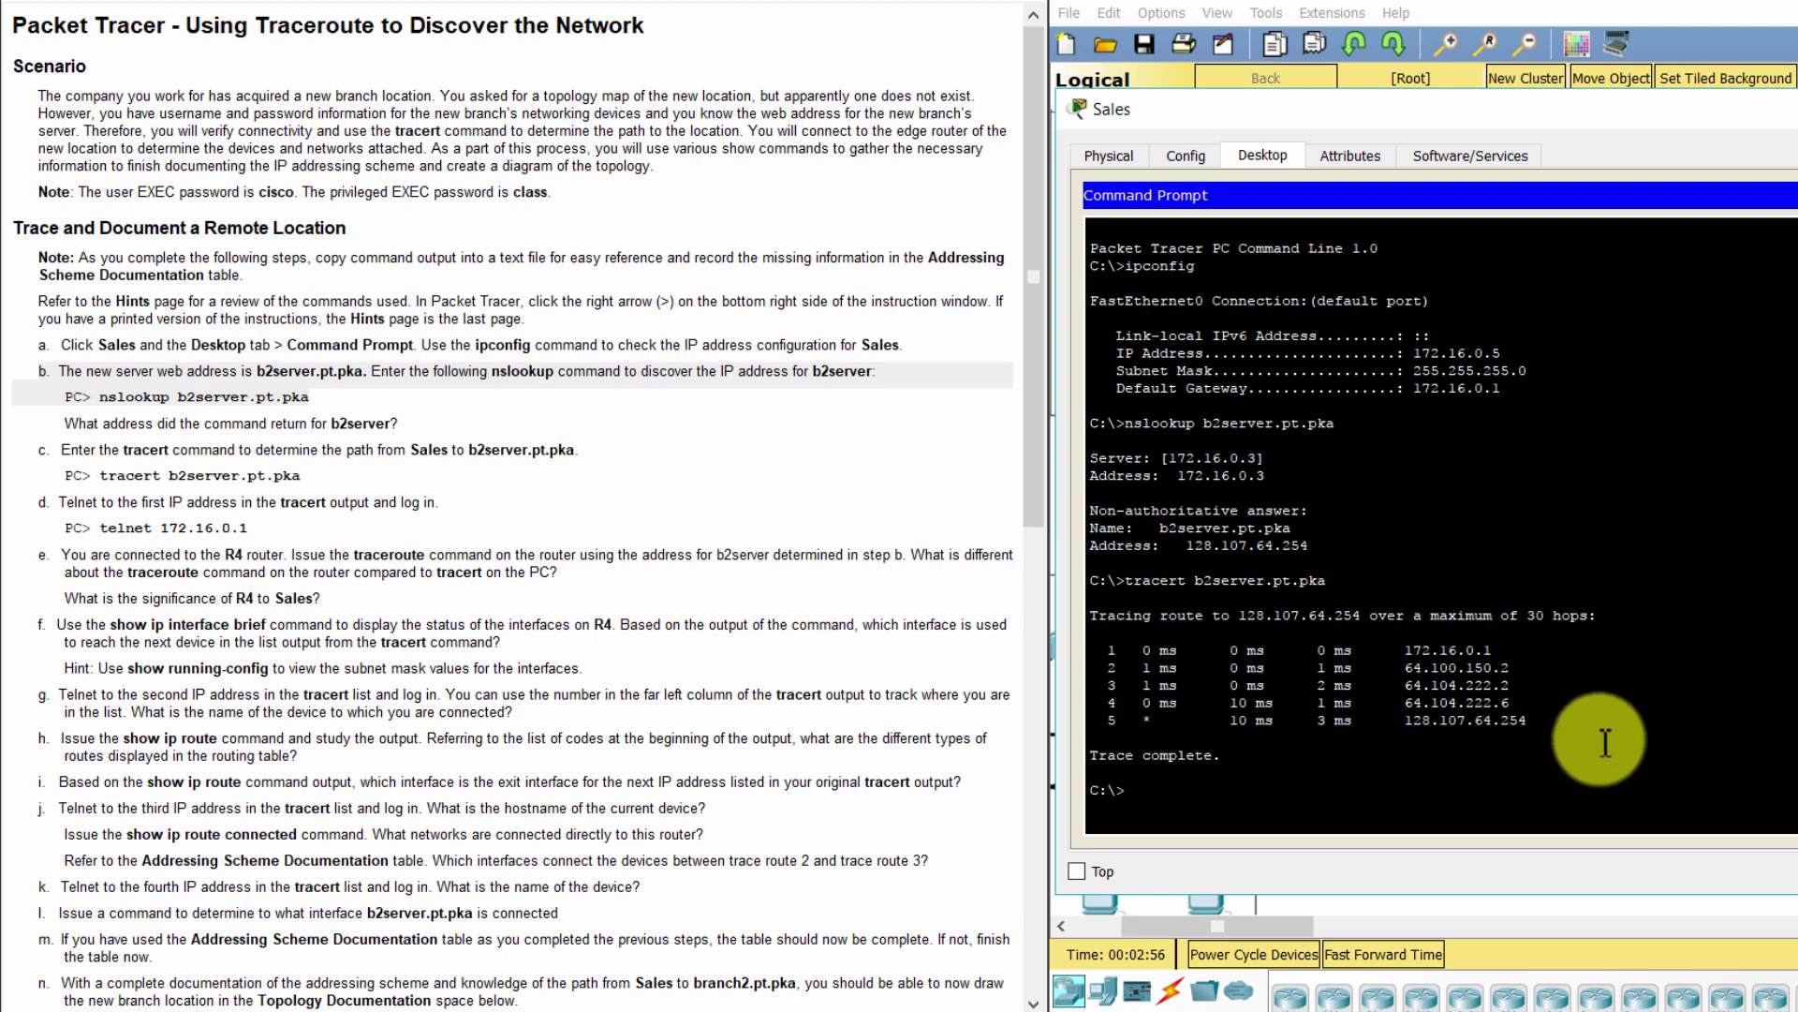
{"action": "left_click_drag", "start_coordinate": [1567, 730], "coordinate": [1412, 729]}
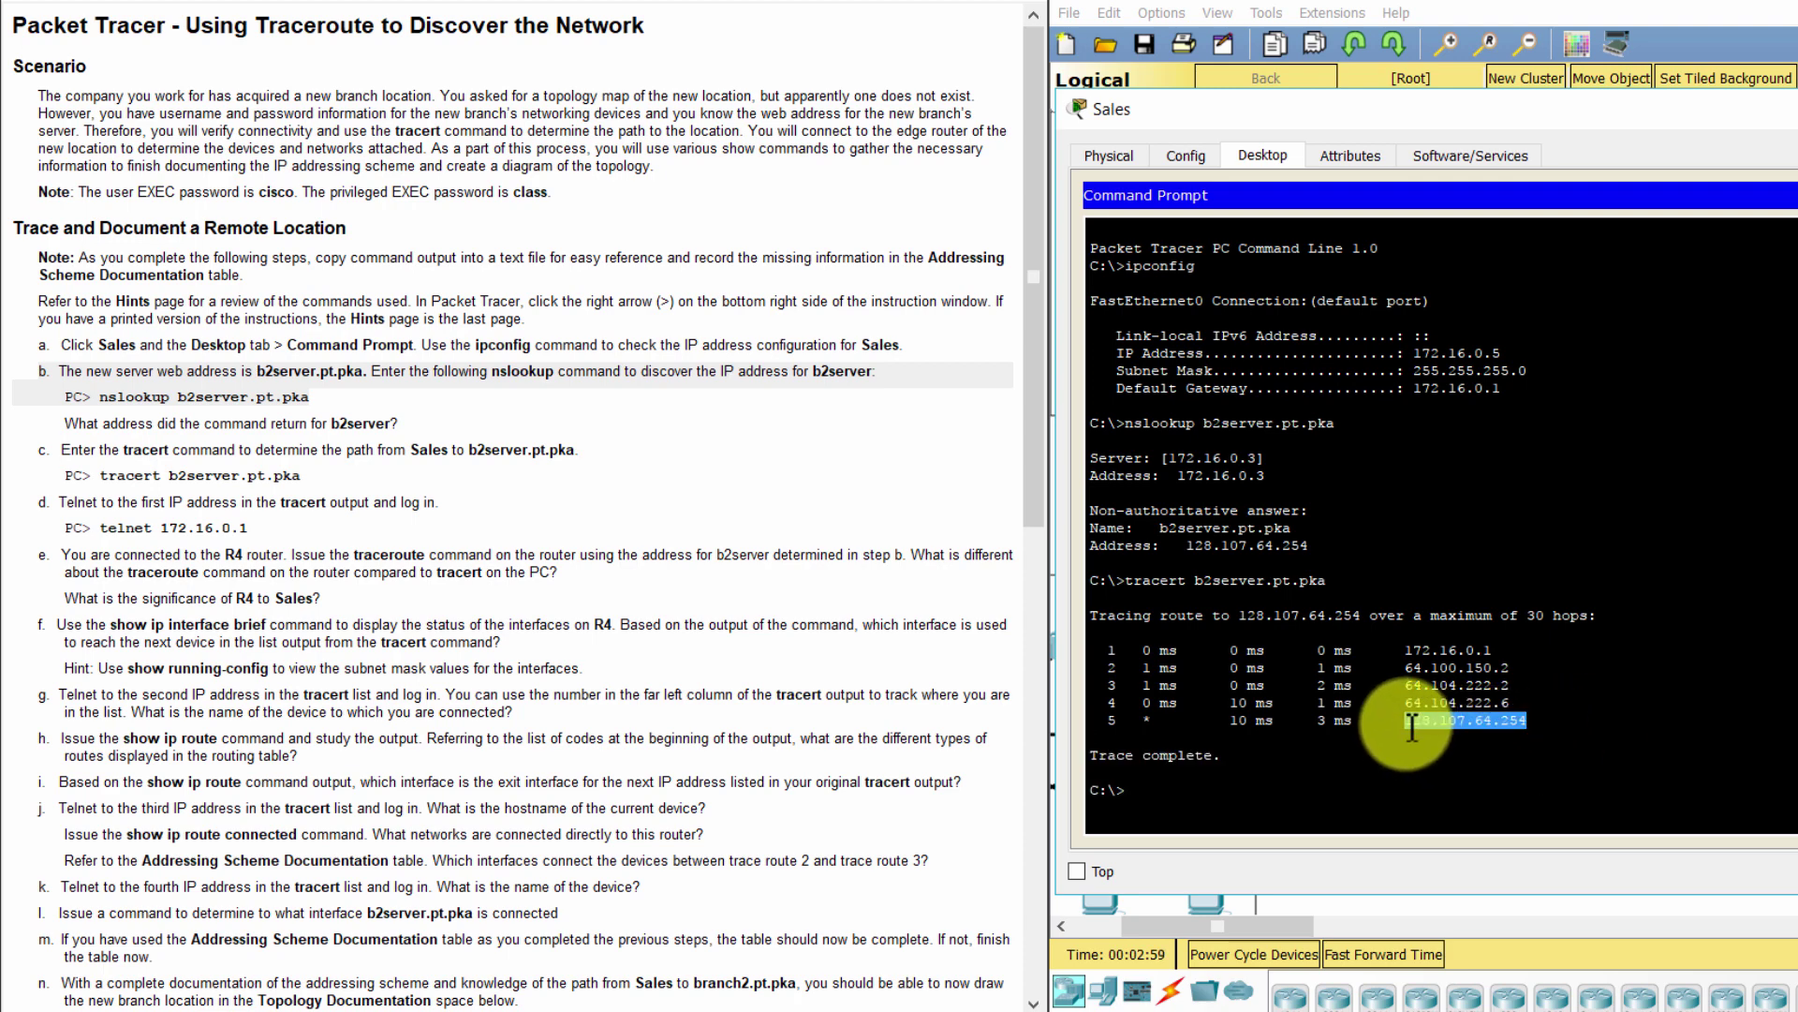
{"action": "left_click", "coordinate": [1555, 755]}
Compare the result with the tracert hop list recorded in Notepad
{"action": "left_click_drag", "start_coordinate": [1582, 122], "coordinate": [1535, 80]}
{"action": "mouse_move", "coordinate": [506, 1010]}
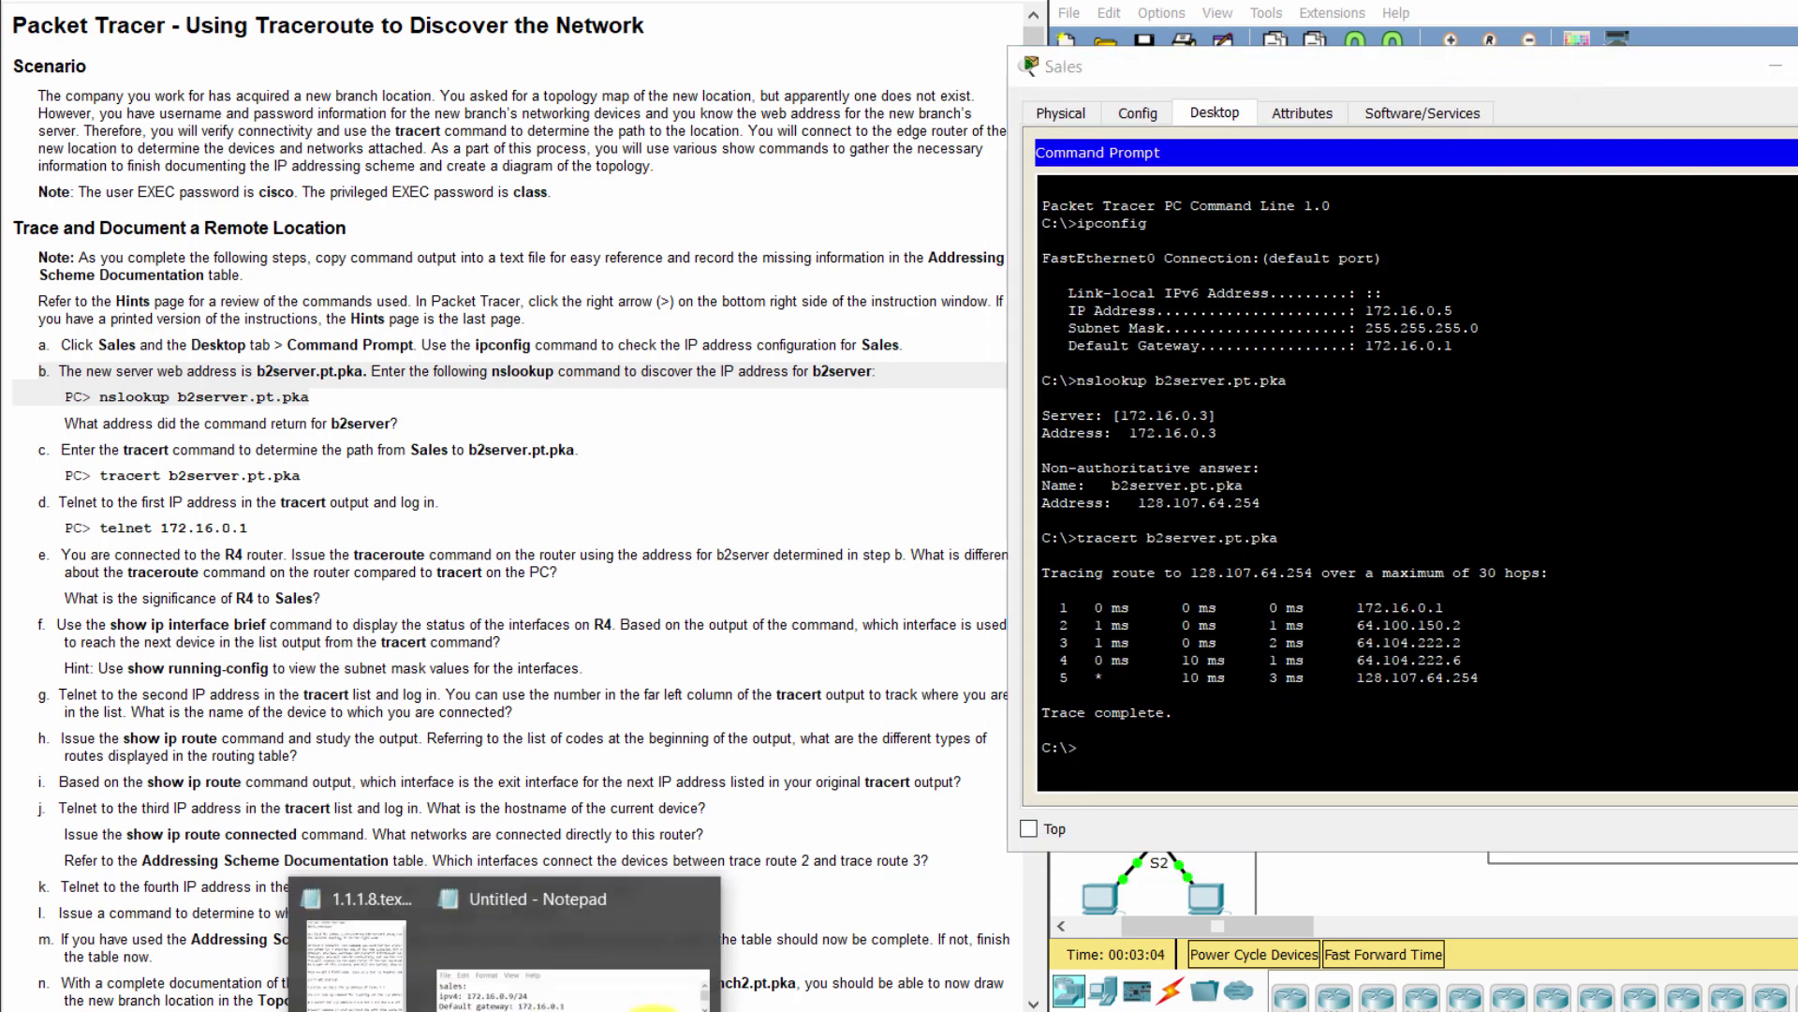
{"action": "left_click", "coordinate": [604, 955]}
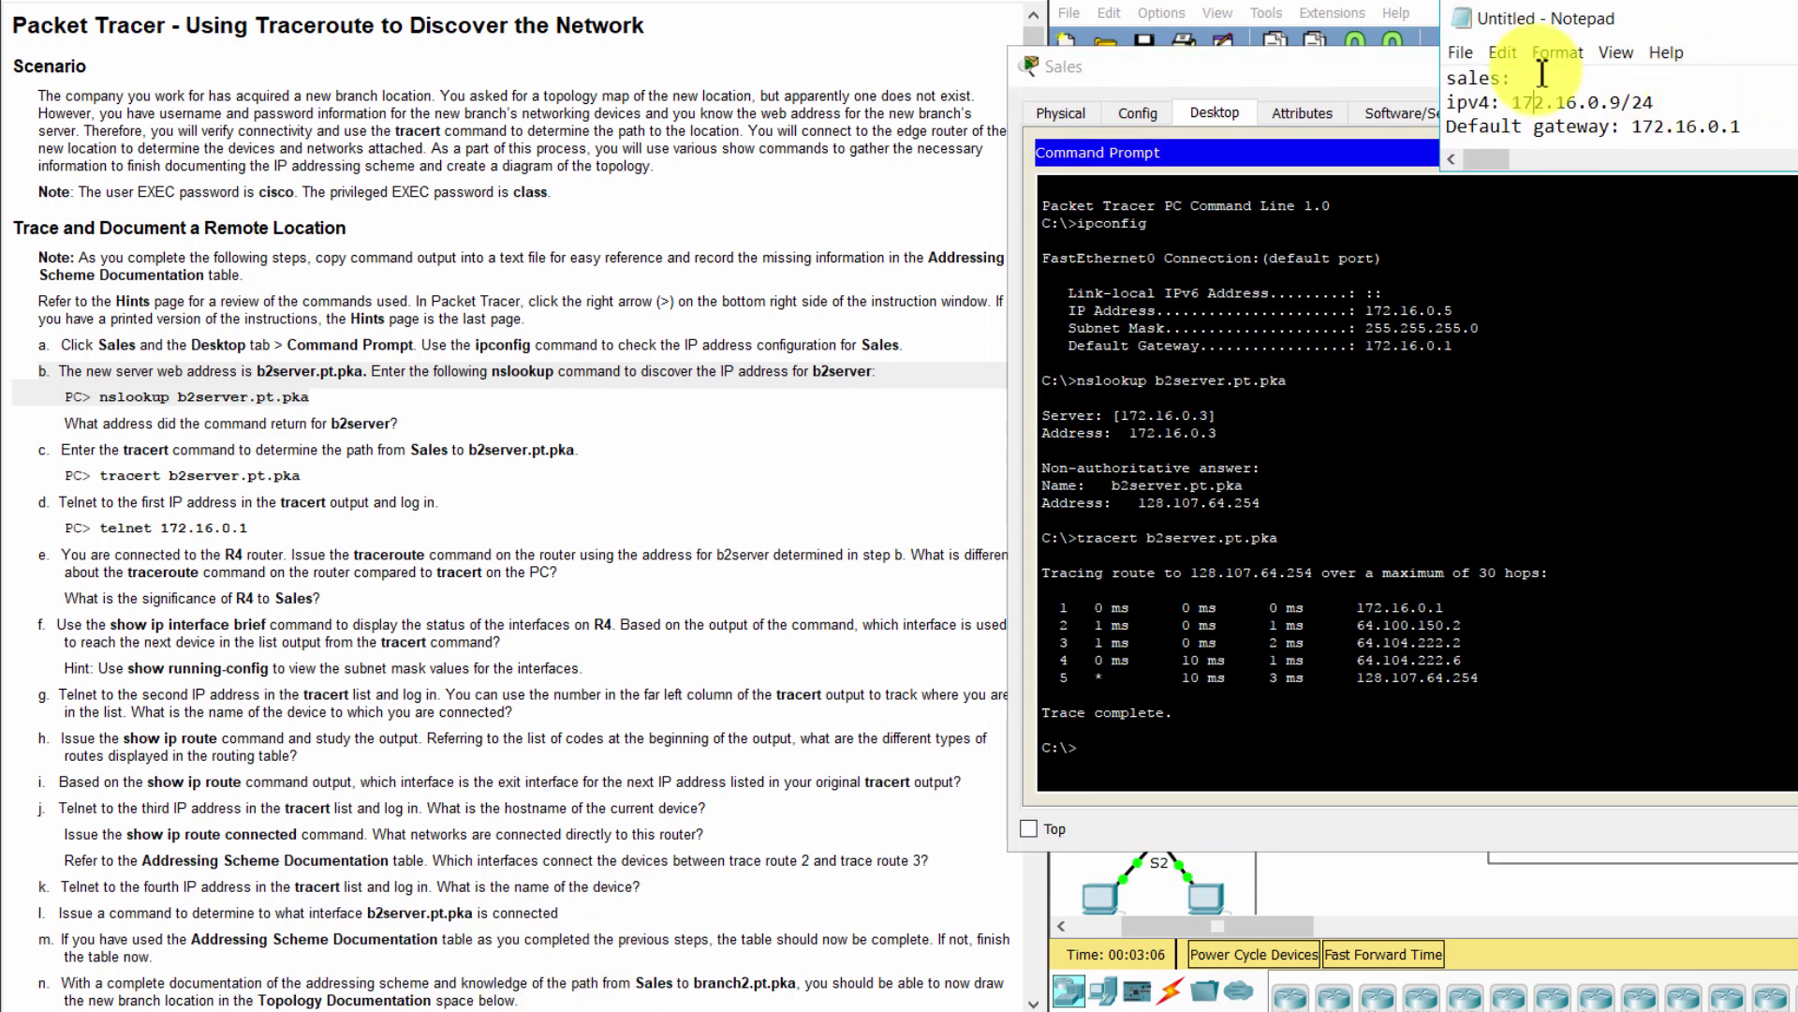
{"action": "left_click_drag", "start_coordinate": [1794, 174], "coordinate": [1789, 356]}
{"action": "left_click_drag", "start_coordinate": [1714, 292], "coordinate": [1405, 171]}
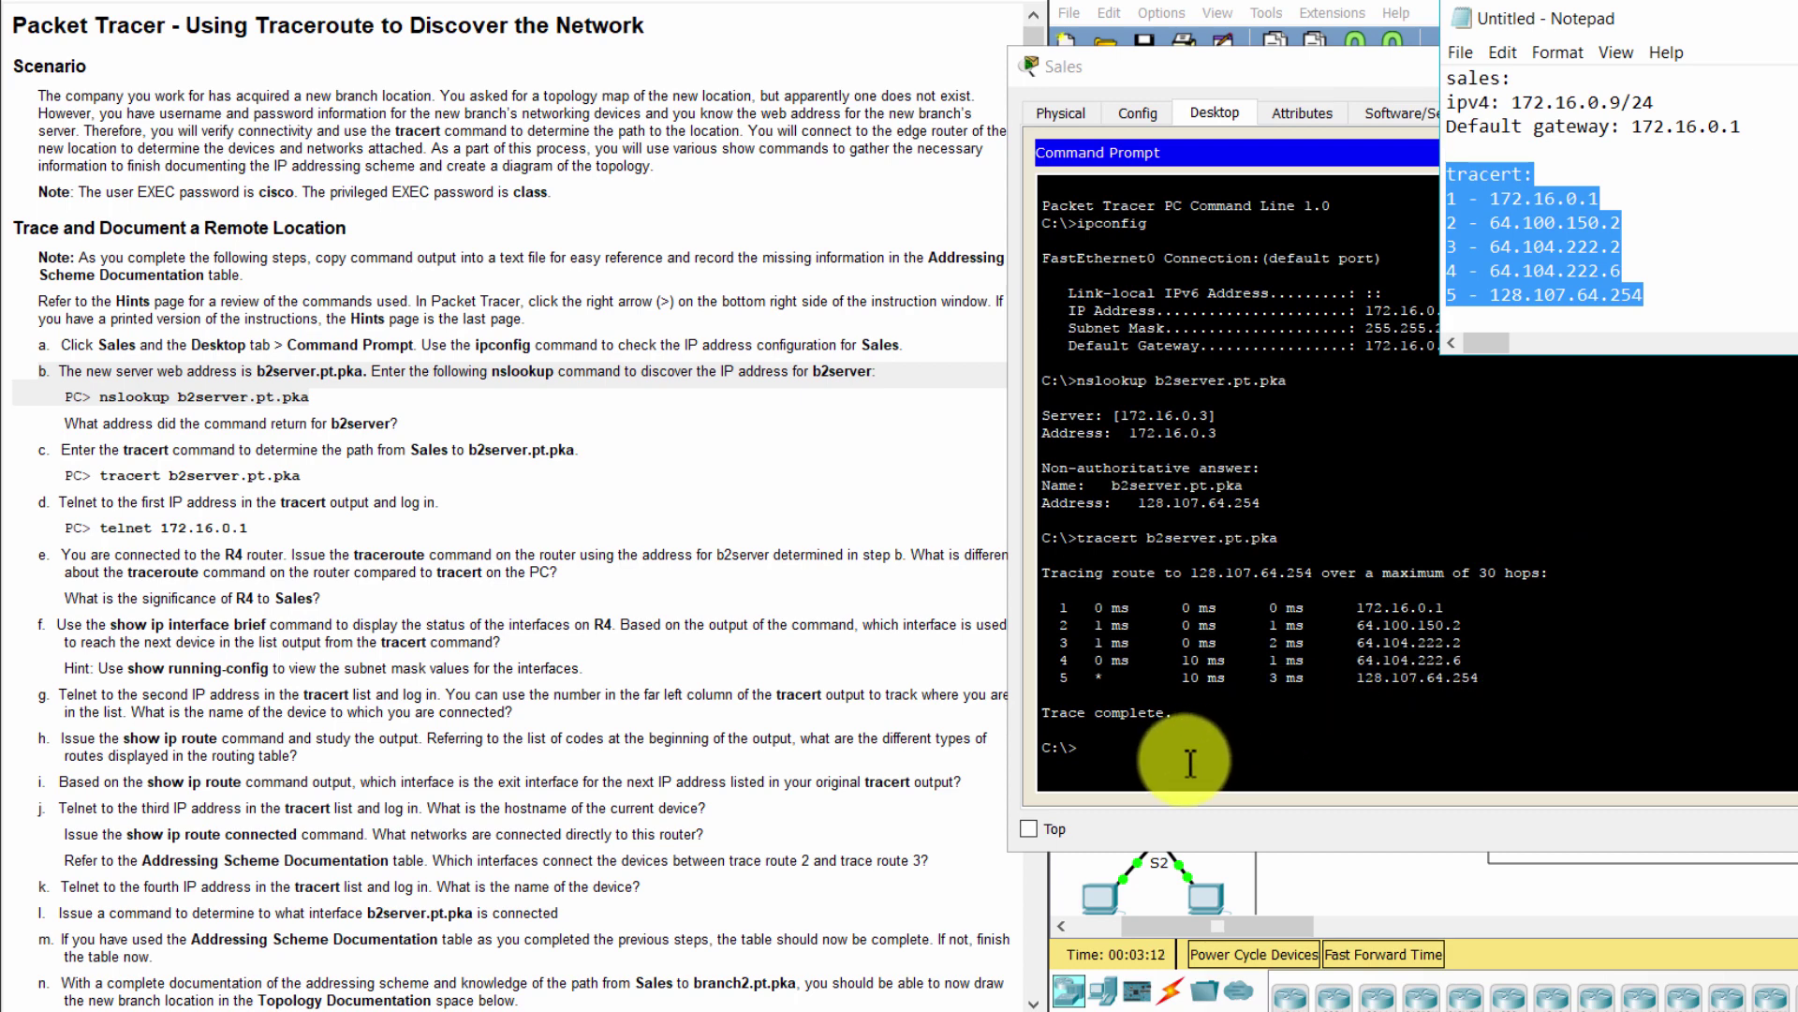
{"action": "left_click", "coordinate": [1157, 758]}
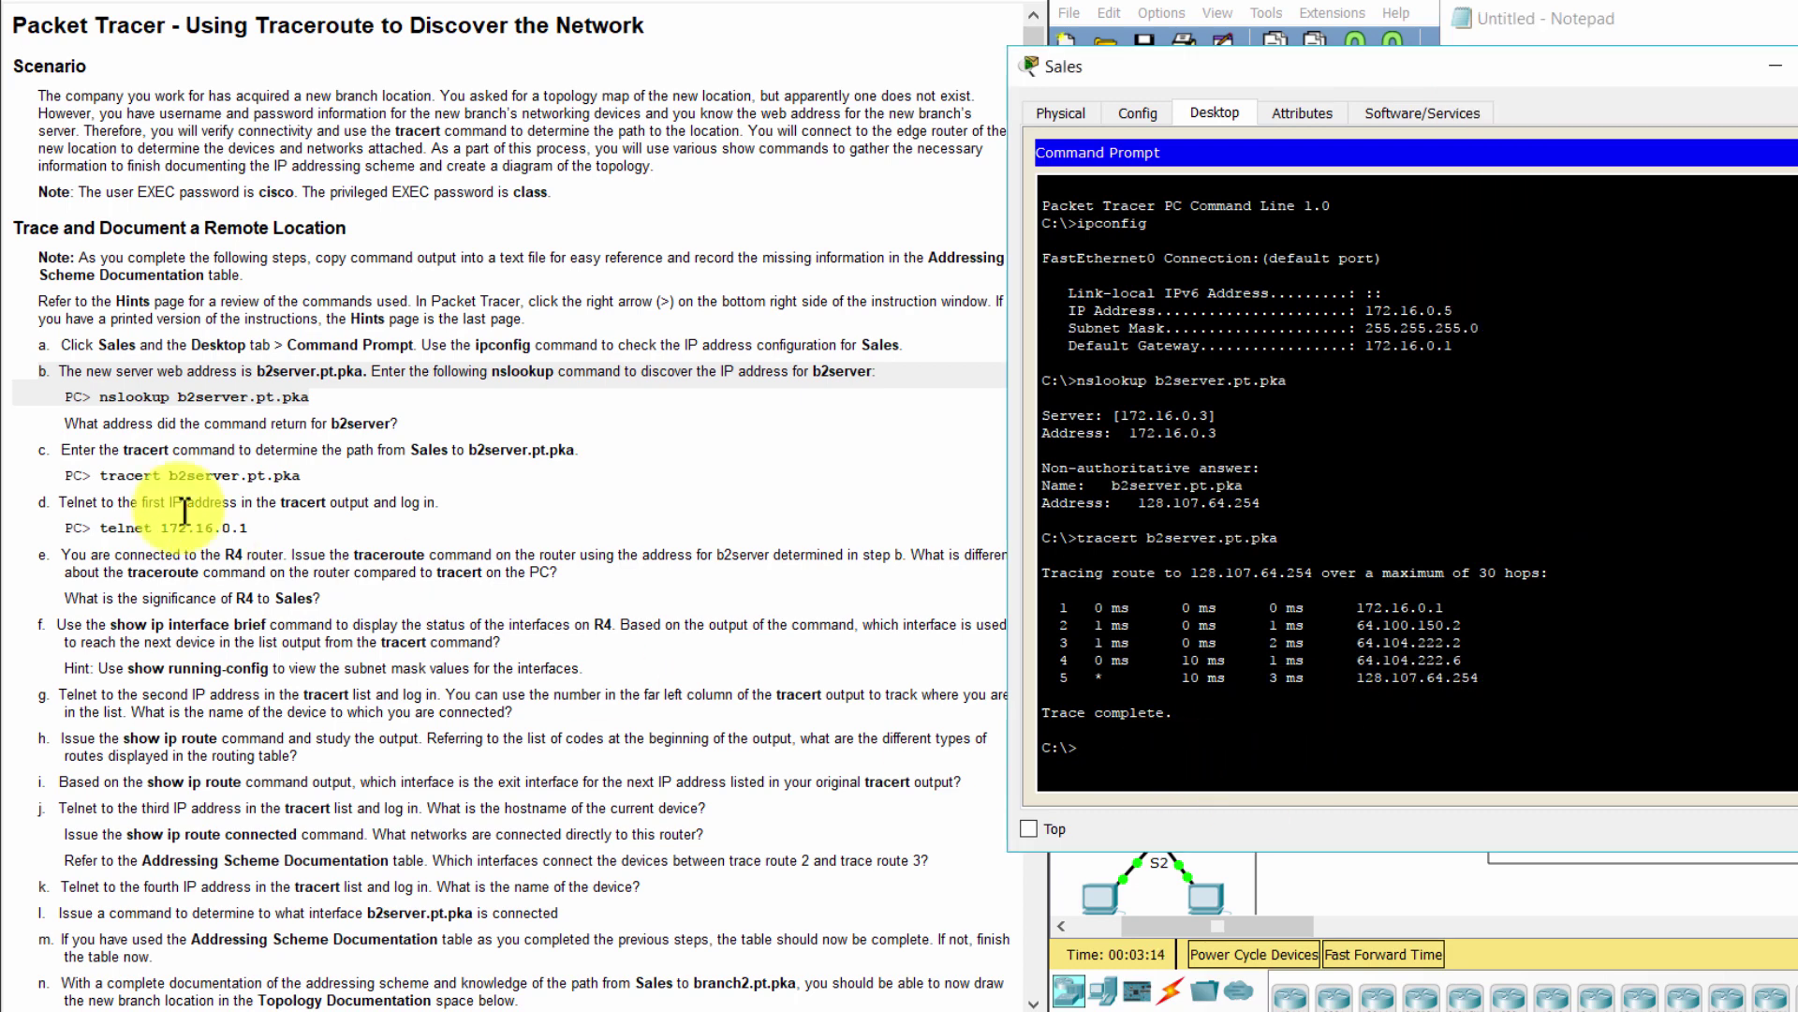
After reading steps c and d, telnet from Sales to 172.16.0.1
{"action": "triple_click", "coordinate": [107, 461]}
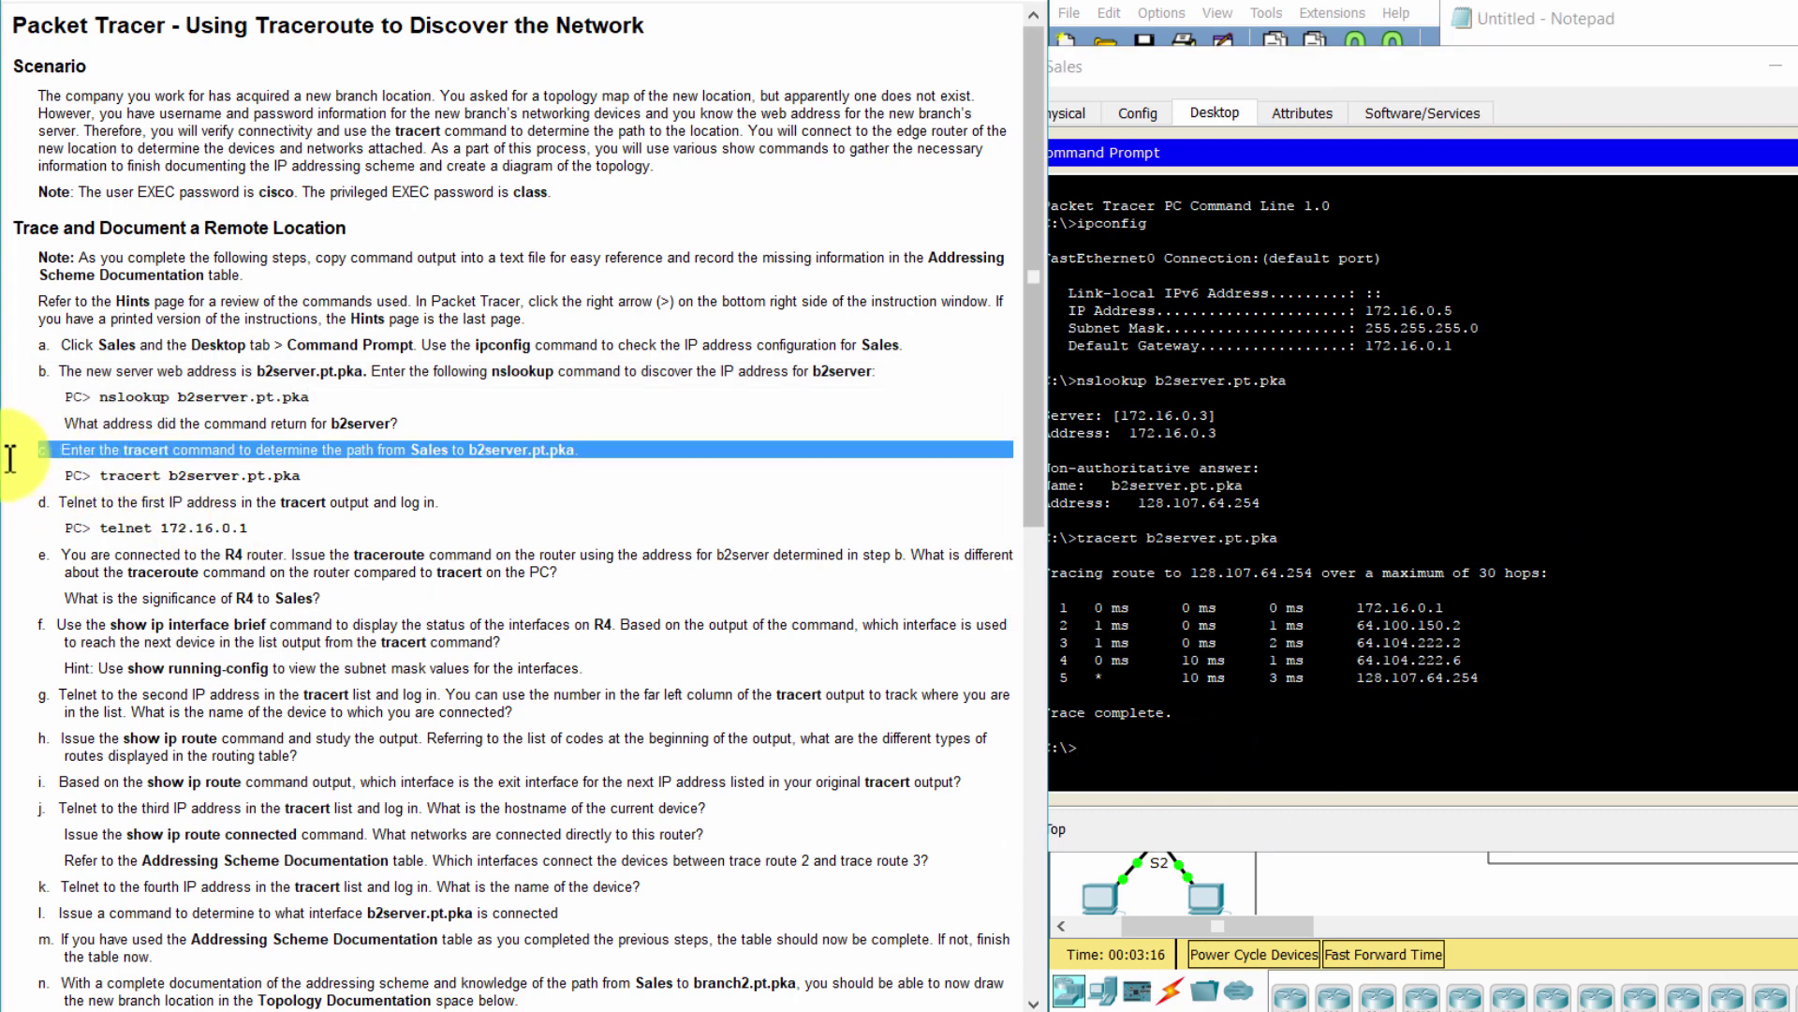
{"action": "left_click", "coordinate": [1134, 769]}
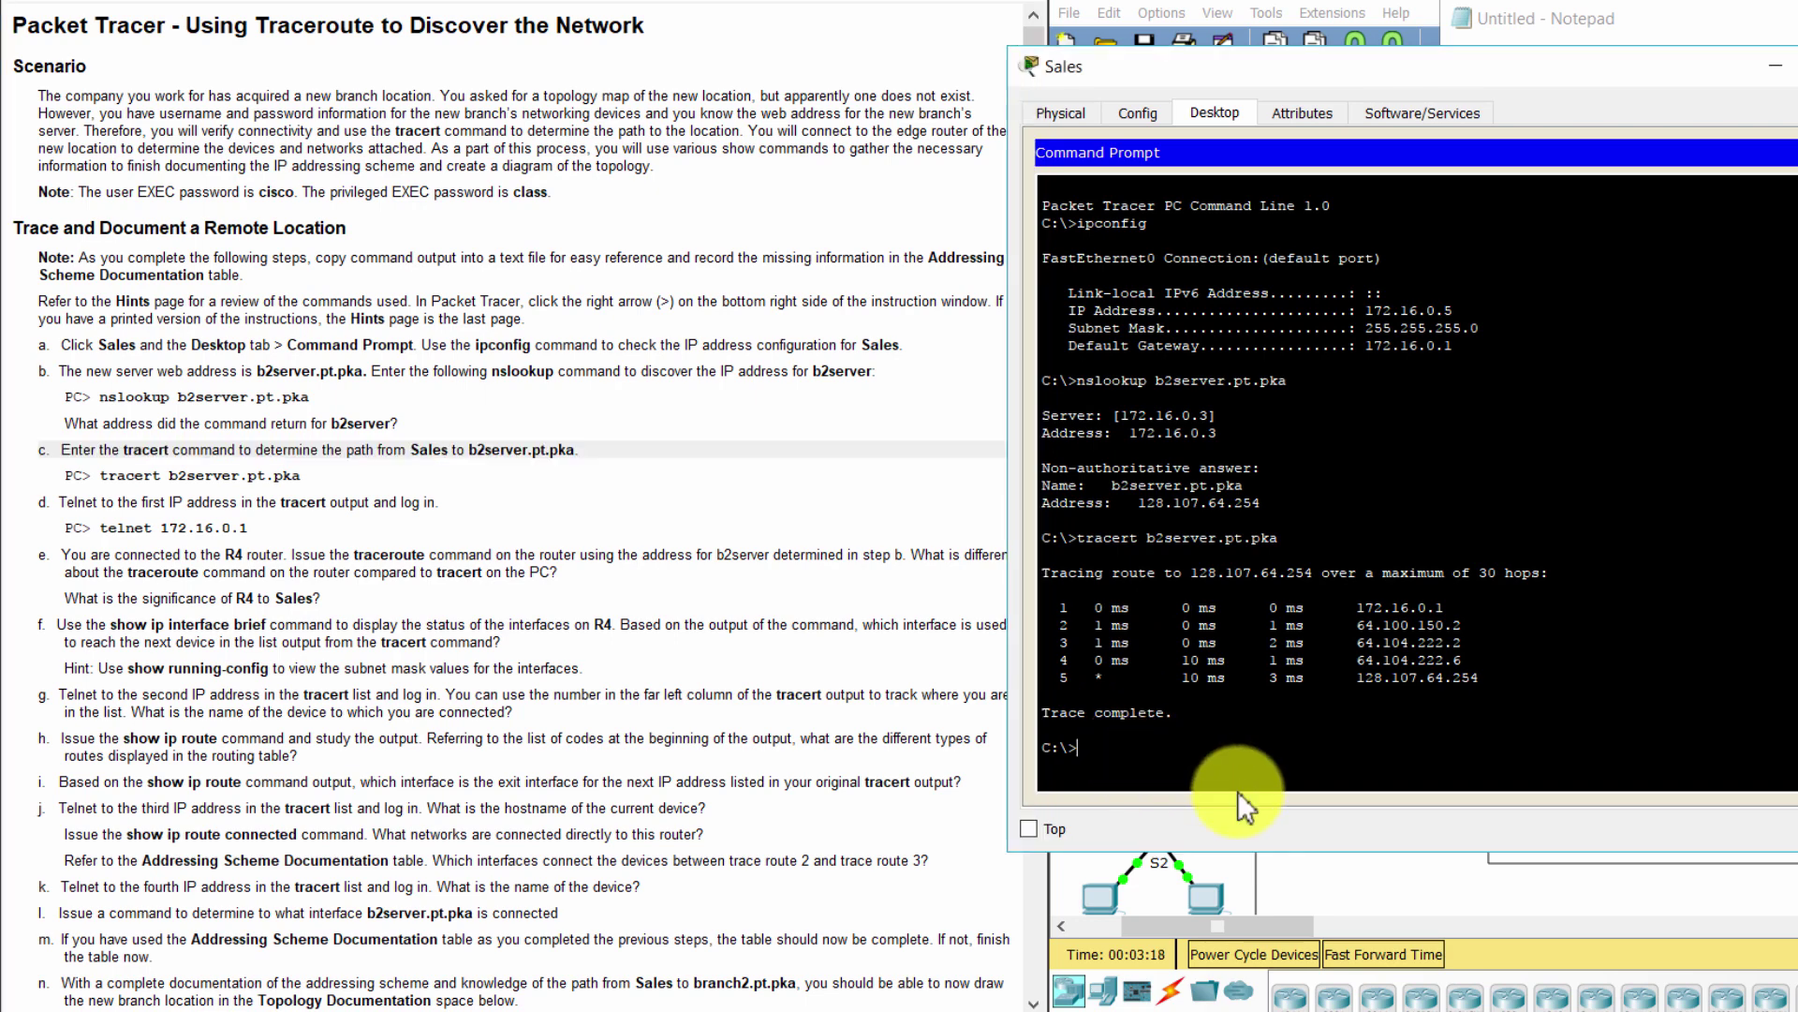
{"action": "left_click", "coordinate": [249, 521]}
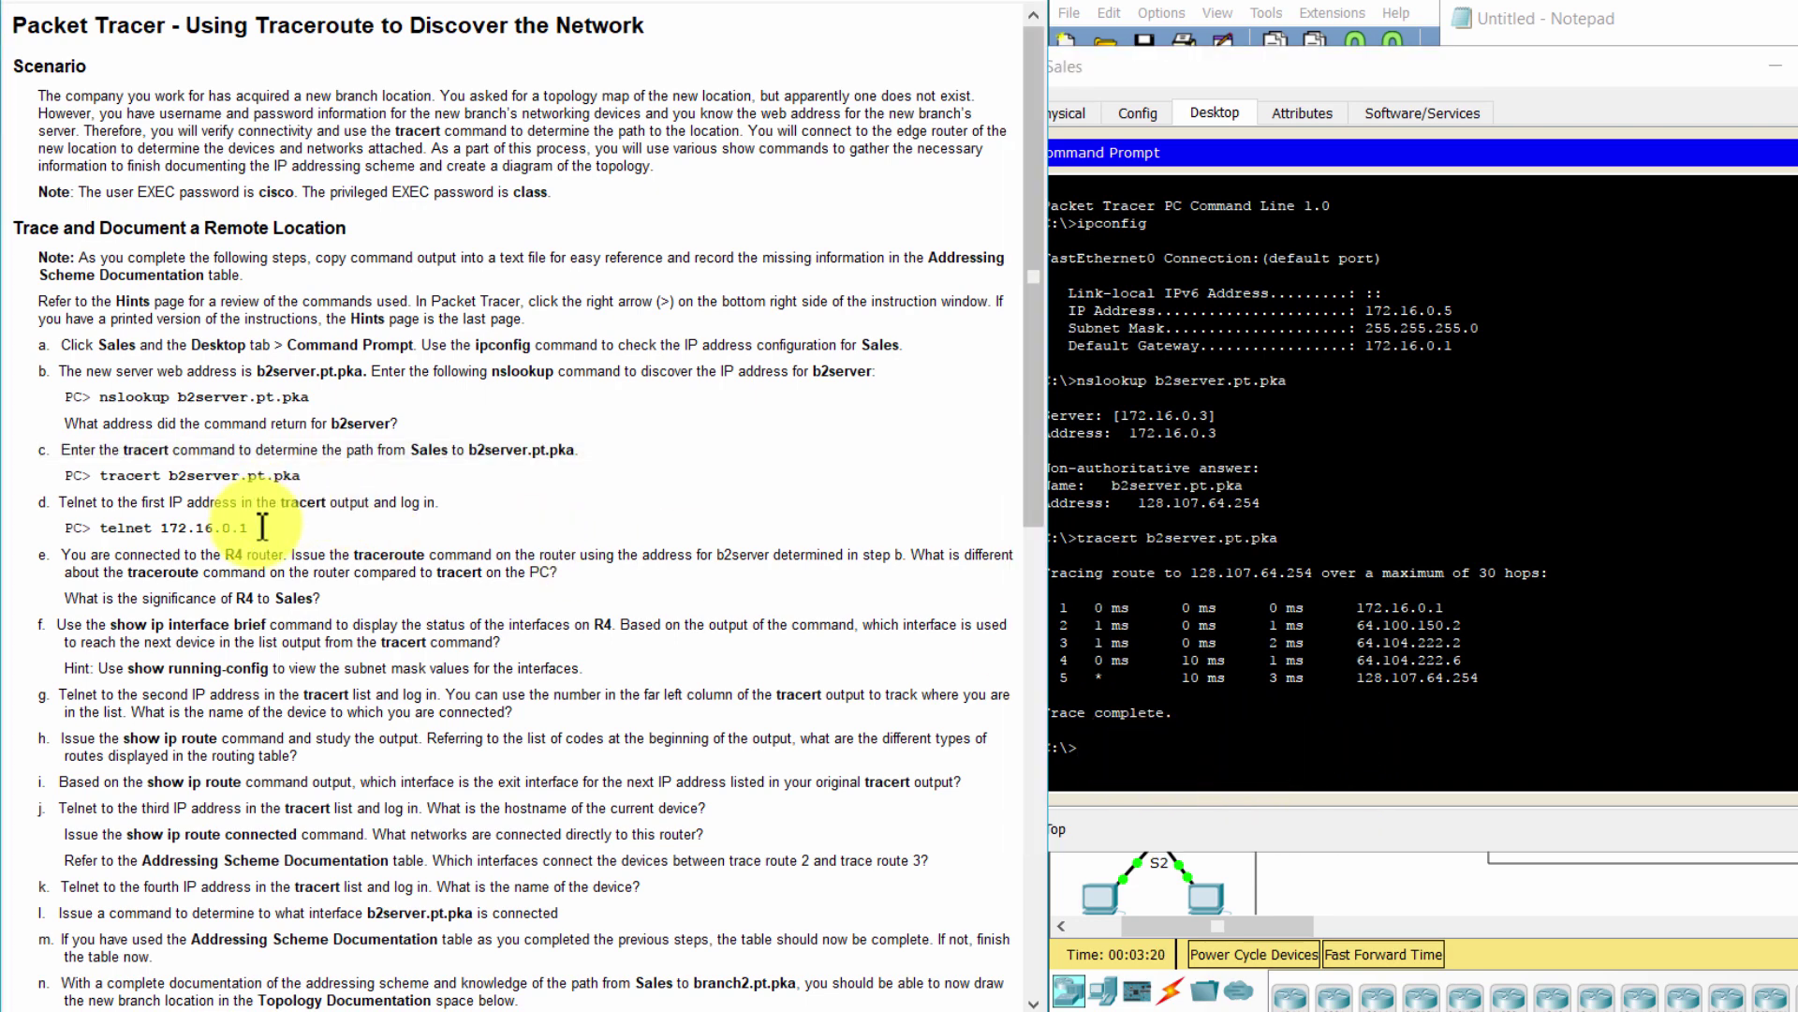
{"action": "triple_click", "coordinate": [318, 507]}
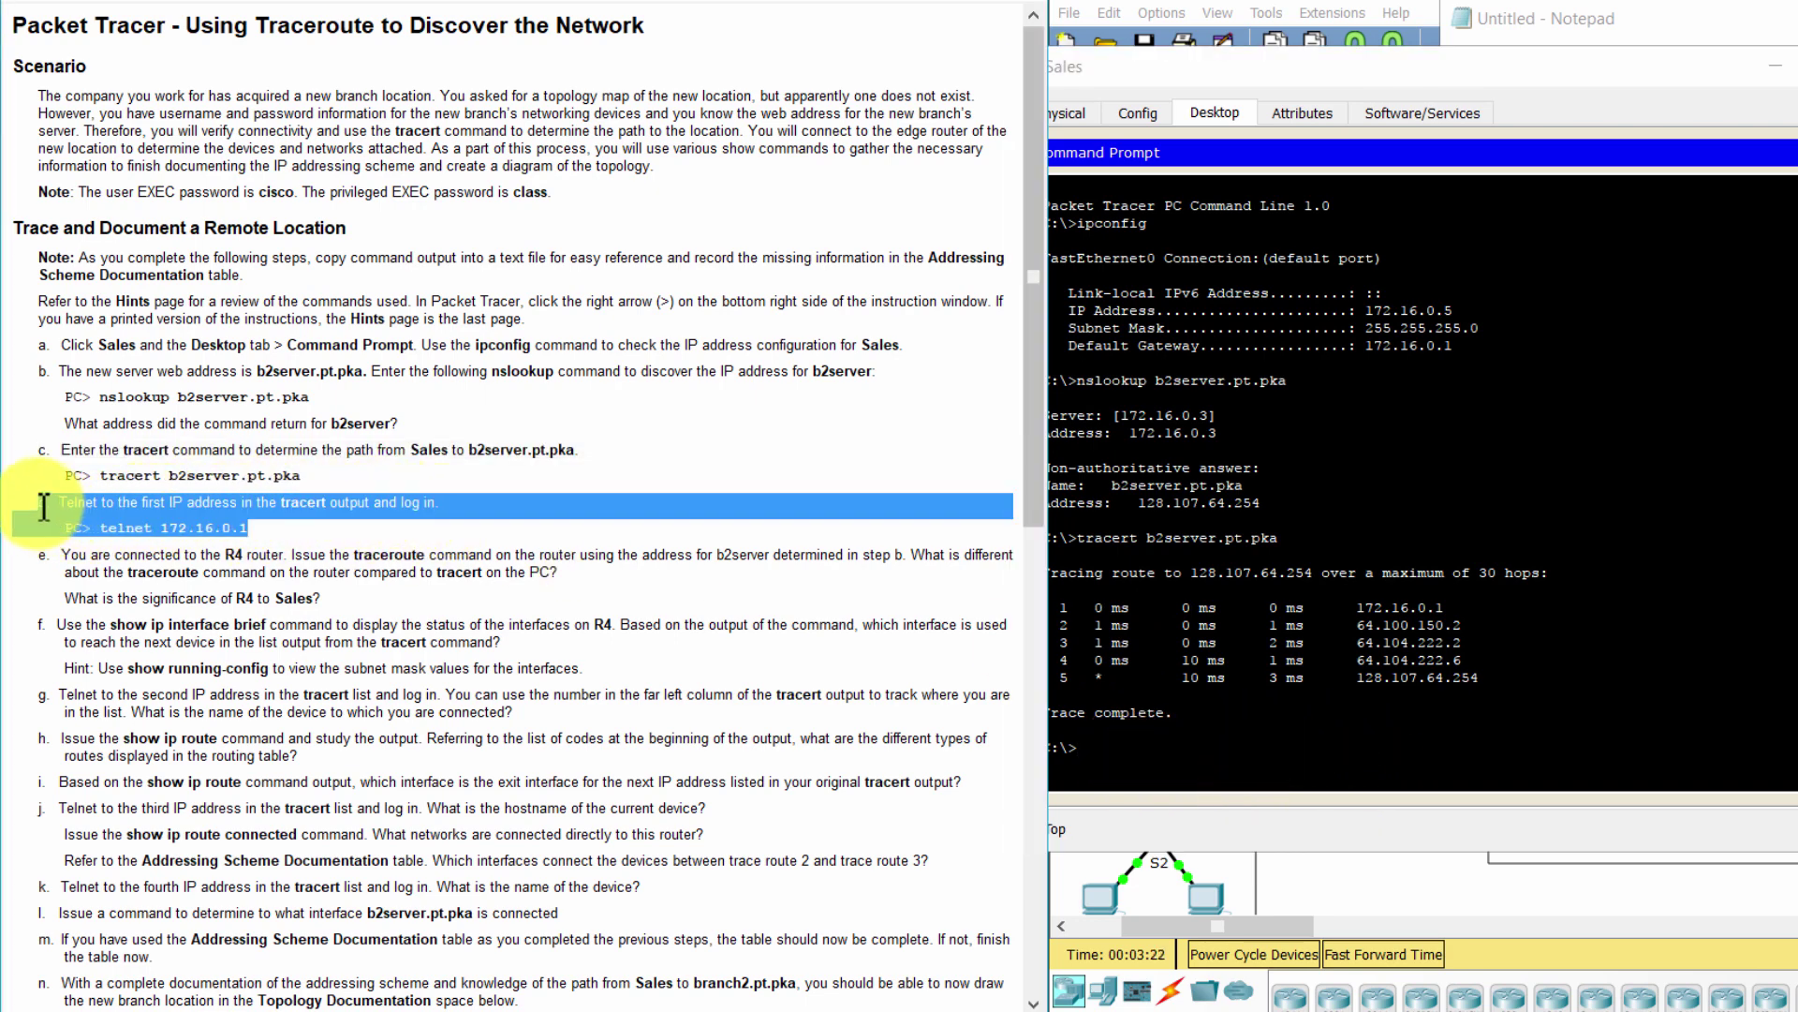
{"action": "left_click", "coordinate": [1208, 754]}
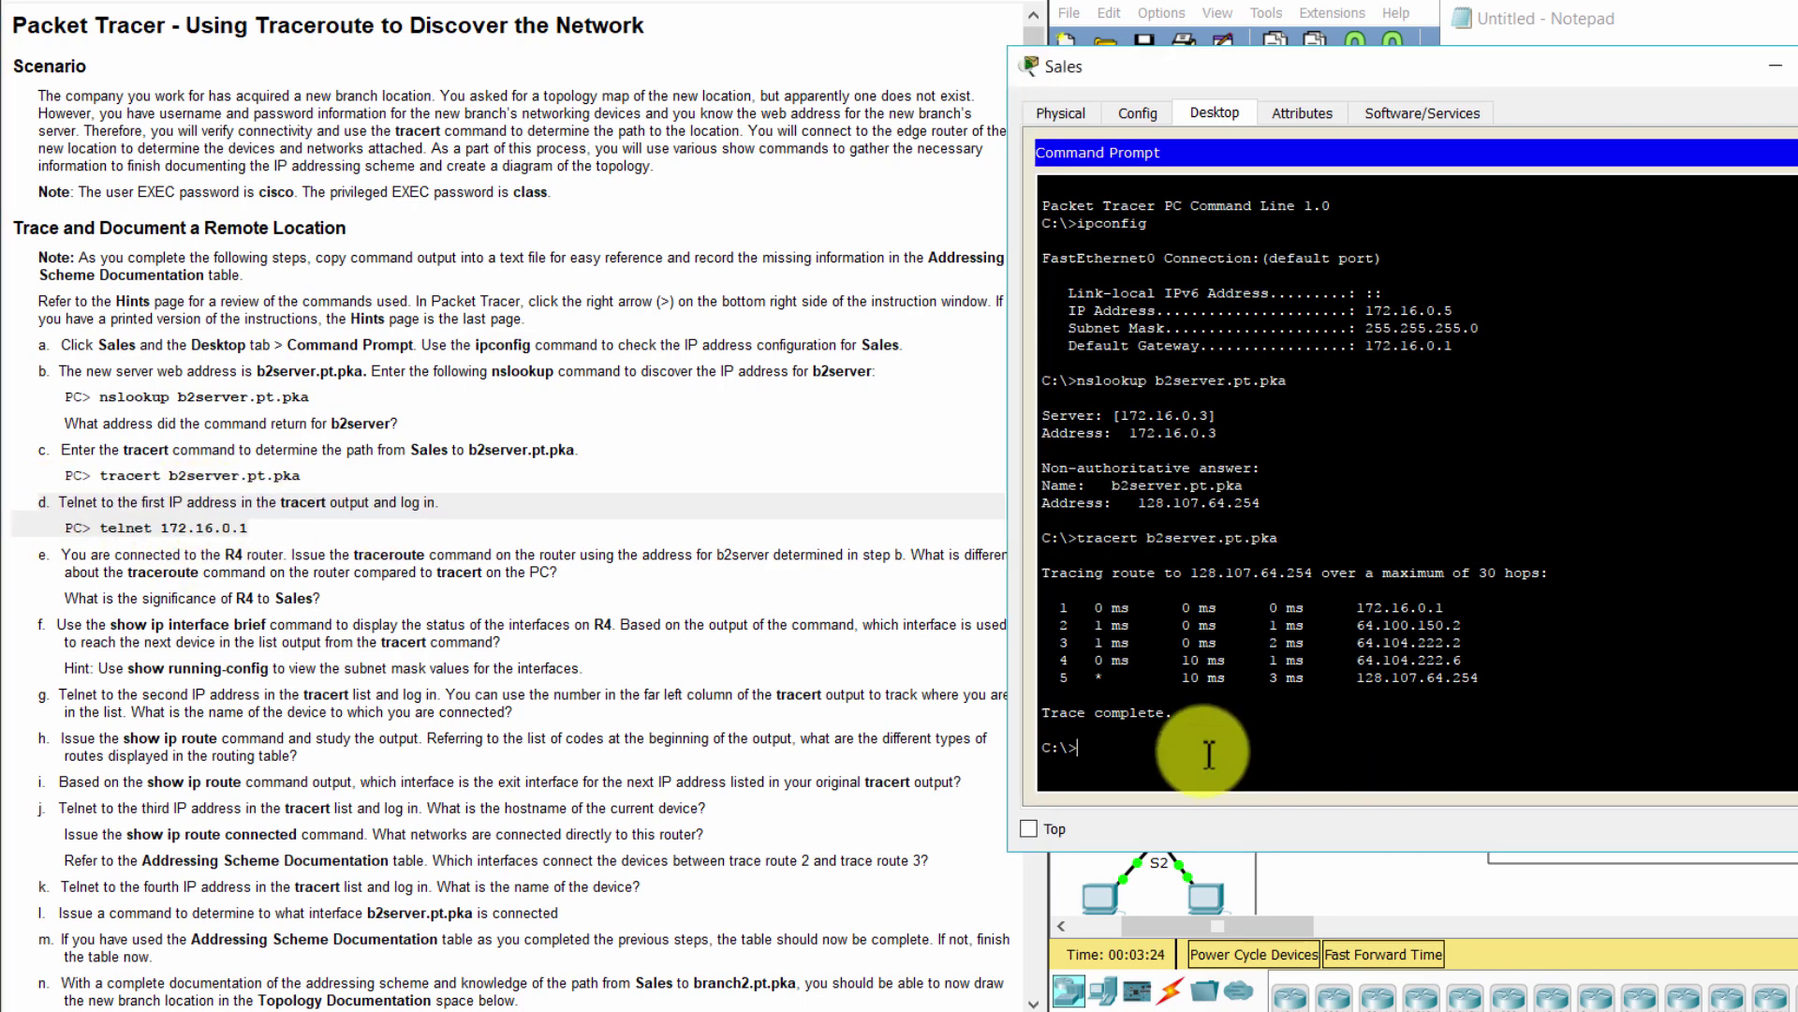
{"action": "type", "text": "telnet 172.16.0.1"}
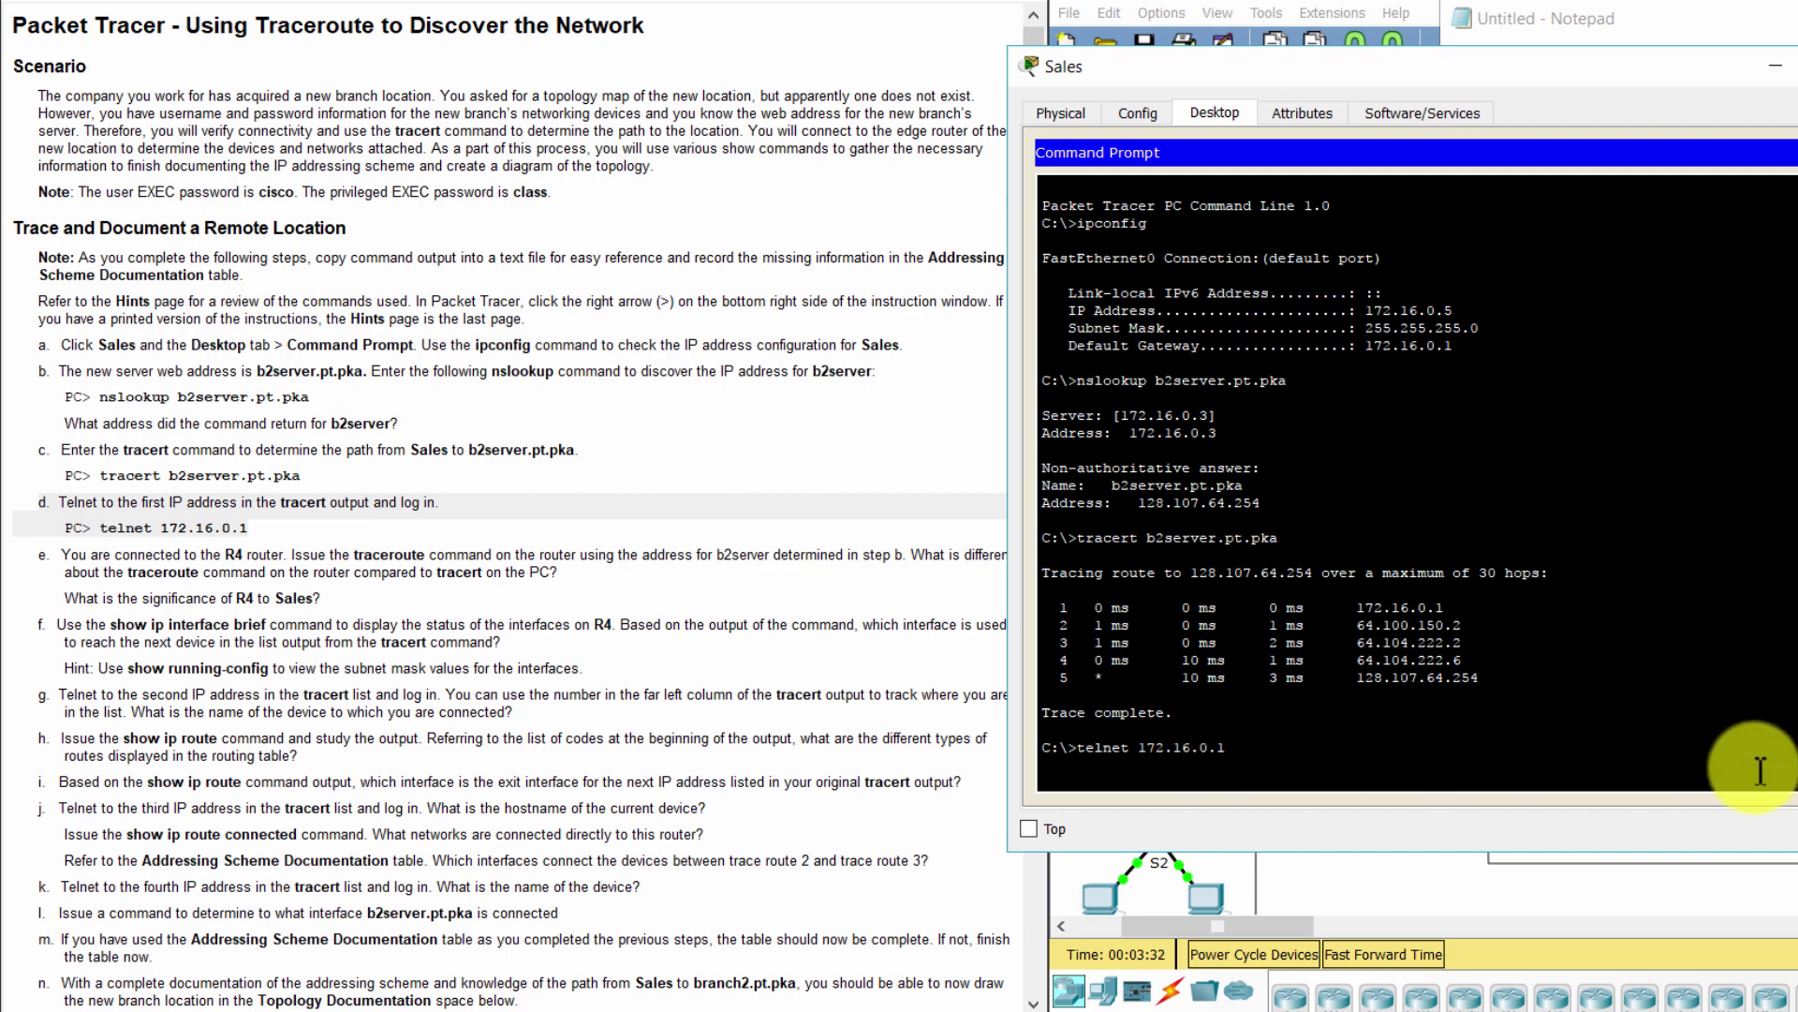
{"action": "key", "text": "Return"}
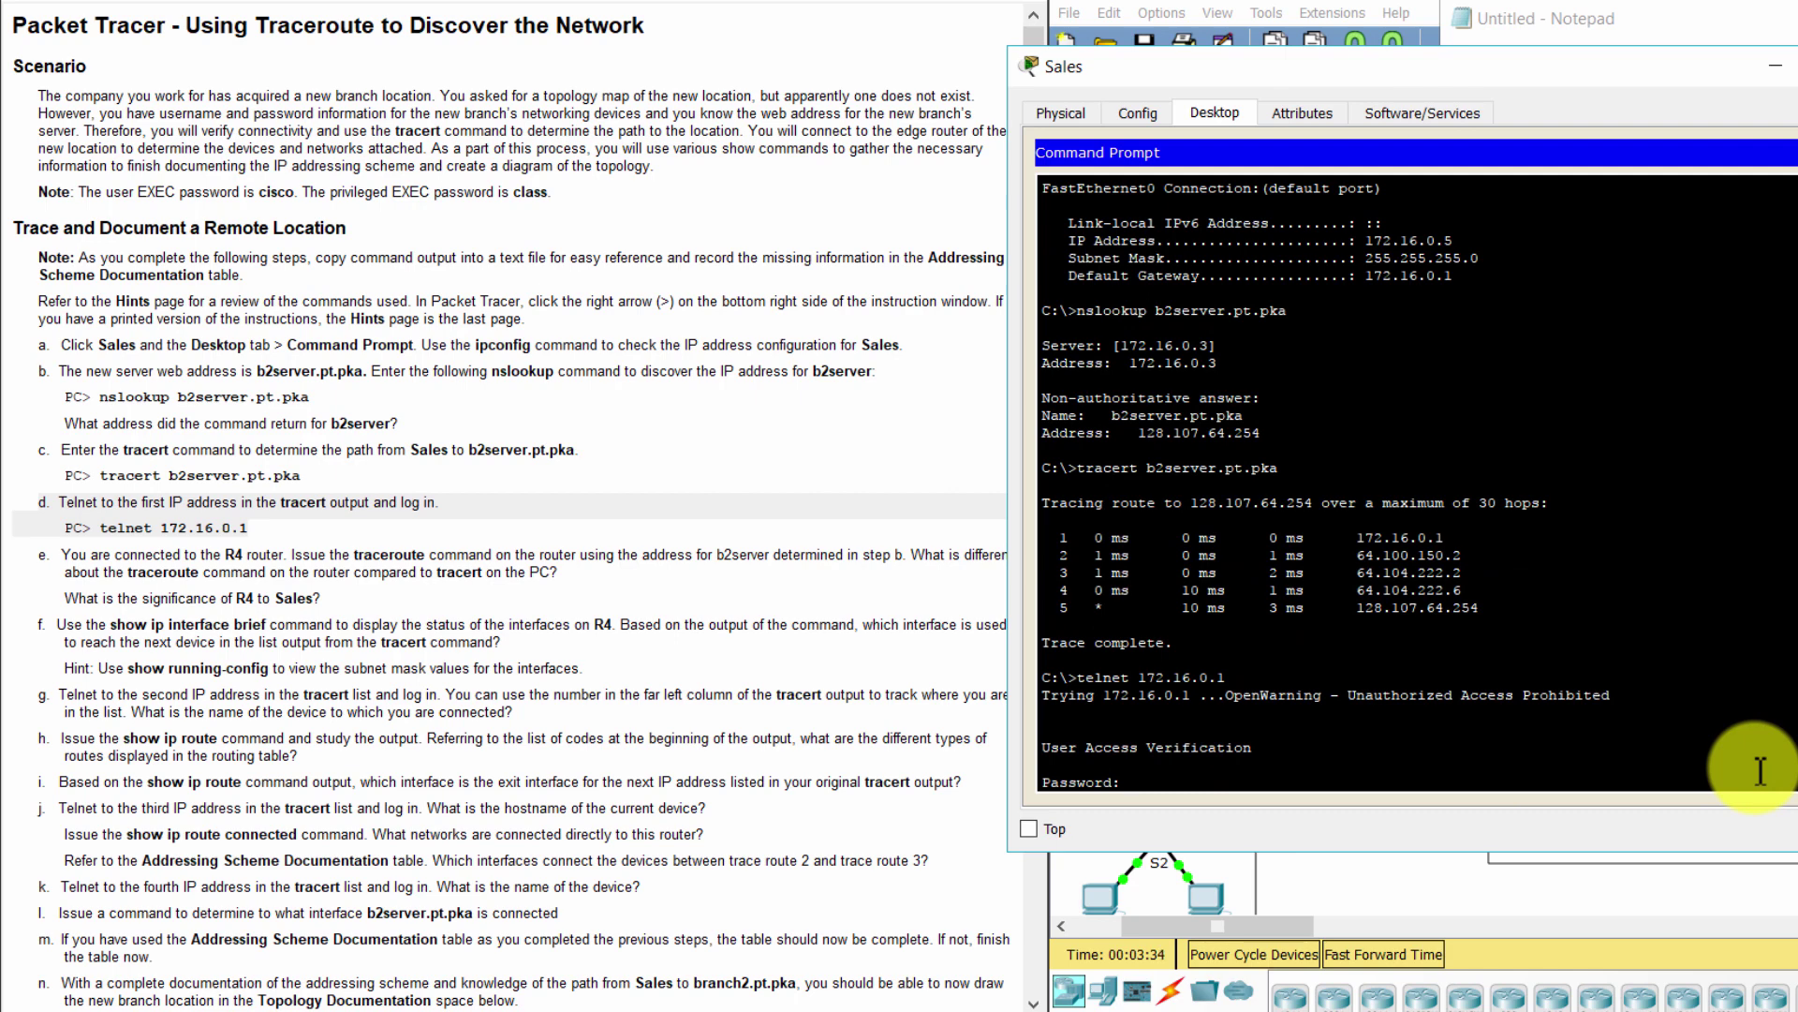
Log in to R4 with the telnet password, then enable with the privileged password
{"action": "left_click", "coordinate": [417, 251]}
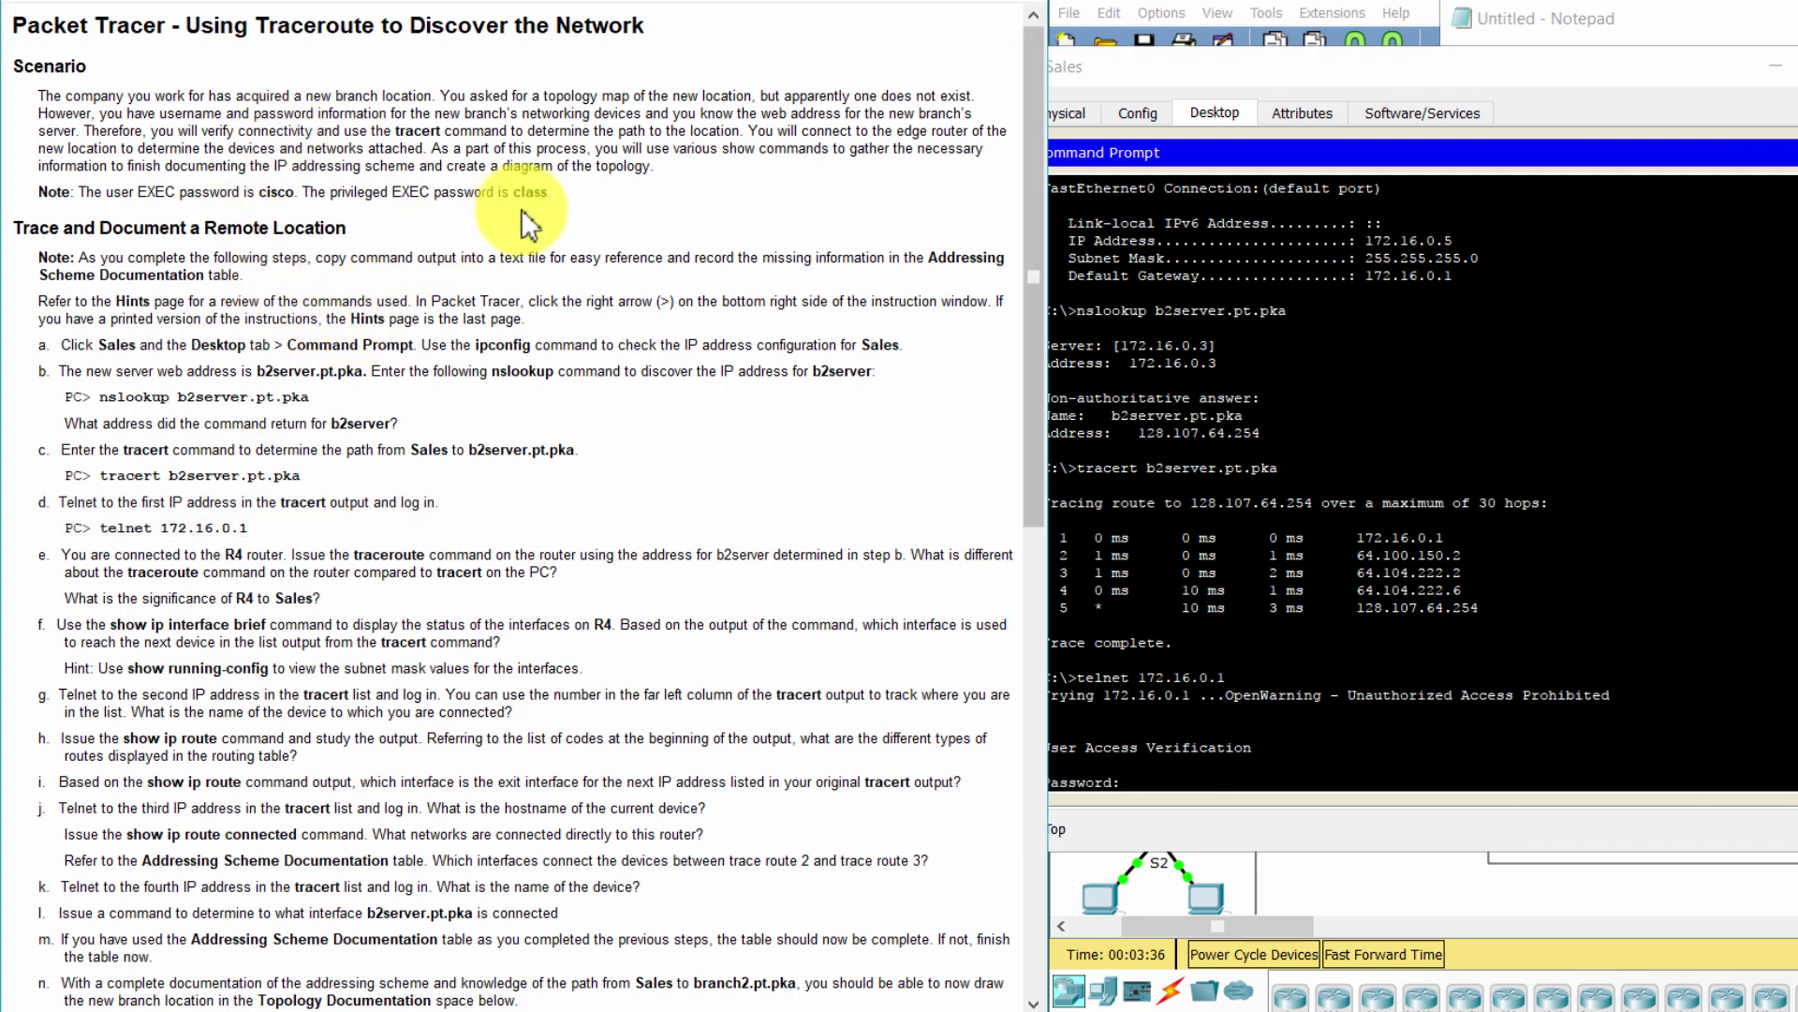
{"action": "left_click_drag", "start_coordinate": [553, 193], "coordinate": [36, 192]}
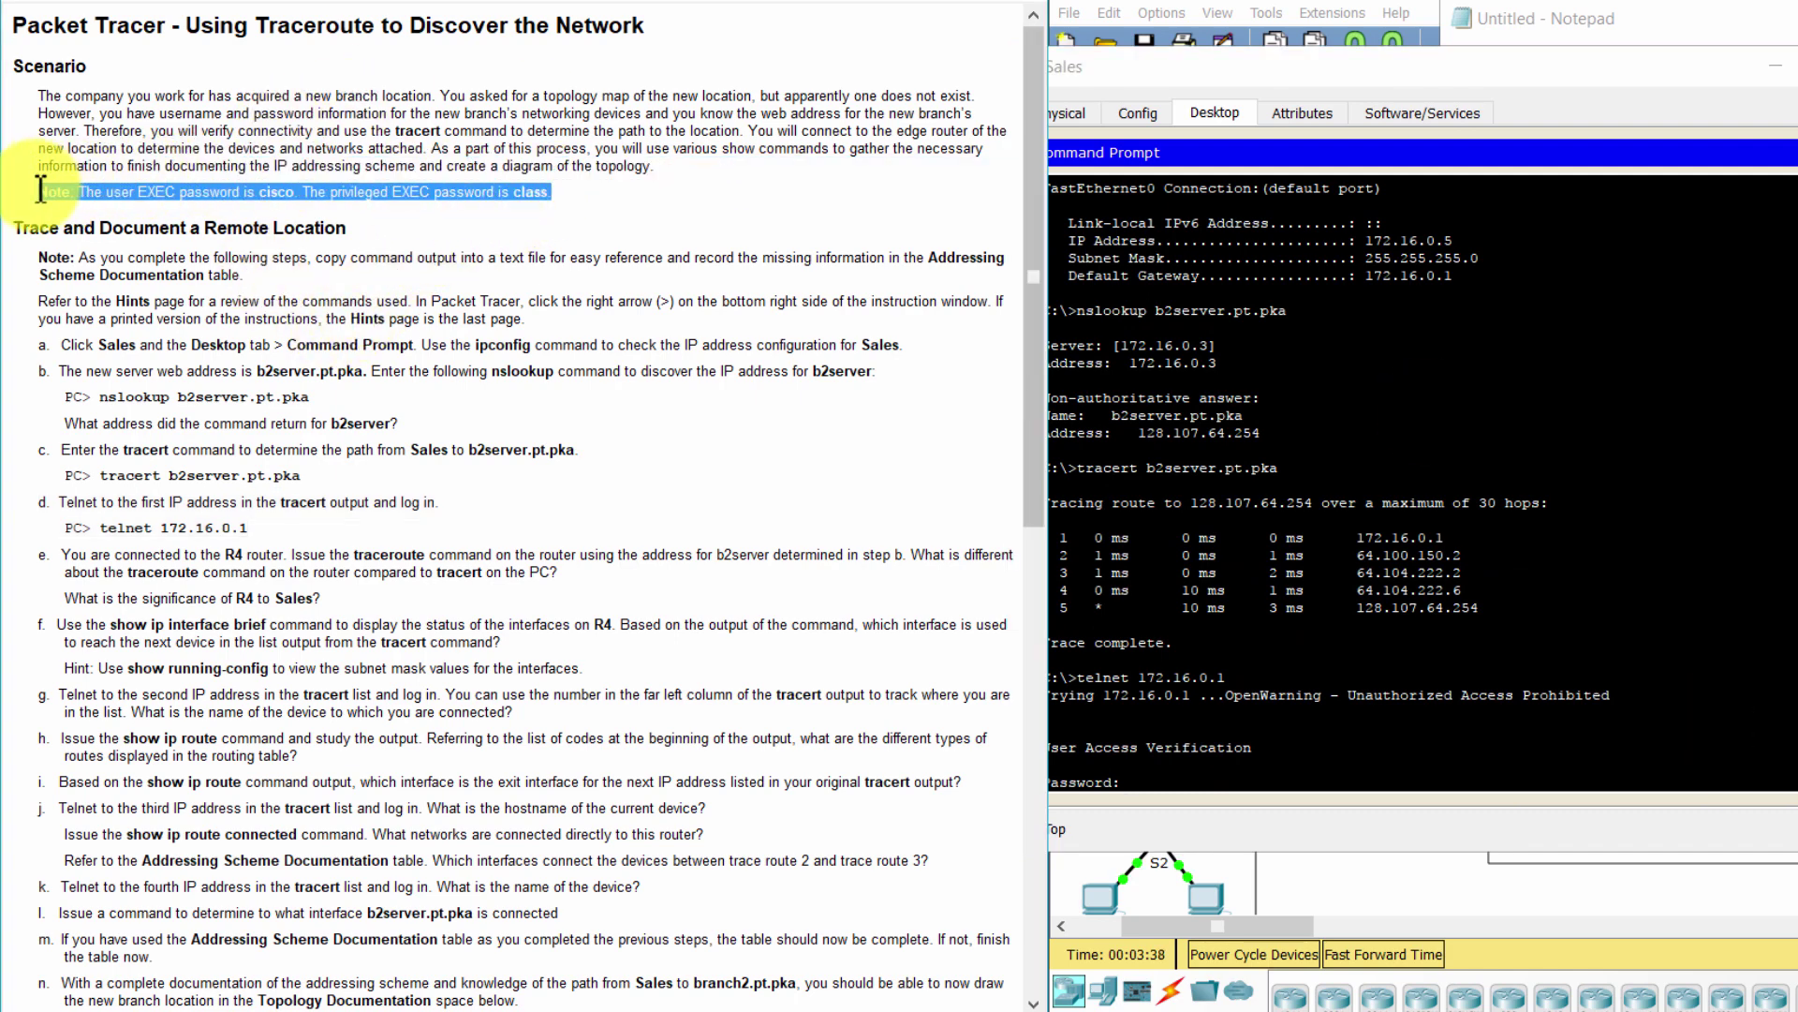
{"action": "left_click", "coordinate": [1349, 778]}
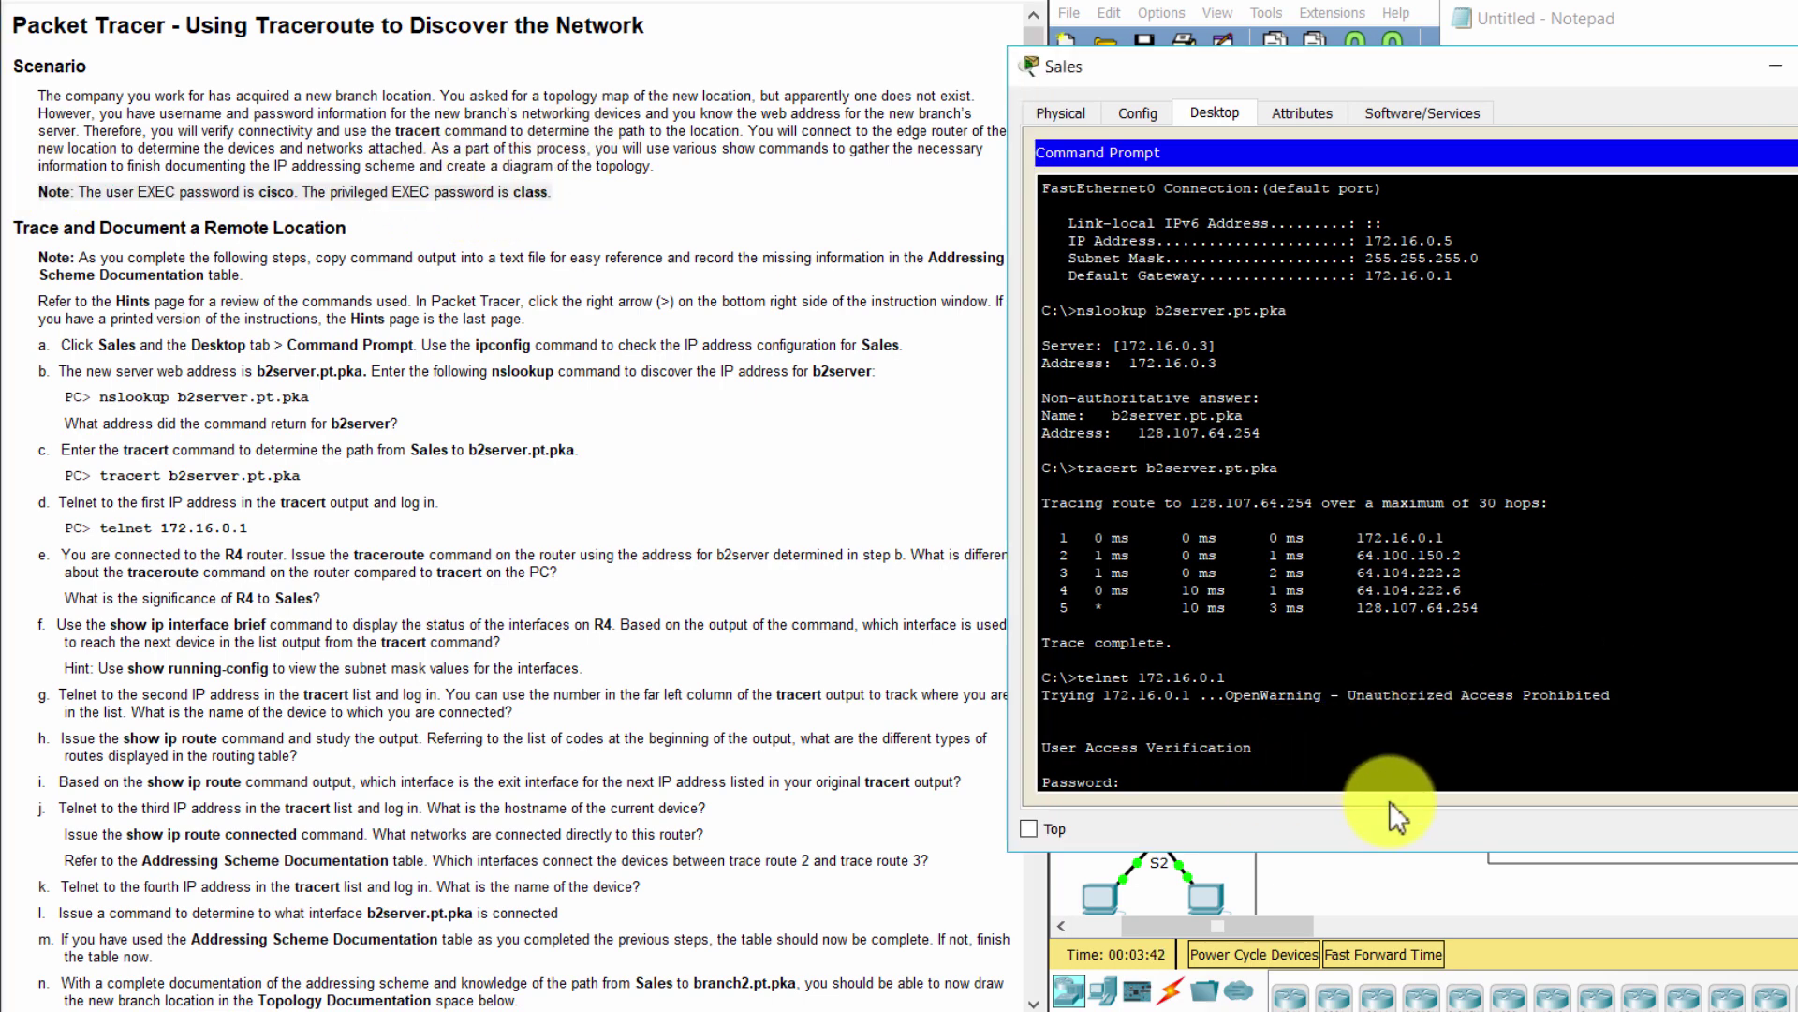
{"action": "type", "text": "cisco"}
{"action": "key", "text": "Return"}
{"action": "type", "text": "ena"}
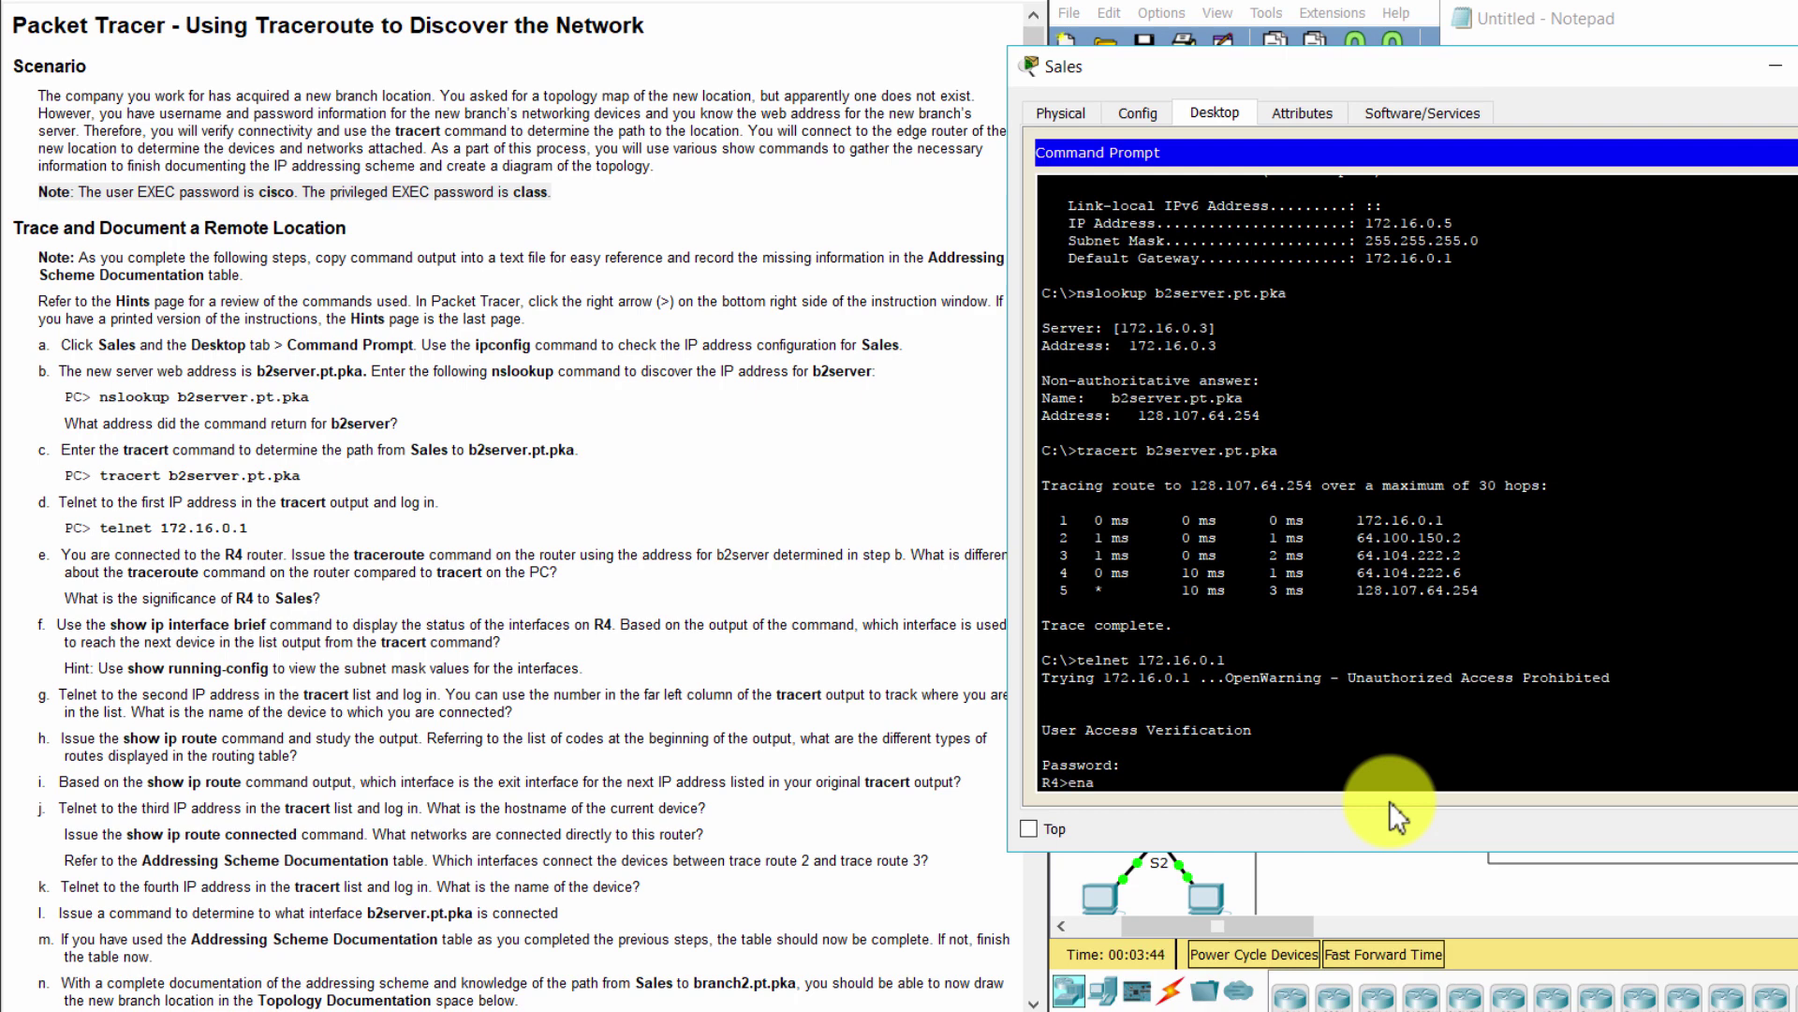
{"action": "key", "text": "Return"}
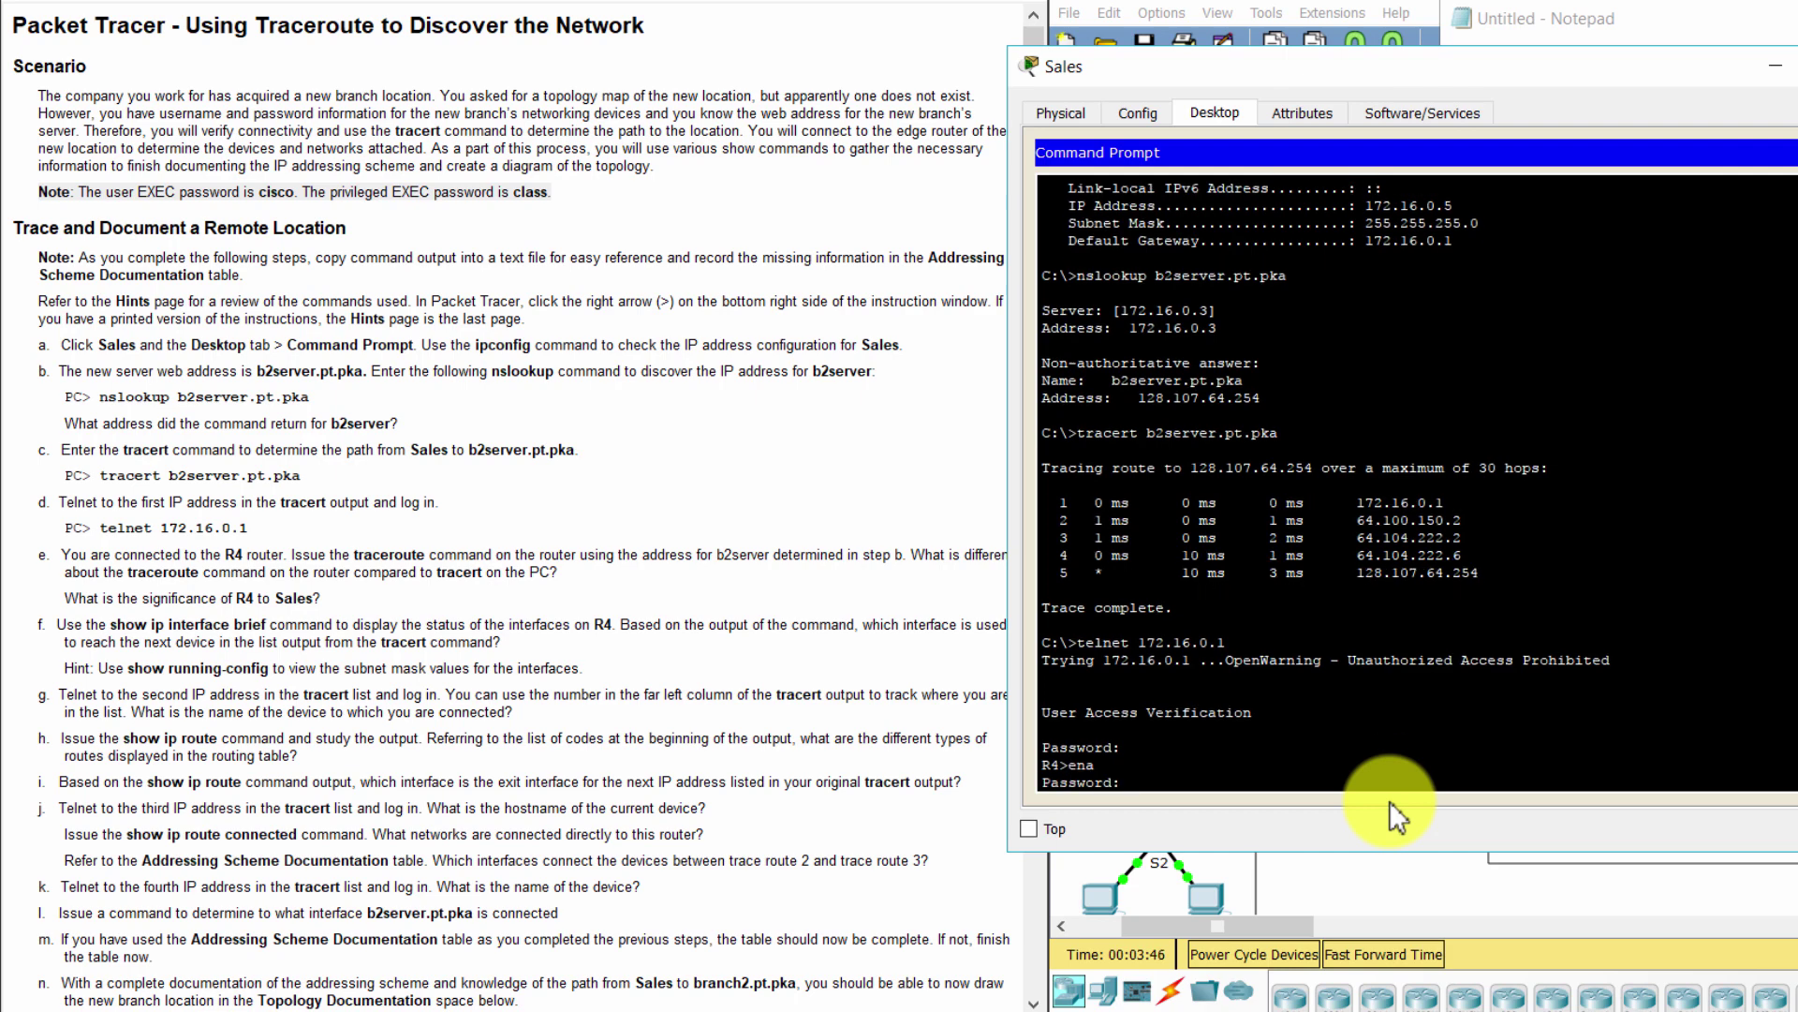
{"action": "key", "text": "Return"}
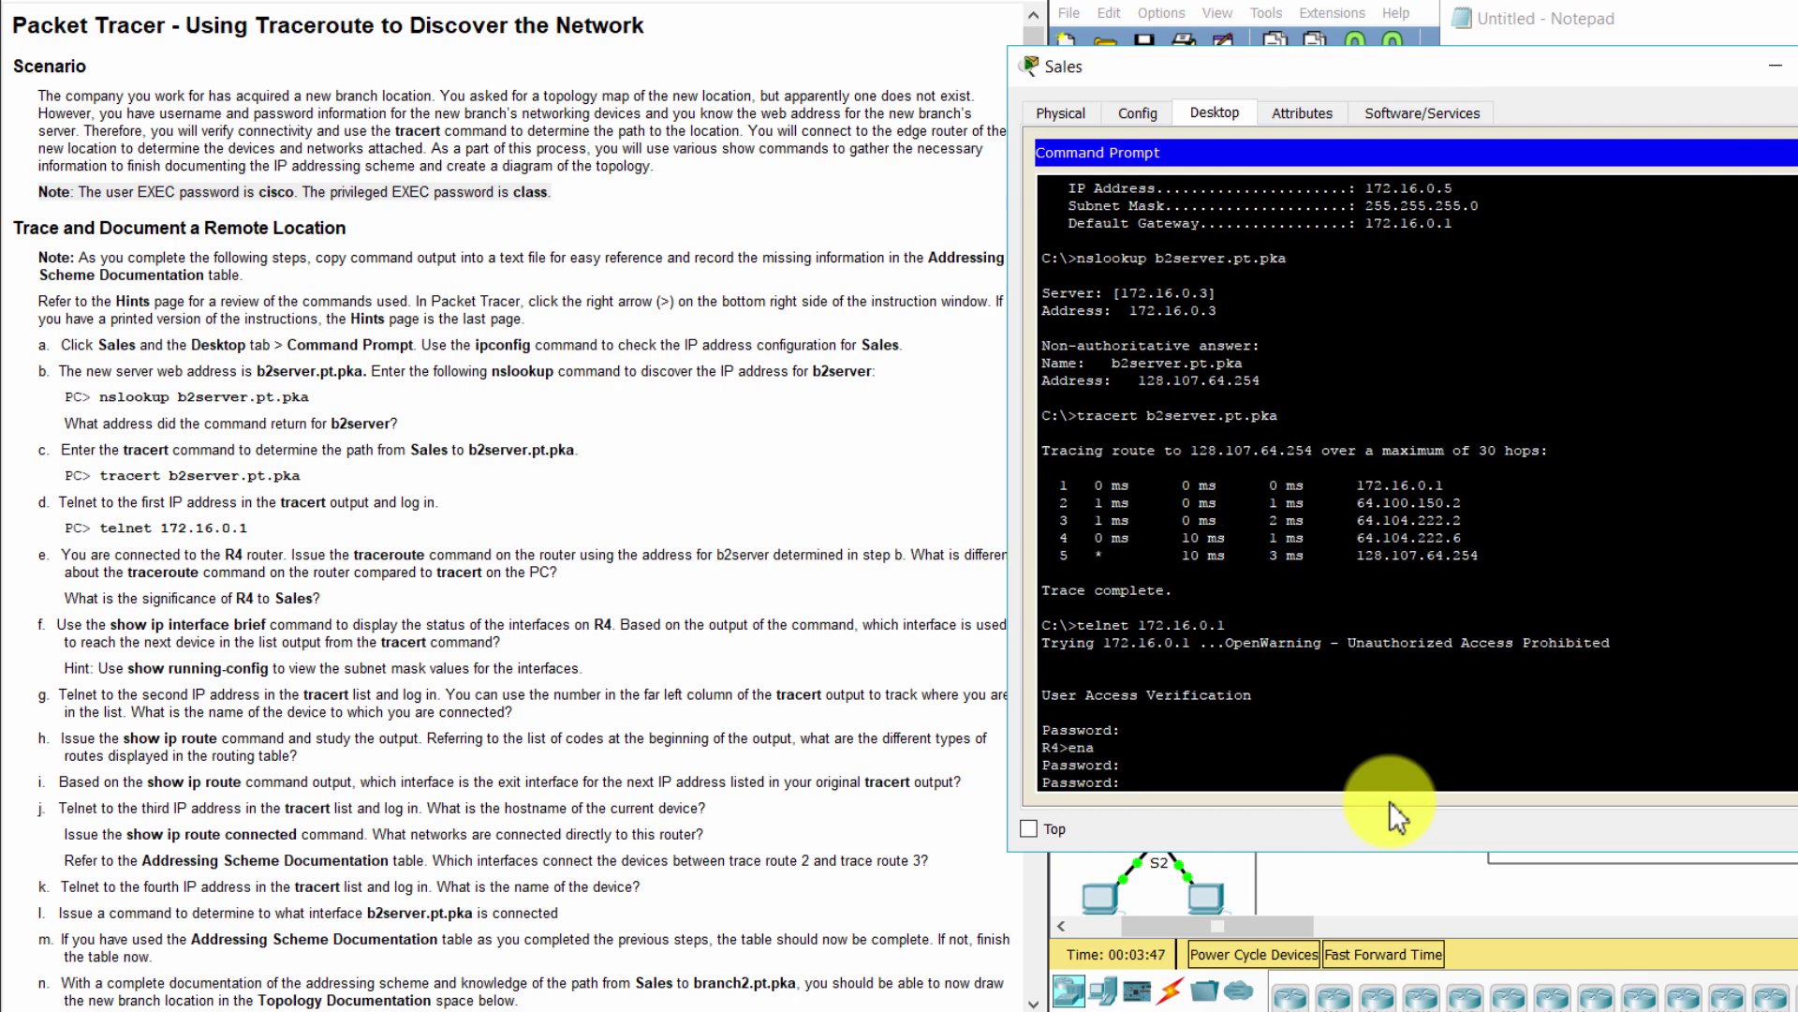
{"action": "key", "text": "Return"}
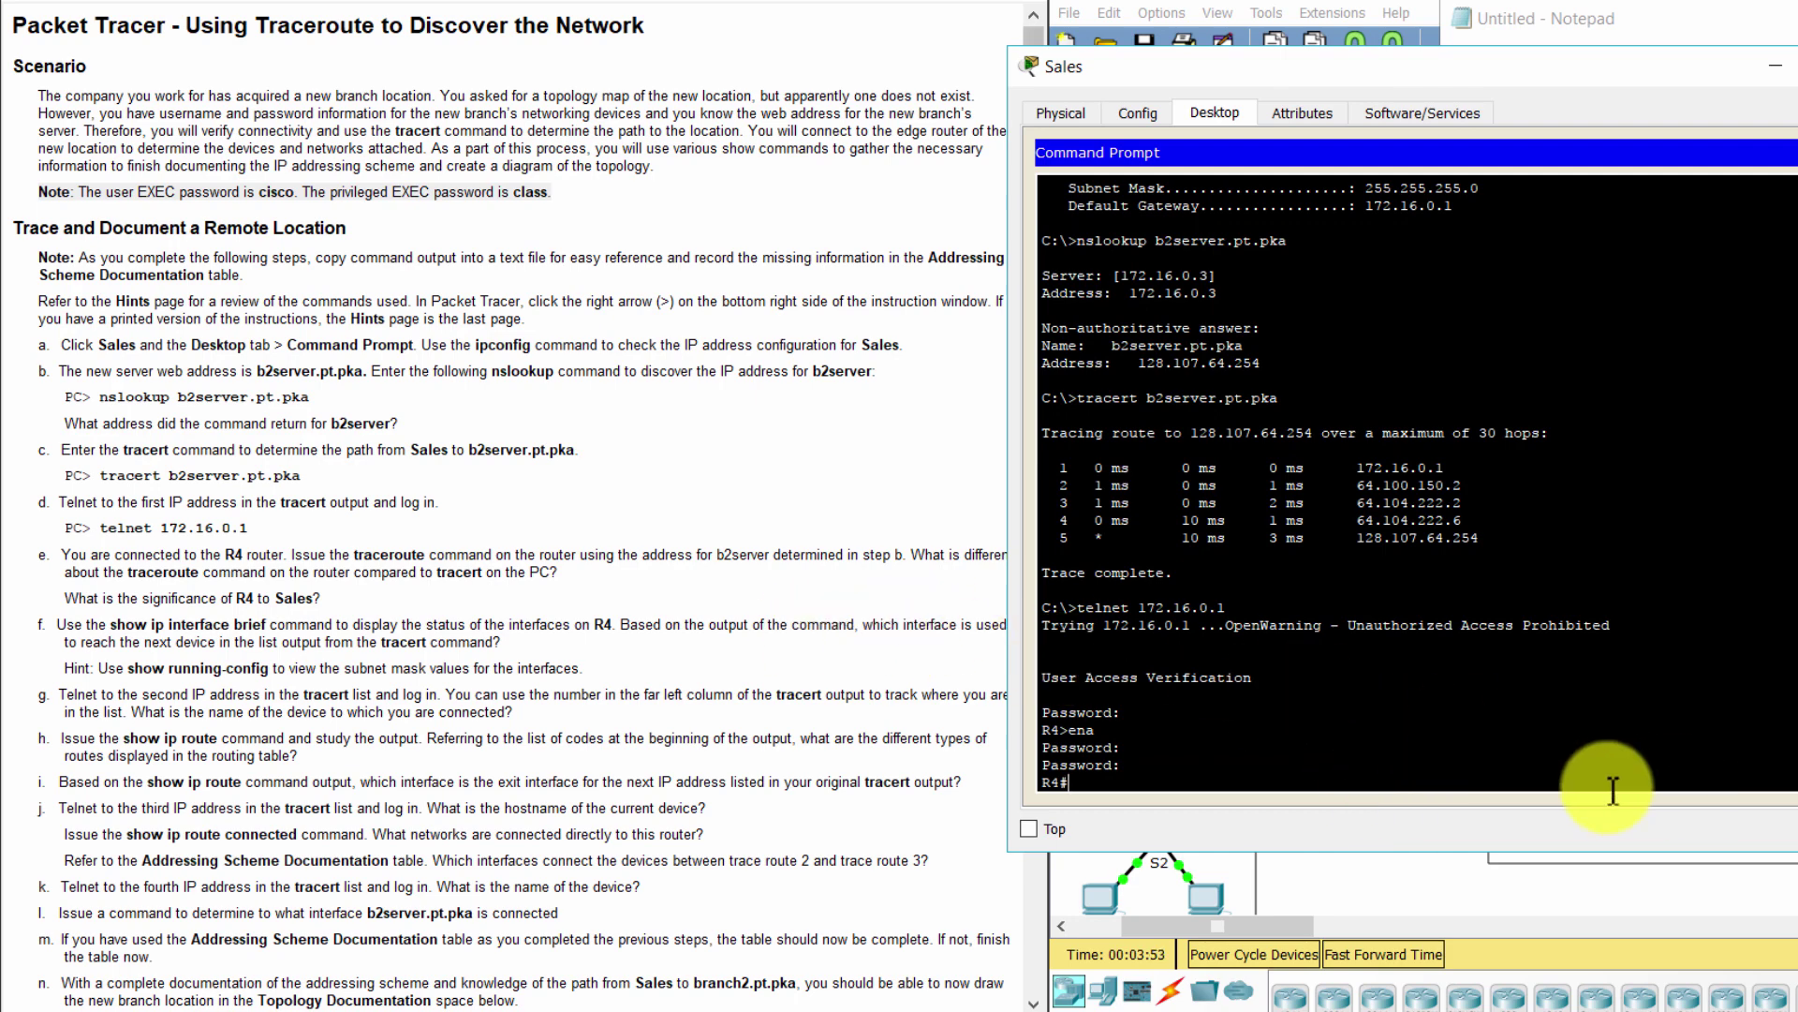
Run traceroute 128.107.64.254 from R4, listing four hops to b2server
{"action": "left_click", "coordinate": [187, 573]}
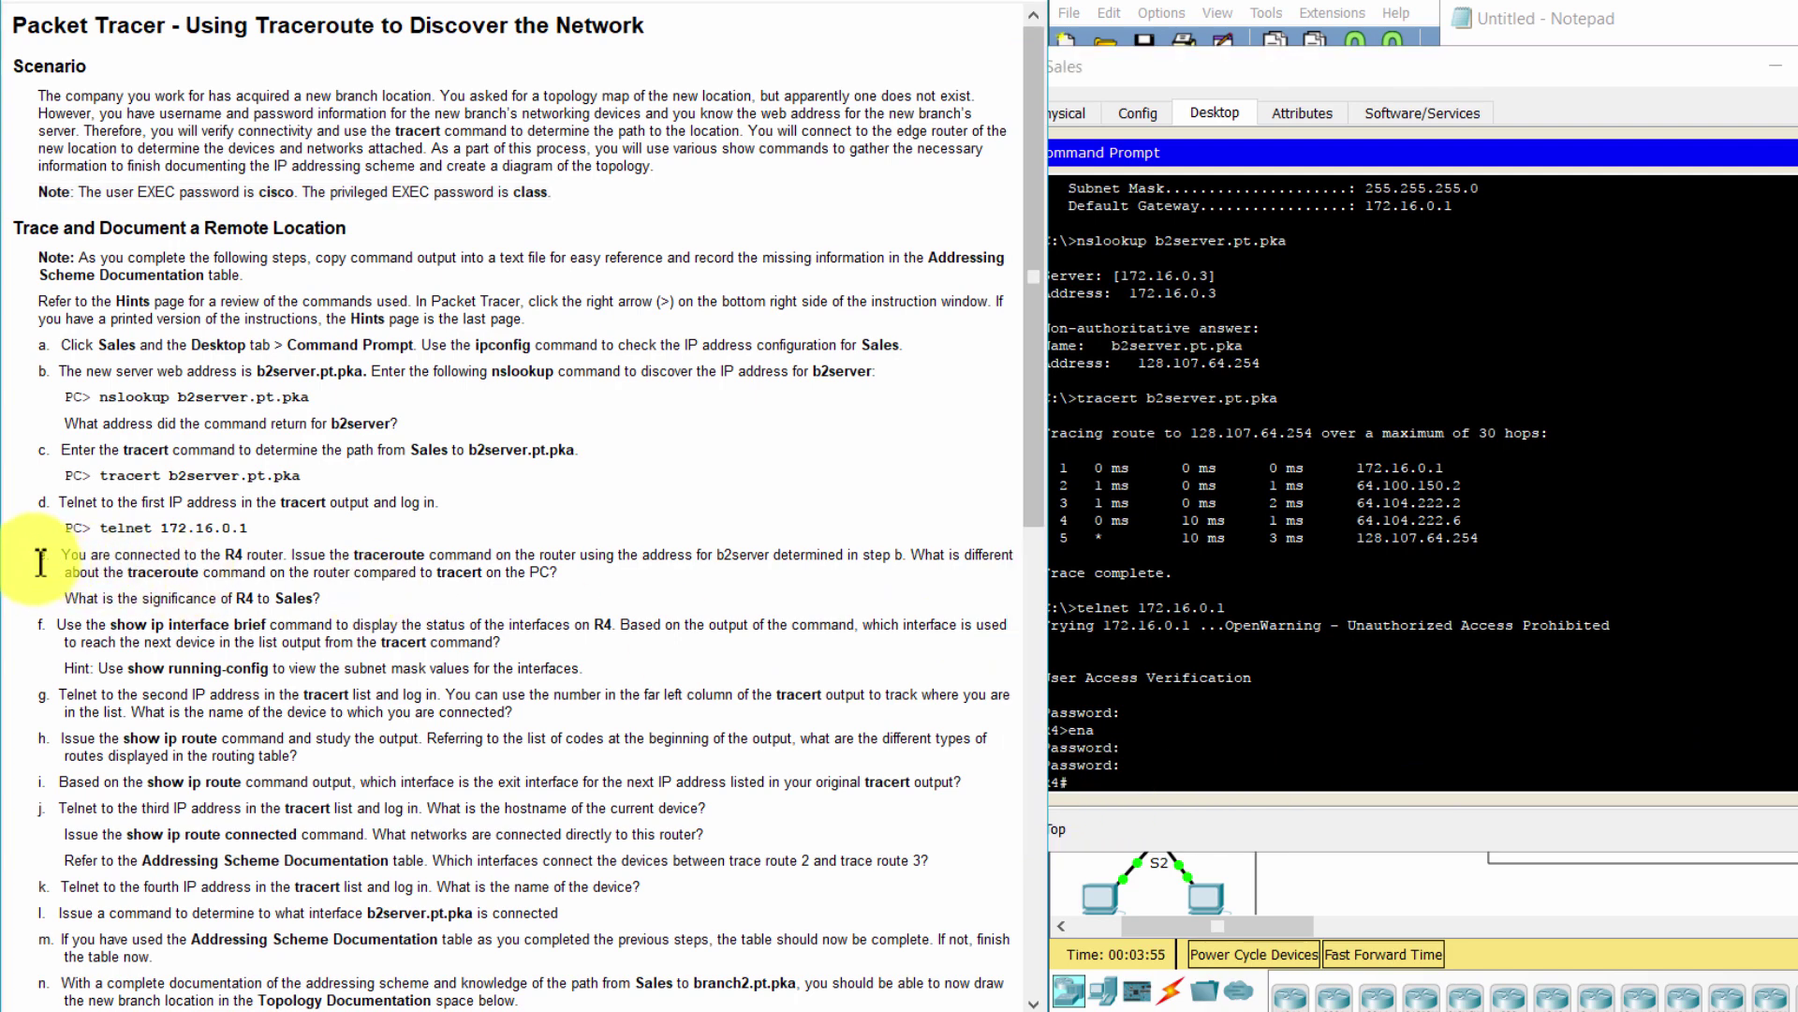
{"action": "left_click_drag", "start_coordinate": [38, 556], "coordinate": [509, 599]}
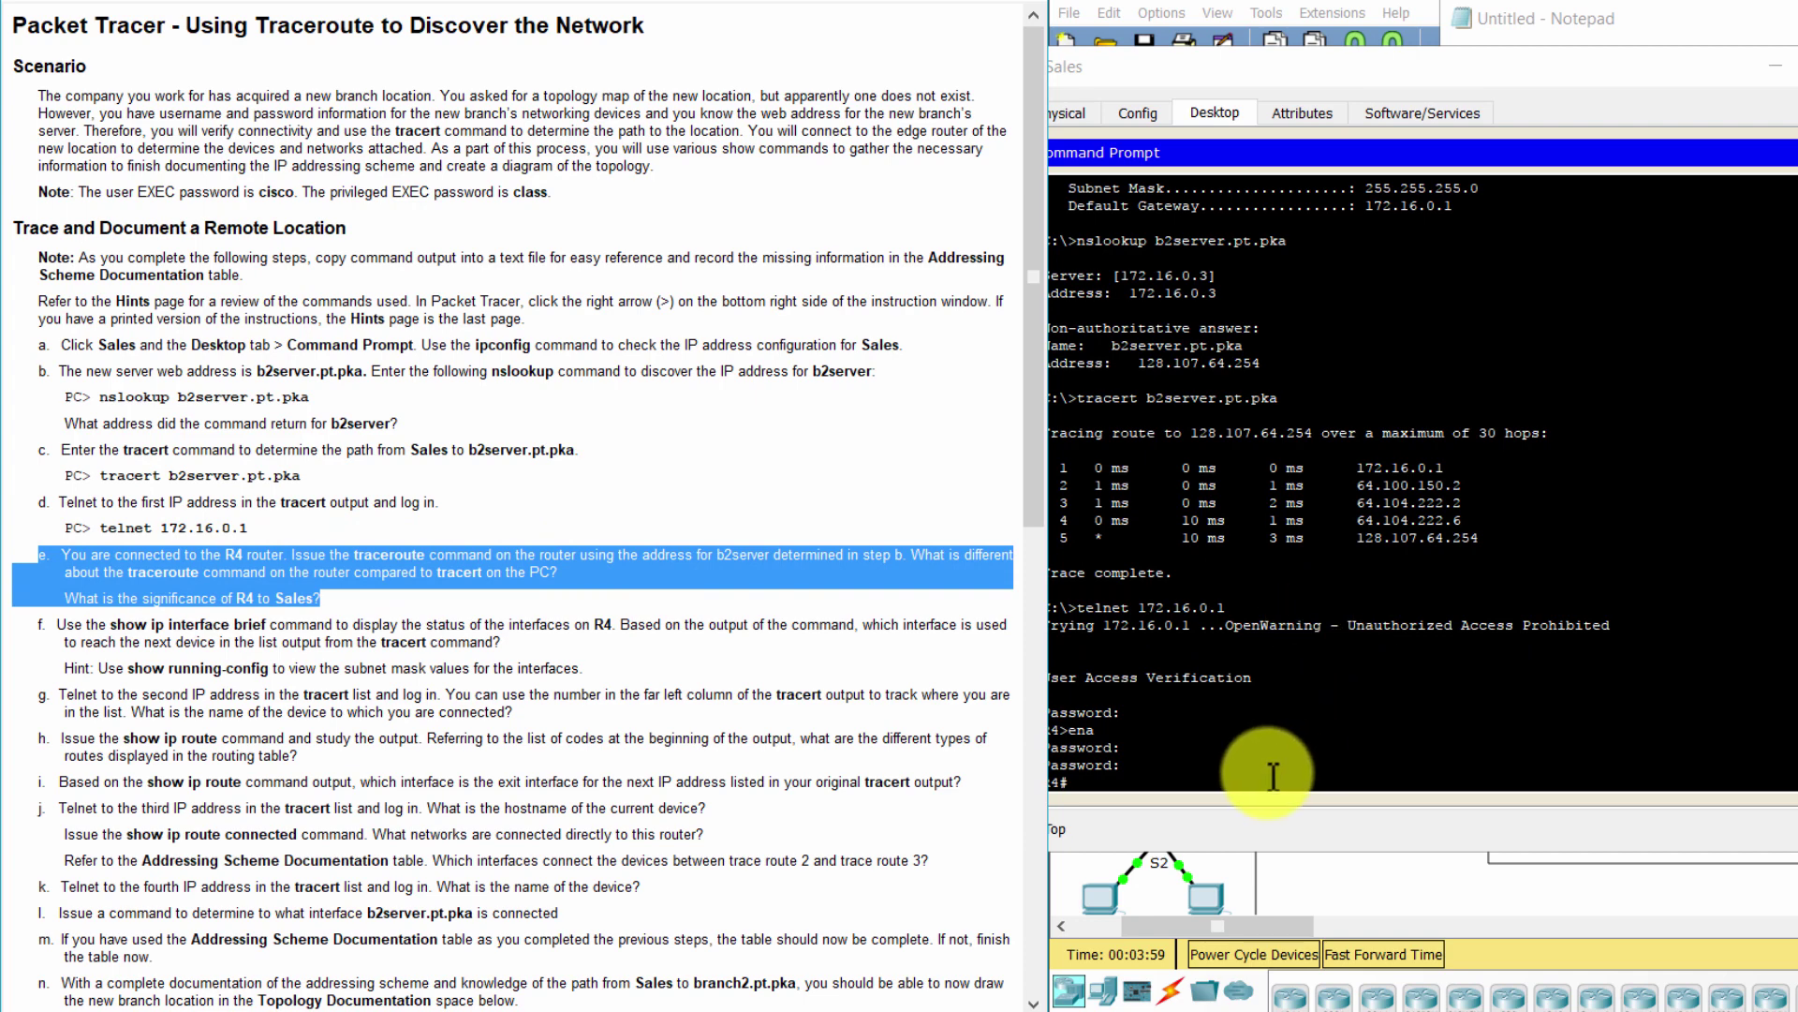
{"action": "left_click", "coordinate": [1236, 764]}
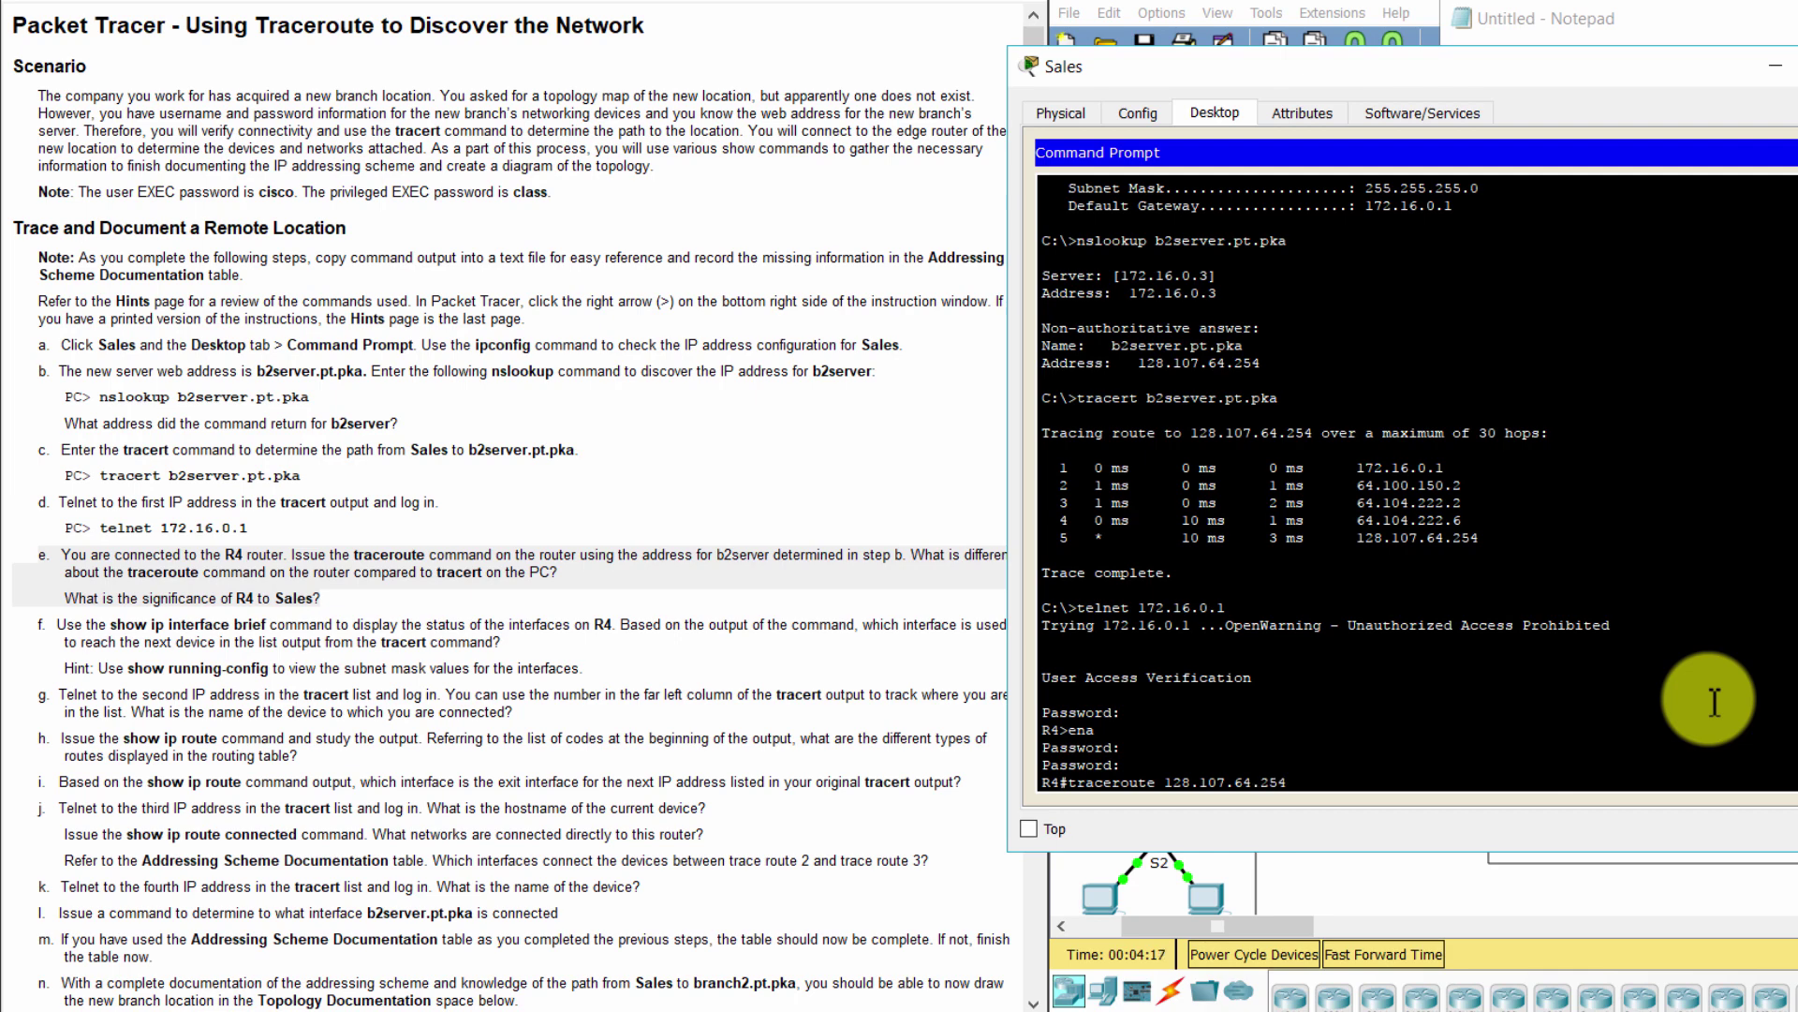
{"action": "key", "text": "Return"}
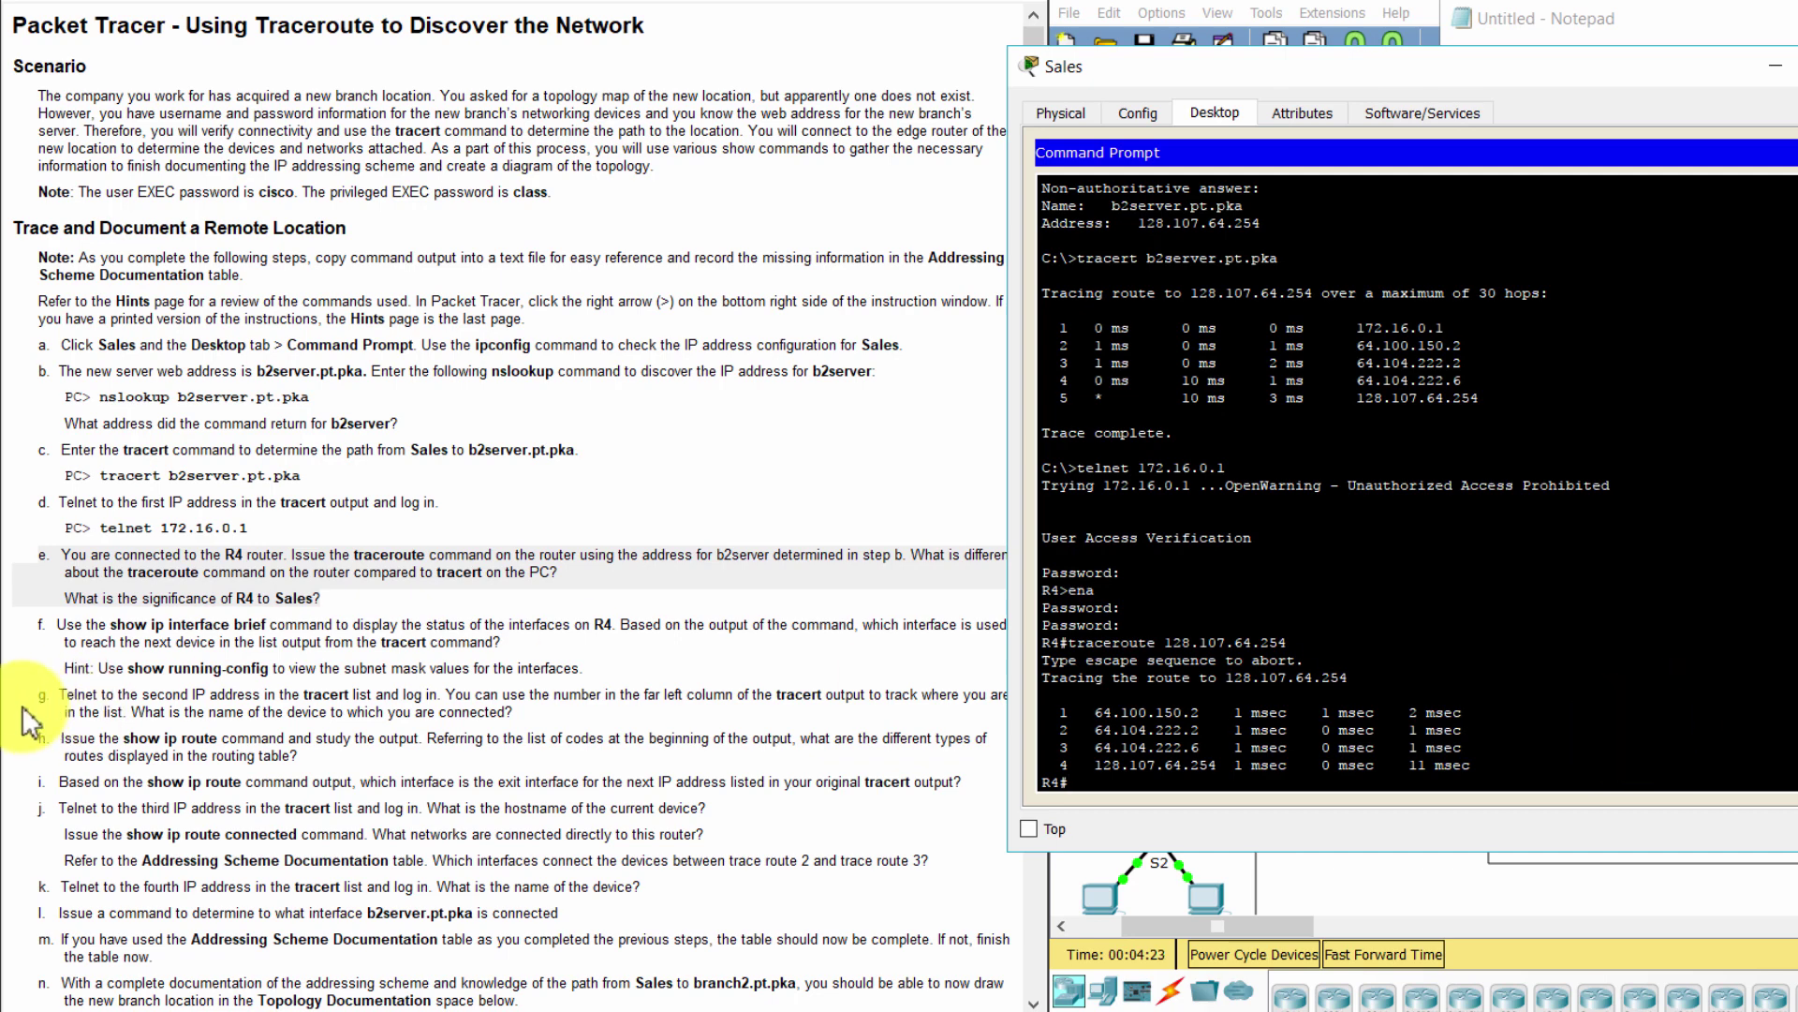
Review the question on R4's significance to Sales and step f of the lab
{"action": "left_click", "coordinate": [272, 588]}
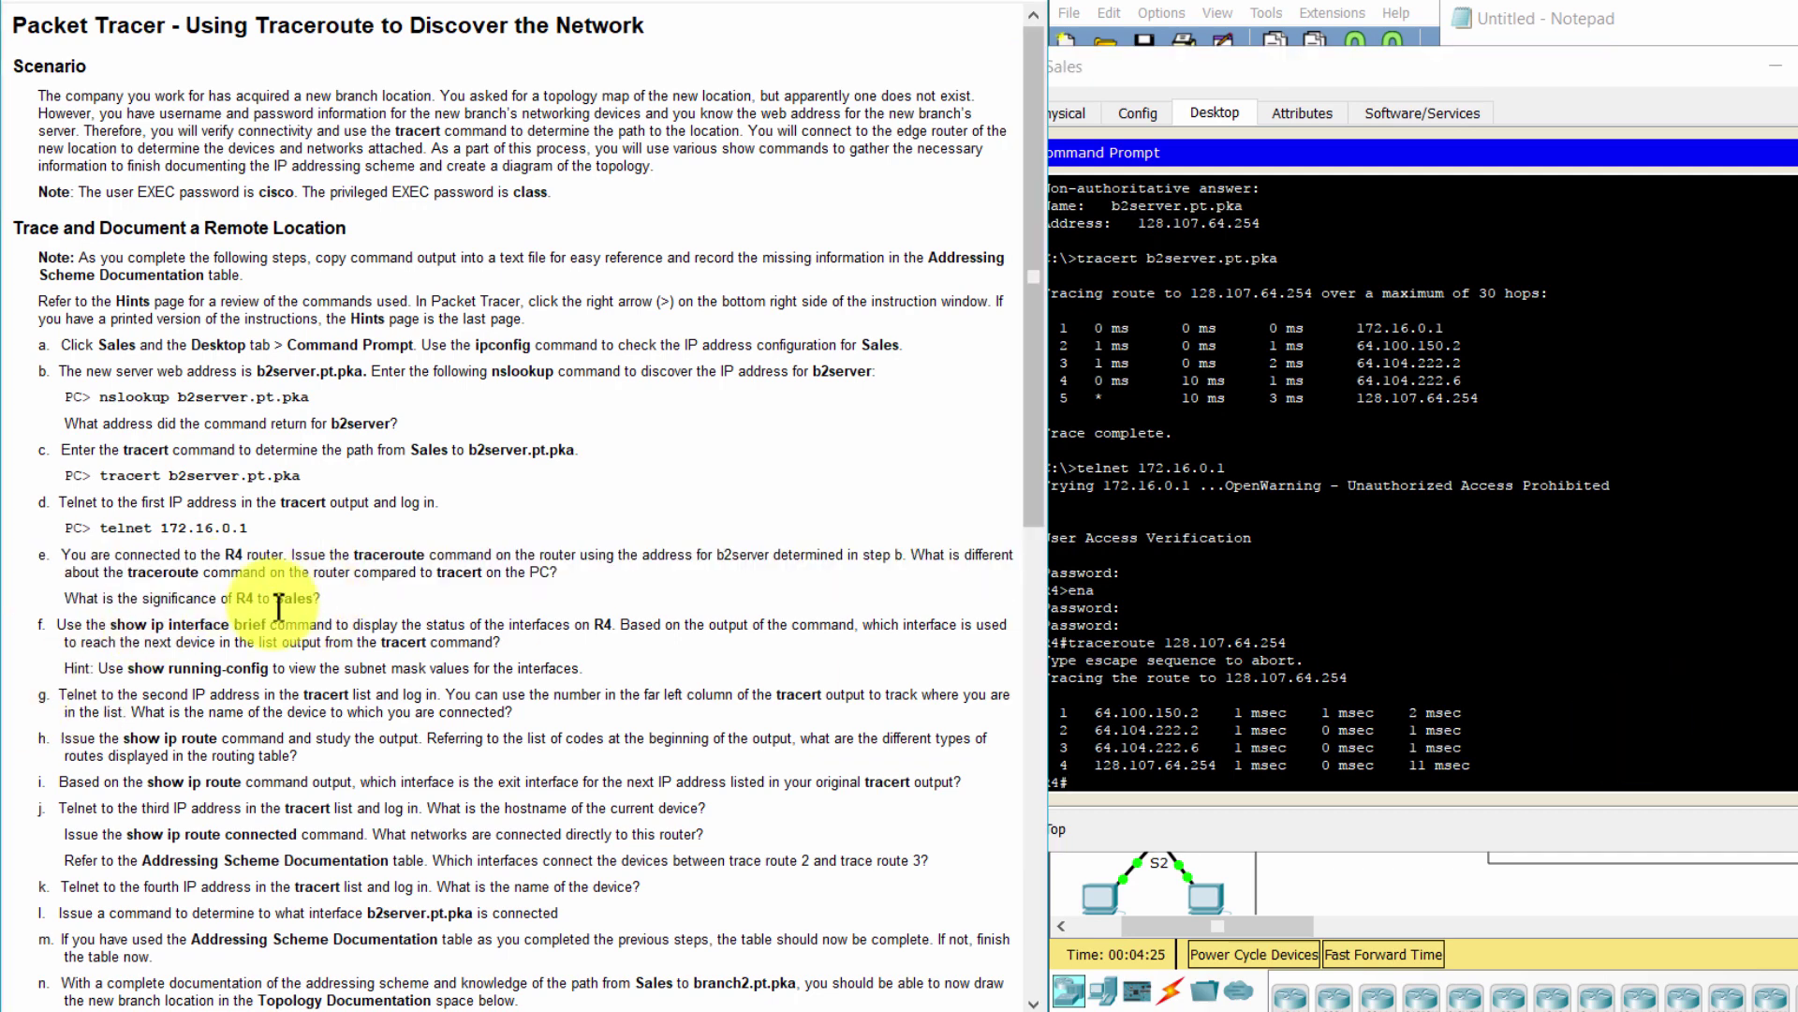
{"action": "left_click_drag", "start_coordinate": [142, 600], "coordinate": [328, 602]}
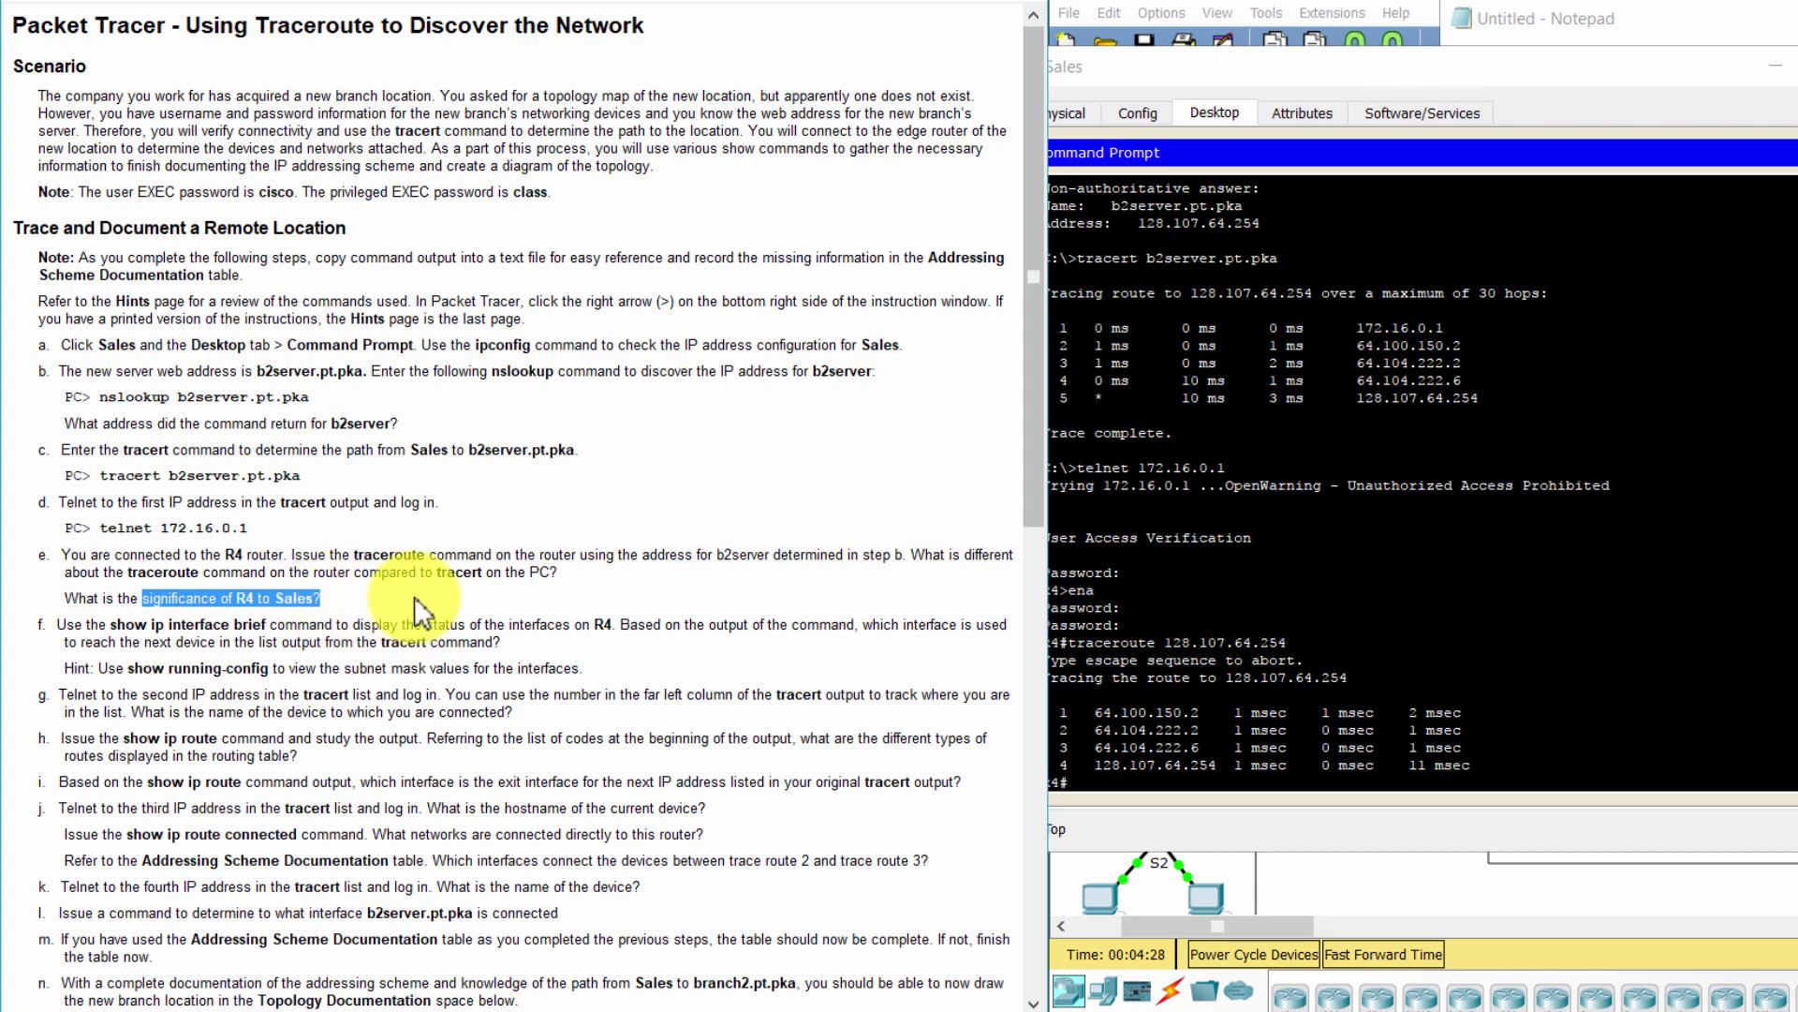
{"action": "left_click", "coordinate": [419, 607]}
{"action": "left_click_drag", "start_coordinate": [40, 625], "coordinate": [537, 643]}
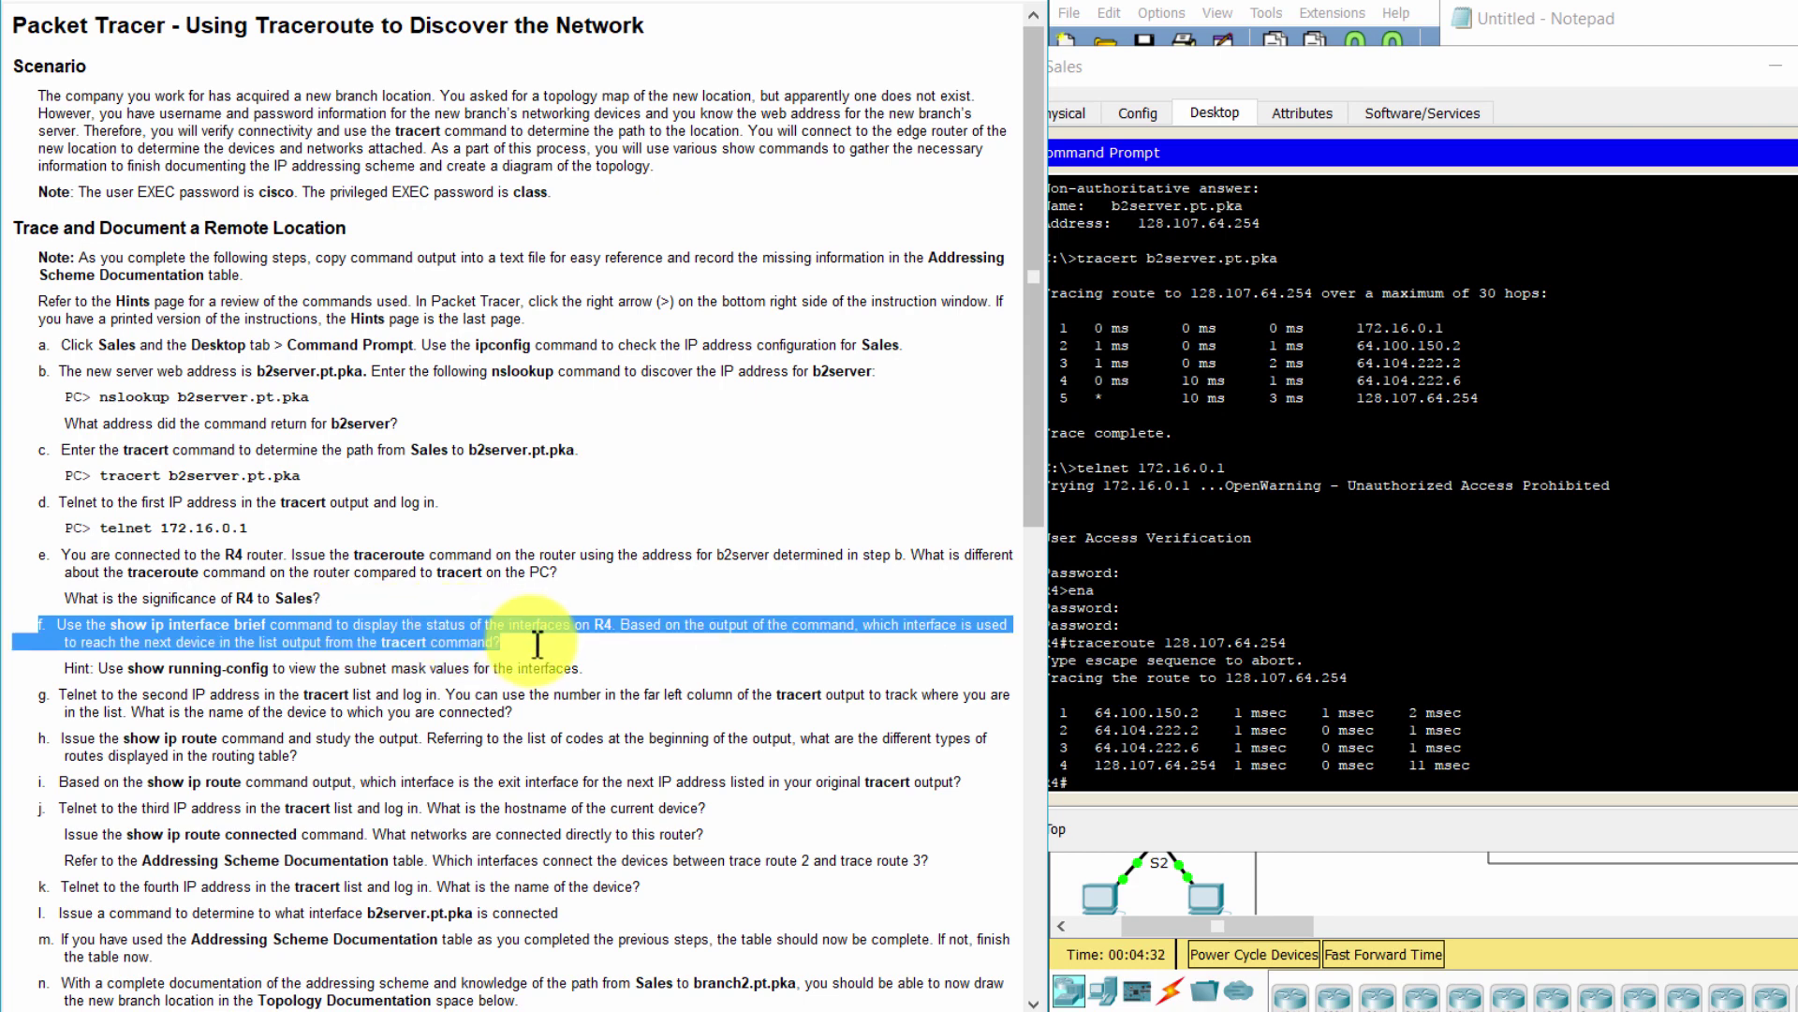
Run show ip interface brief on R4, noting Serial0/0/0 at 64.100.150.1, and type show run
{"action": "left_click", "coordinate": [1342, 824]}
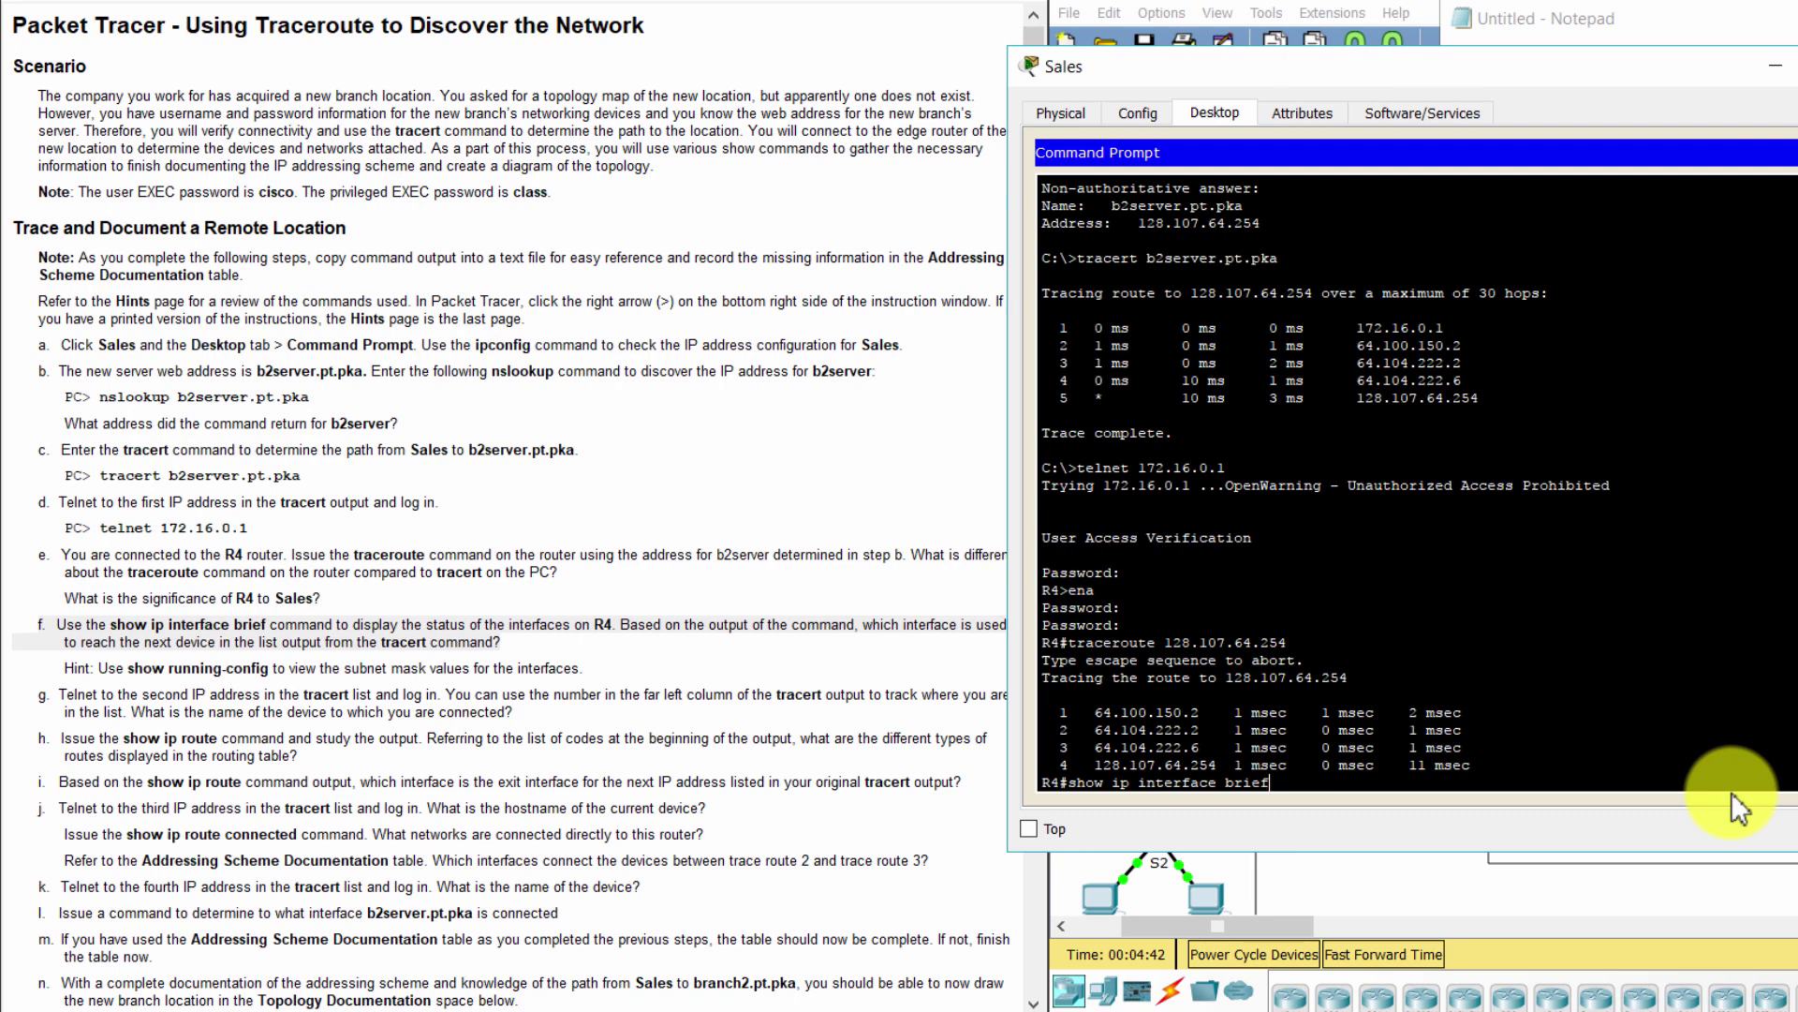
{"action": "key", "text": "Return"}
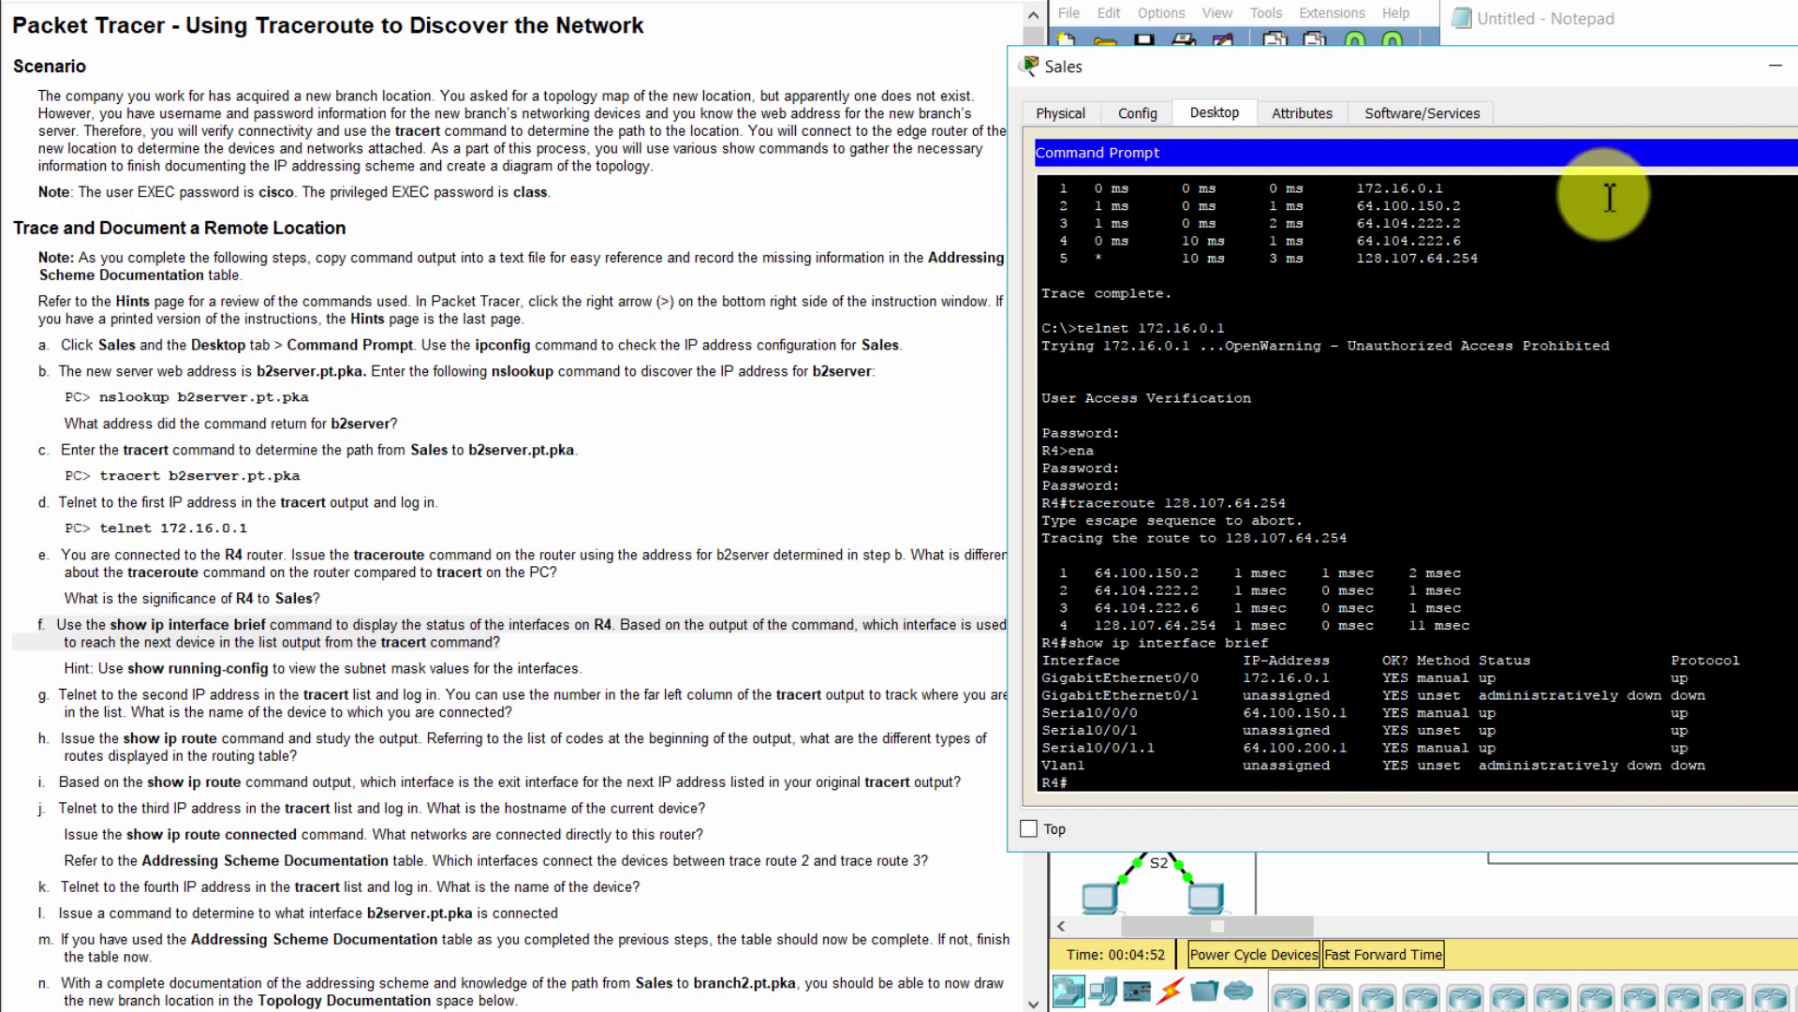
{"action": "left_click_drag", "start_coordinate": [1349, 718], "coordinate": [1042, 717]}
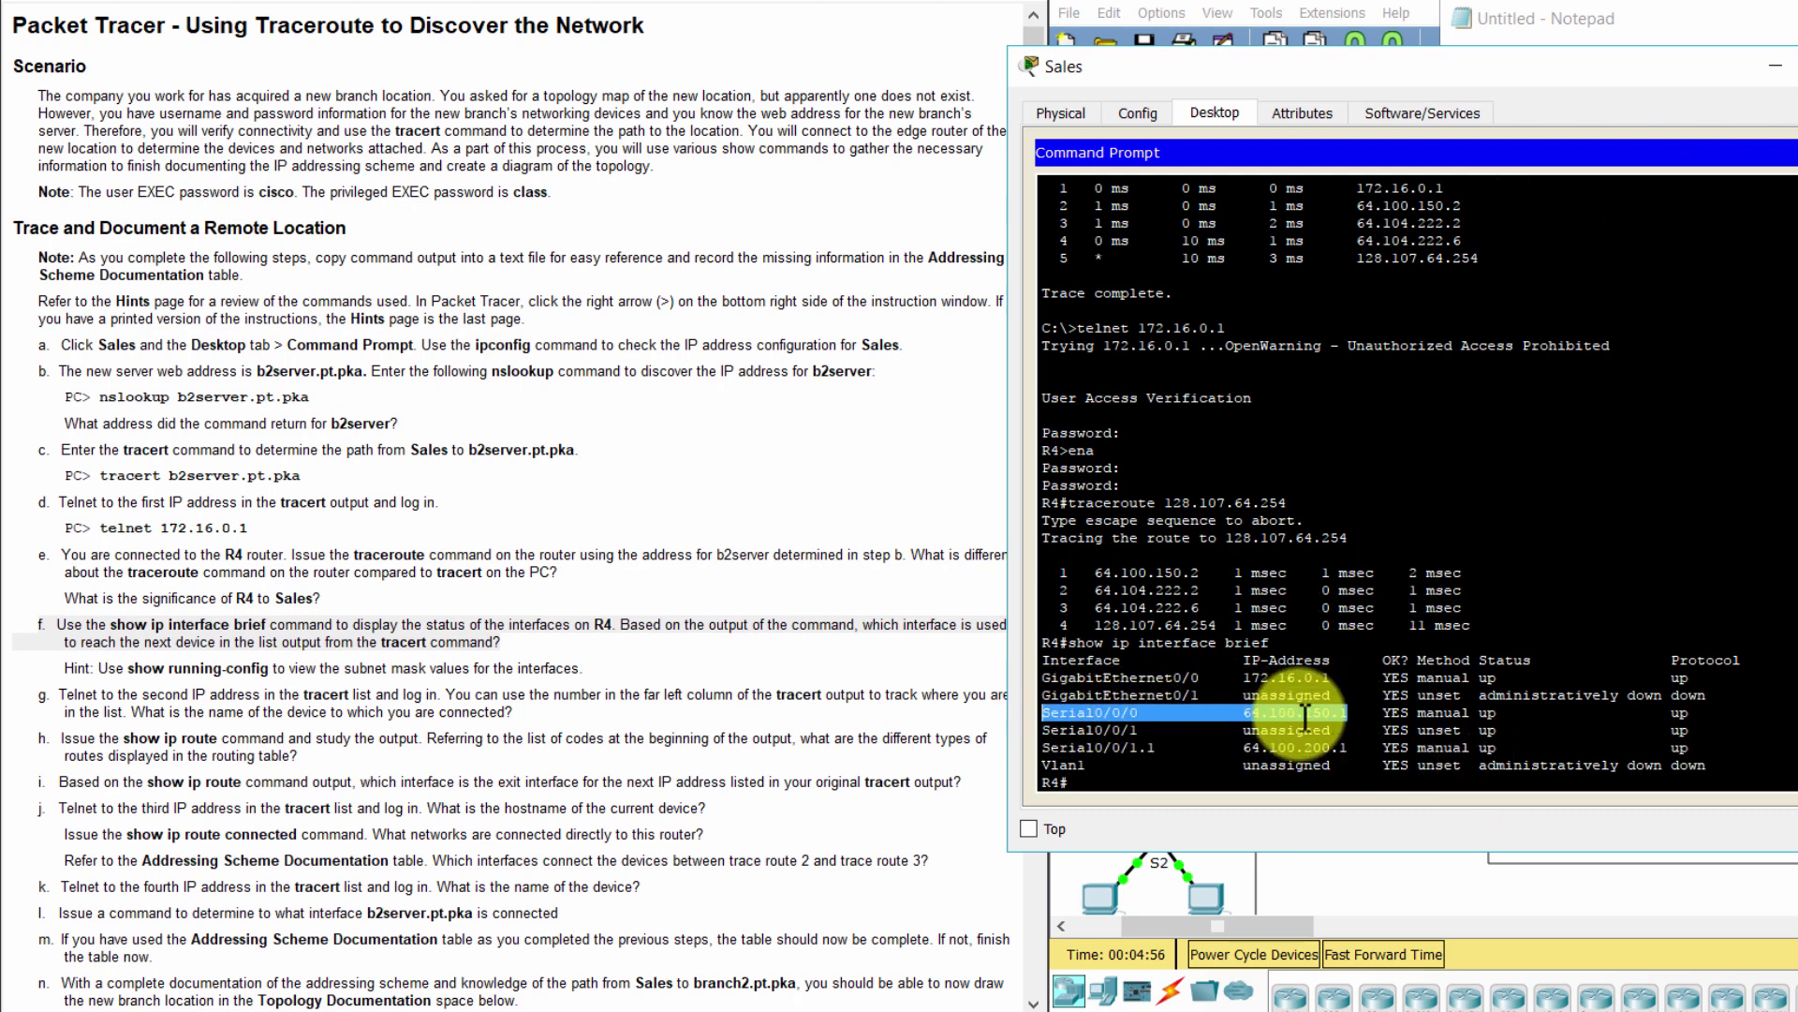
{"action": "left_click", "coordinate": [1169, 779]}
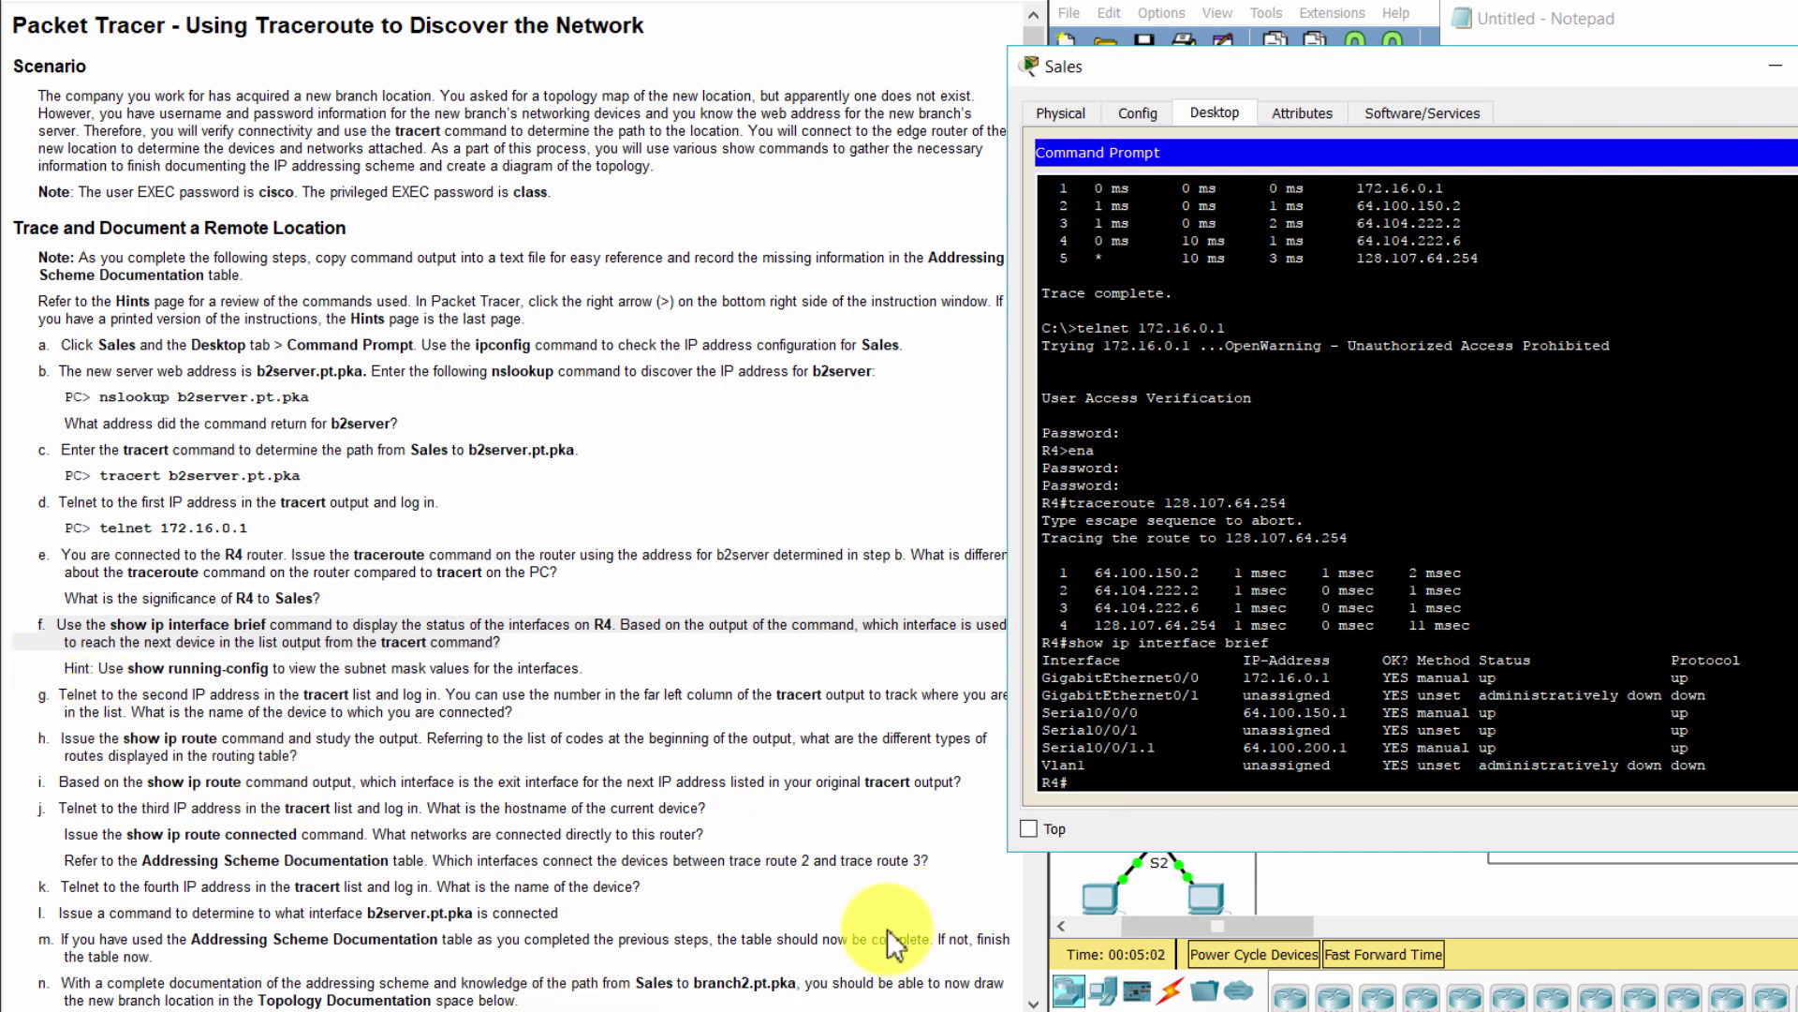
{"action": "type", "text": "show run"}
Display R4's running configuration and inspect GigabitEthernet0/0's address and subnet mask
{"action": "key", "text": "Return"}
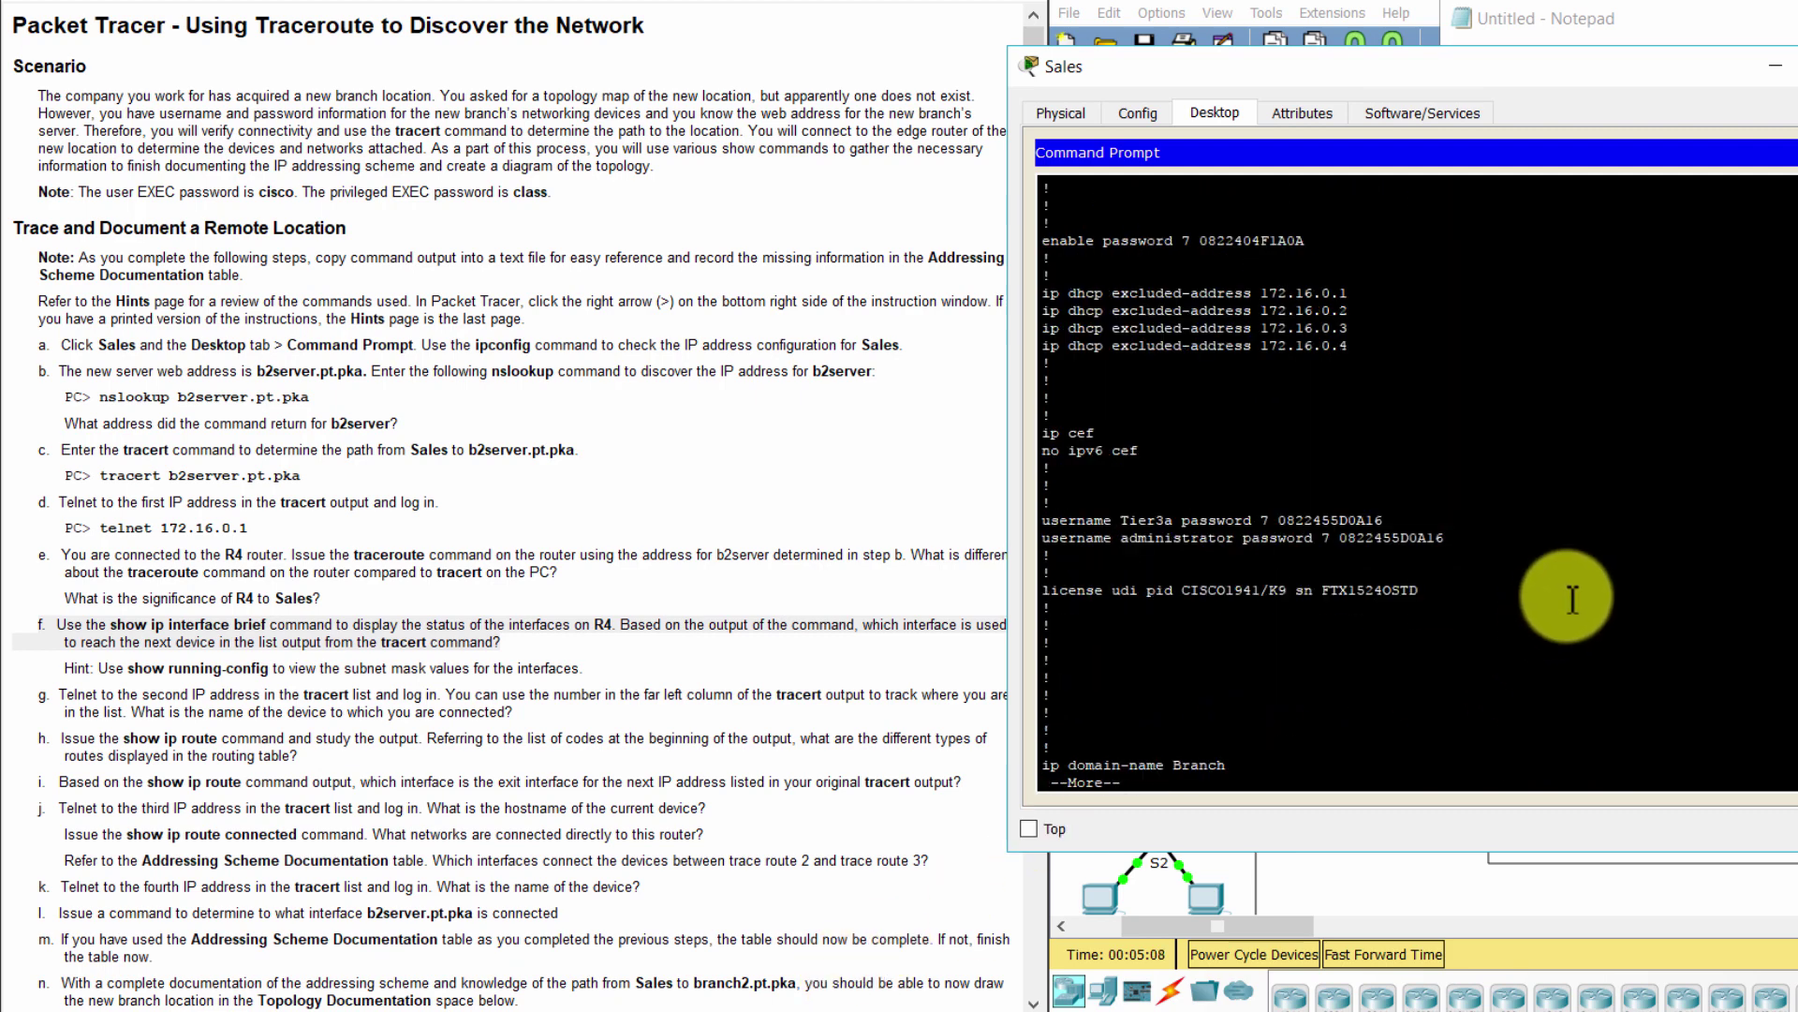
{"action": "key", "text": "space"}
{"action": "key", "text": "space"}
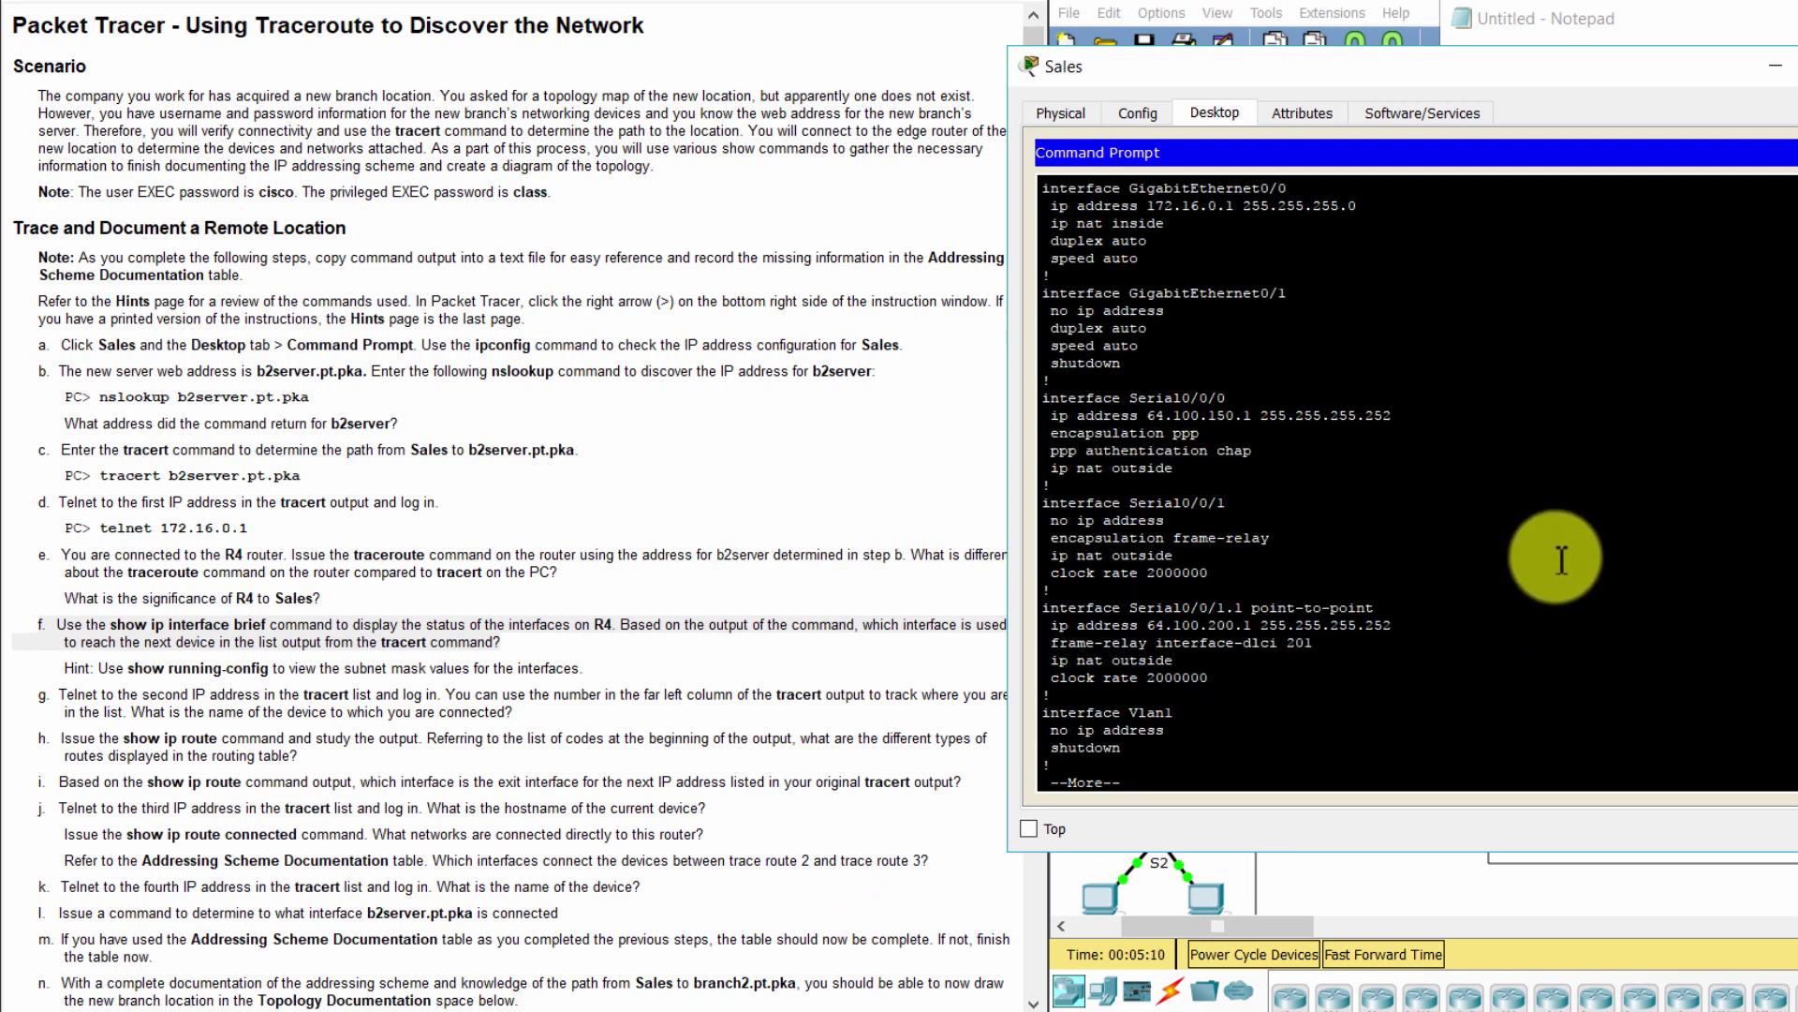
{"action": "scroll", "coordinate": [1536, 543], "scroll_direction": "up", "scroll_amount": 6}
{"action": "scroll", "coordinate": [1536, 543], "scroll_direction": "down", "scroll_amount": 4}
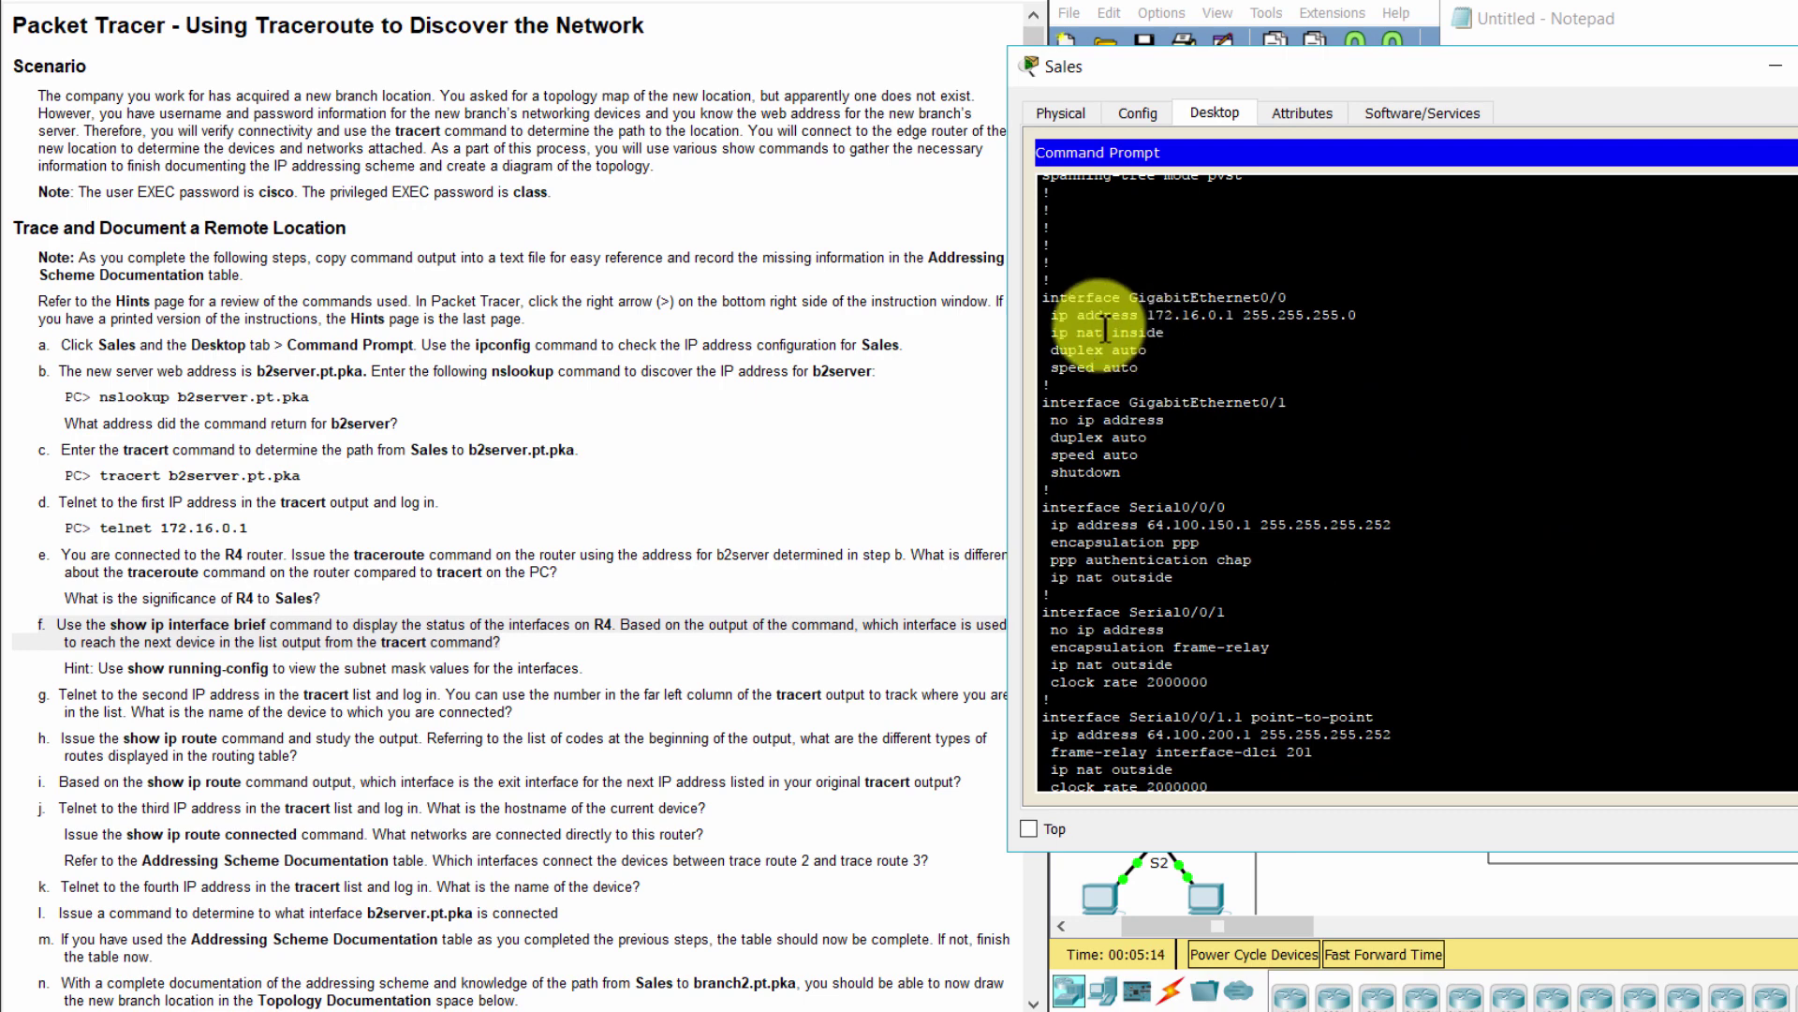
{"action": "left_click_drag", "start_coordinate": [1138, 297], "coordinate": [1311, 298]}
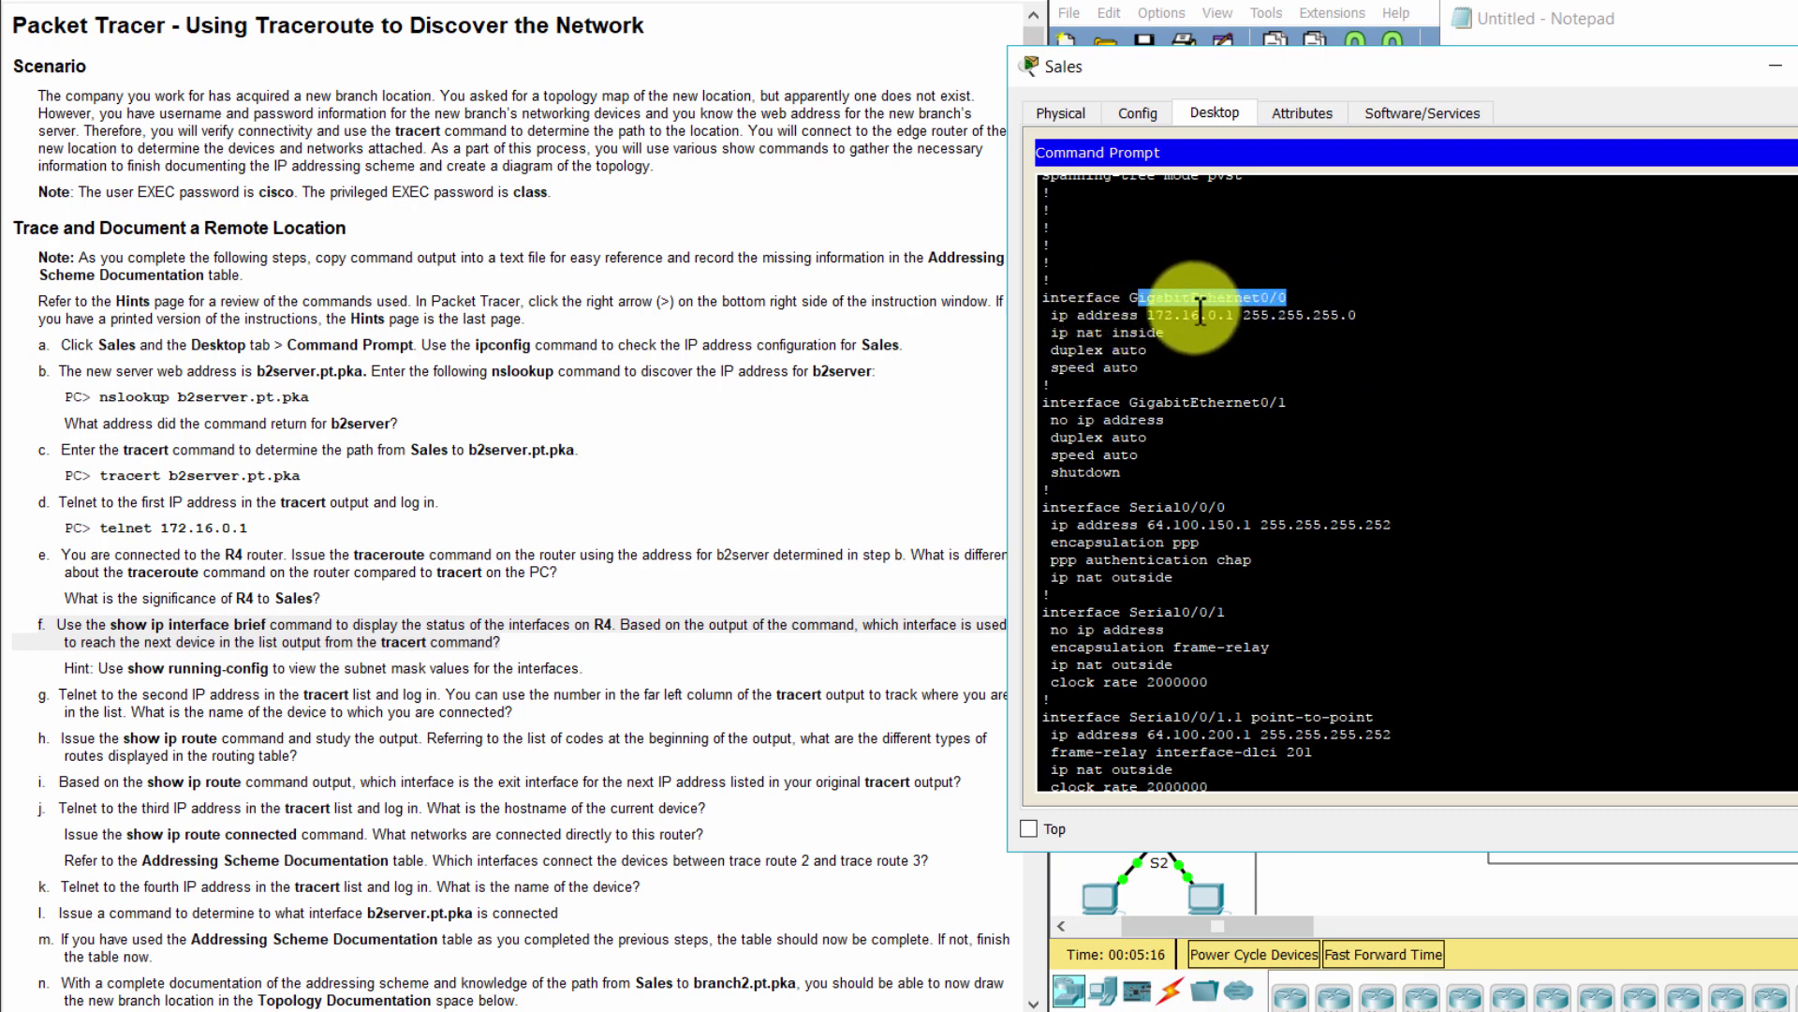
{"action": "left_click_drag", "start_coordinate": [1148, 315], "coordinate": [1368, 325]}
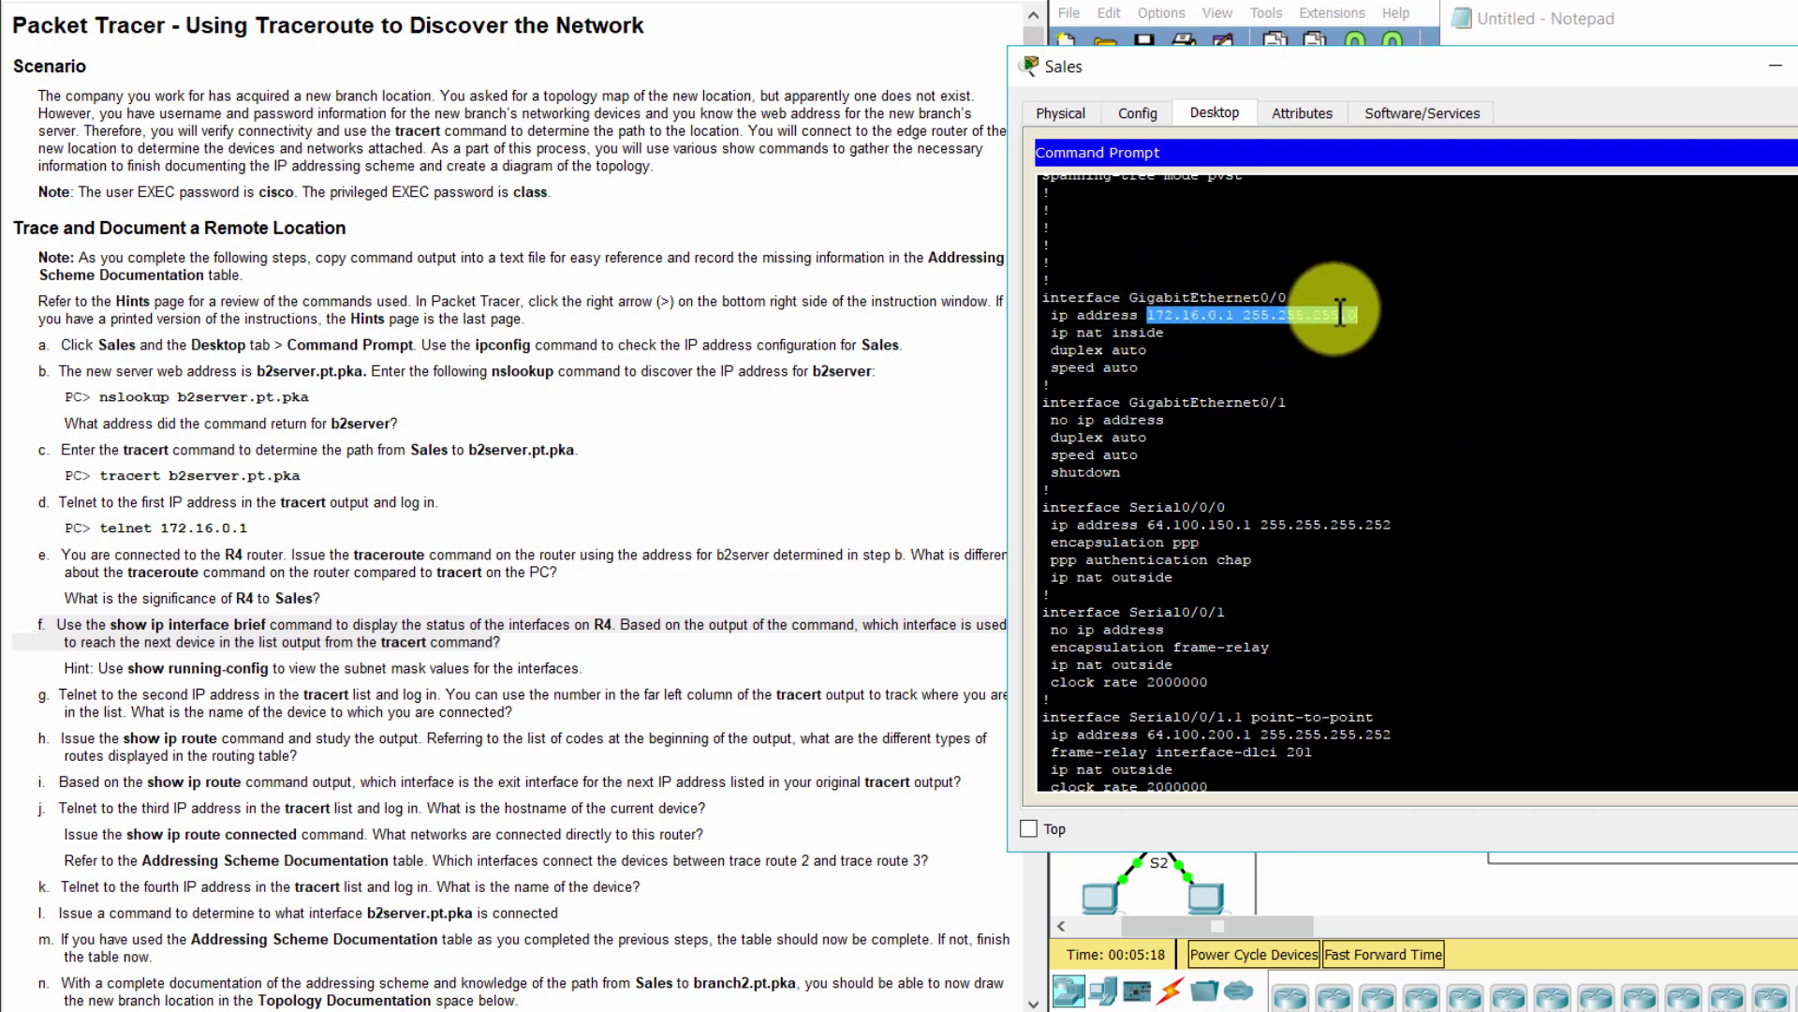
{"action": "left_click_drag", "start_coordinate": [1243, 315], "coordinate": [1359, 326]}
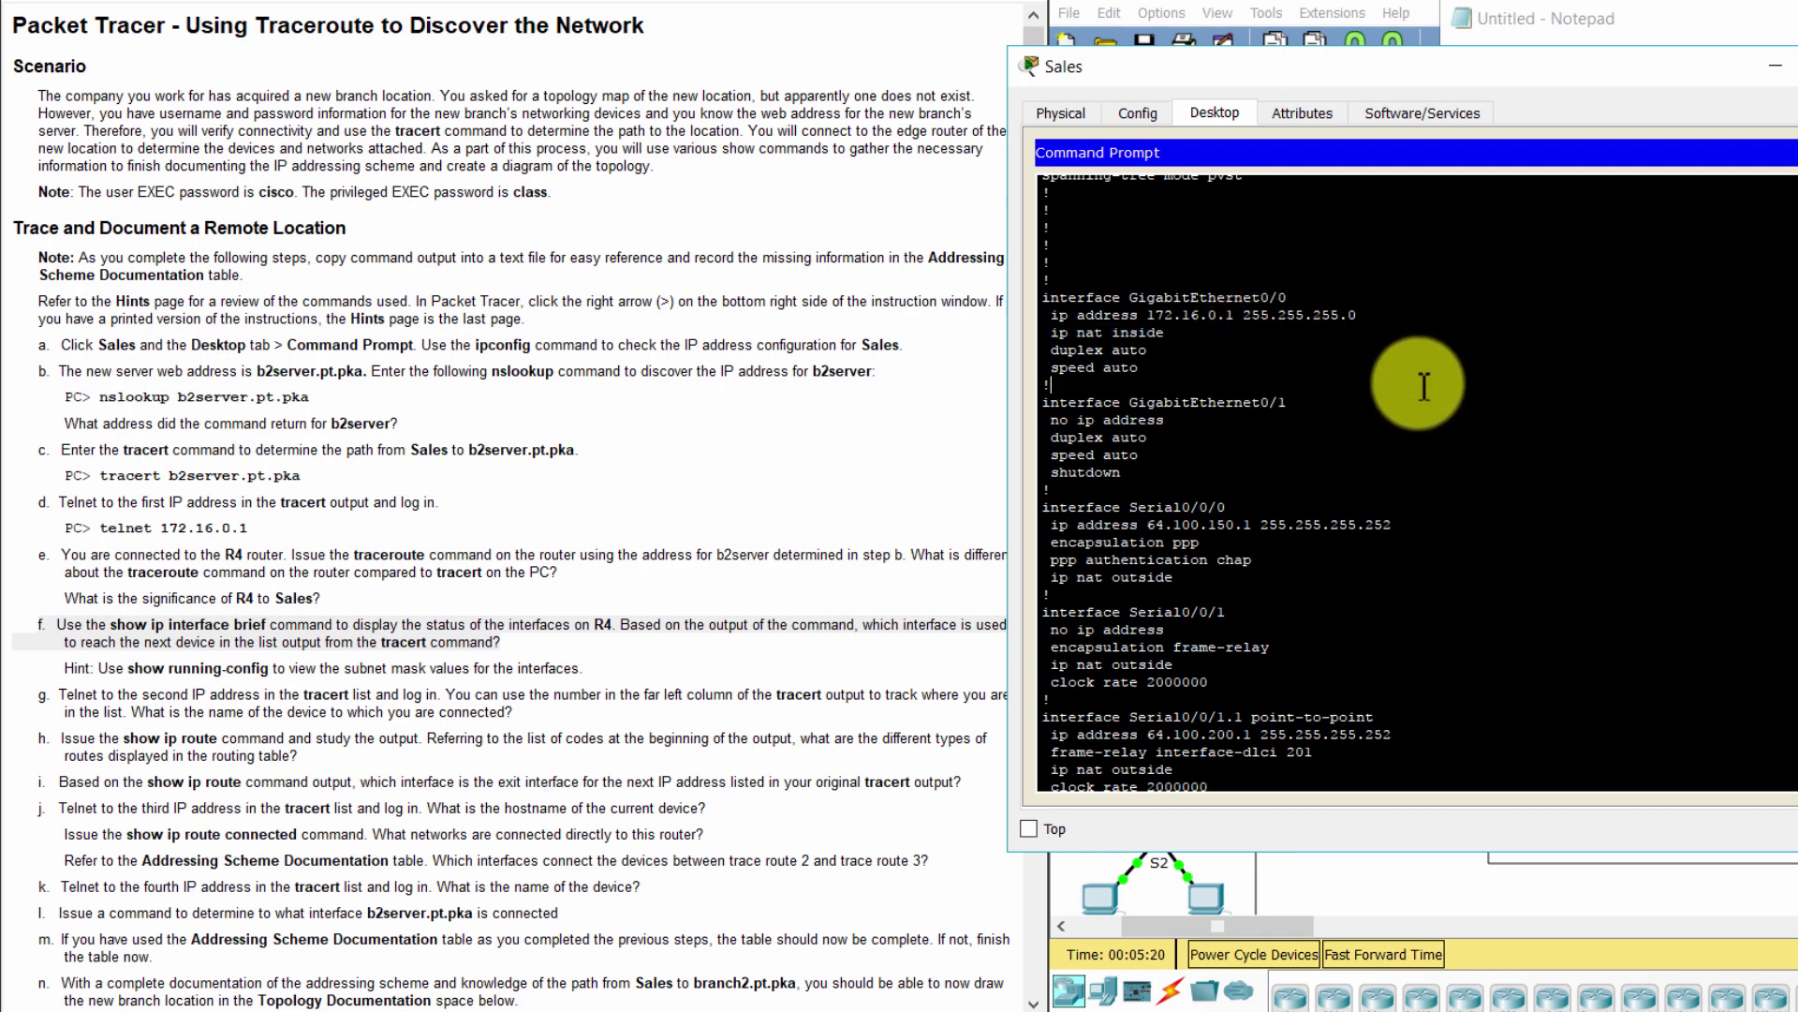
Copy the Serial0/0/0 and Serial0/0/1.1 address lines and page to the configuration's end
{"action": "left_click_drag", "start_coordinate": [1228, 507], "coordinate": [1393, 524]}
{"action": "key", "text": "ctrl+c"}
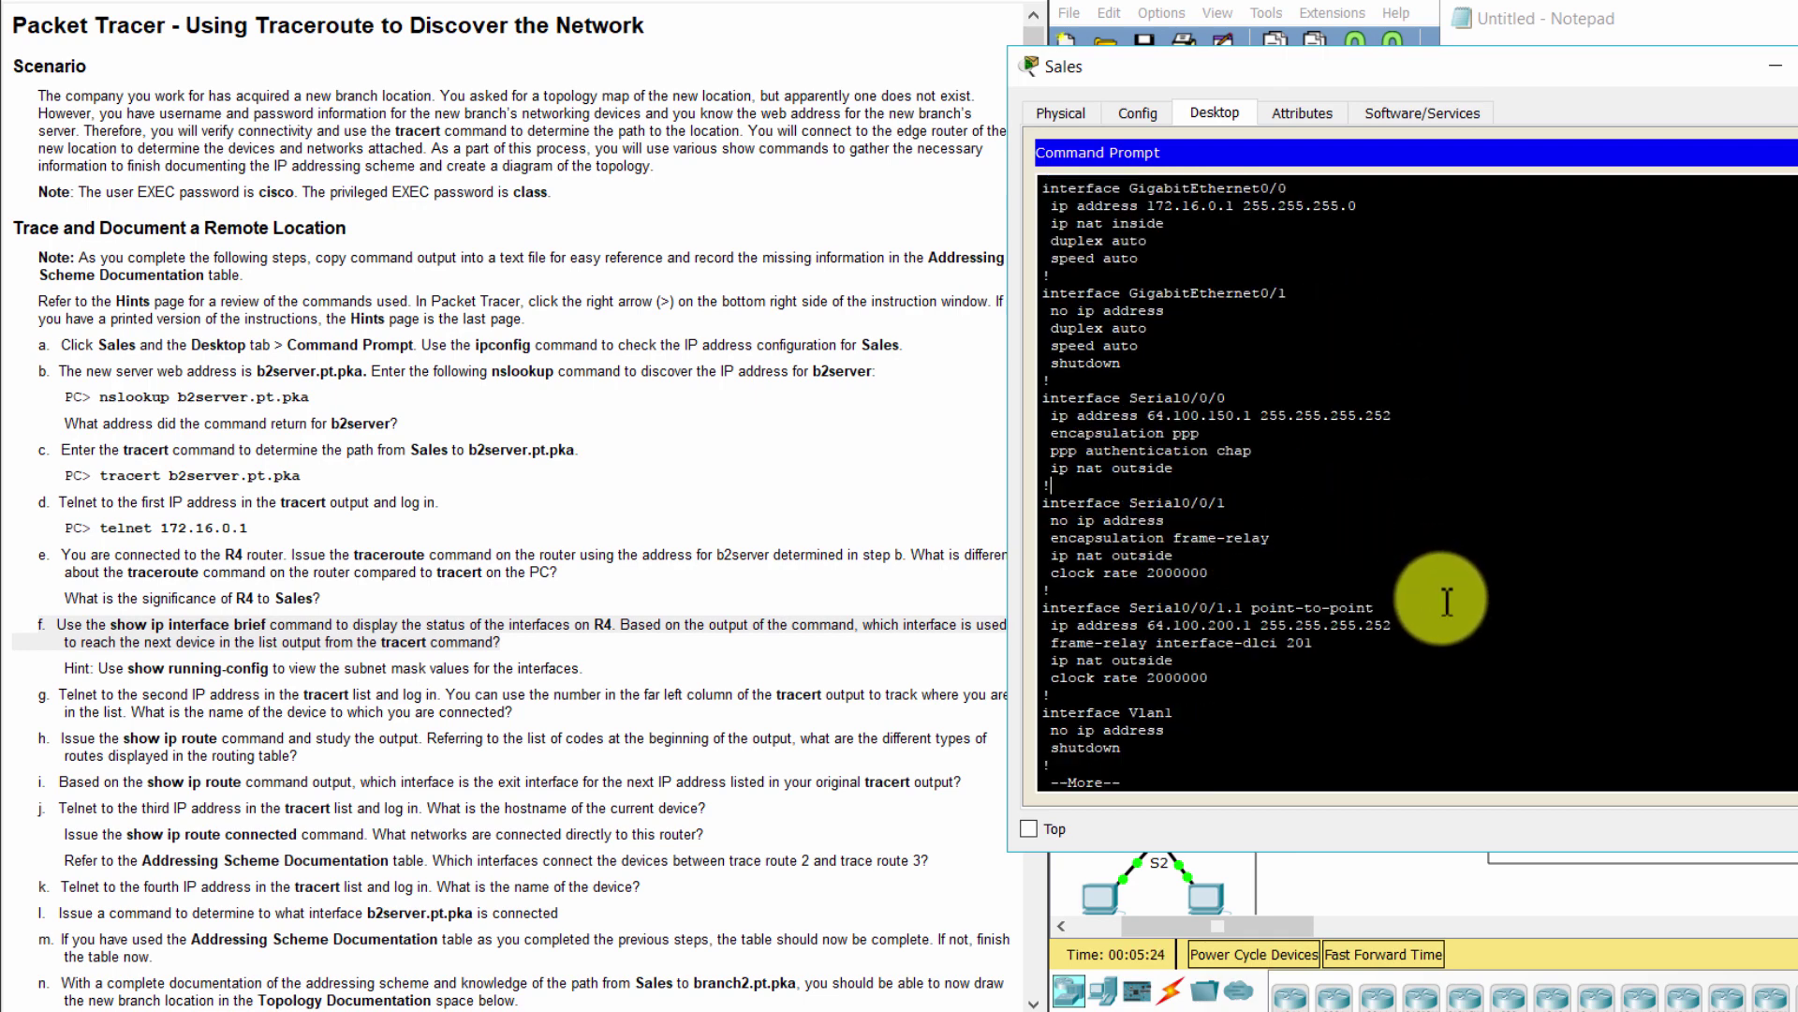
{"action": "left_click_drag", "start_coordinate": [1148, 626], "coordinate": [1493, 630]}
{"action": "key", "text": "ctrl+c"}
{"action": "key", "text": "space"}
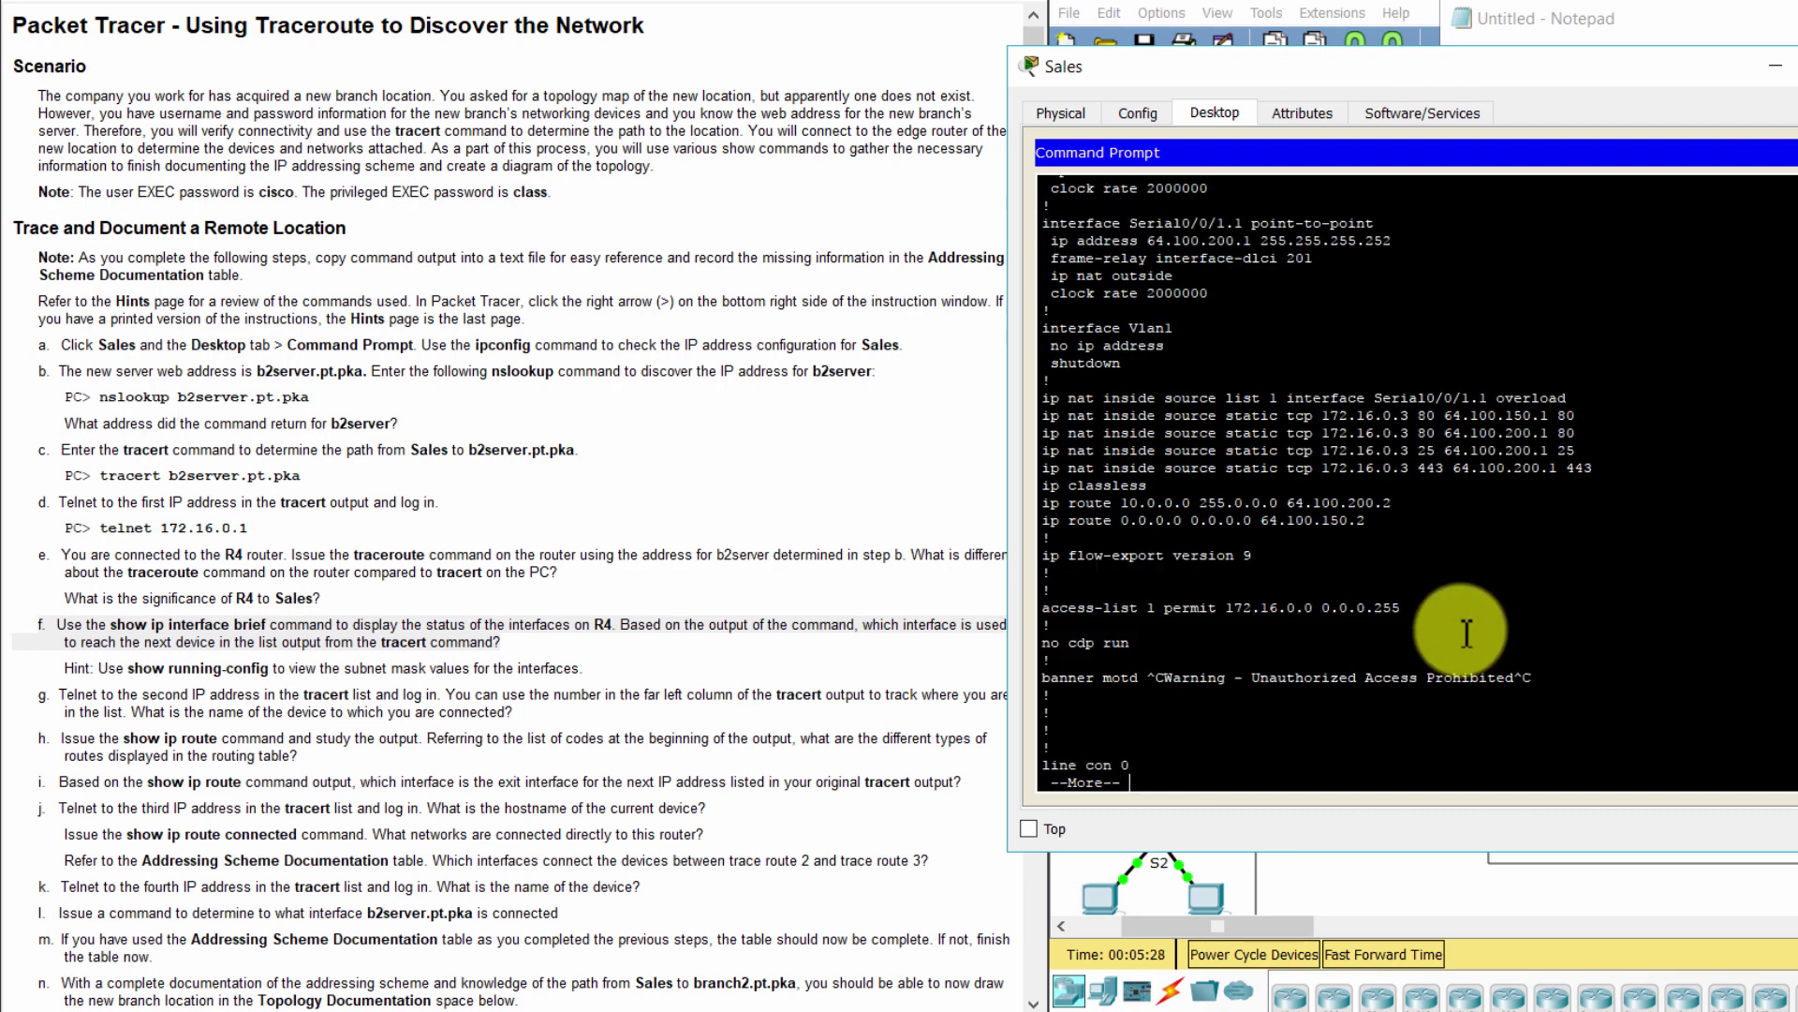
{"action": "key", "text": "space"}
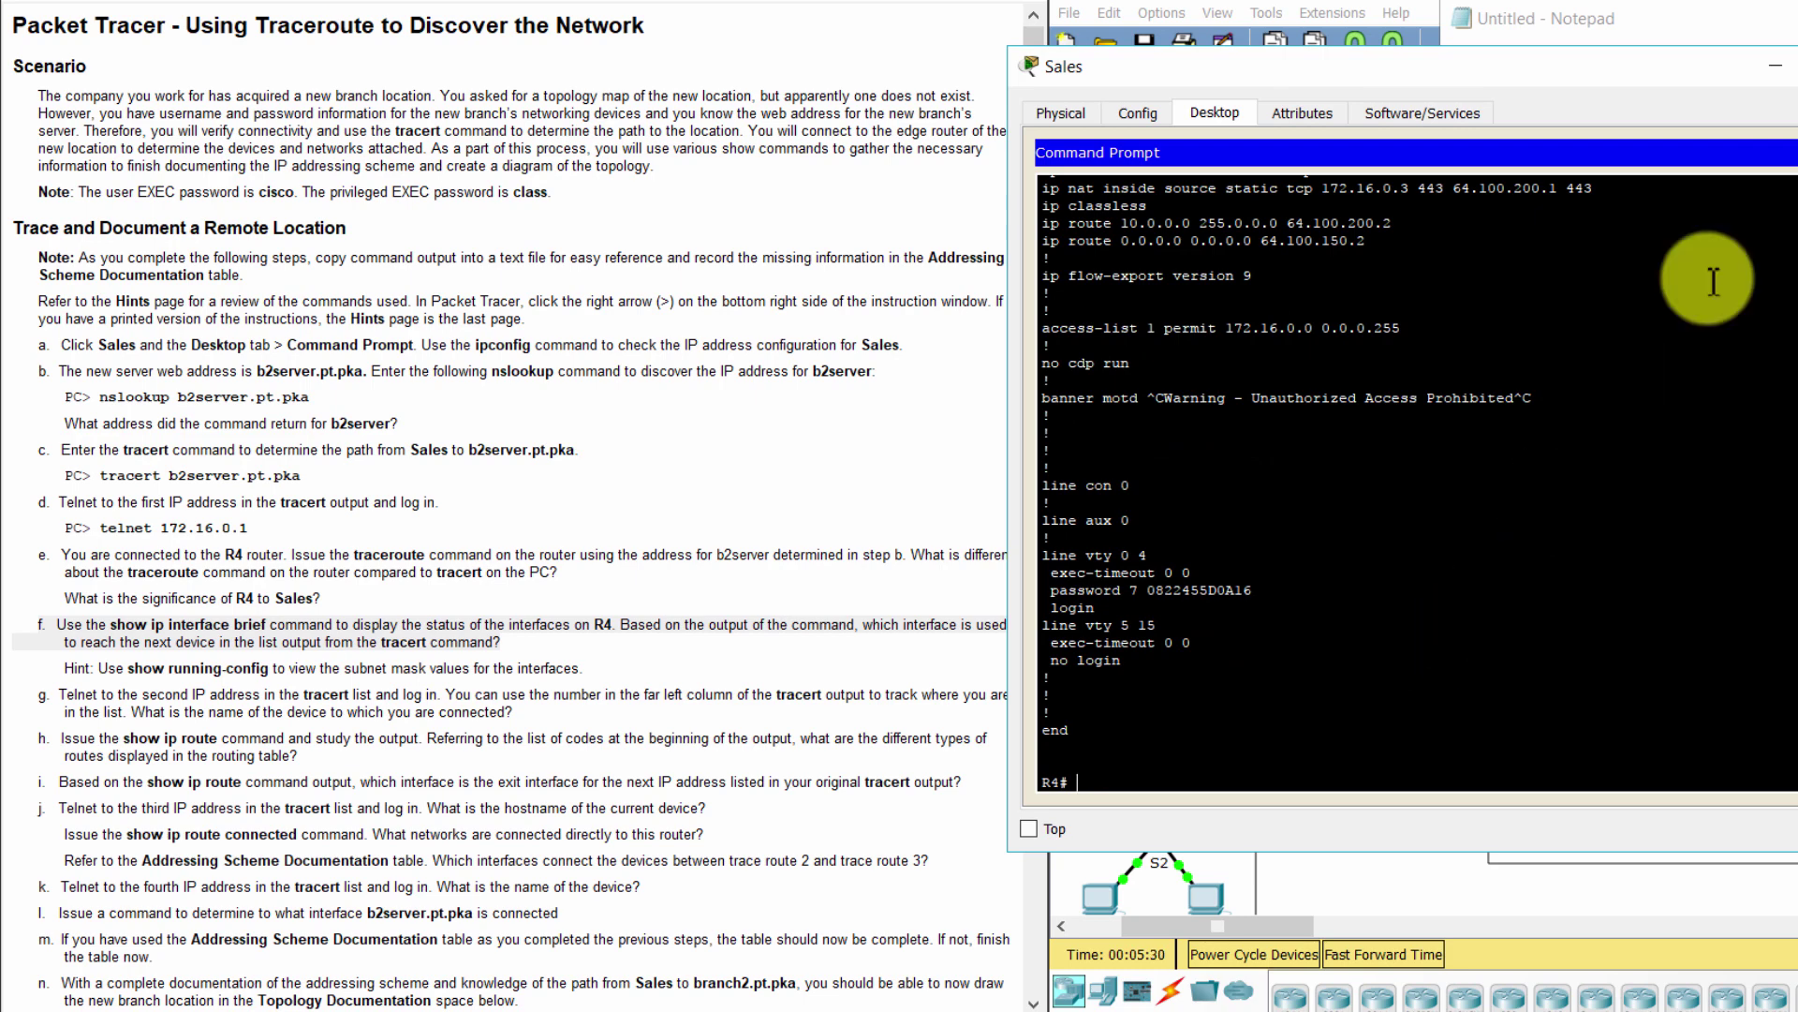
Enlarge the Notepad notes and read step g of the lab instructions
{"action": "left_click", "coordinate": [1770, 19]}
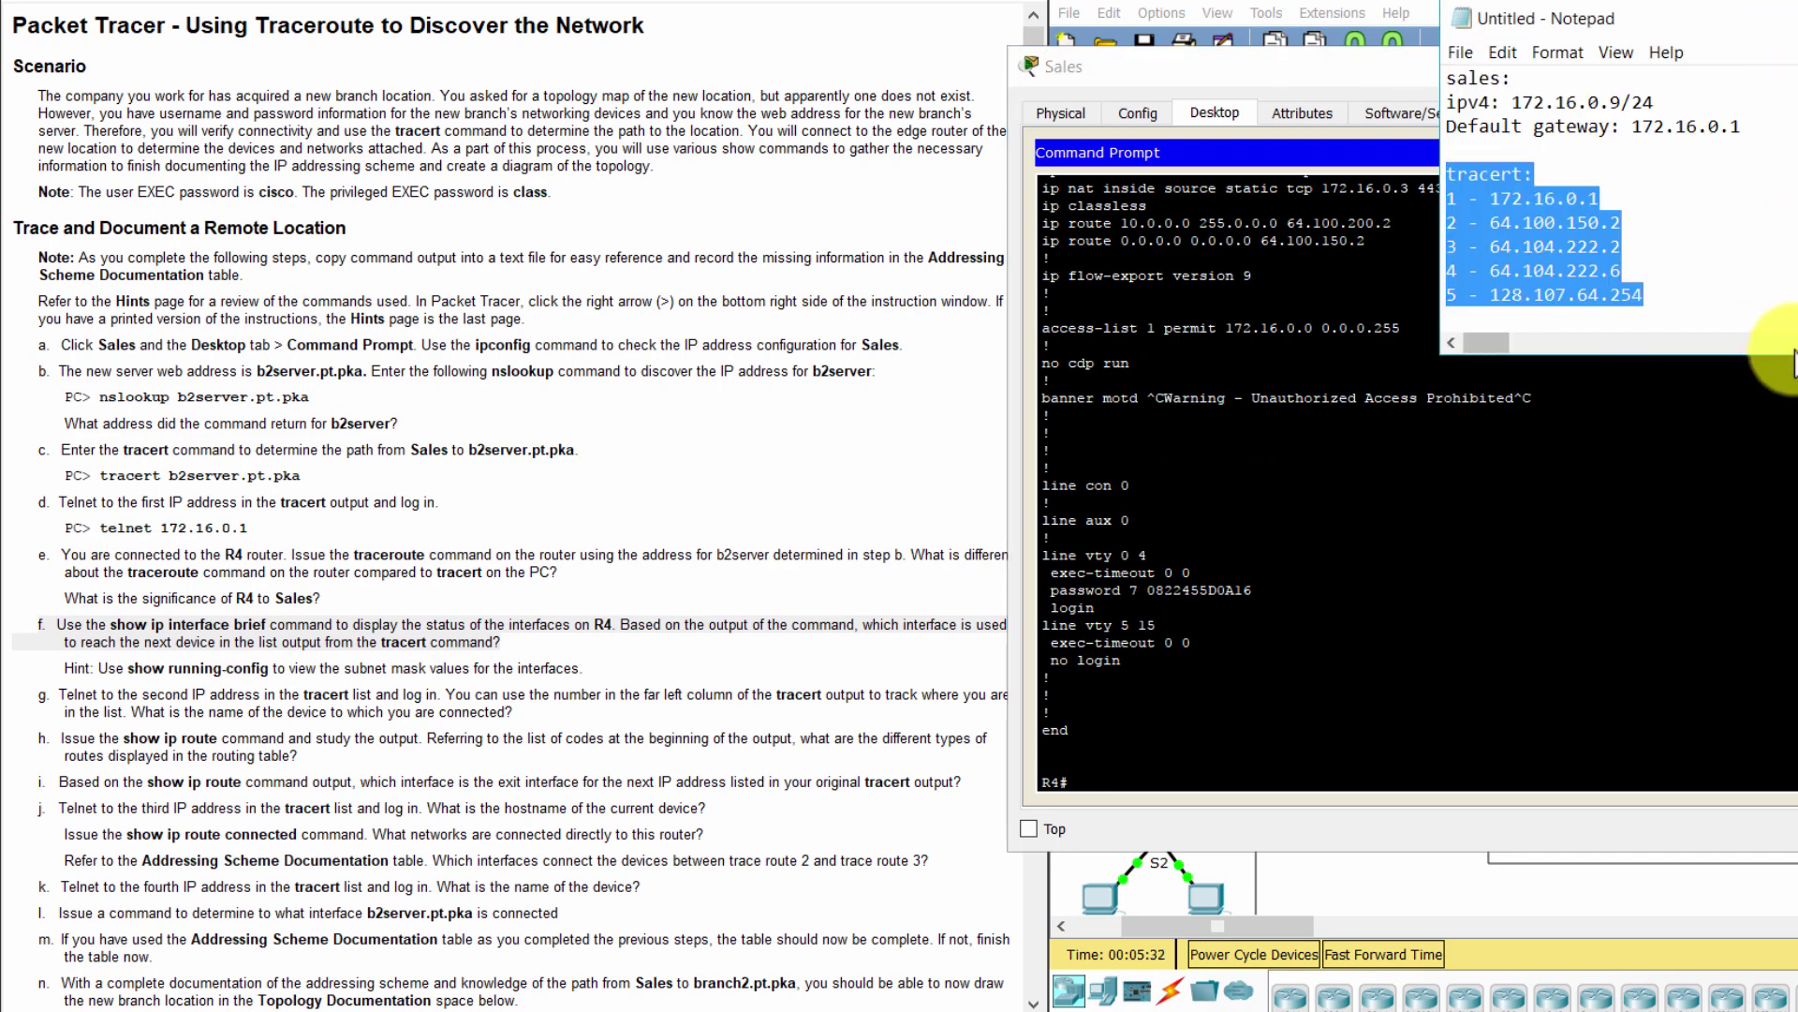
{"action": "left_click_drag", "start_coordinate": [1780, 356], "coordinate": [1794, 540]}
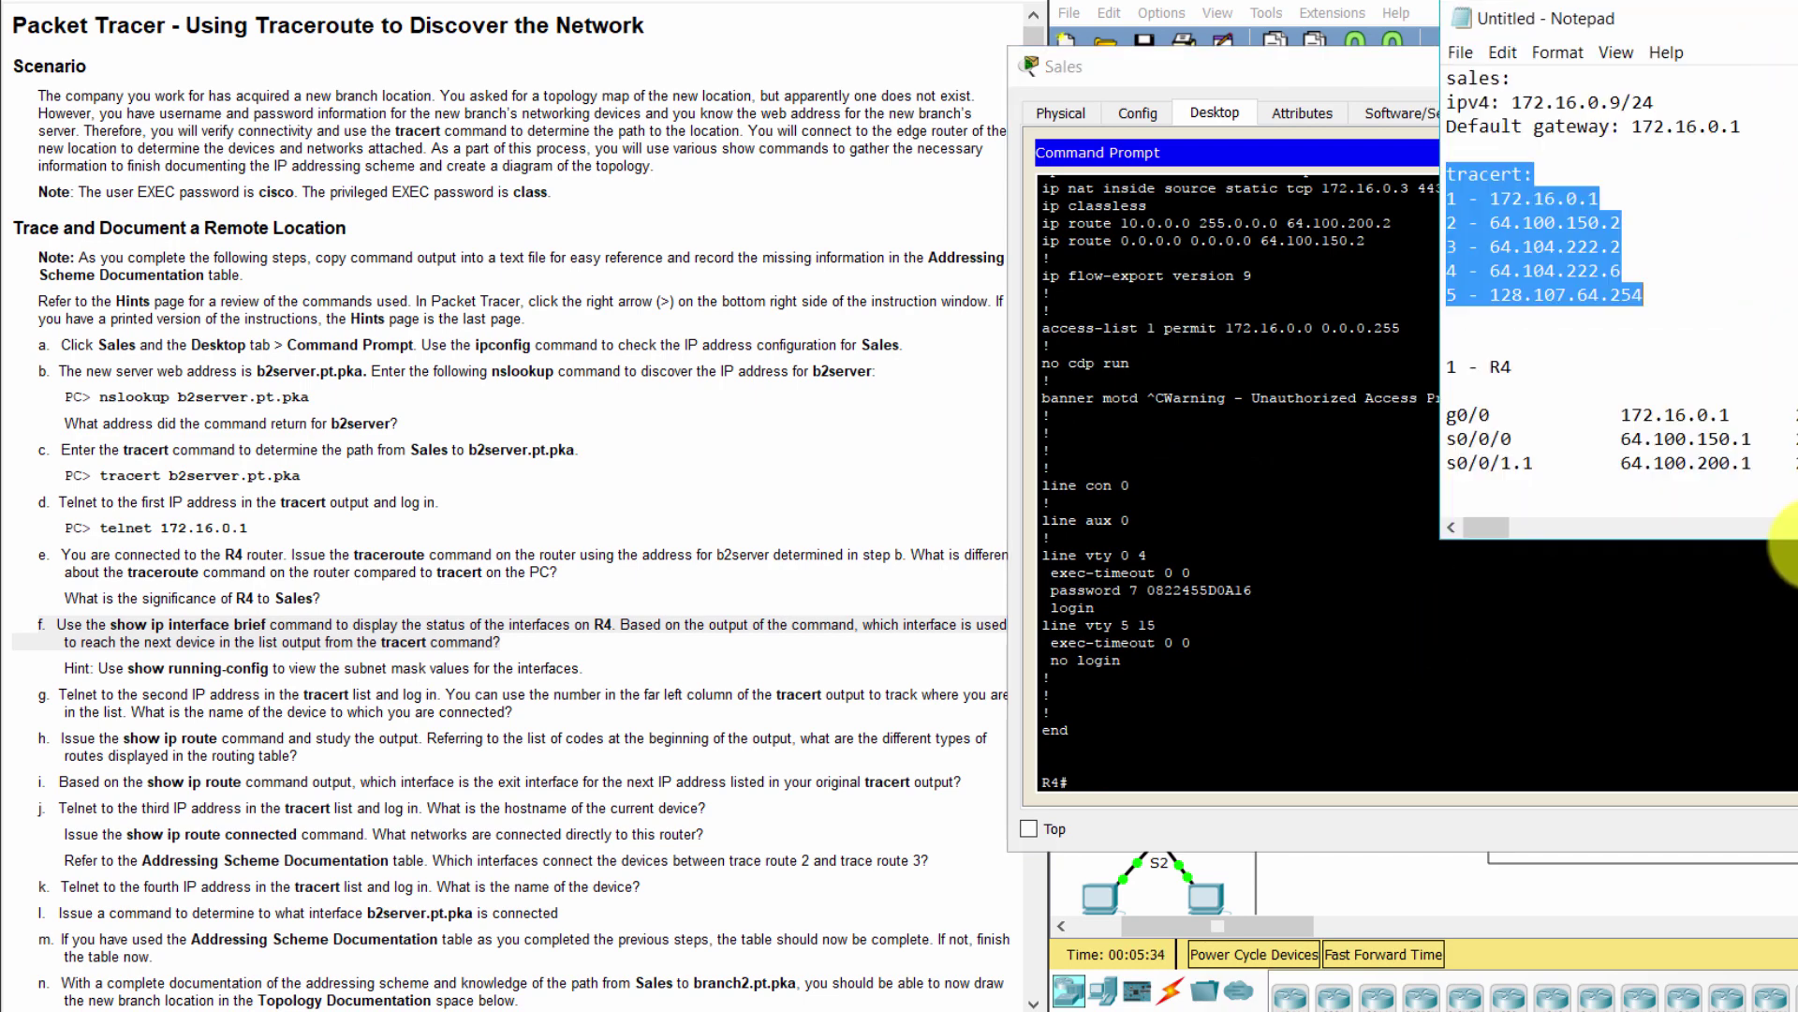
{"action": "left_click", "coordinate": [1591, 440]}
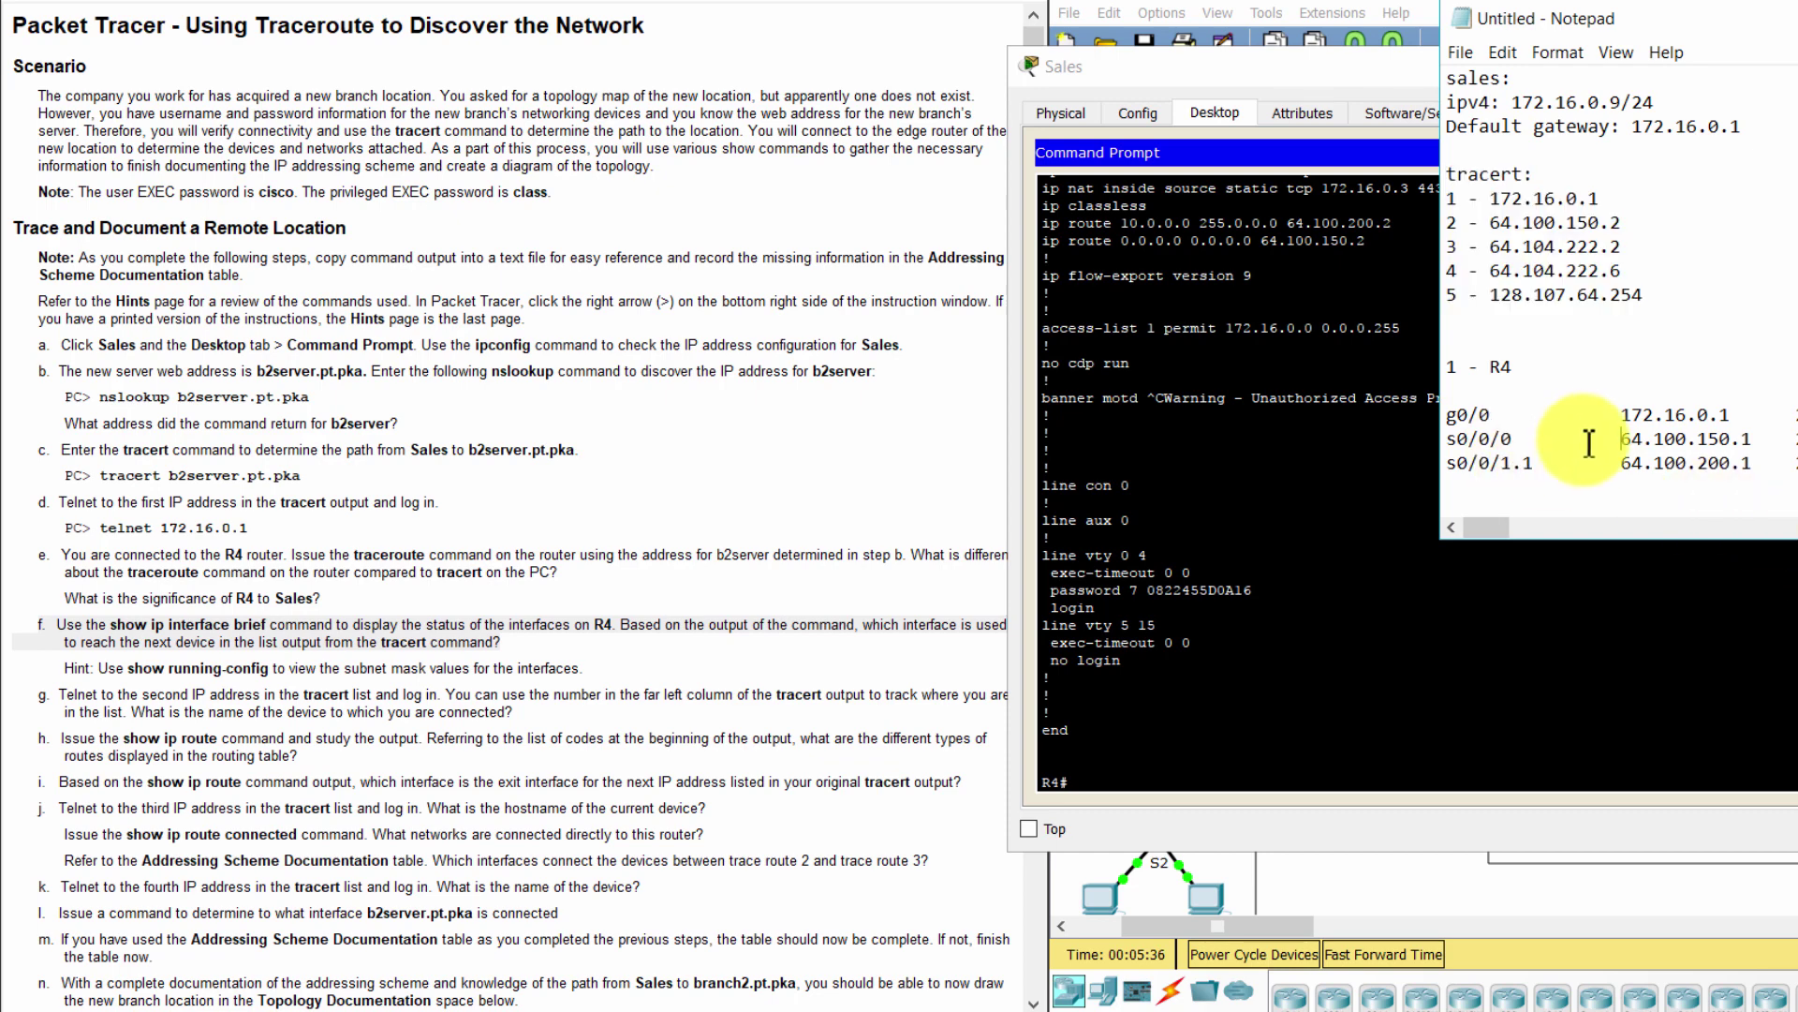
{"action": "left_click", "coordinate": [1170, 804]}
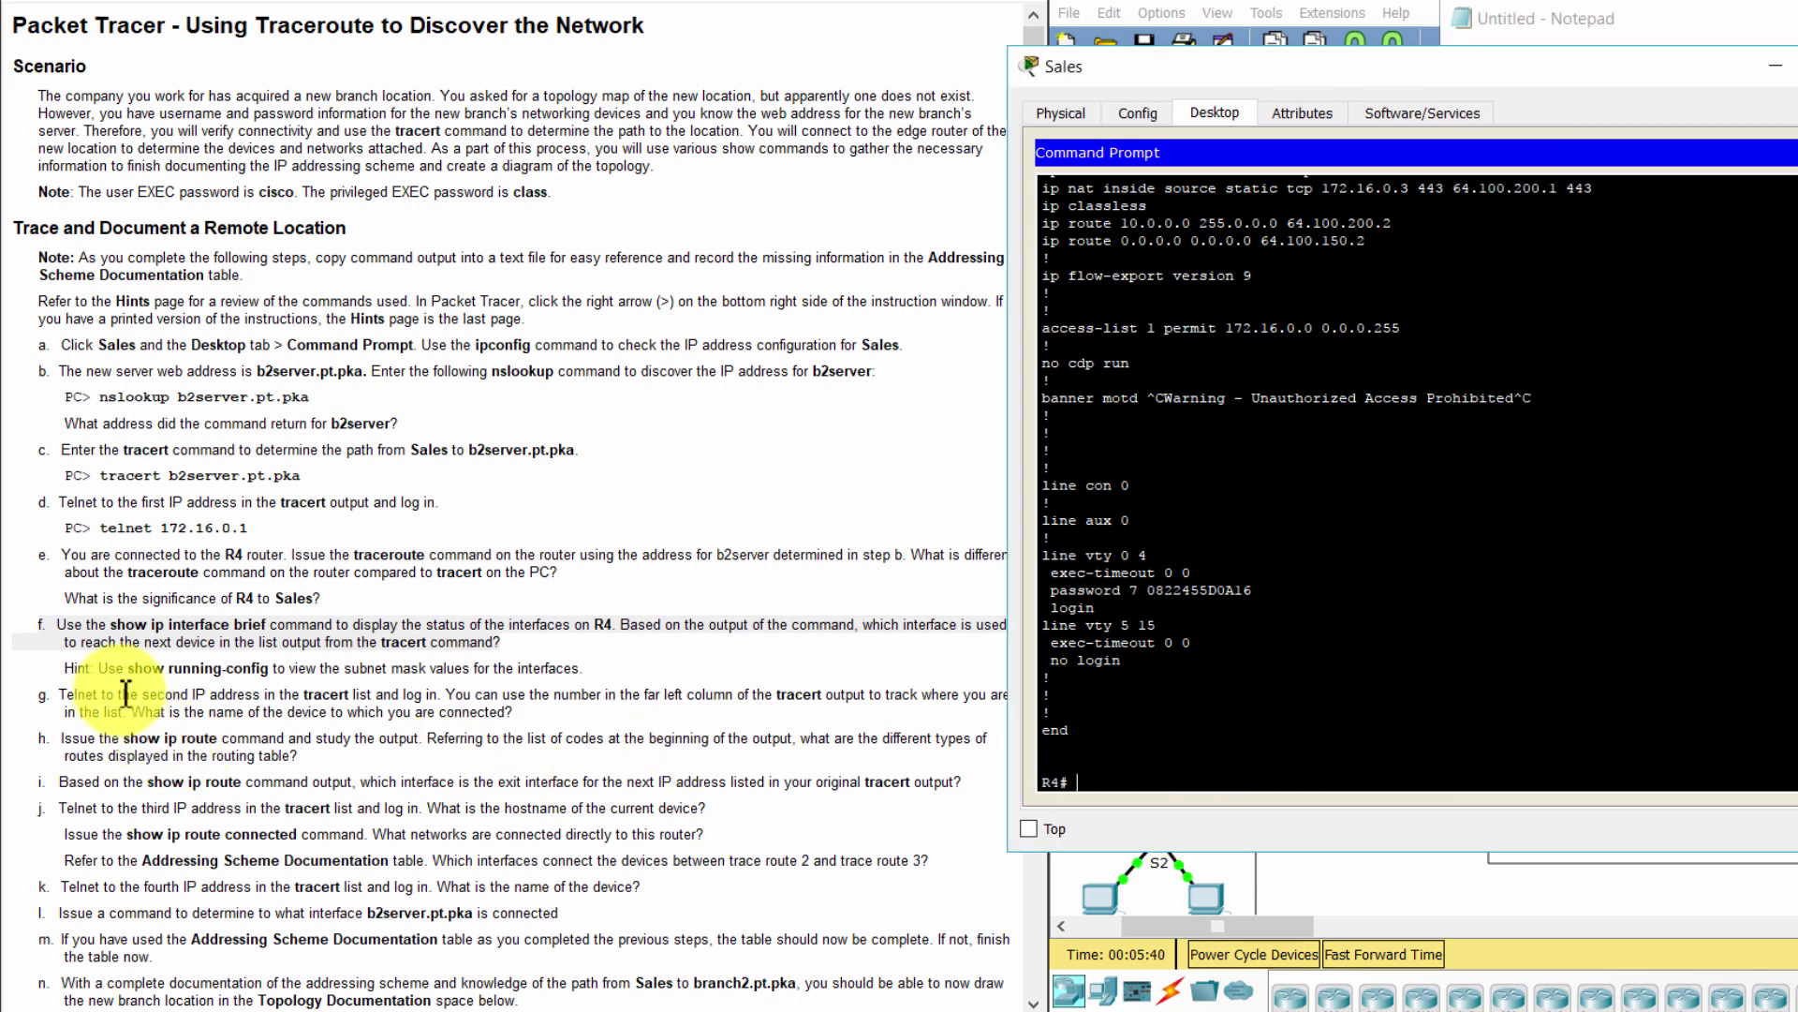
{"action": "left_click", "coordinate": [24, 709]}
{"action": "left_click_drag", "start_coordinate": [24, 709], "coordinate": [592, 712]}
{"action": "left_click", "coordinate": [1159, 785]}
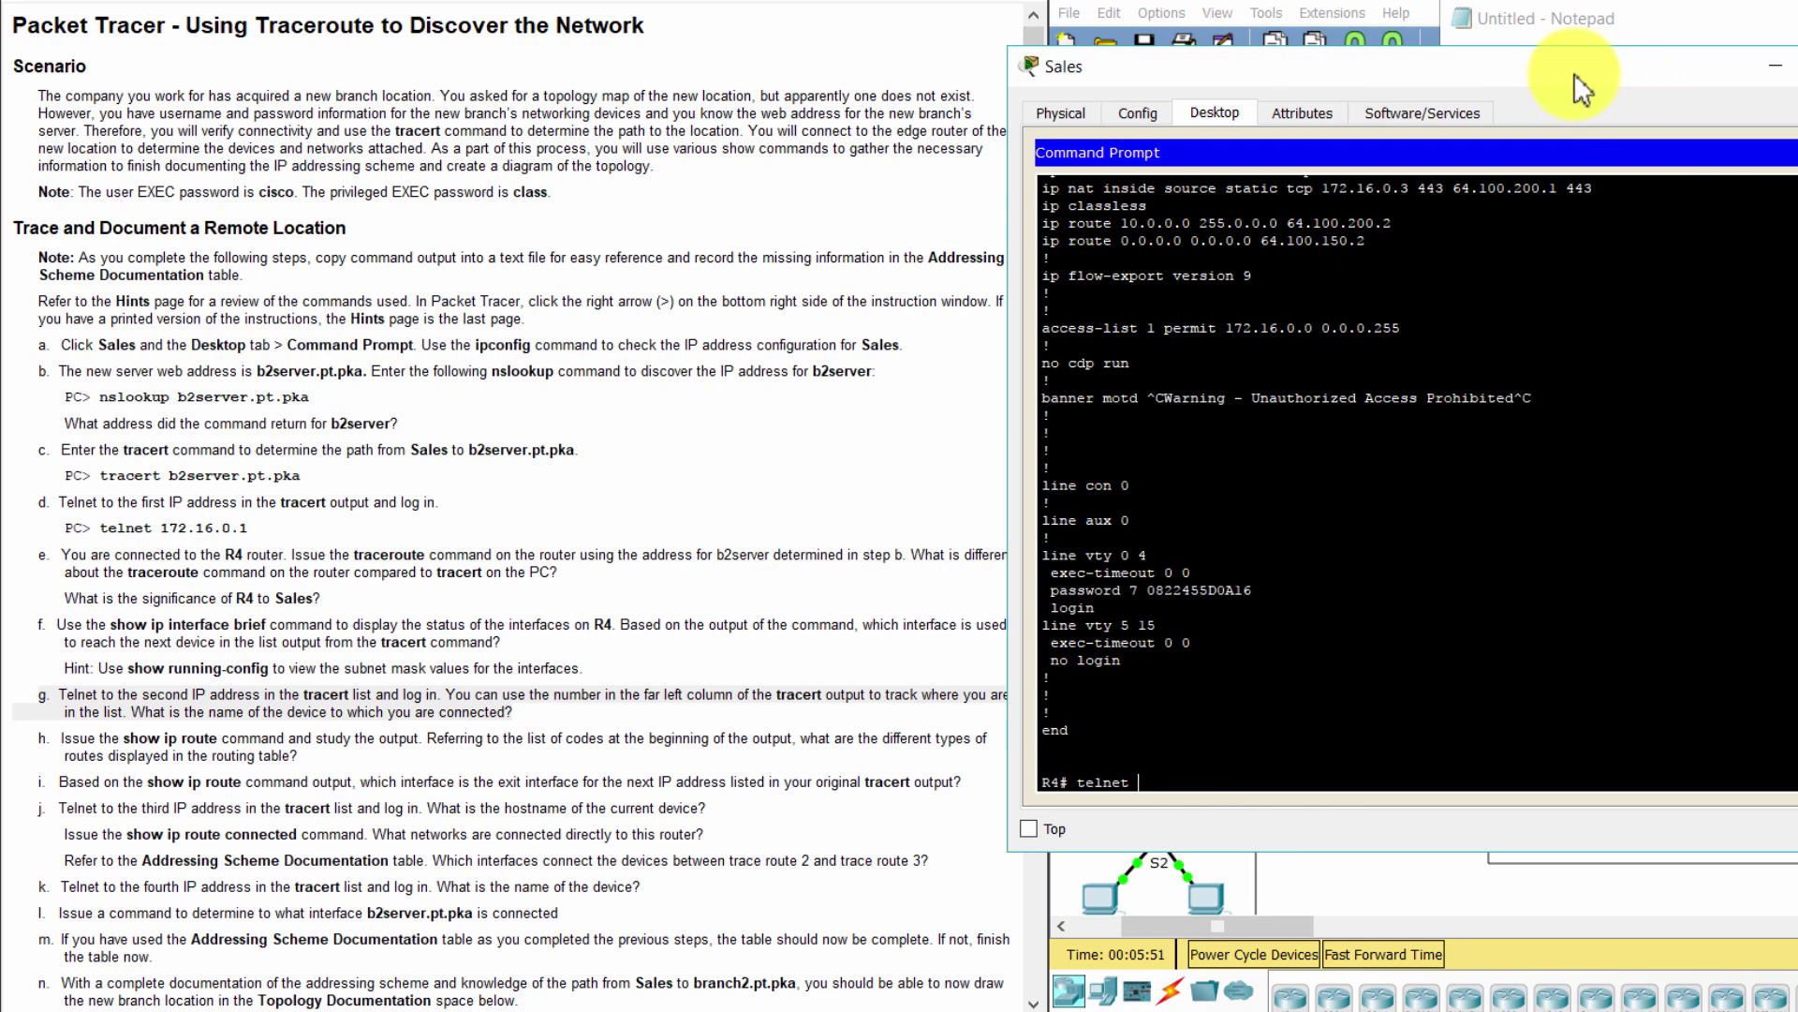
Take hop address 64.100.150.2 from Notepad and telnet to it from R4
{"action": "left_click_drag", "start_coordinate": [1574, 73], "coordinate": [1587, 139]}
{"action": "left_click", "coordinate": [1742, 20]}
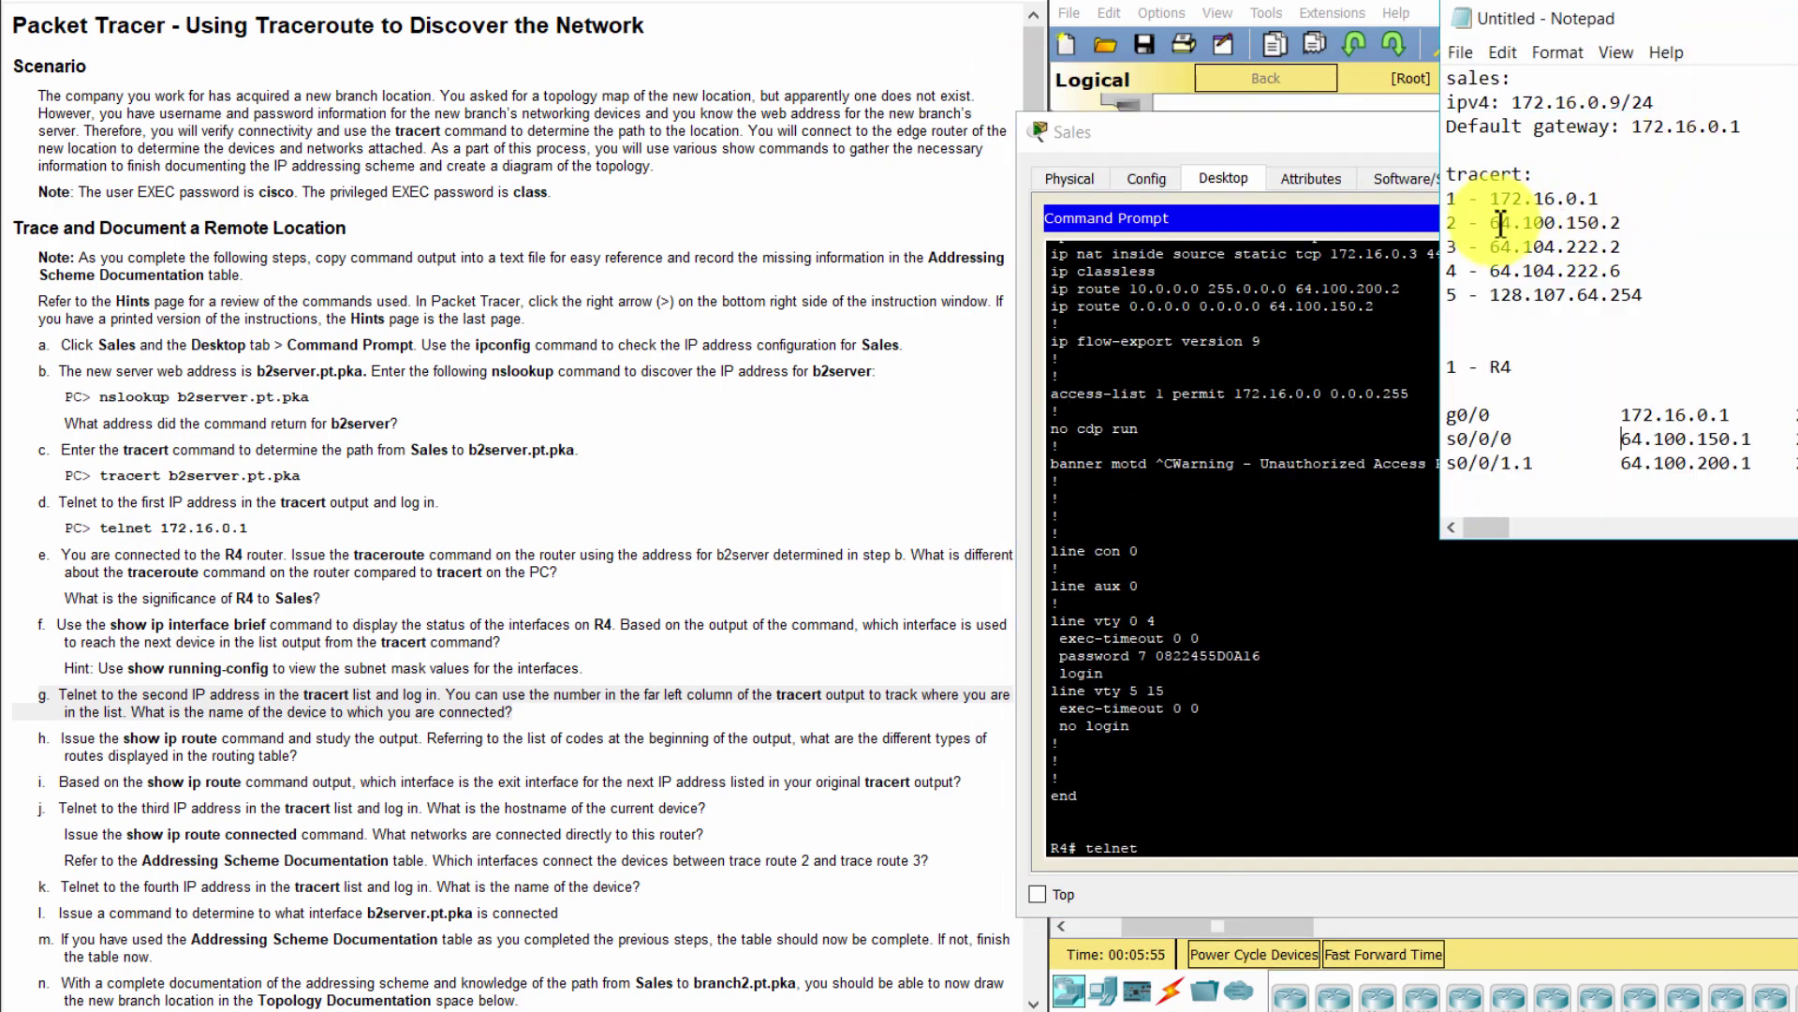
{"action": "left_click_drag", "start_coordinate": [1490, 223], "coordinate": [1624, 217]}
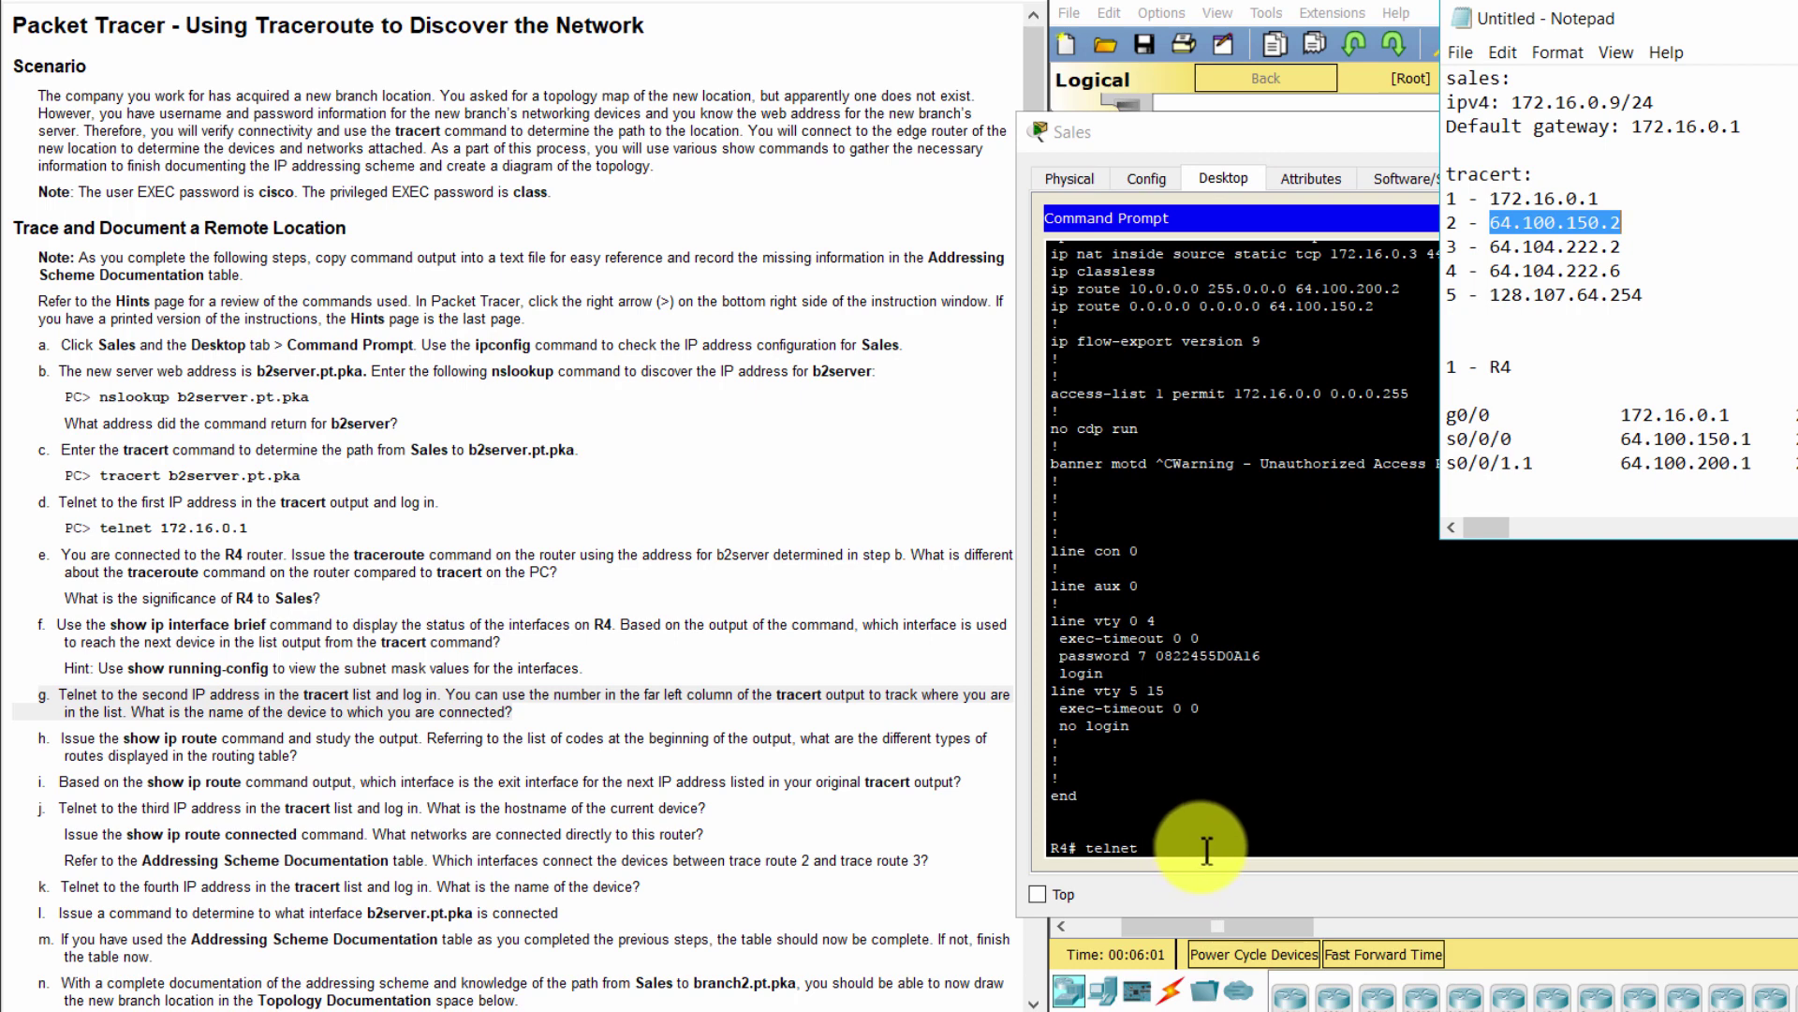
{"action": "left_click", "coordinate": [1207, 850]}
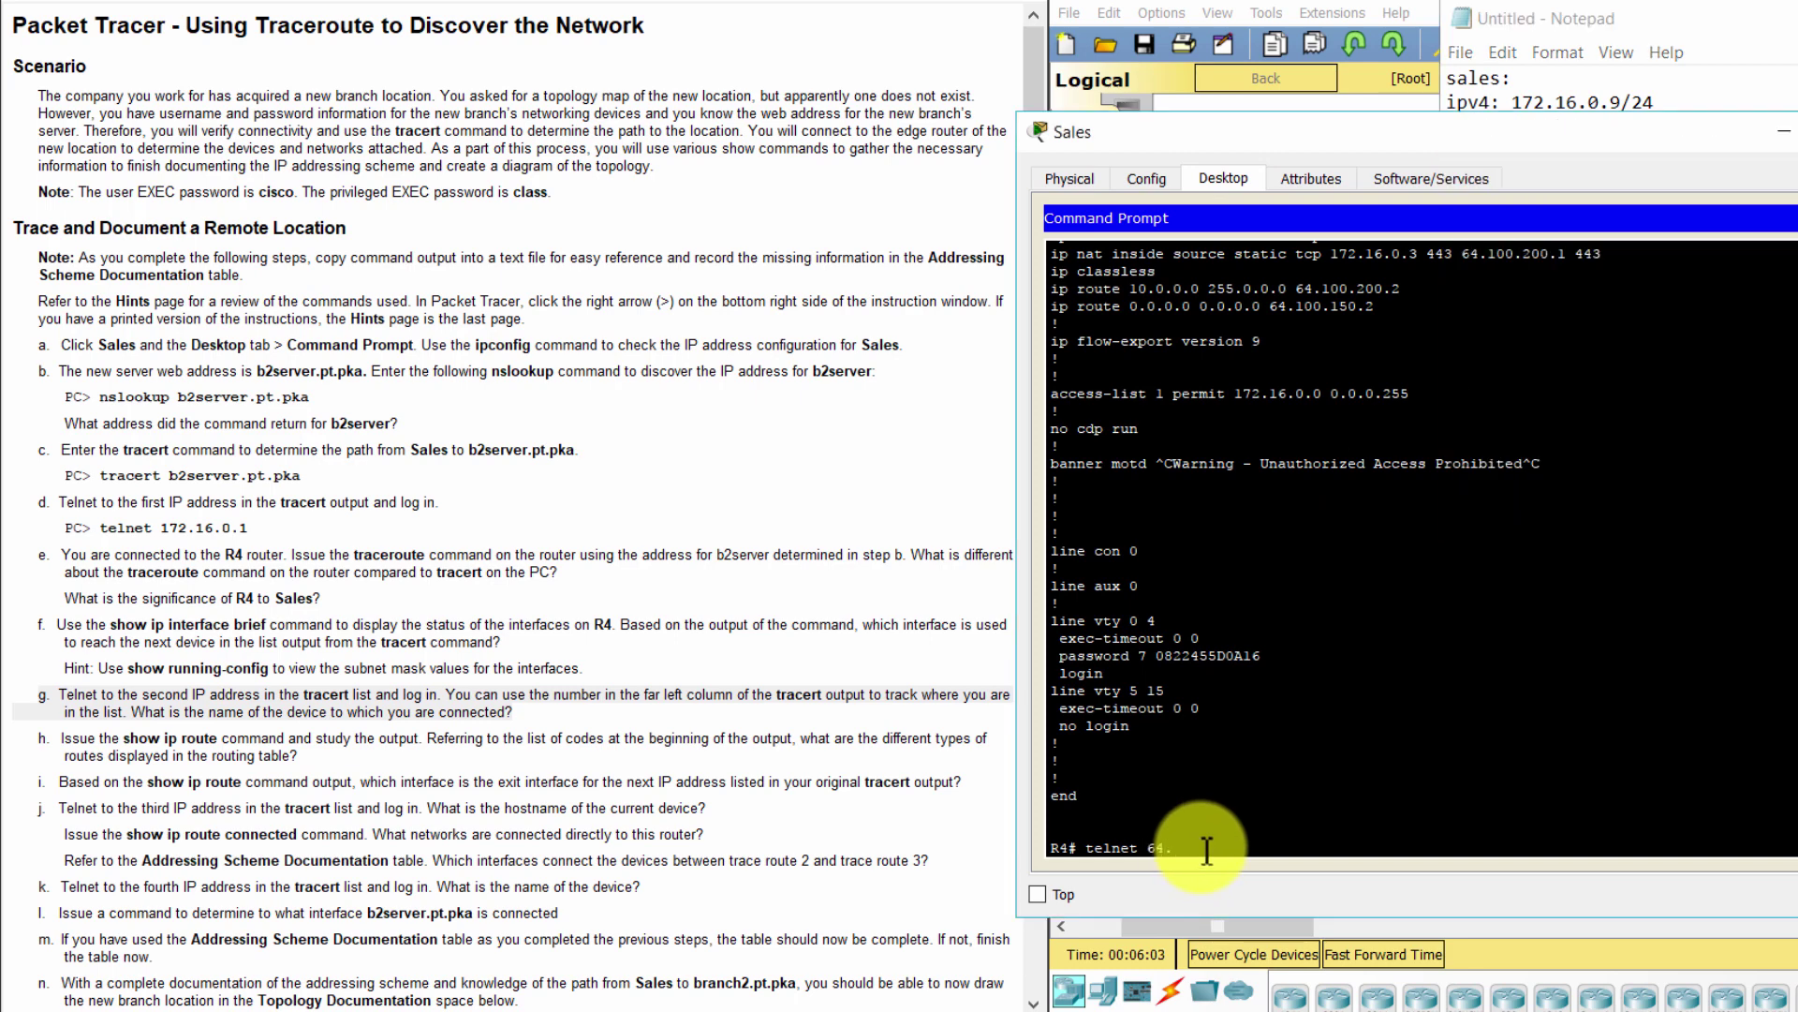
{"action": "type", "text": "64."}
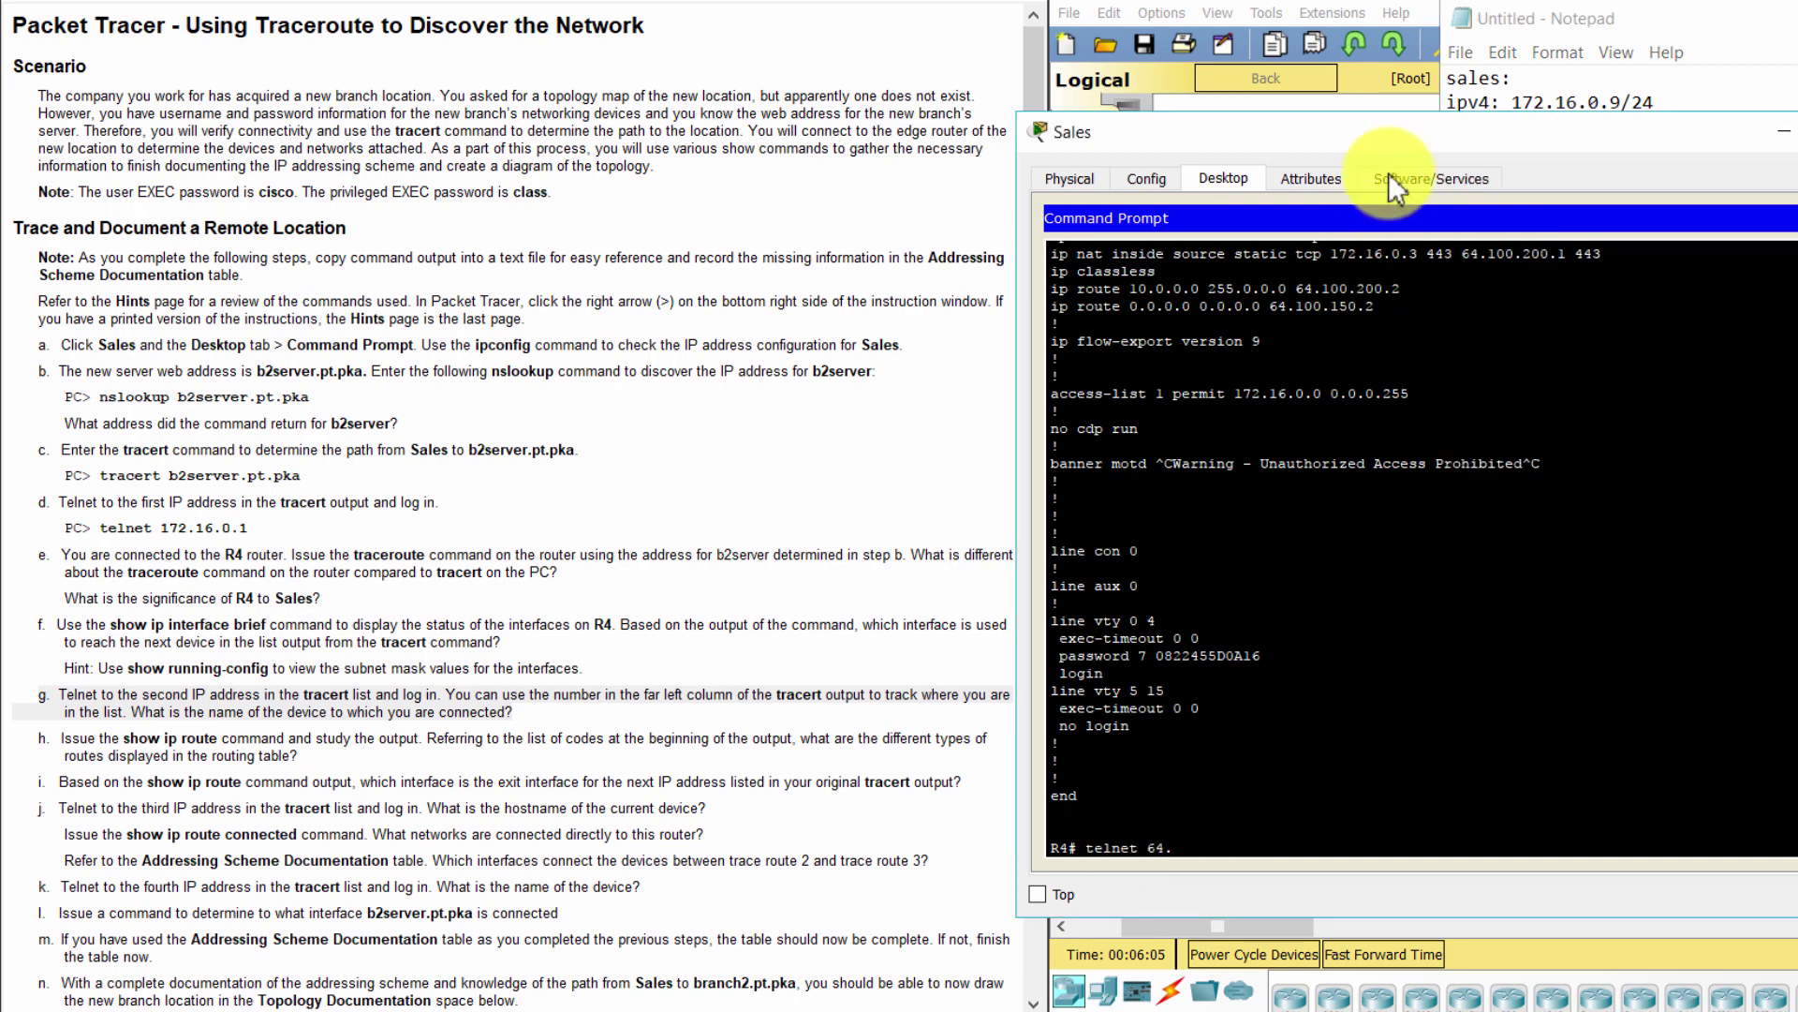
{"action": "left_click_drag", "start_coordinate": [1422, 131], "coordinate": [1155, 80]}
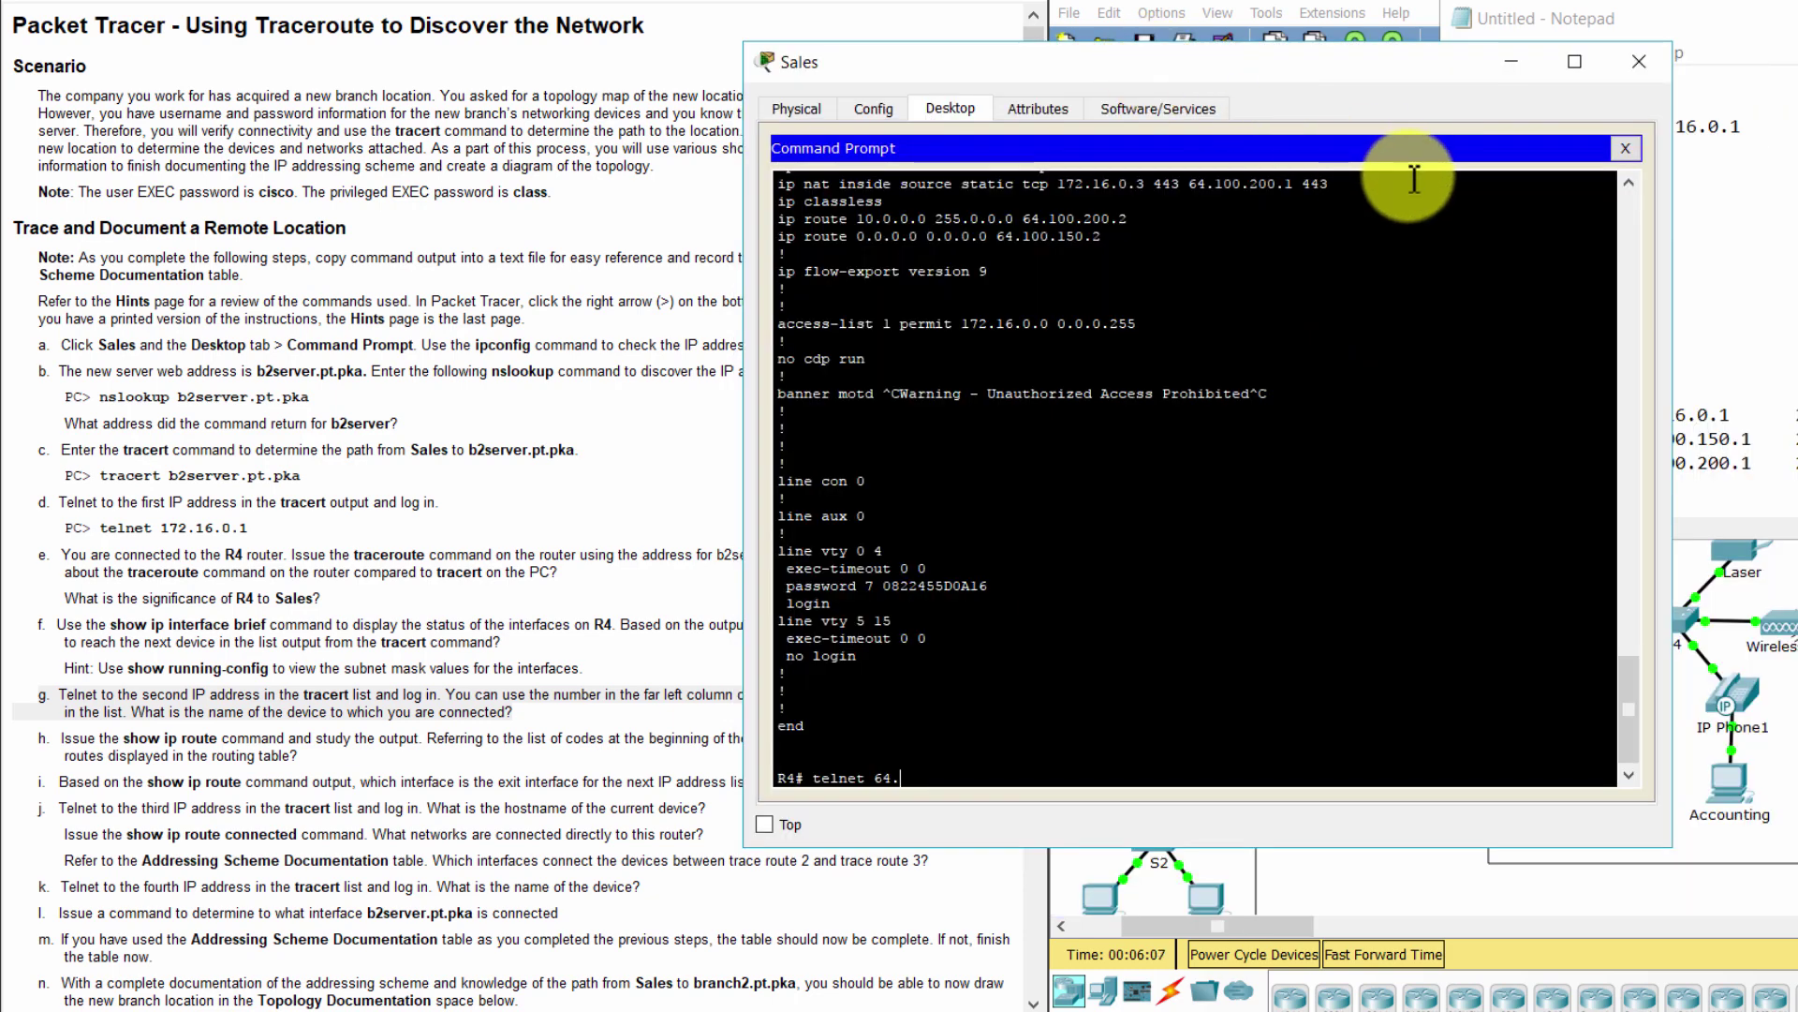
{"action": "left_click", "coordinate": [1731, 210]}
{"action": "left_click_drag", "start_coordinate": [1678, 28], "coordinate": [1797, 464]}
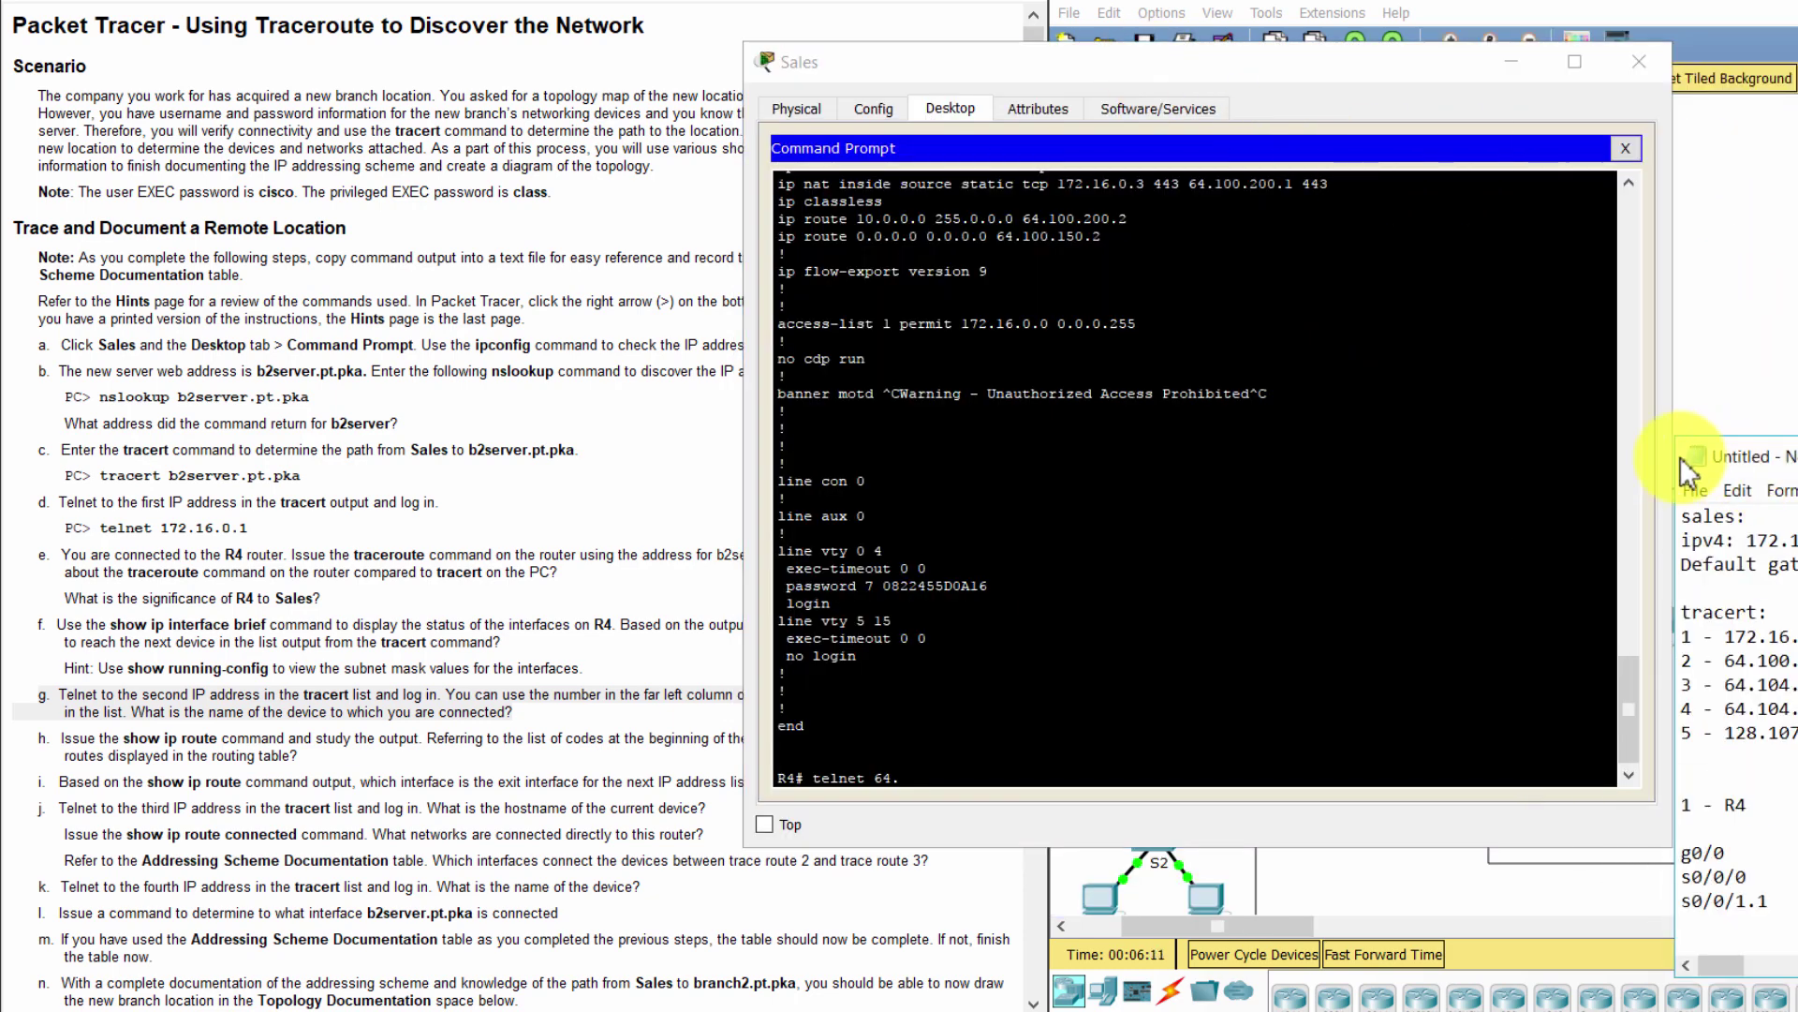
{"action": "left_click", "coordinate": [942, 786]}
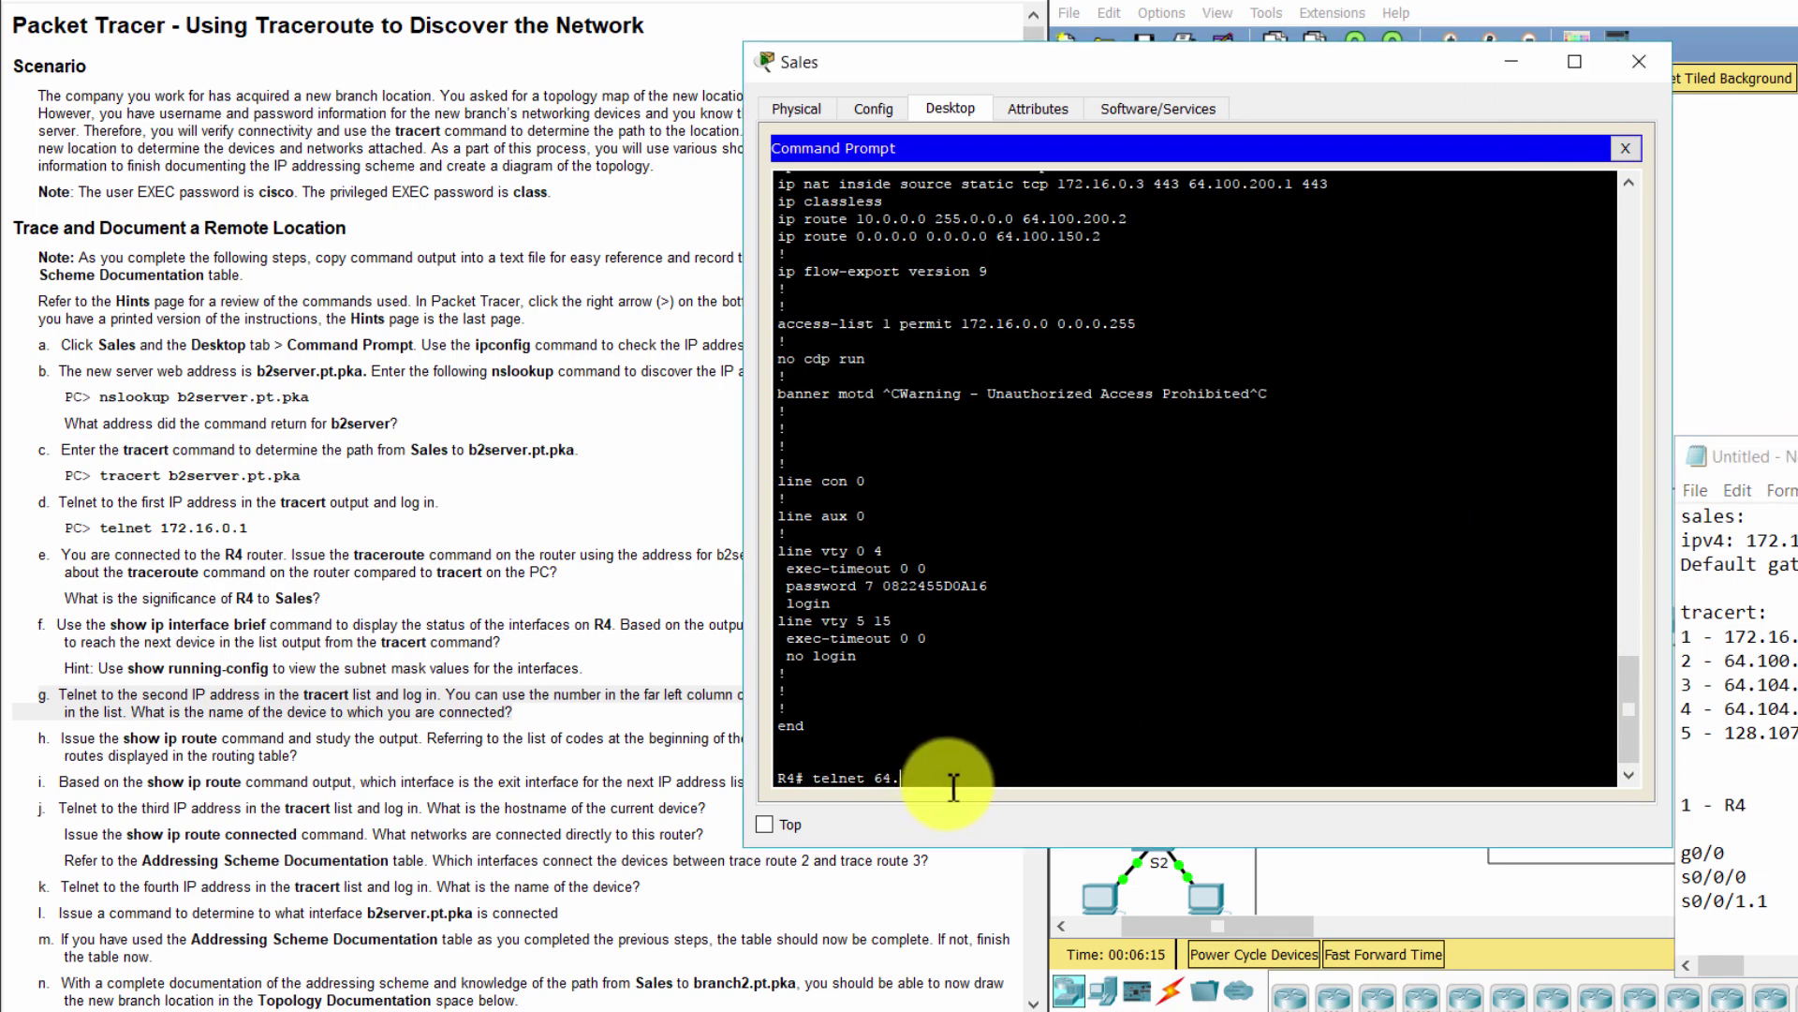
{"action": "type", "text": "100.150.2"}
{"action": "key", "text": "Return"}
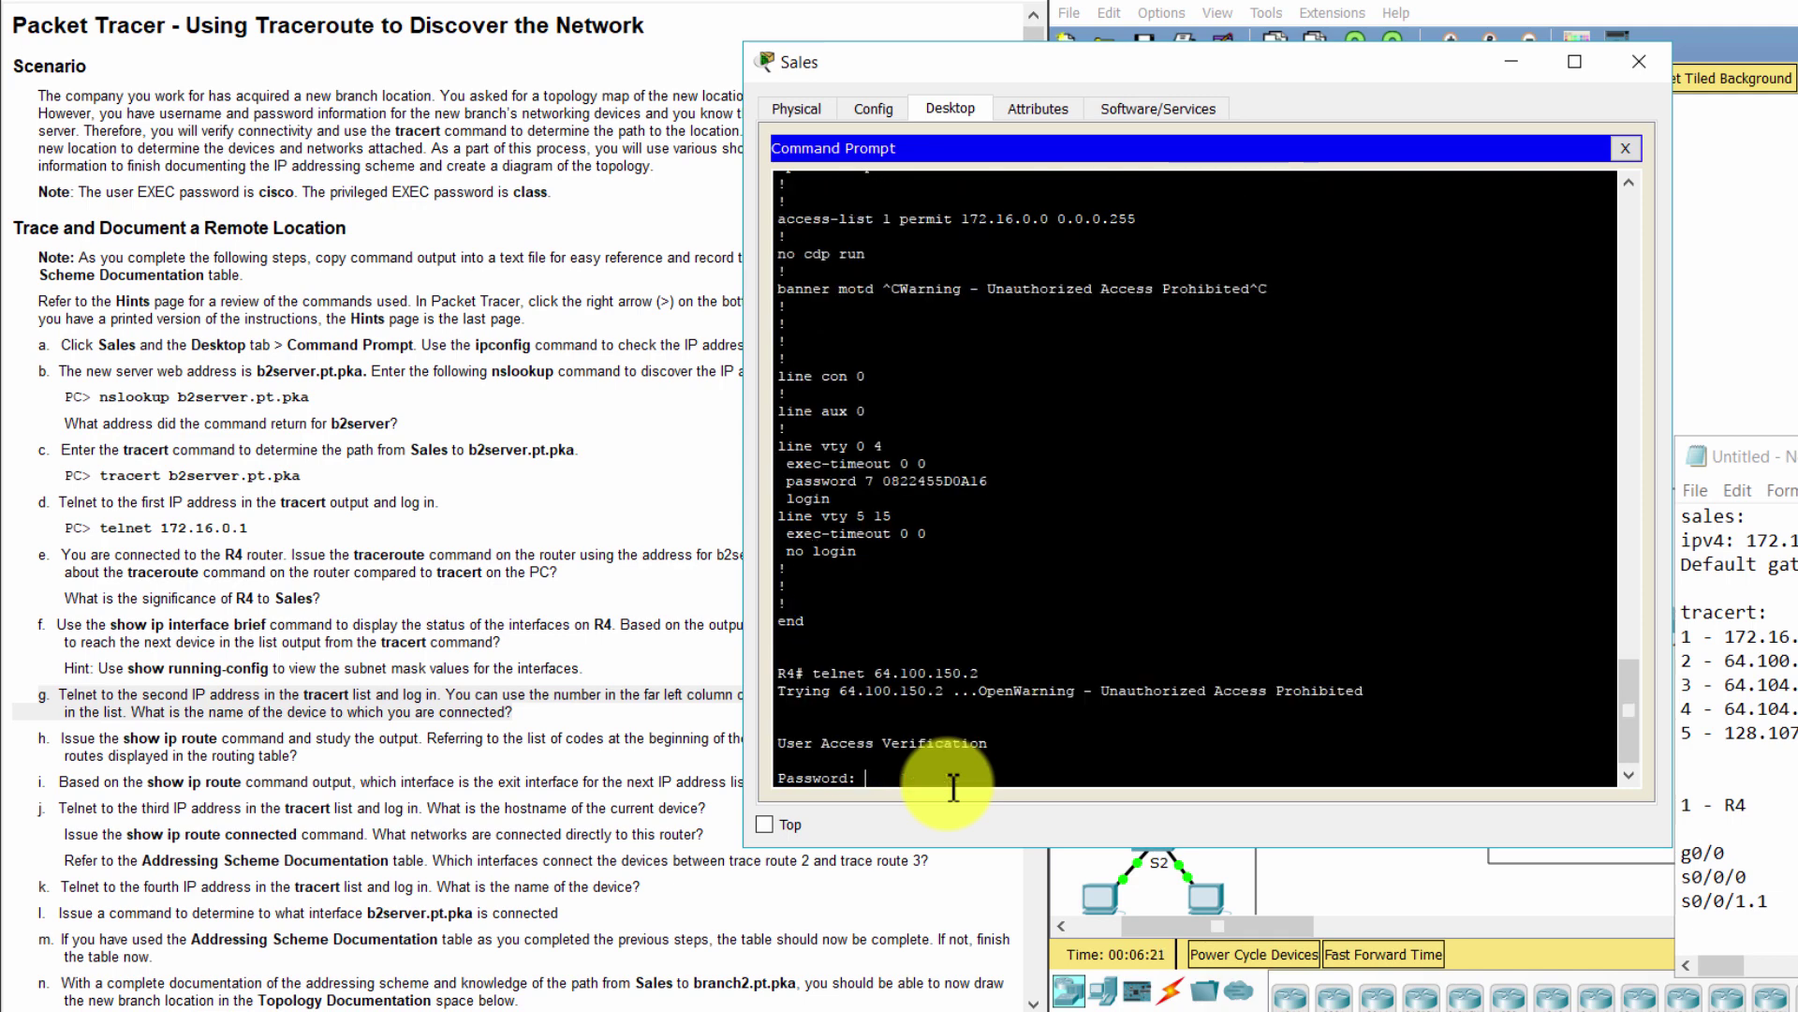
Log in to Tier3a with the telnet password and request privileged mode with ena
{"action": "key", "text": "Return"}
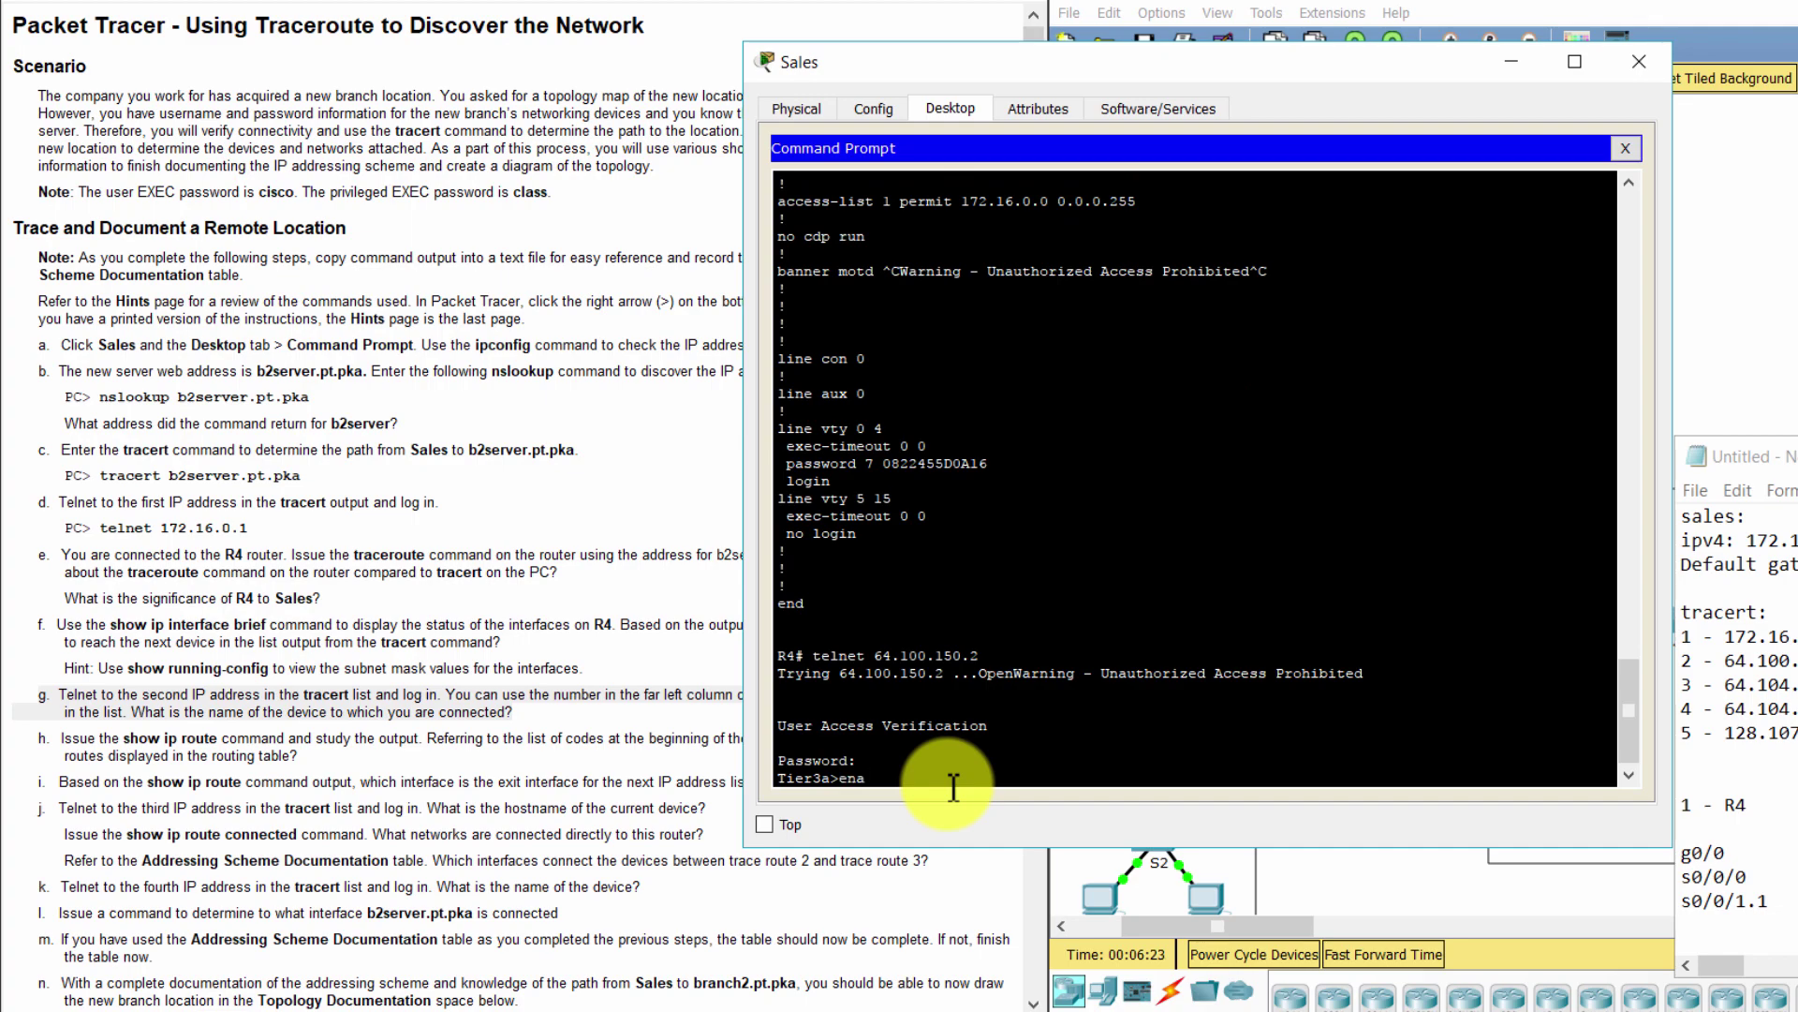
{"action": "type", "text": "ena"}
{"action": "key", "text": "Return"}
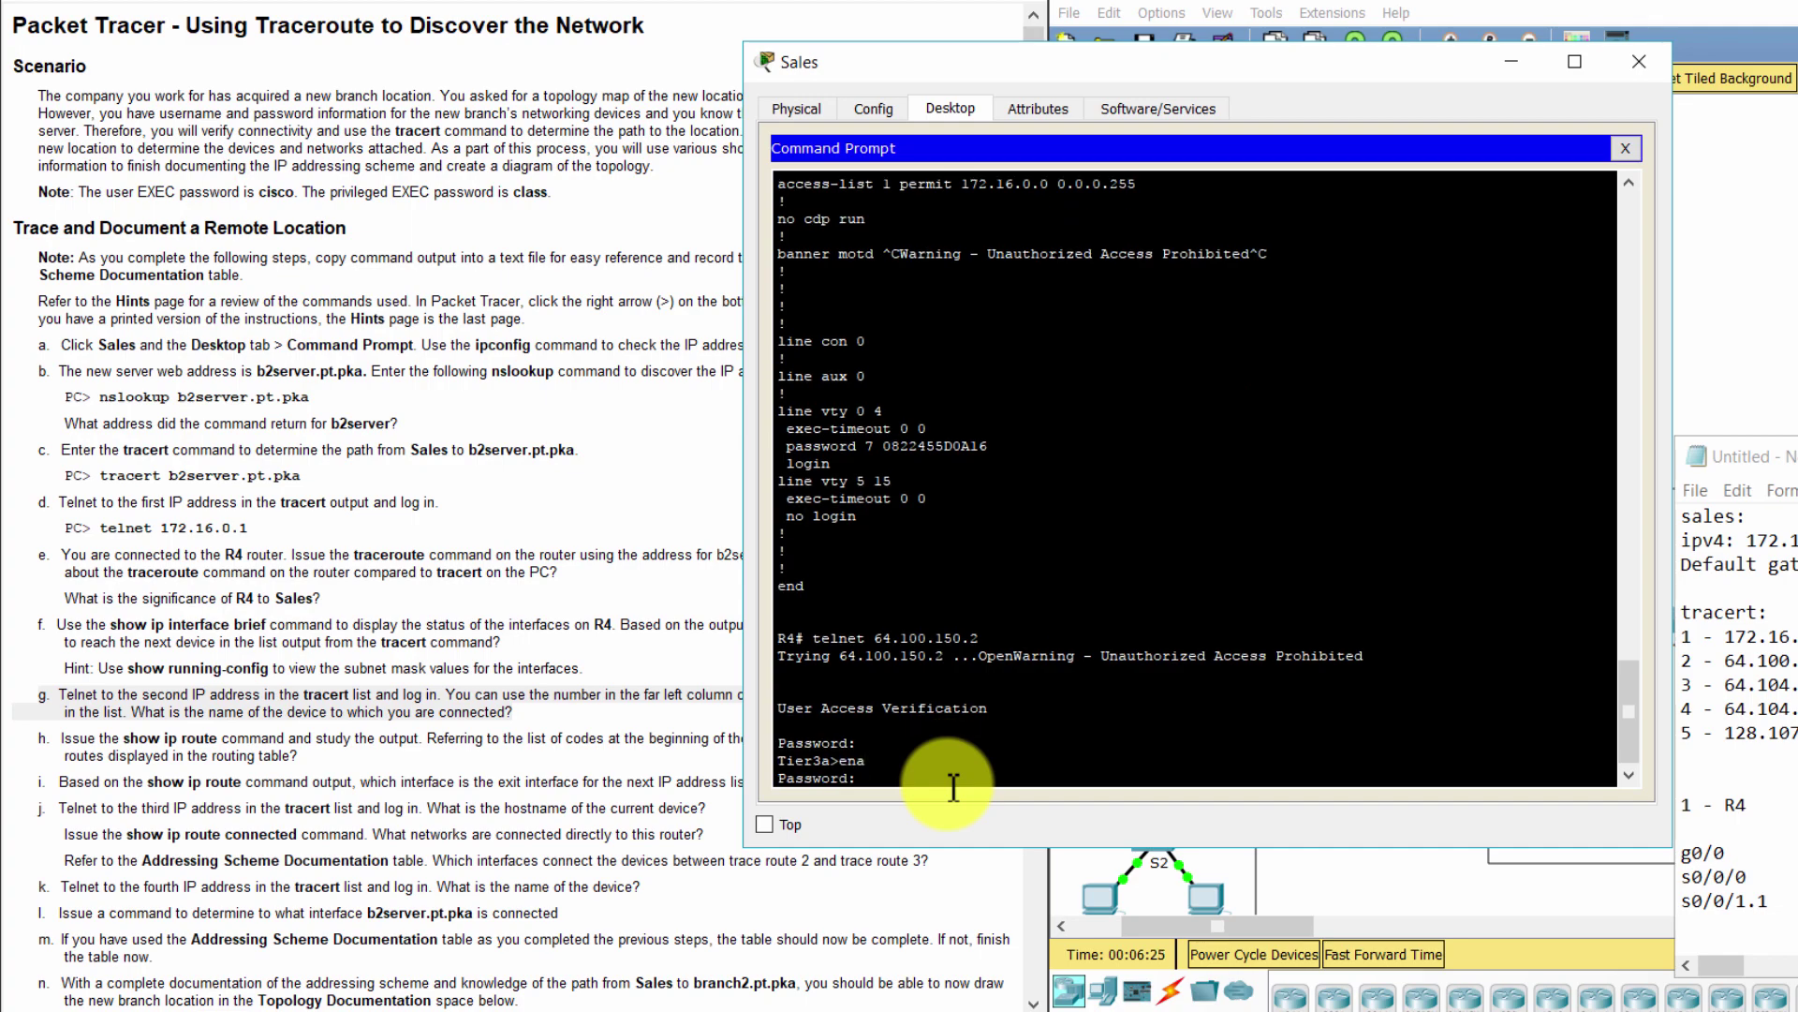
{"action": "key", "text": "Return"}
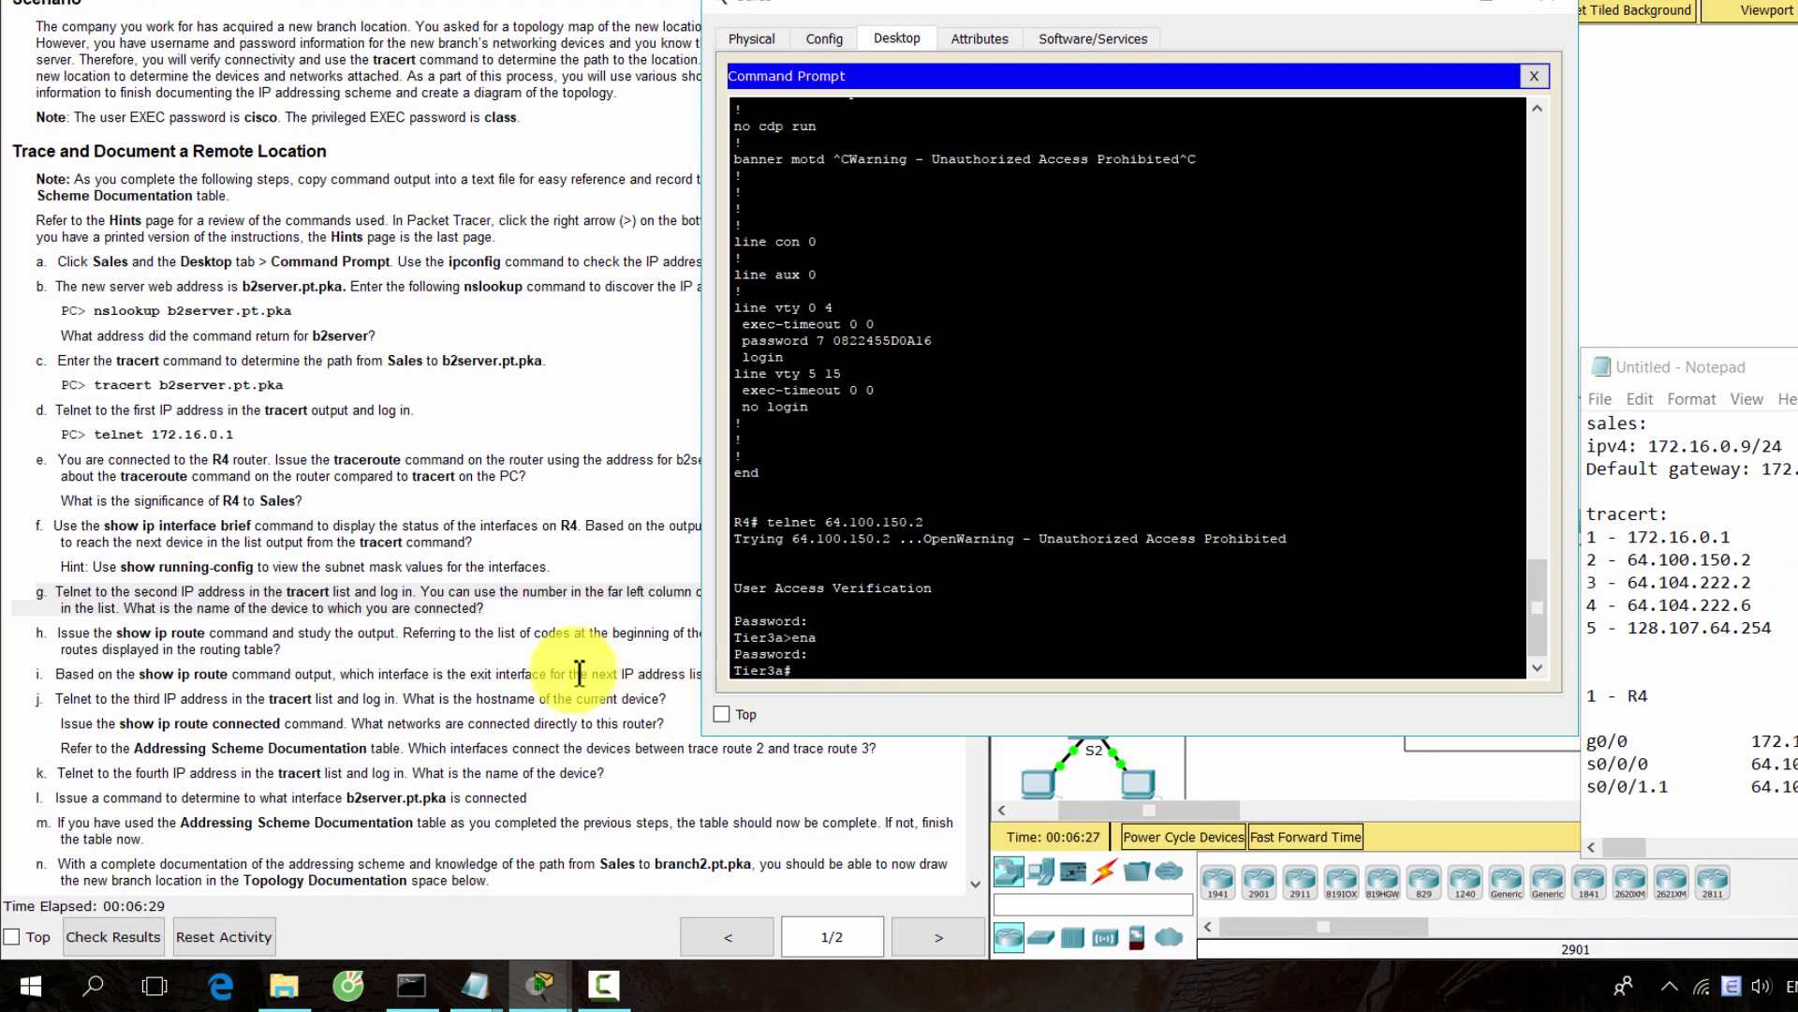
Read lab step g on the device name and step h on the routing table
{"action": "left_click", "coordinate": [309, 639]}
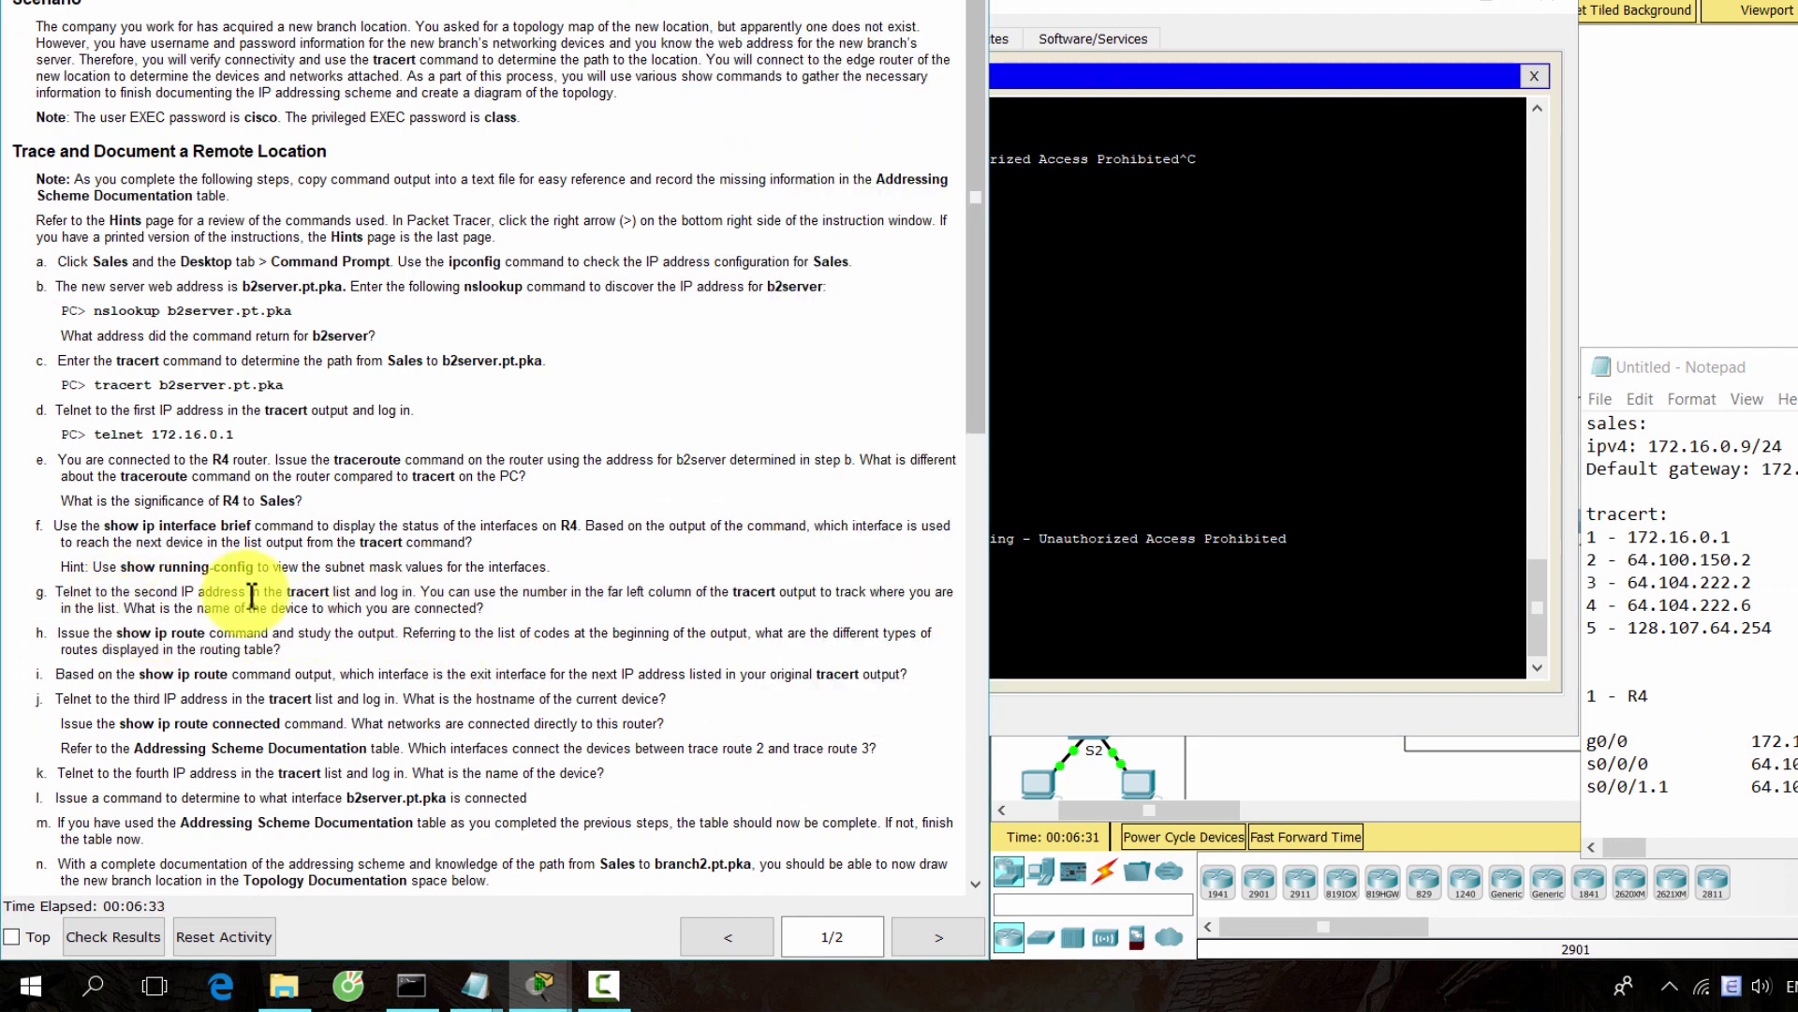
{"action": "left_click_drag", "start_coordinate": [120, 607], "coordinate": [517, 622]}
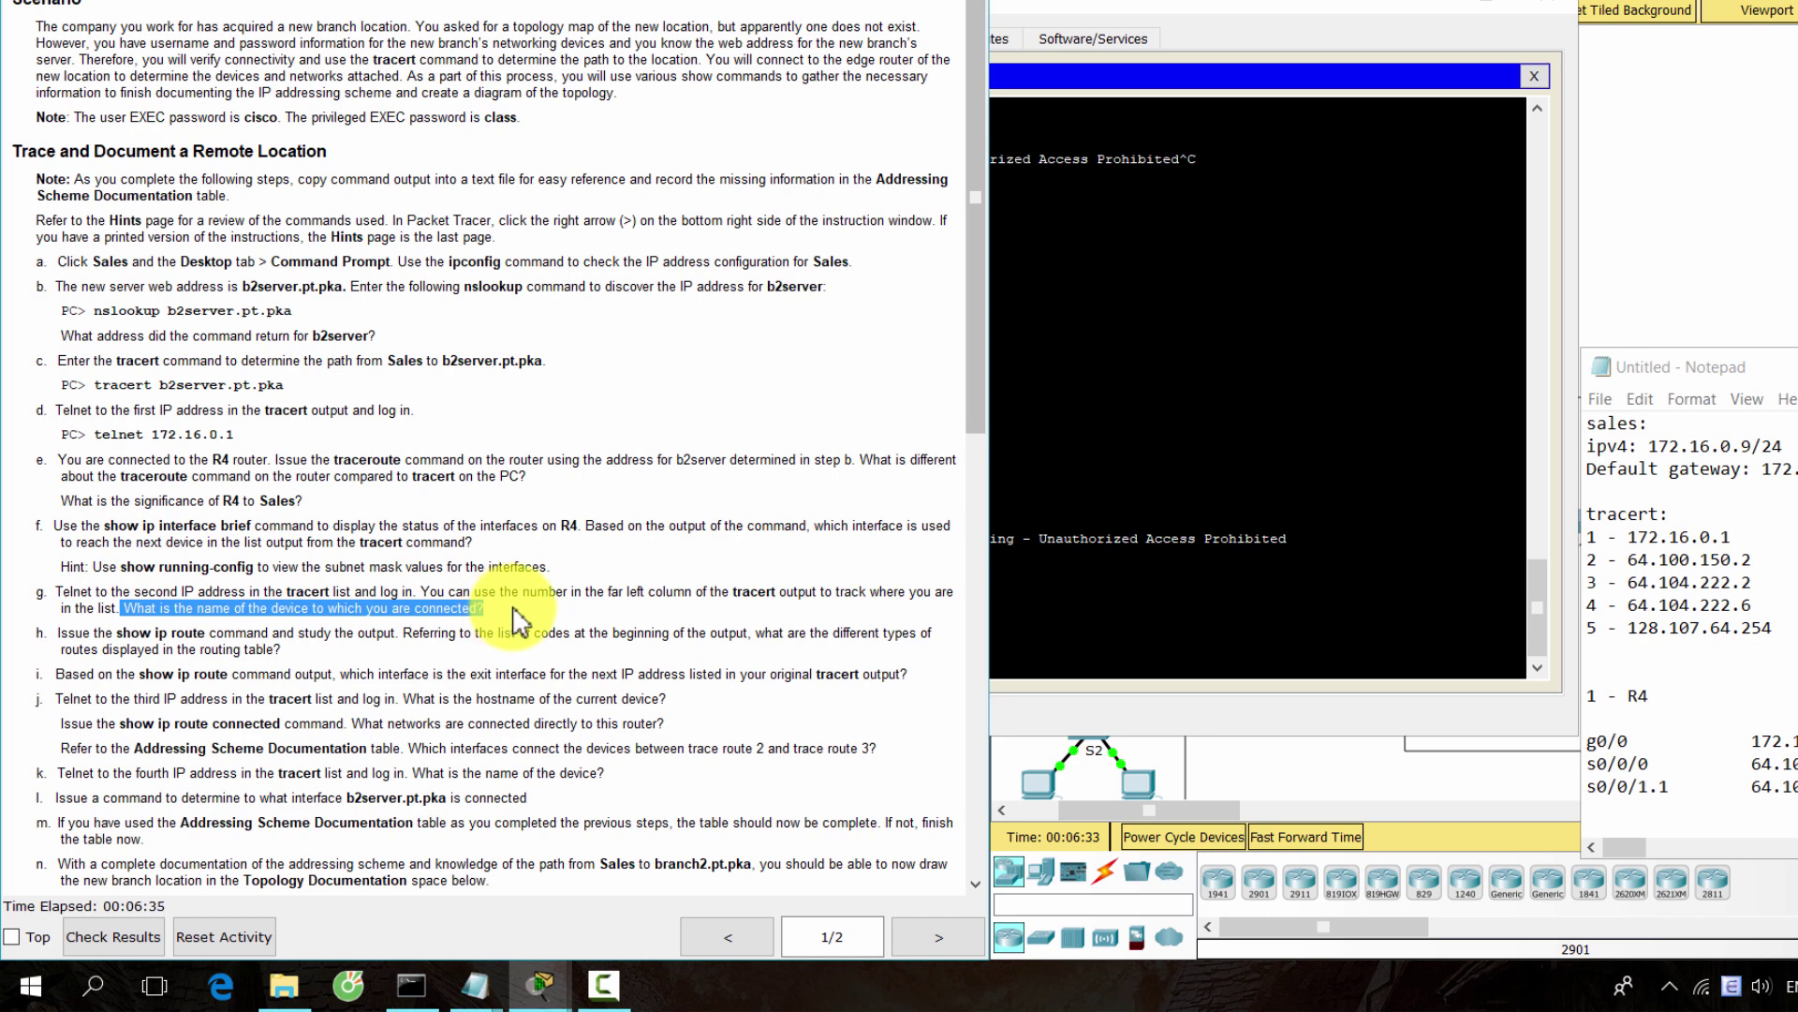
{"action": "left_click", "coordinate": [506, 618]}
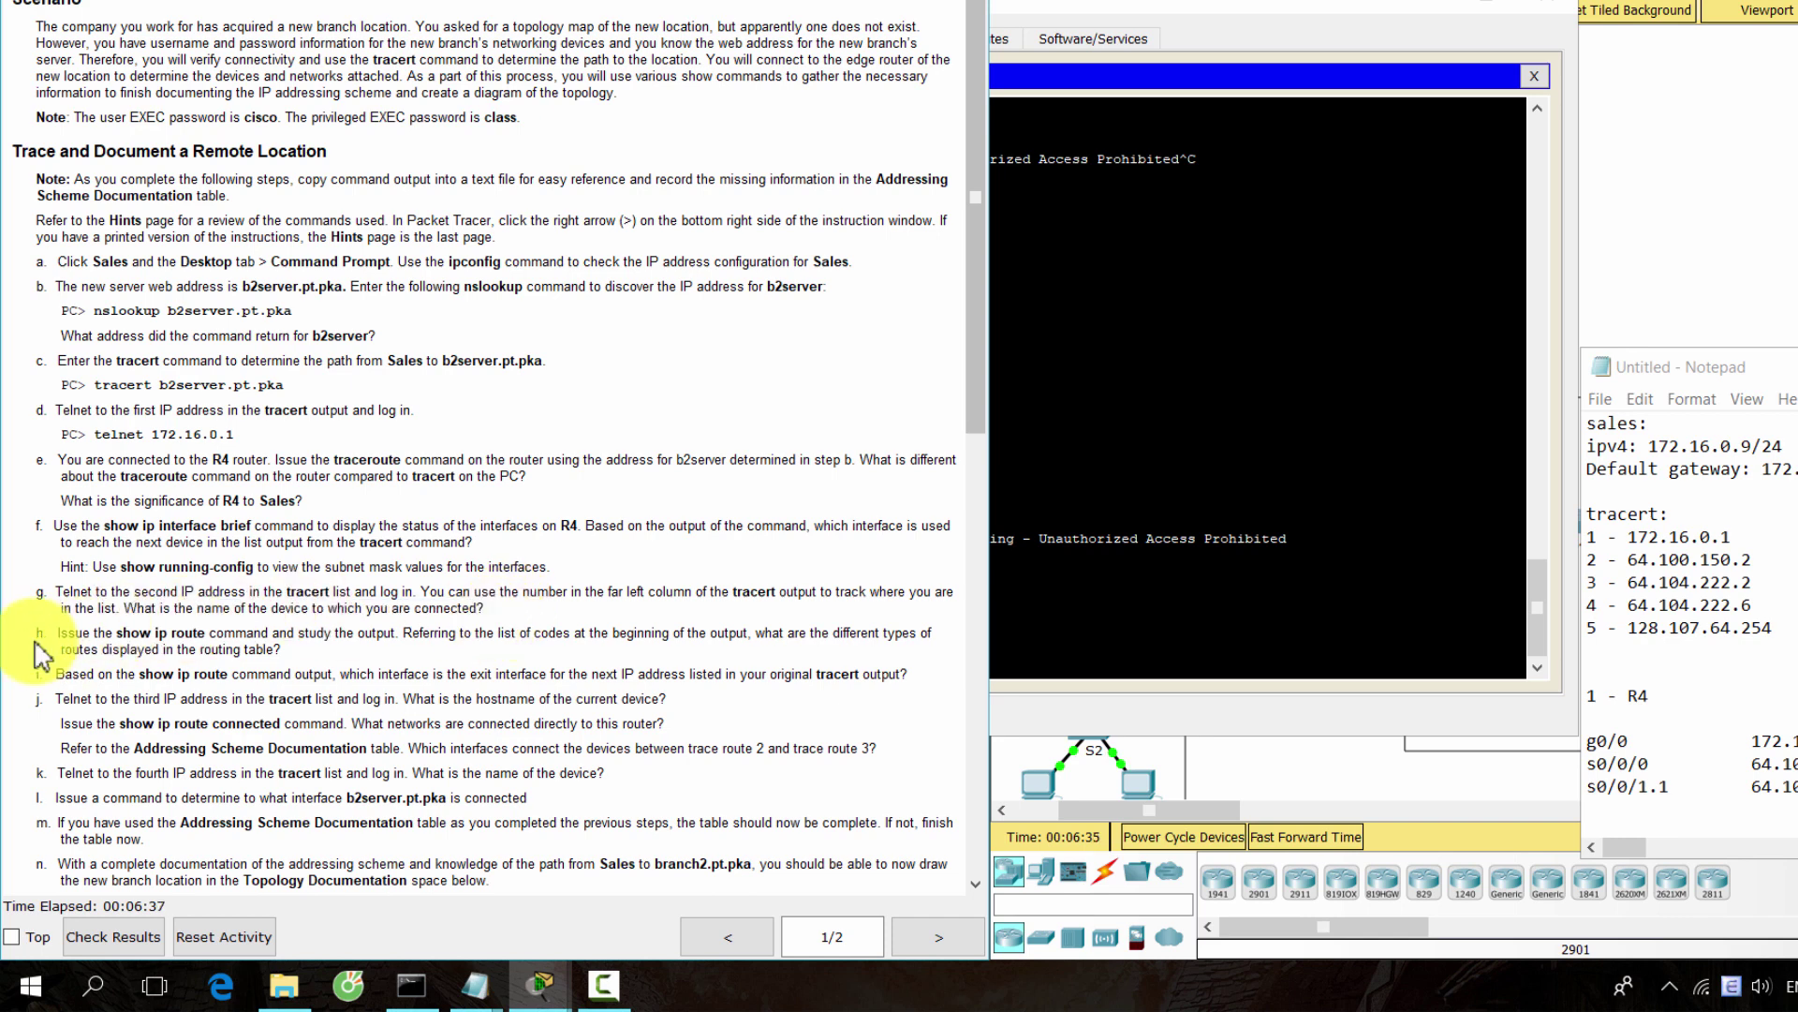
{"action": "left_click_drag", "start_coordinate": [55, 637], "coordinate": [486, 674]}
{"action": "left_click", "coordinate": [1156, 667]}
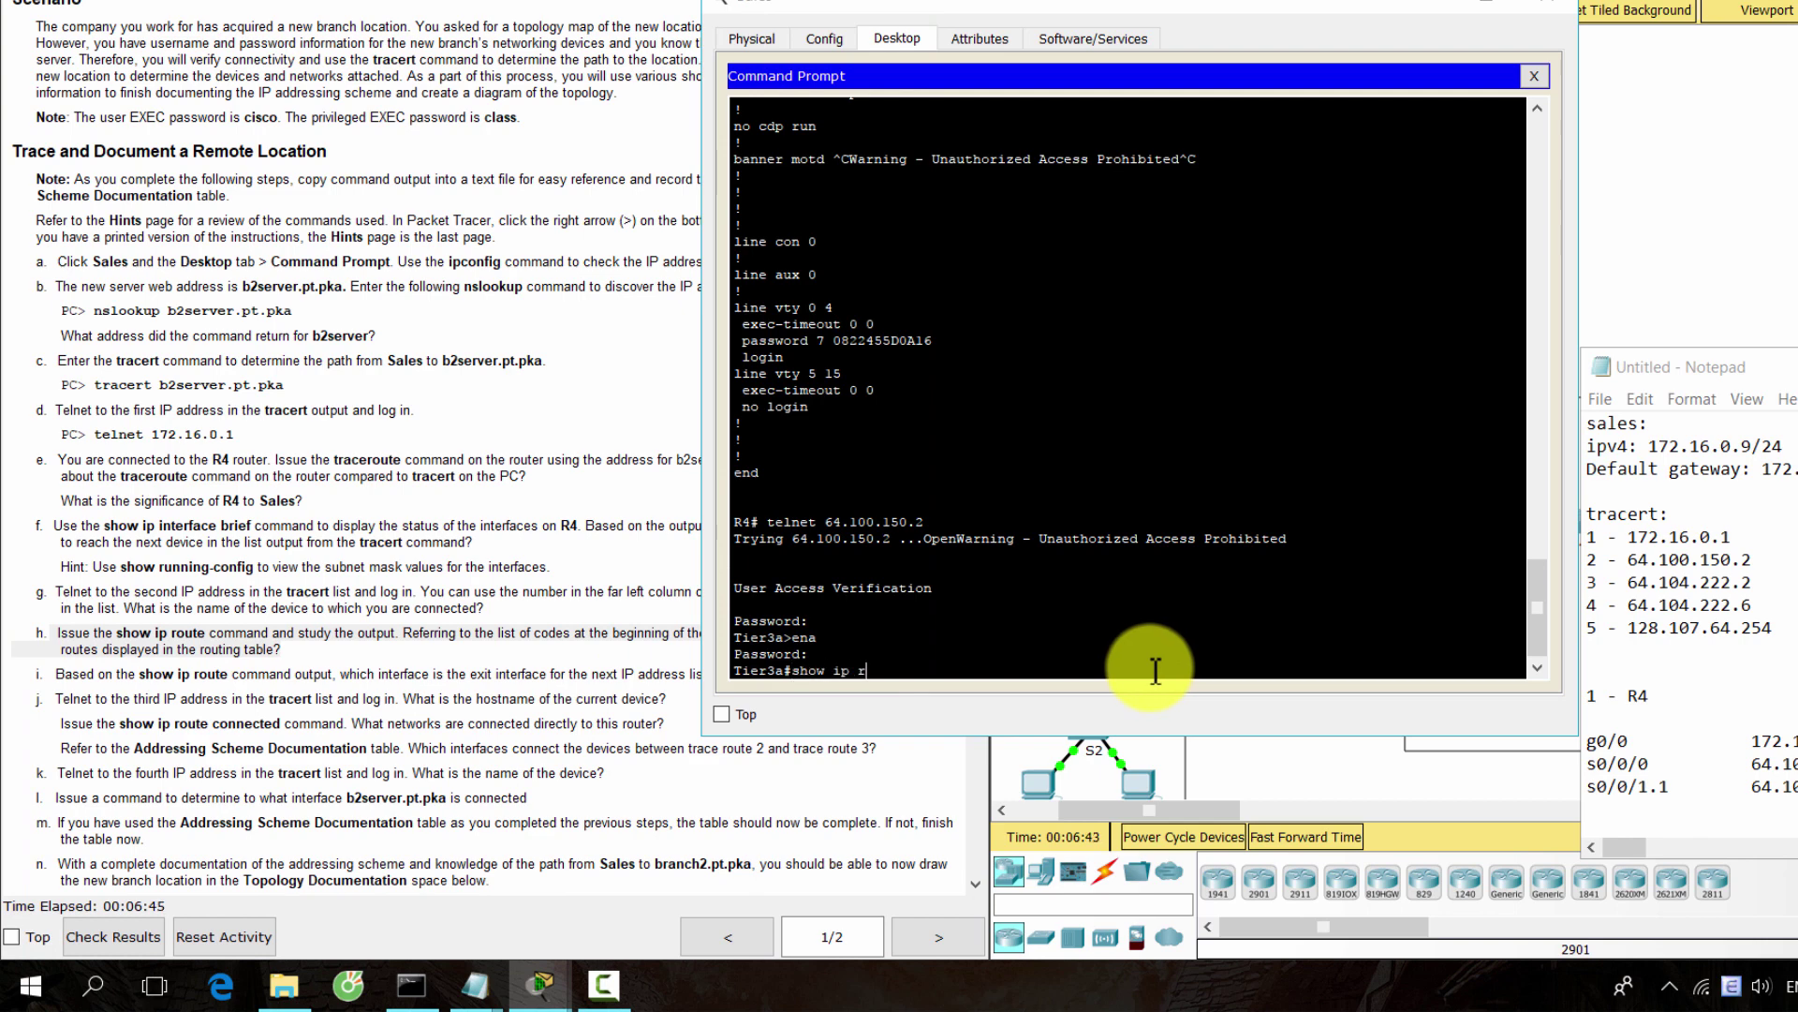
Display Tier3a's full routing table, with gateway of last resort 64.100.100.1
{"action": "key", "text": "Return"}
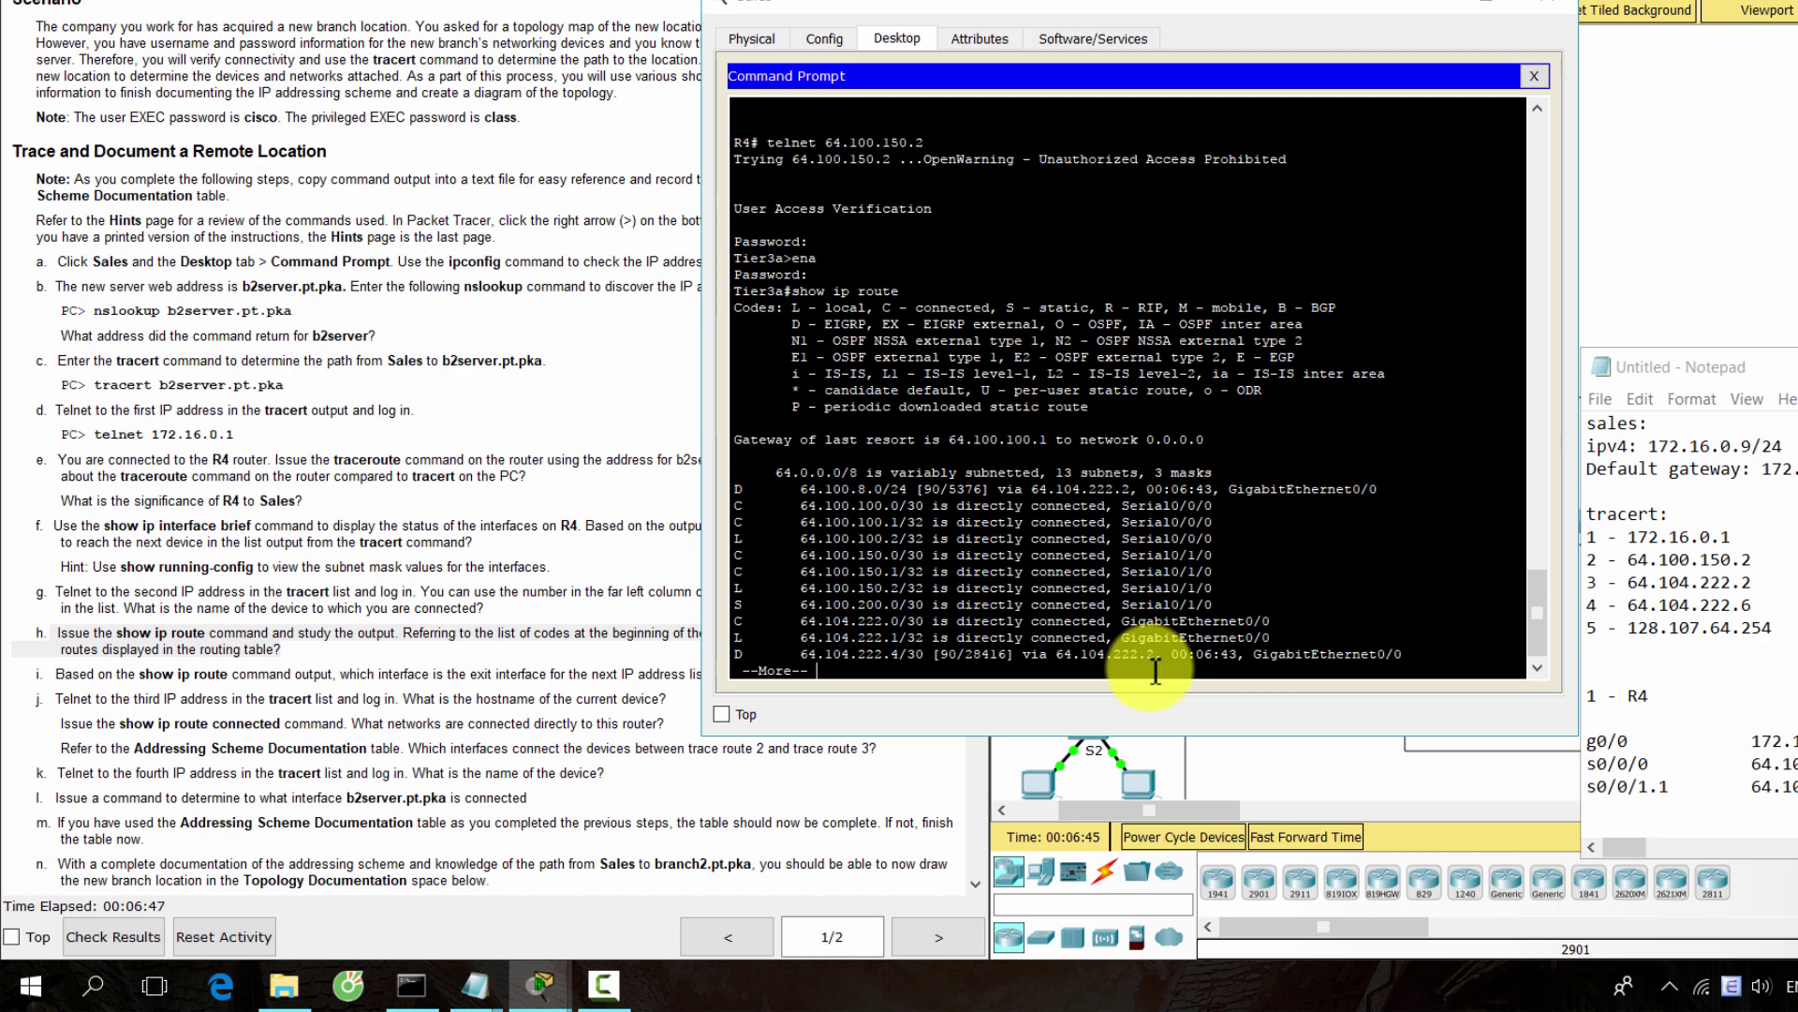
{"action": "key", "text": "space"}
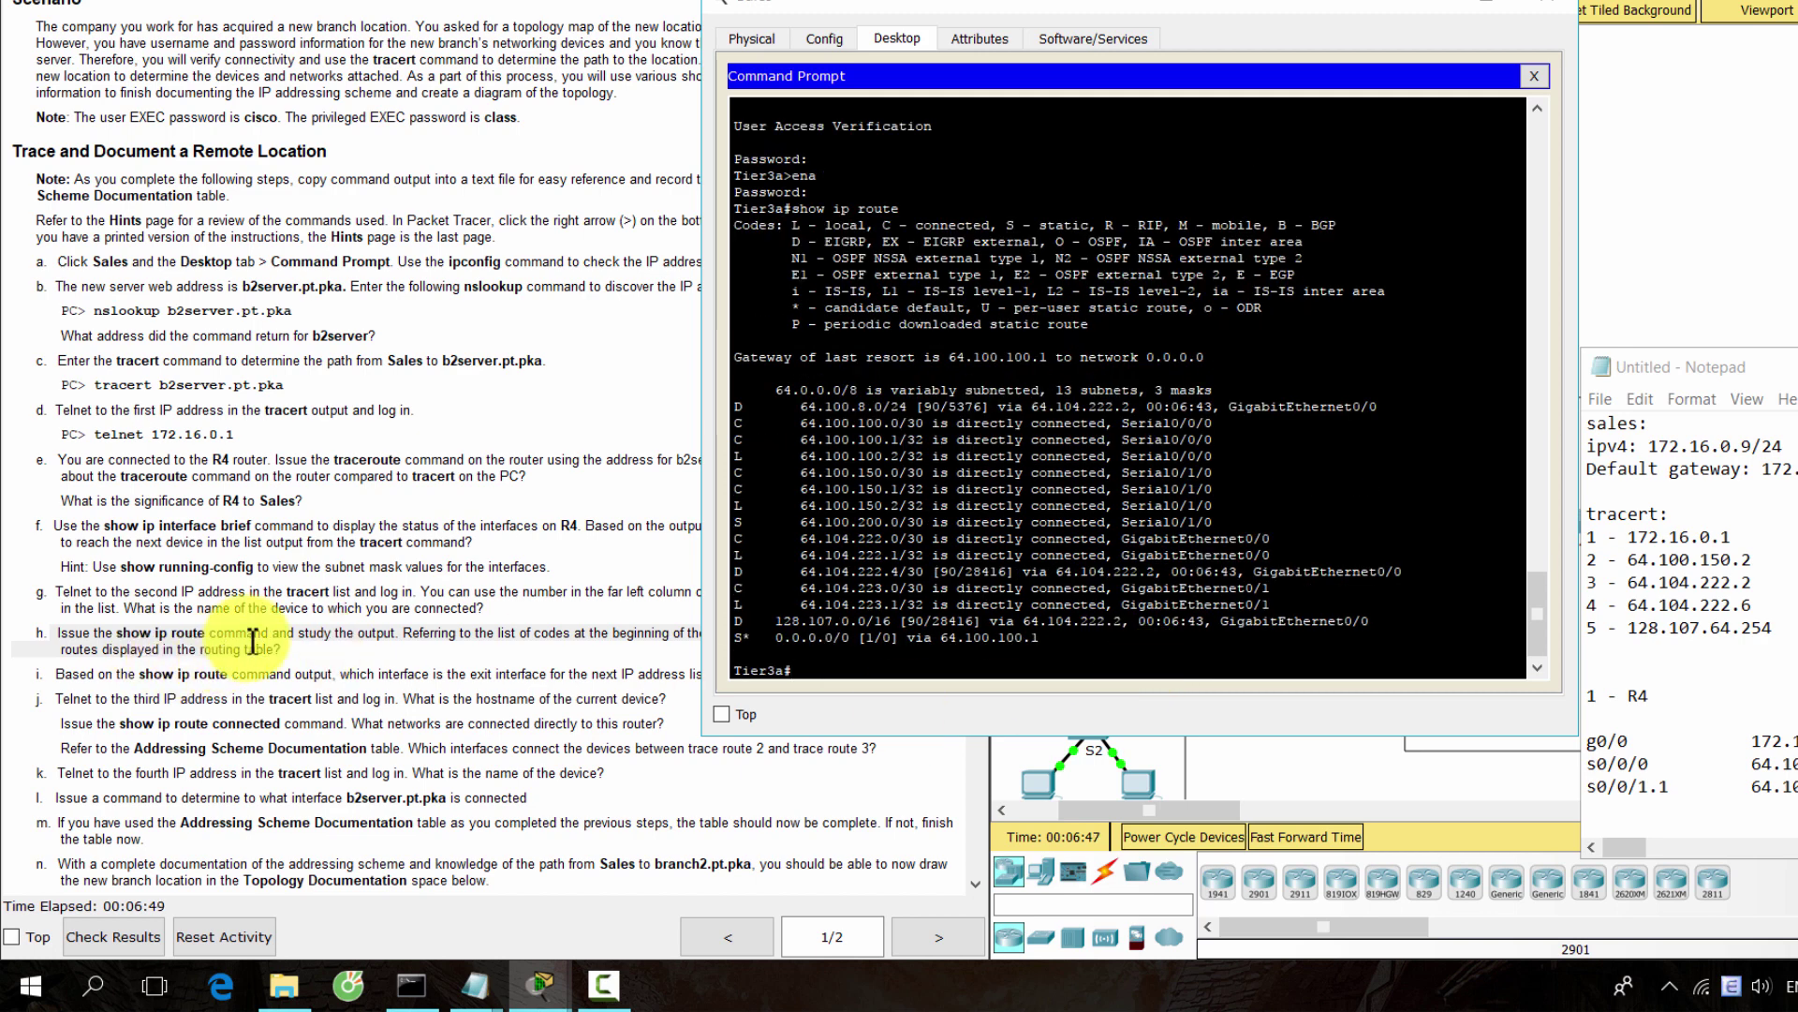
{"action": "left_click", "coordinate": [253, 642]}
Review instruction steps h and i on route types and the exit interface
{"action": "left_click_drag", "start_coordinate": [761, 634], "coordinate": [932, 652]}
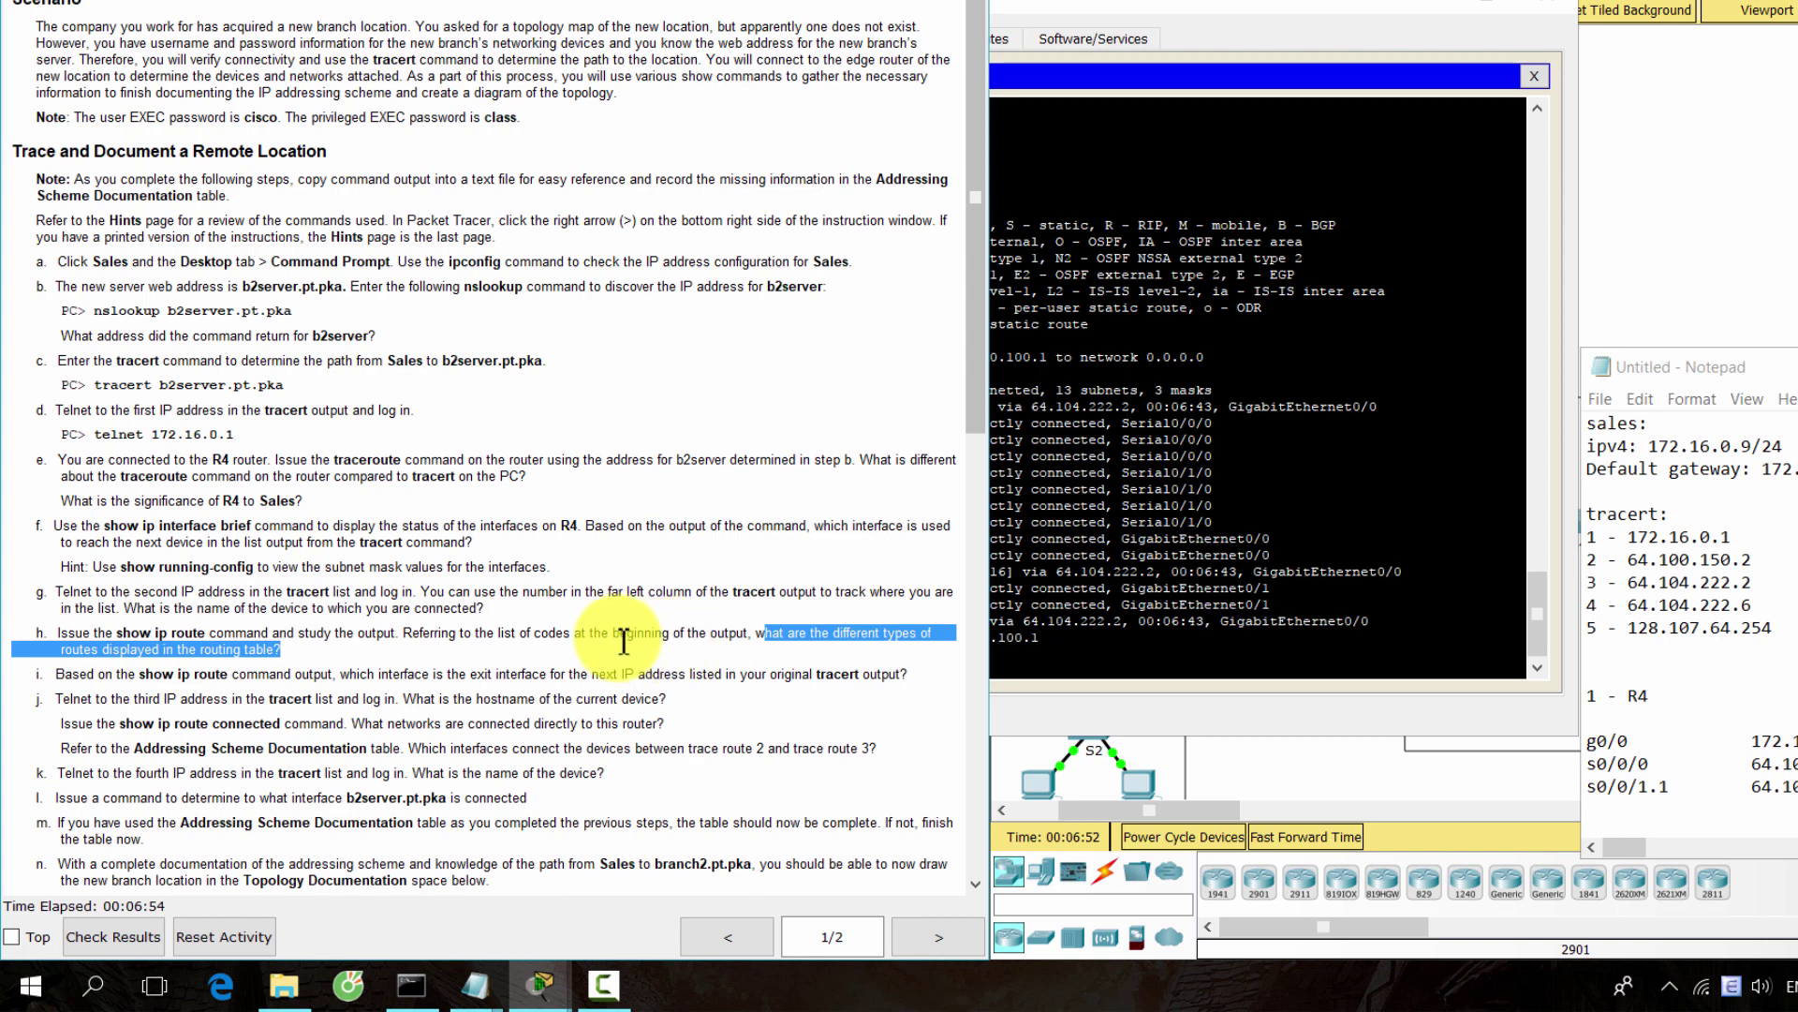
{"action": "left_click", "coordinate": [584, 654]}
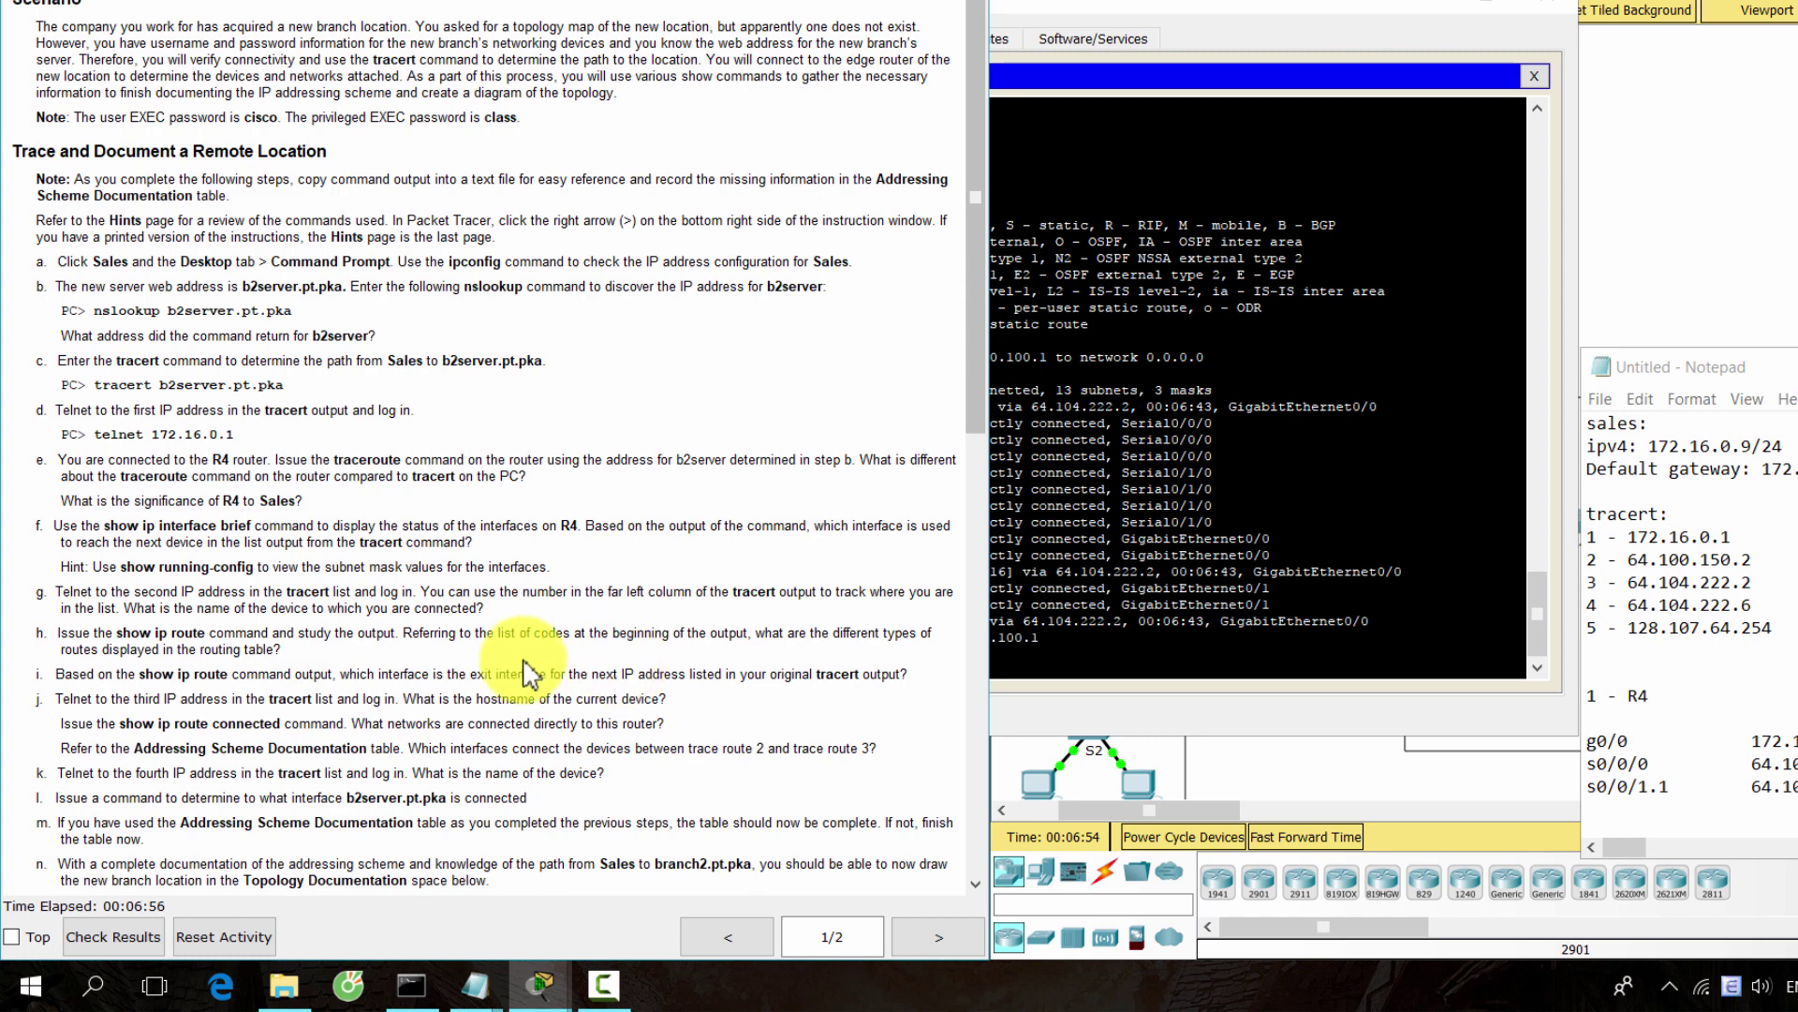
{"action": "left_click_drag", "start_coordinate": [367, 675], "coordinate": [907, 675]}
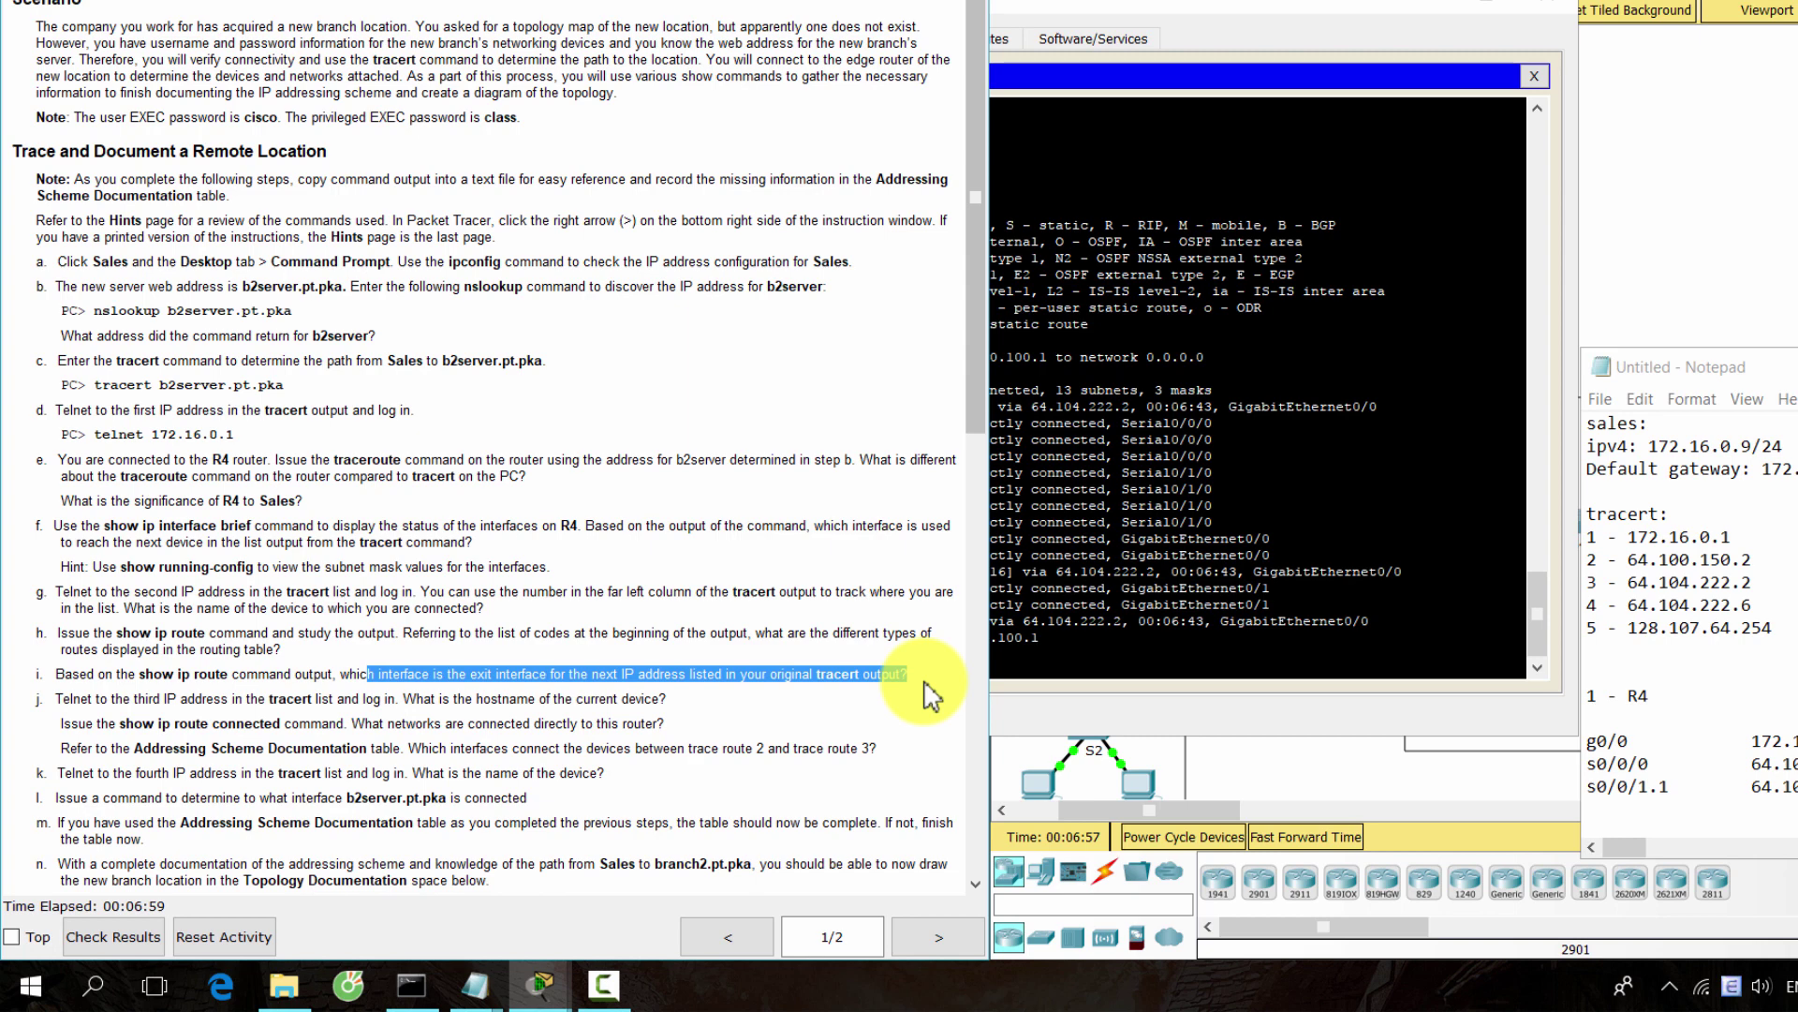
{"action": "left_click", "coordinate": [1101, 667]}
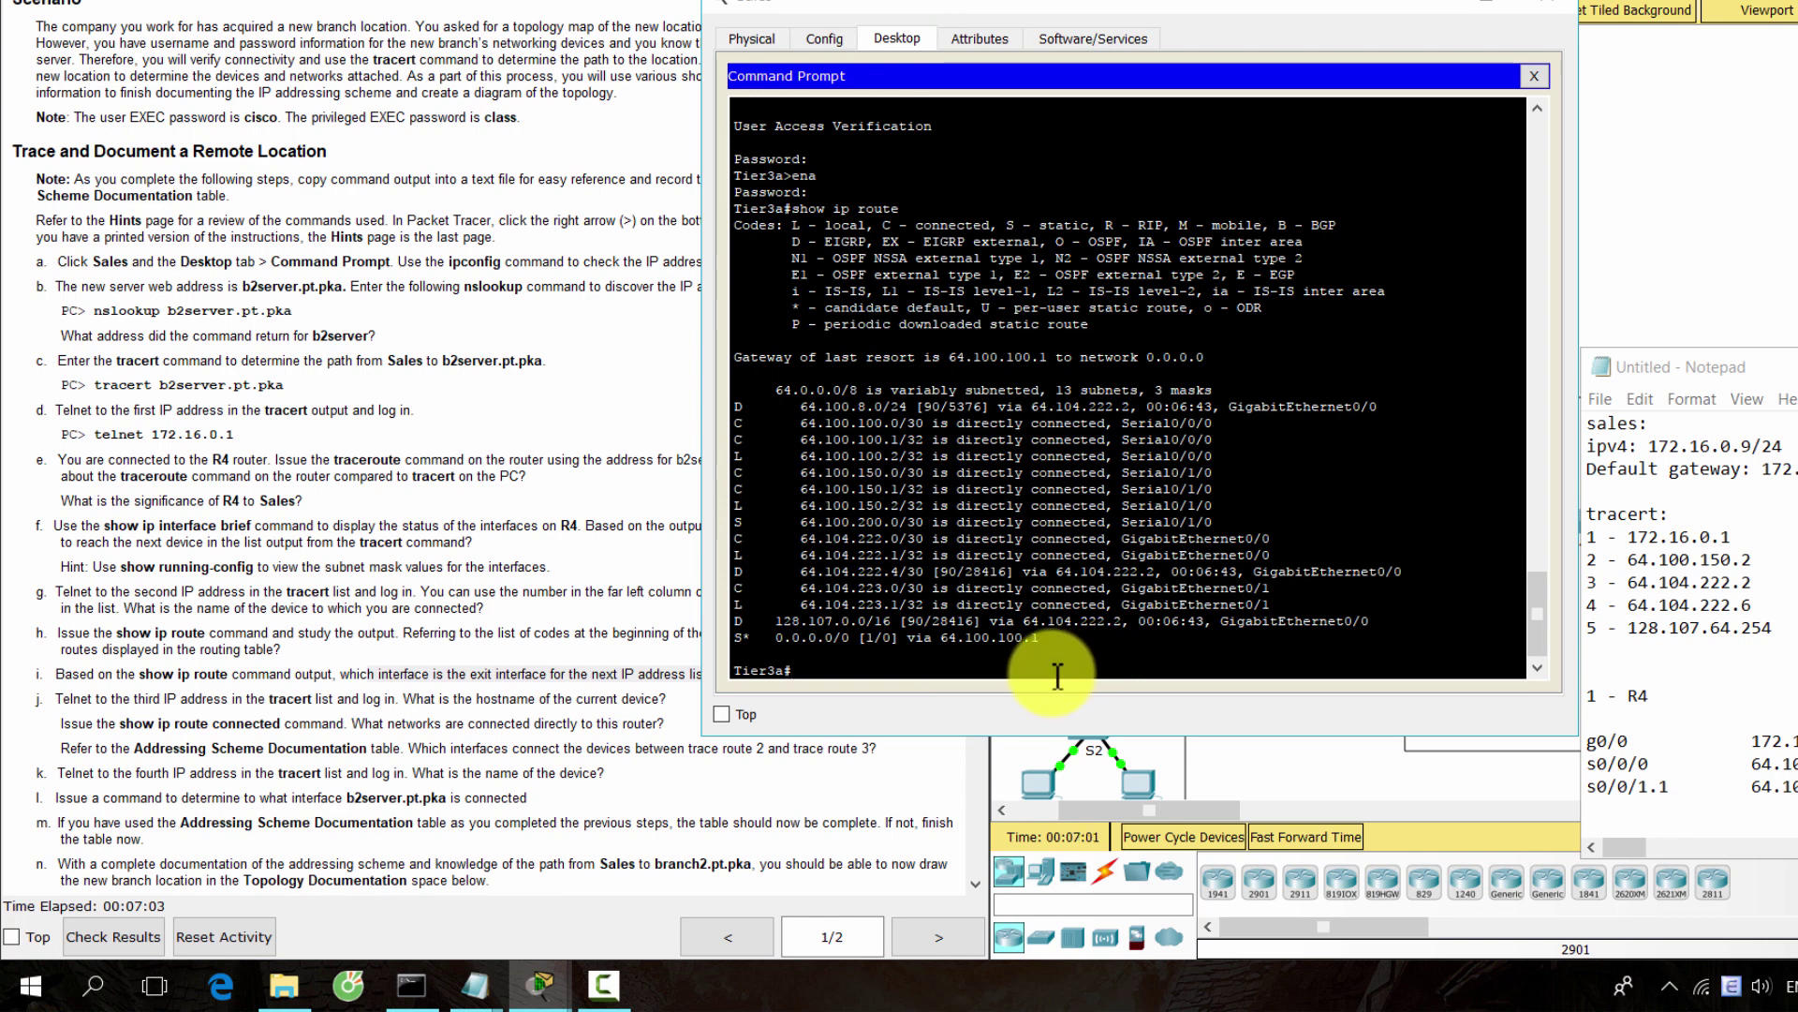
Read step j of the lab instructions
{"action": "left_click", "coordinate": [147, 720]}
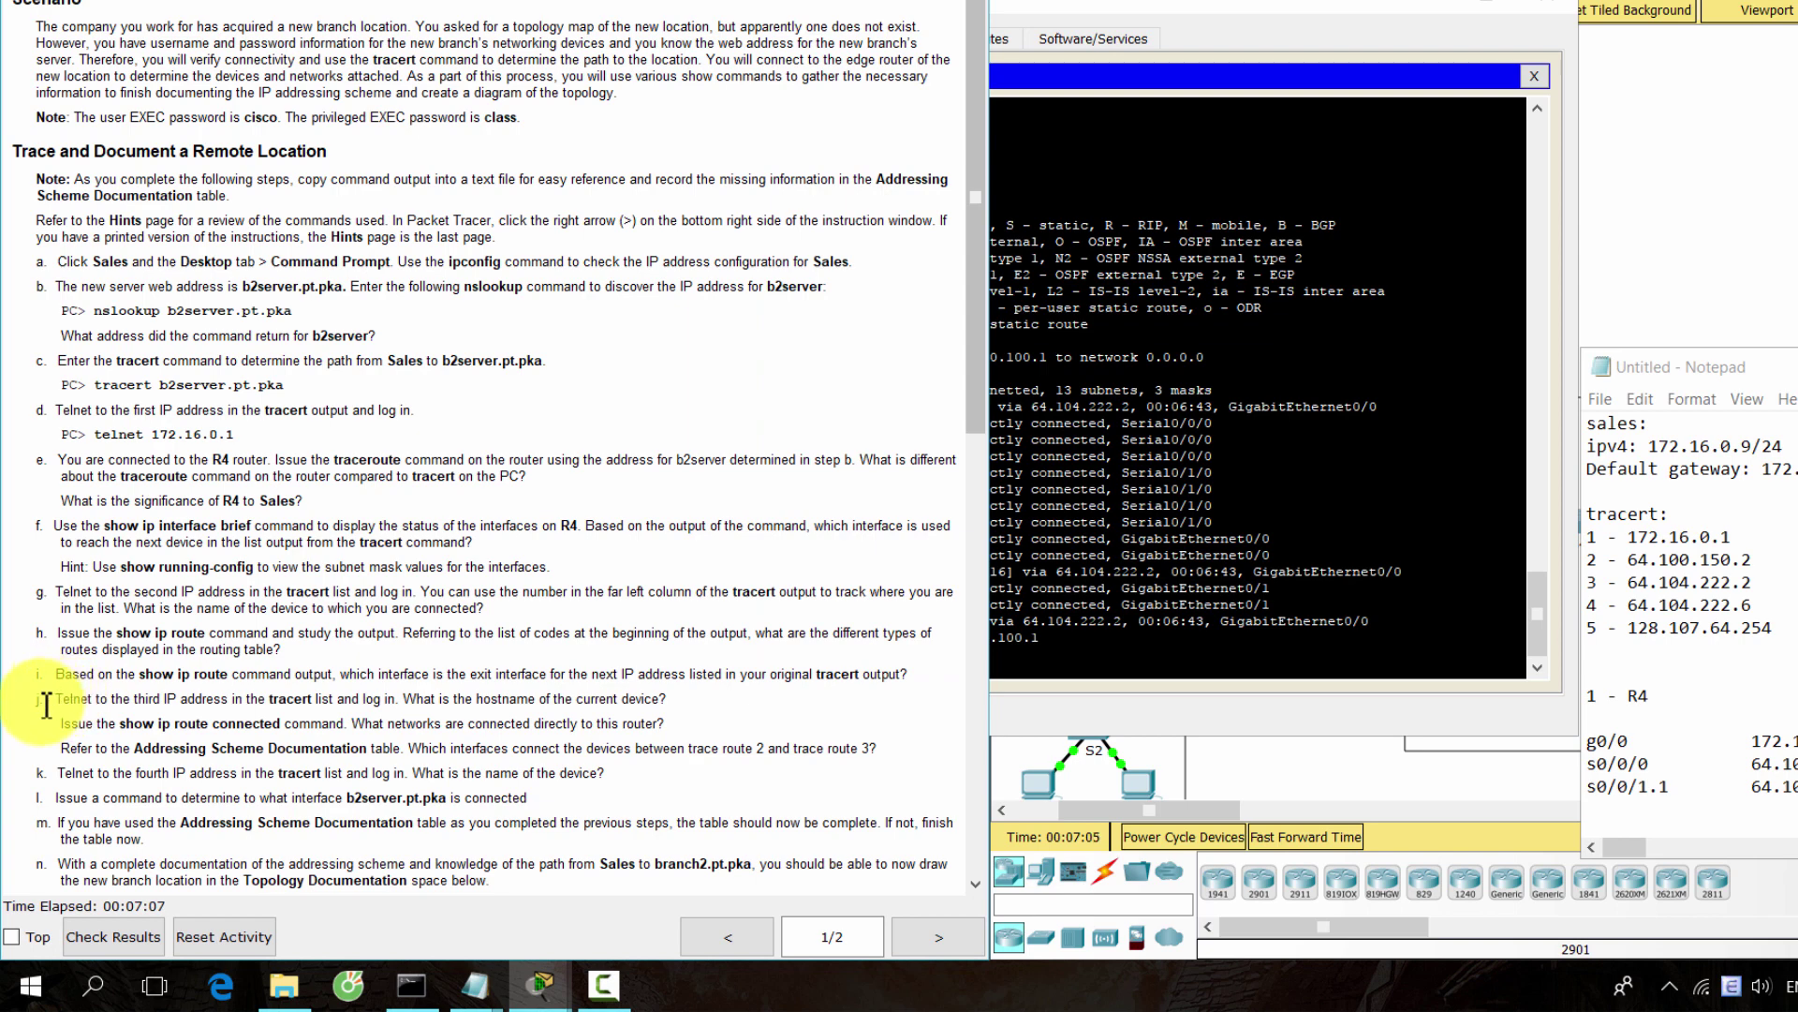
{"action": "left_click_drag", "start_coordinate": [46, 705], "coordinate": [709, 716]}
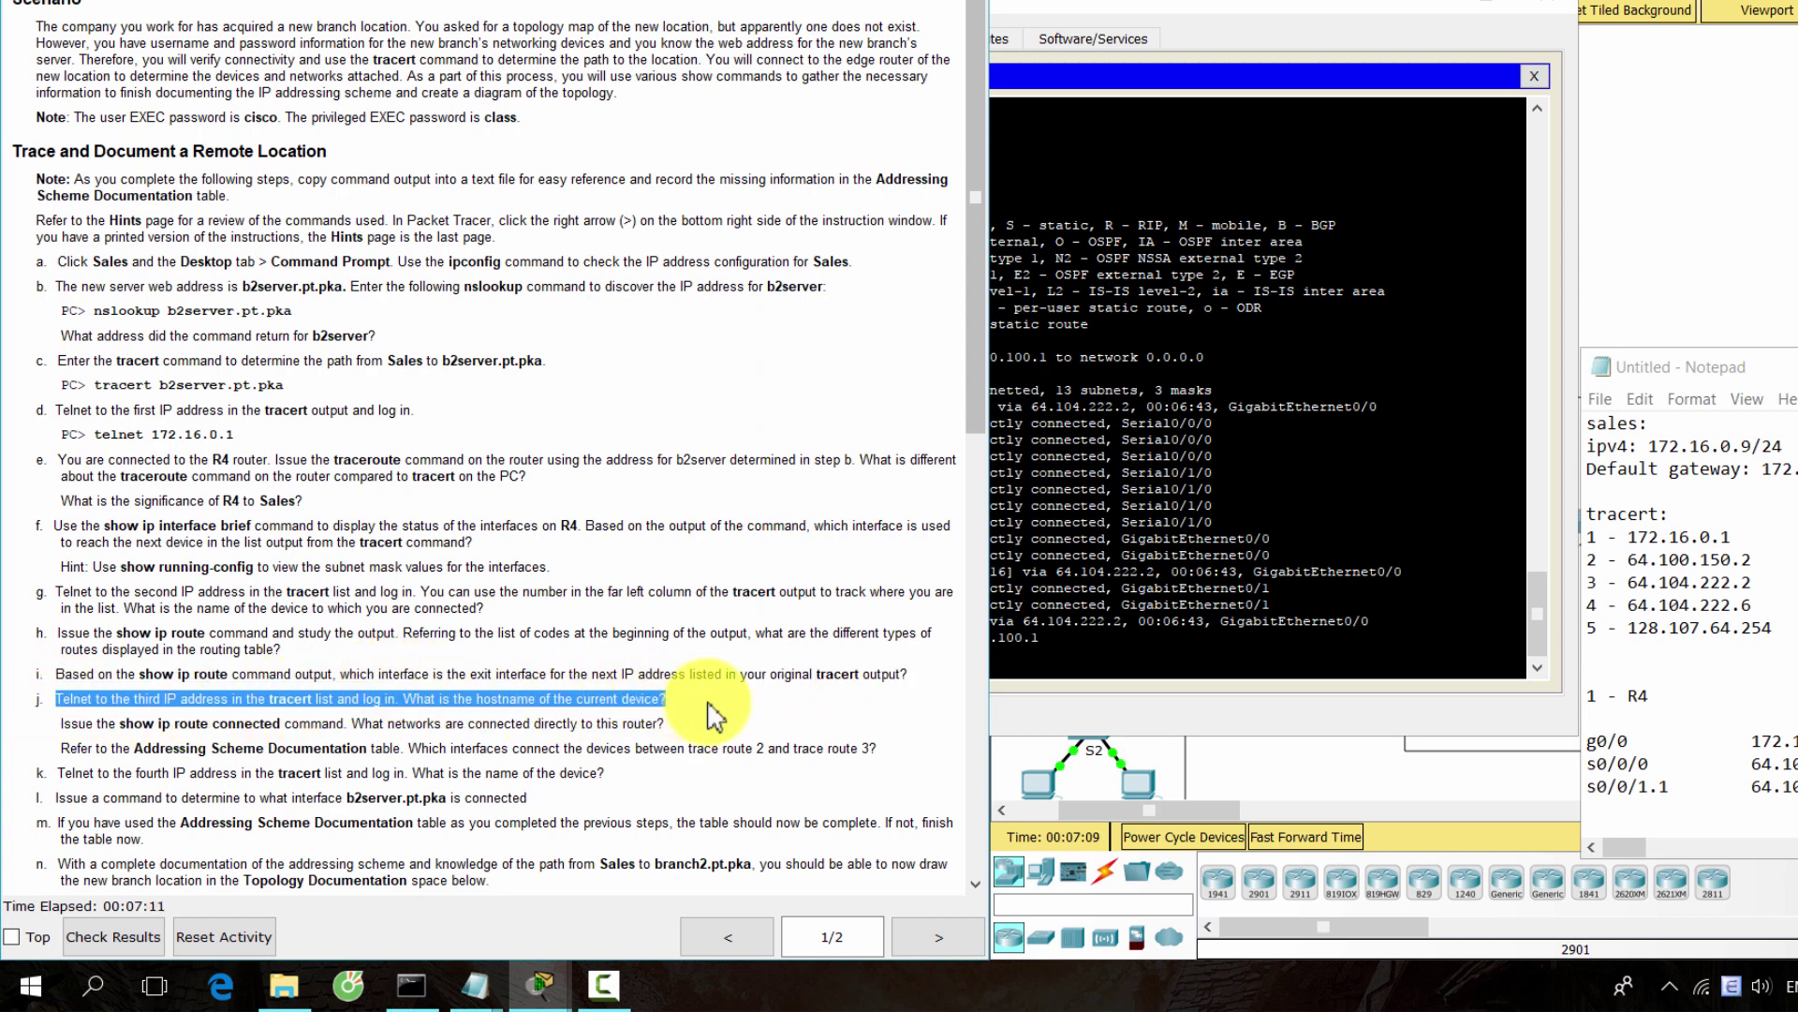
{"action": "left_click", "coordinate": [1085, 678]}
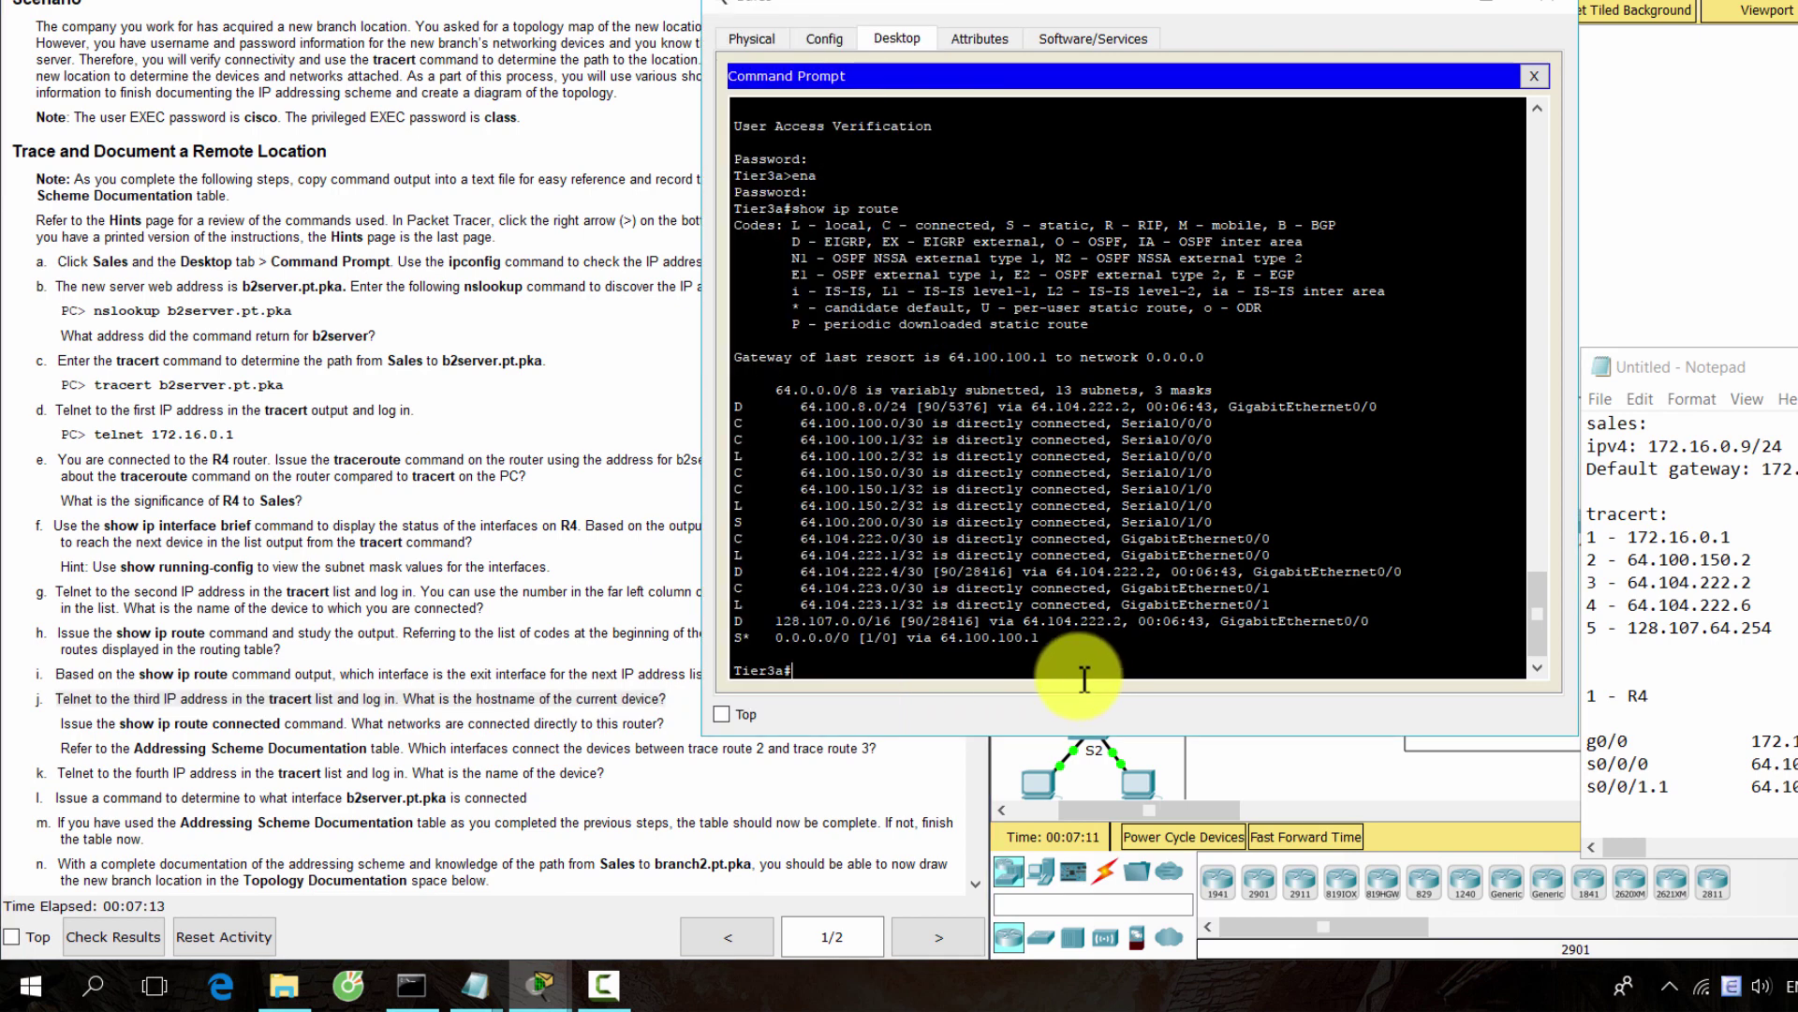
Copy the third hop address 64.104.222.2 from the Notepad tracert notes
{"action": "left_click", "coordinate": [1718, 602]}
{"action": "left_click_drag", "start_coordinate": [1628, 581], "coordinate": [1752, 581]}
{"action": "left_click", "coordinate": [871, 673]}
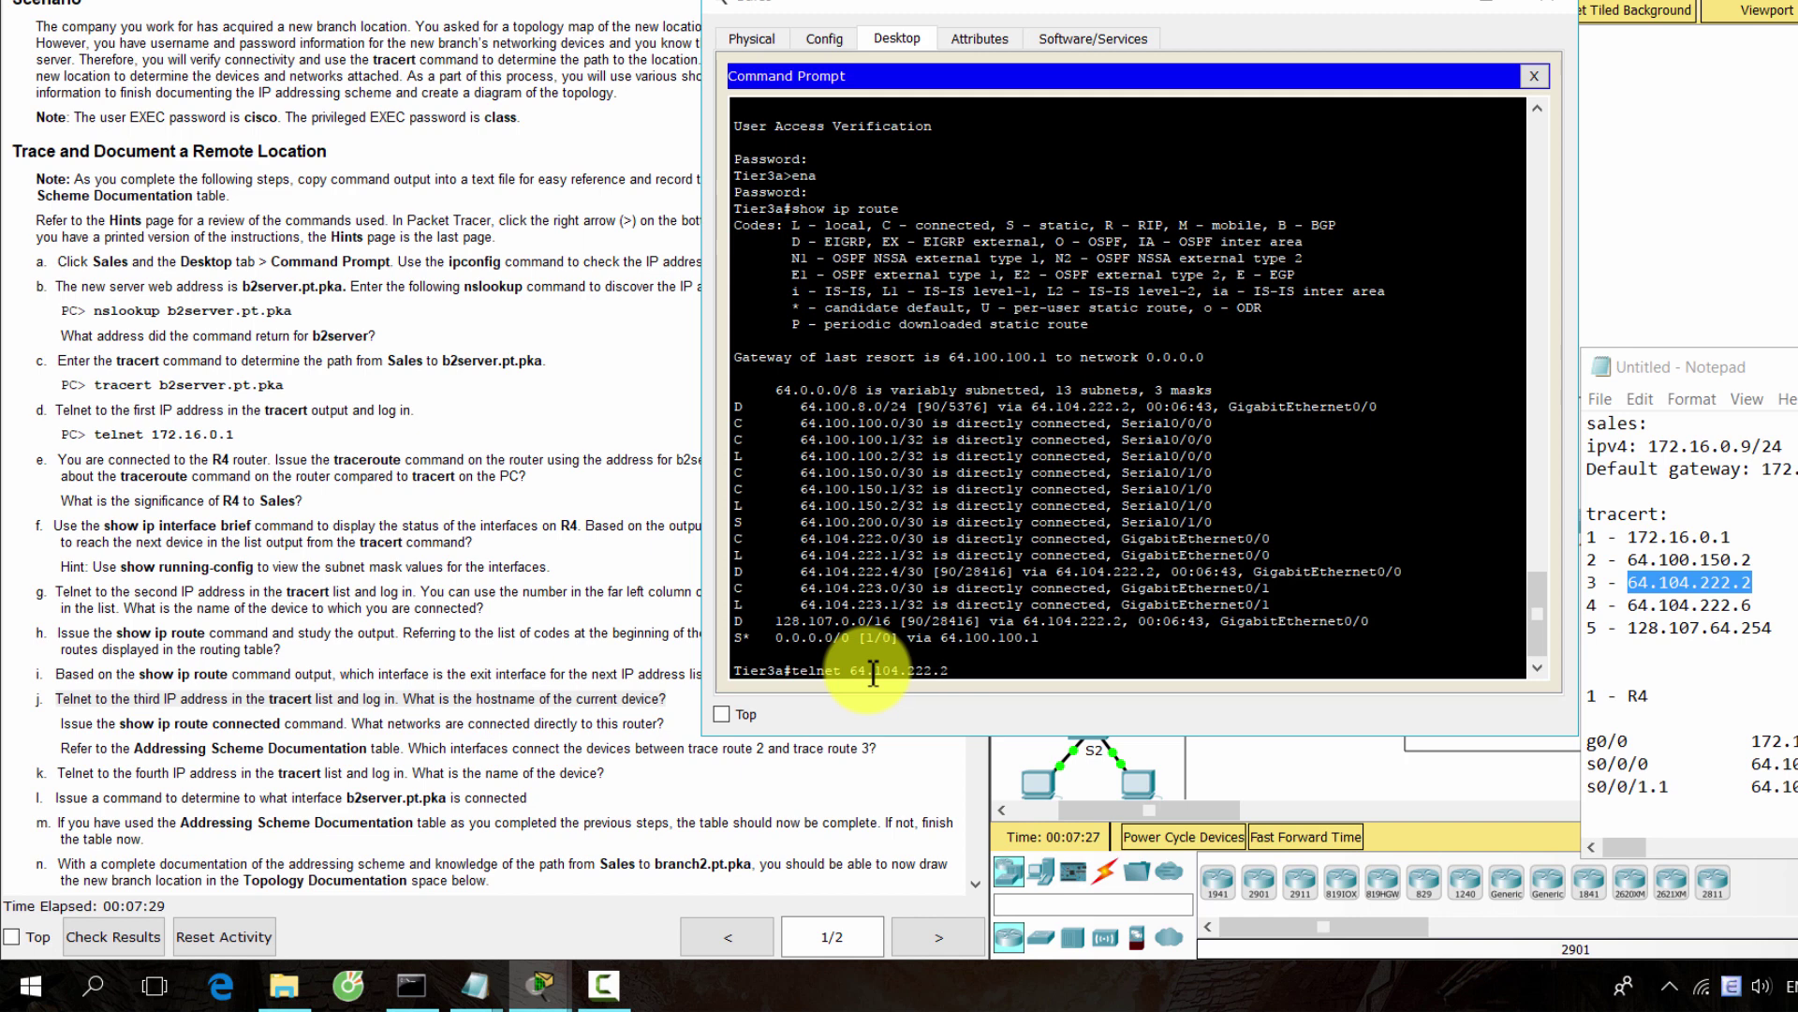
{"action": "key", "text": "Return"}
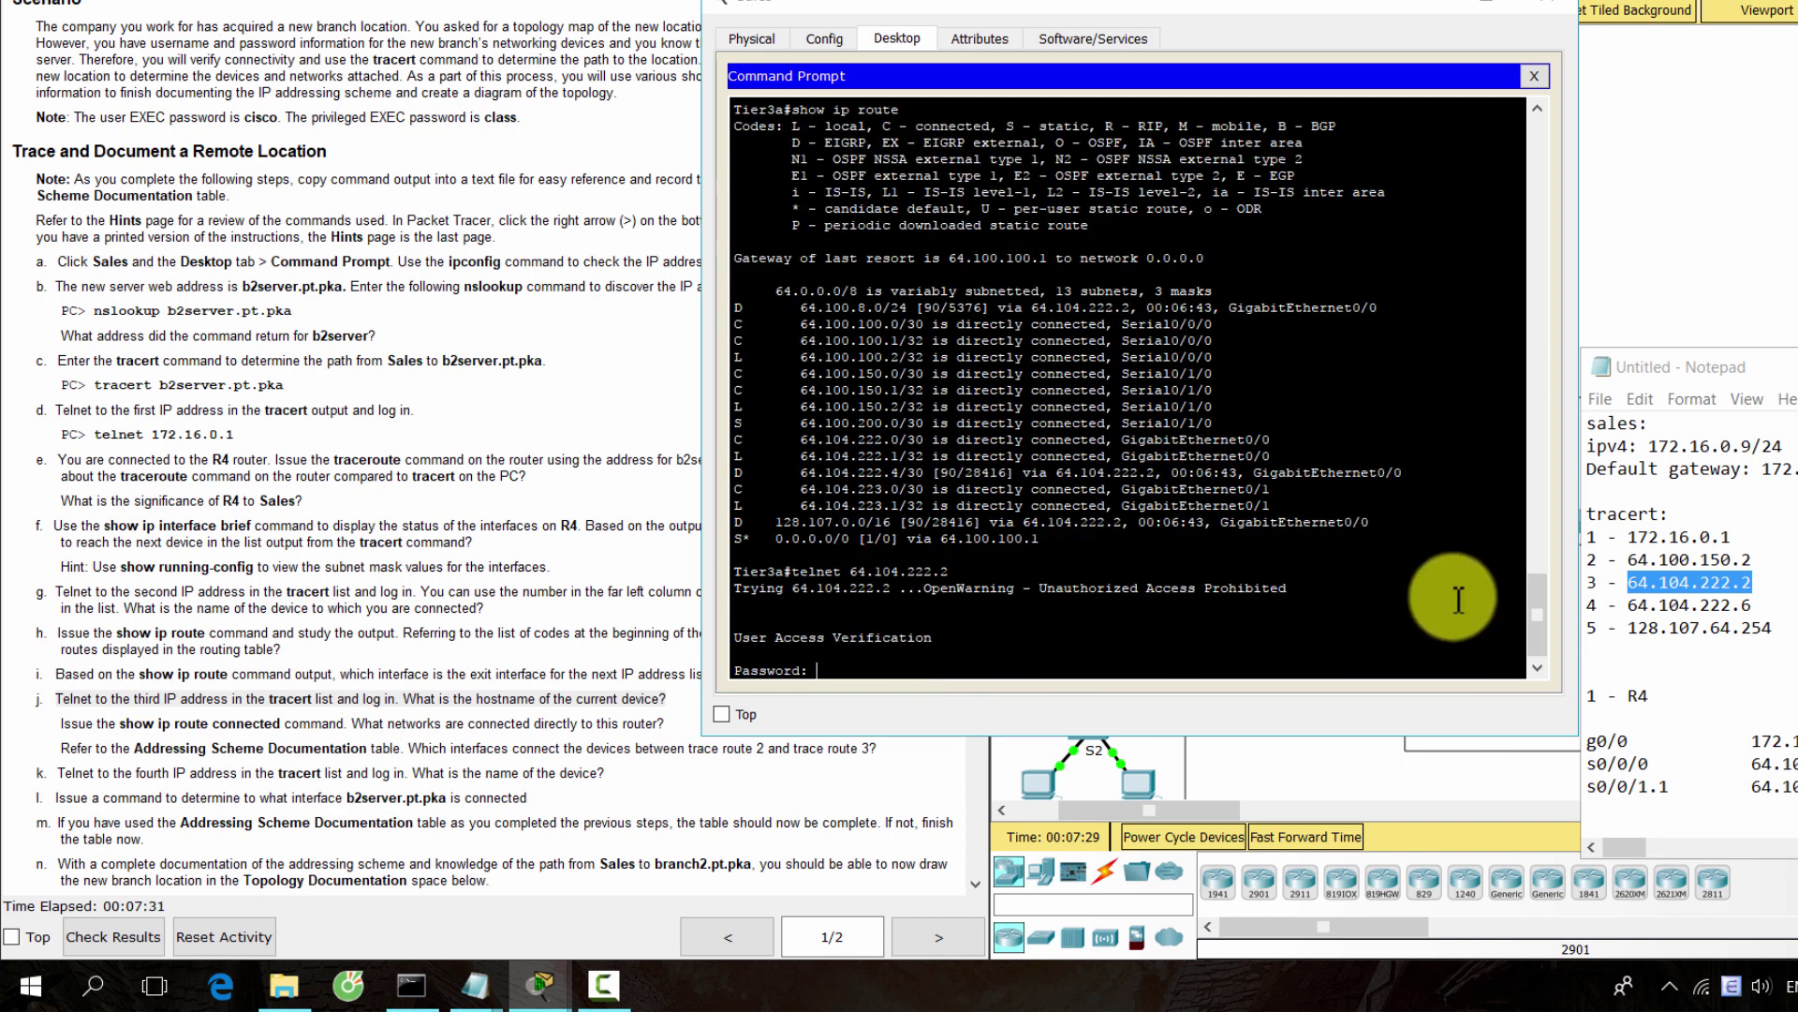
{"action": "type", "text": "cisco"}
{"action": "key", "text": "Return"}
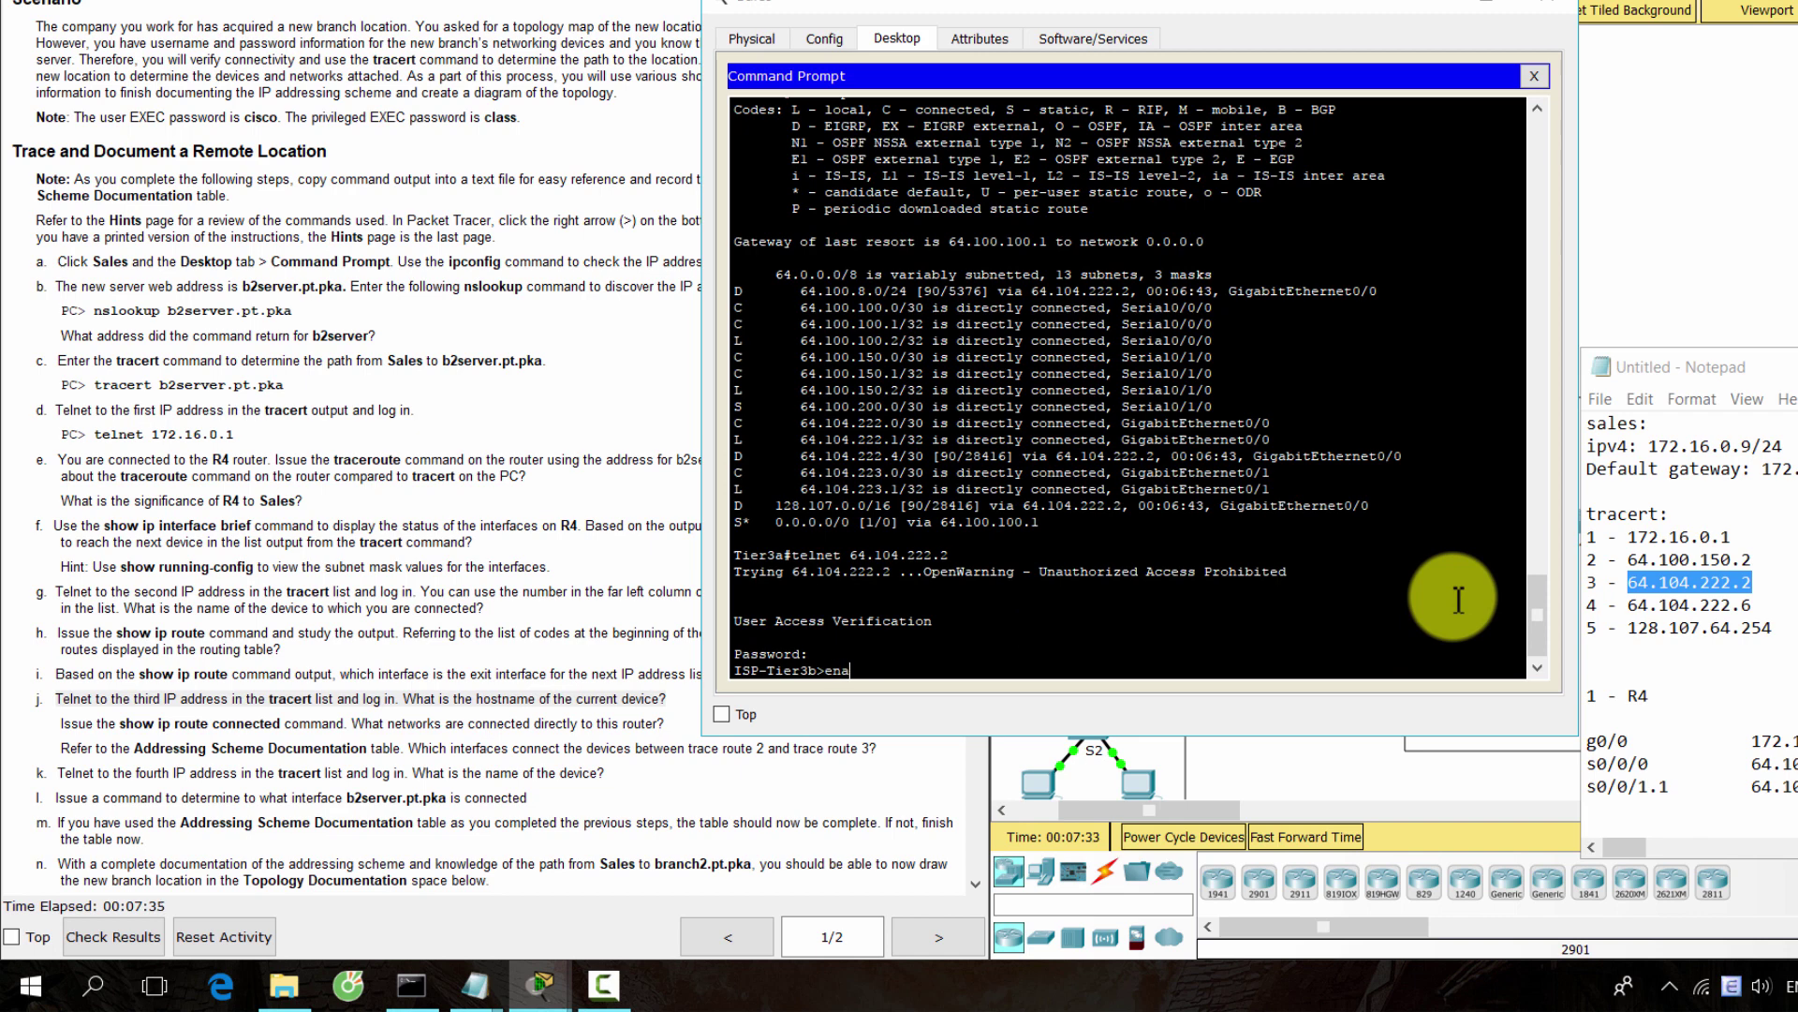
{"action": "type", "text": "ena"}
{"action": "key", "text": "Return"}
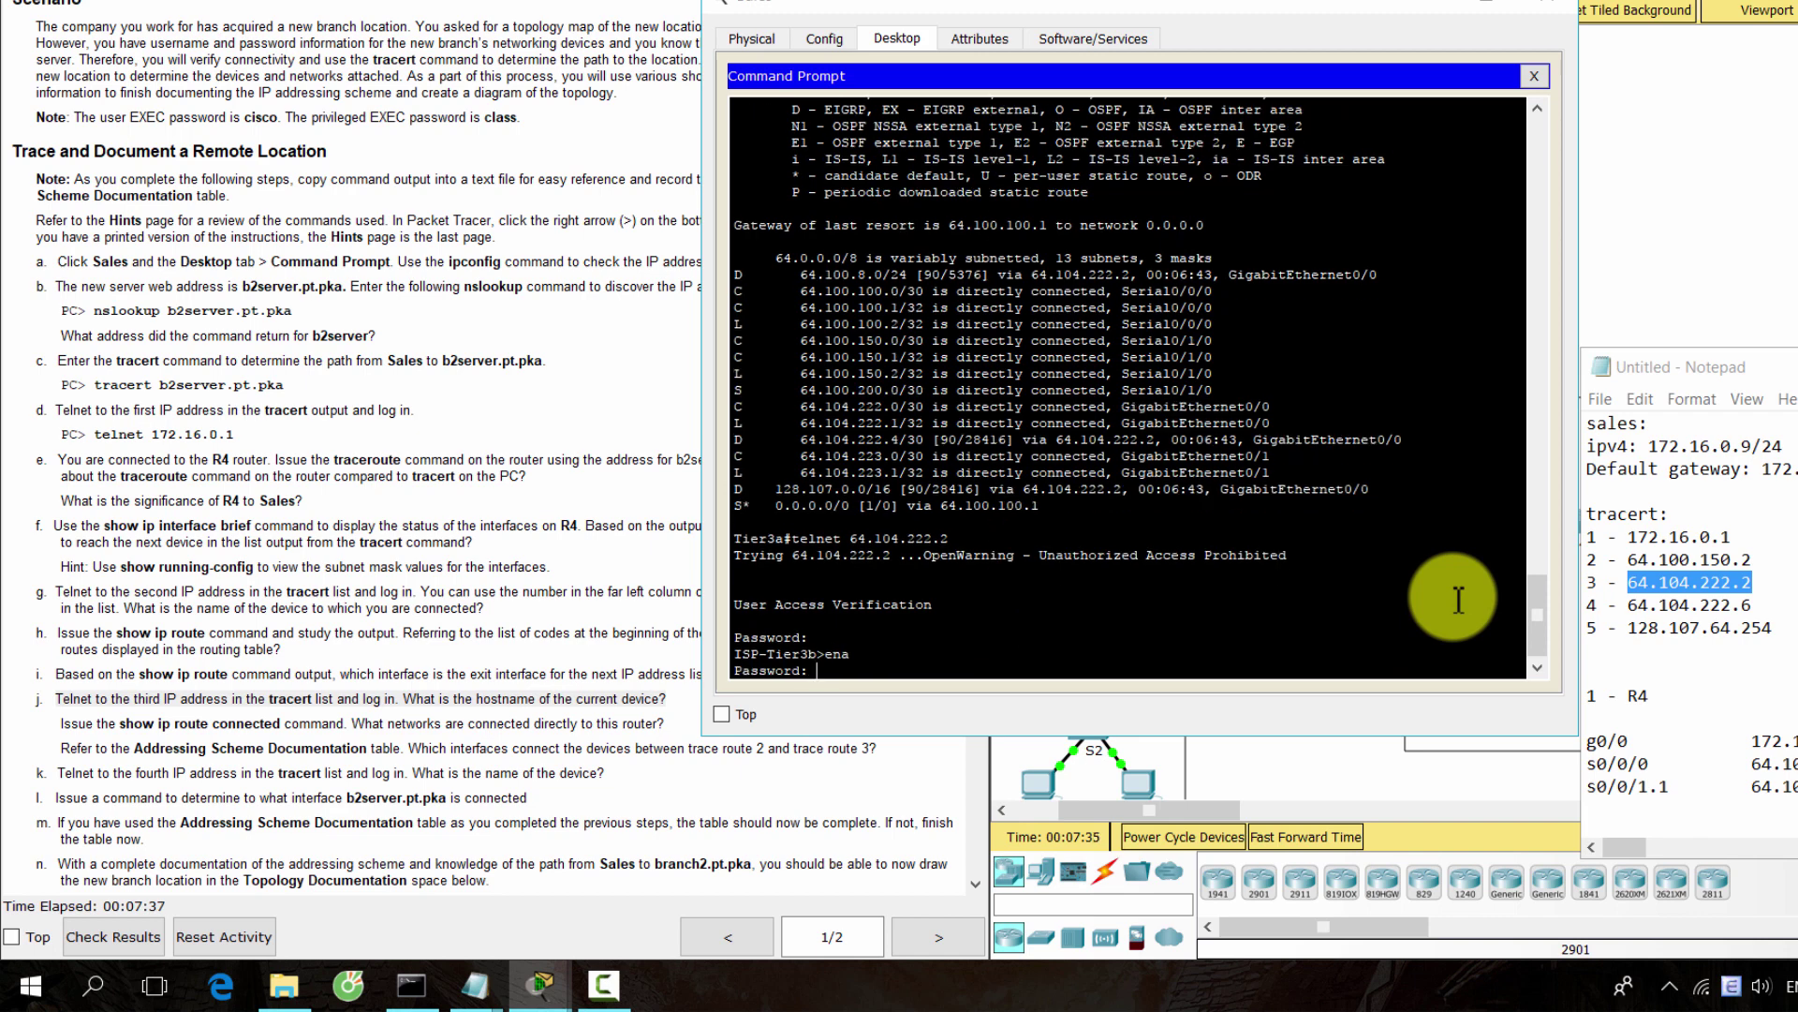
{"action": "key", "text": "Return"}
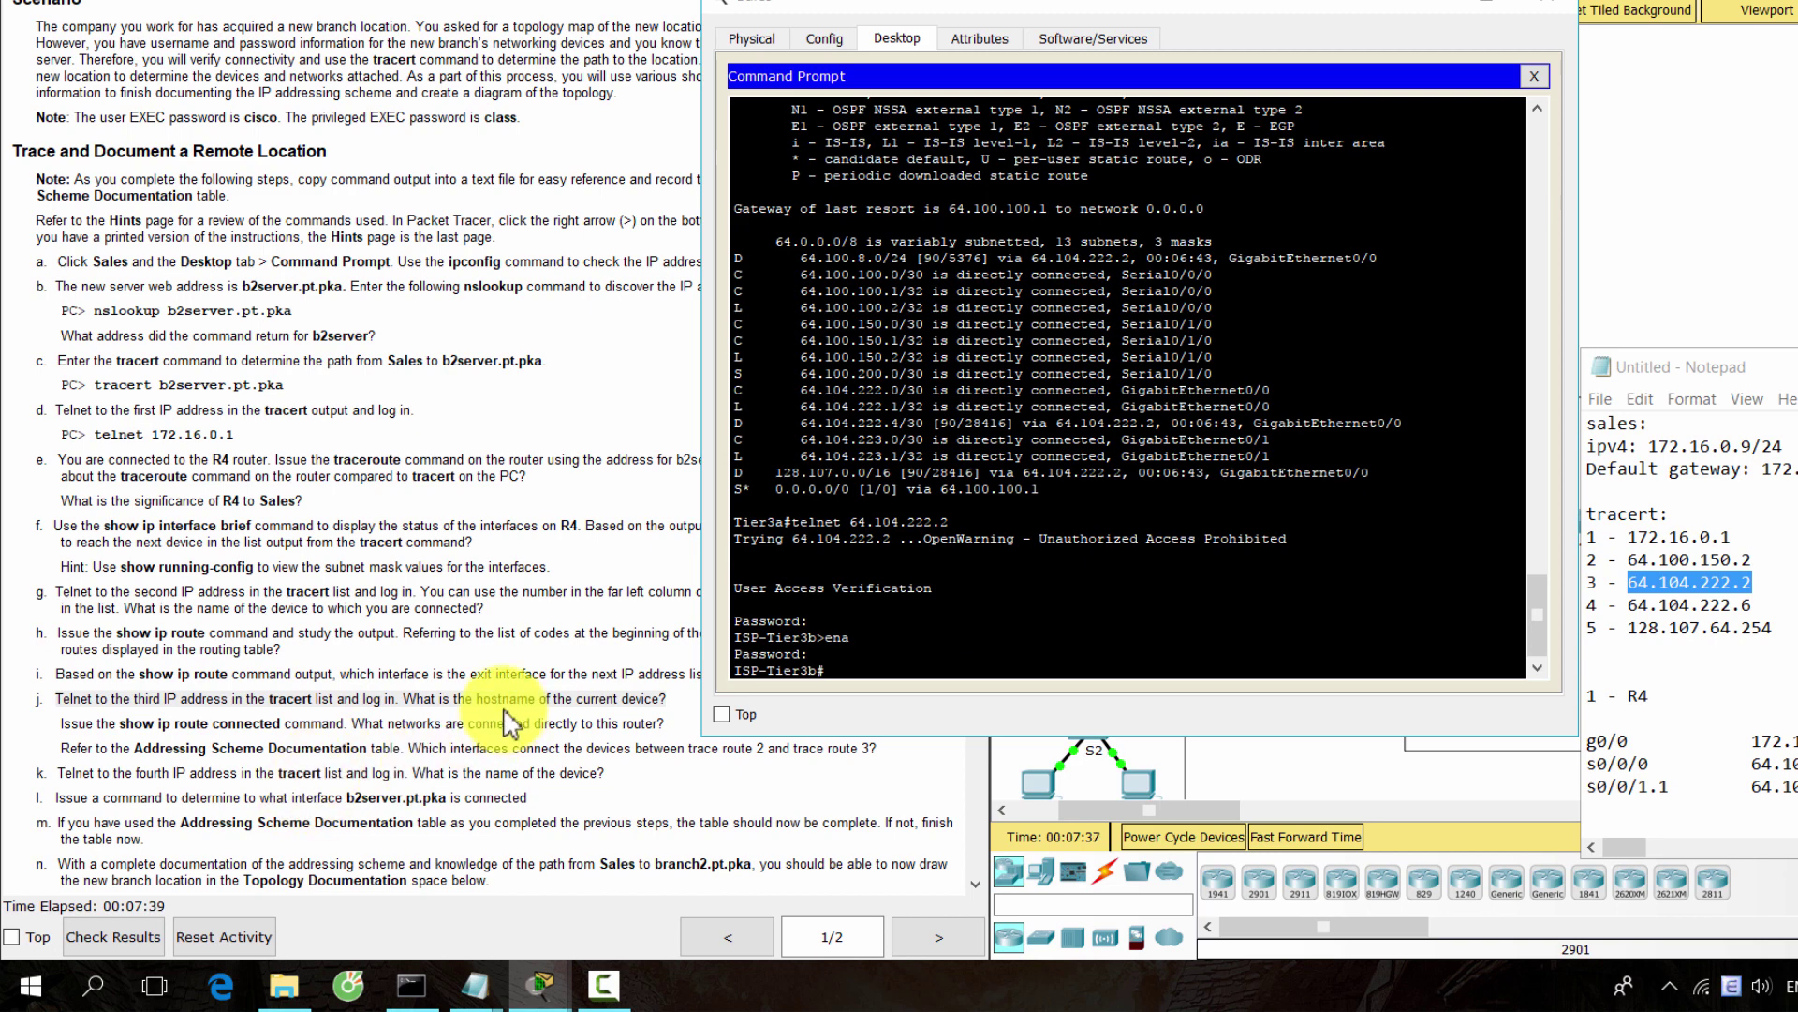
Read step j's hostname and connected-network questions, then enter 'show ip route connected'
{"action": "left_click", "coordinate": [506, 721]}
{"action": "left_click_drag", "start_coordinate": [449, 698], "coordinate": [663, 699]}
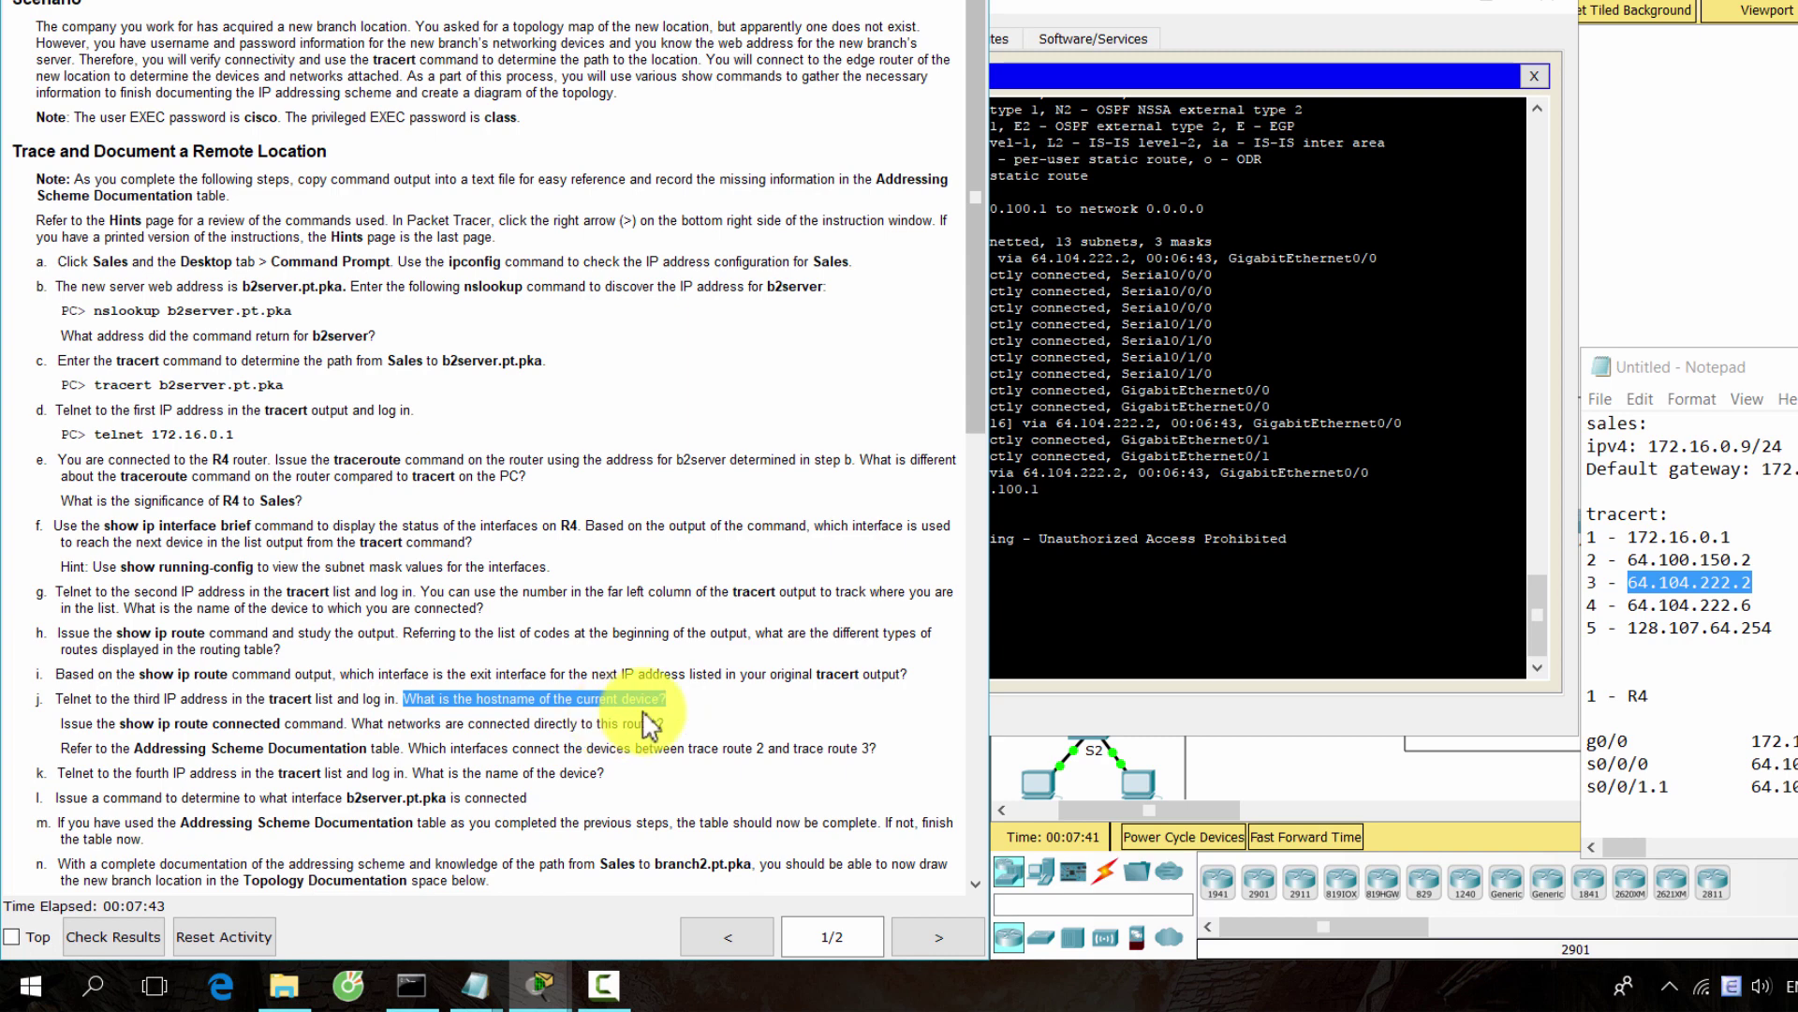
{"action": "left_click", "coordinate": [1000, 680]}
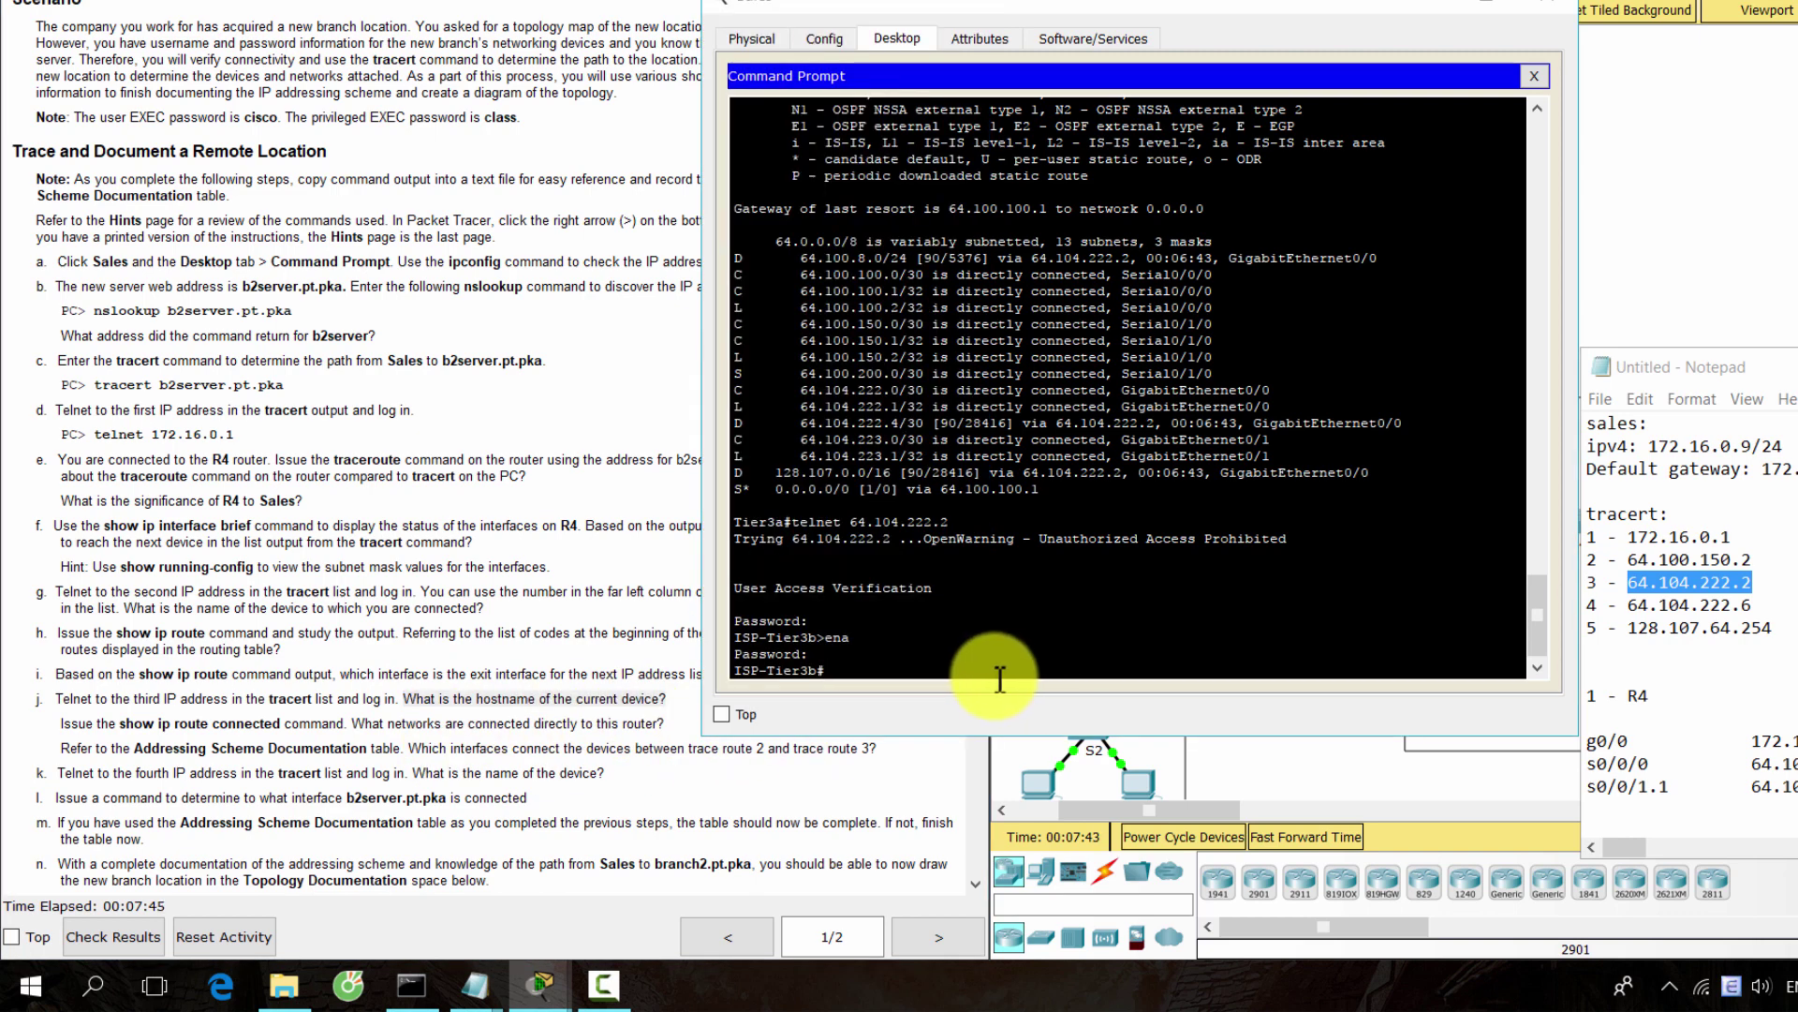
{"action": "left_click_drag", "start_coordinate": [60, 724], "coordinate": [683, 726]}
{"action": "left_click", "coordinate": [1014, 675]}
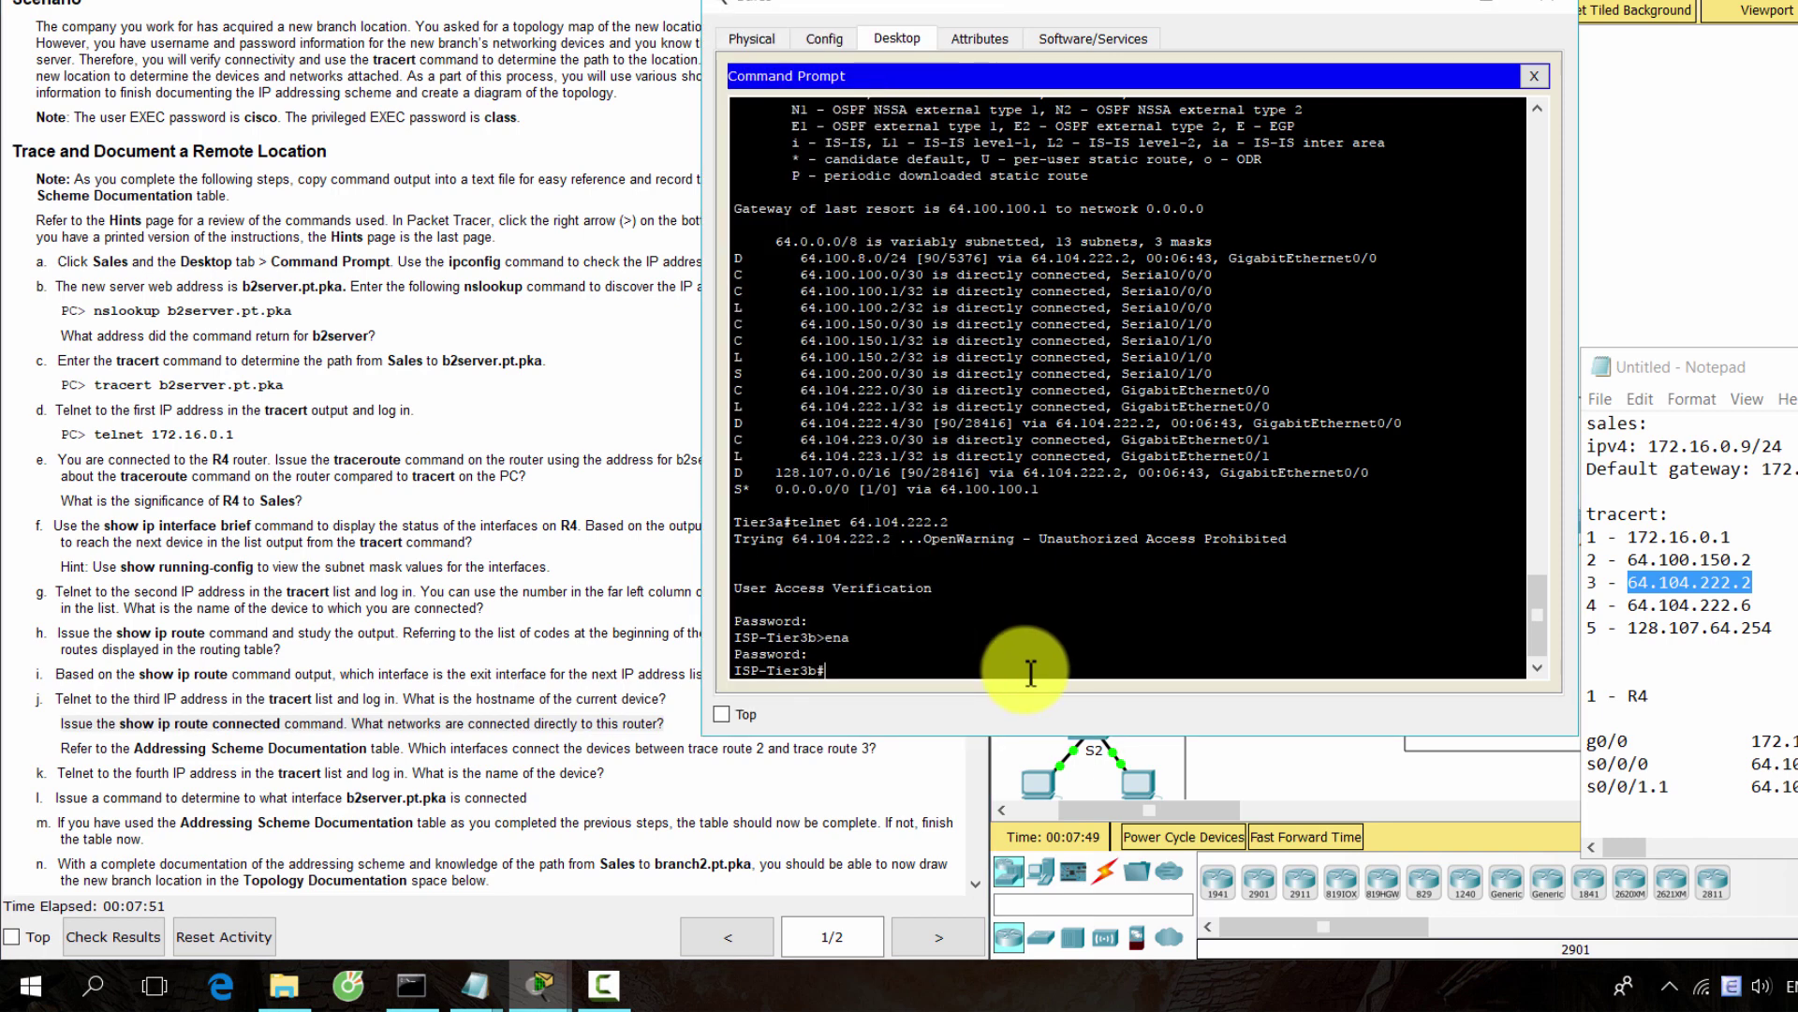
{"action": "type", "text": "show"}
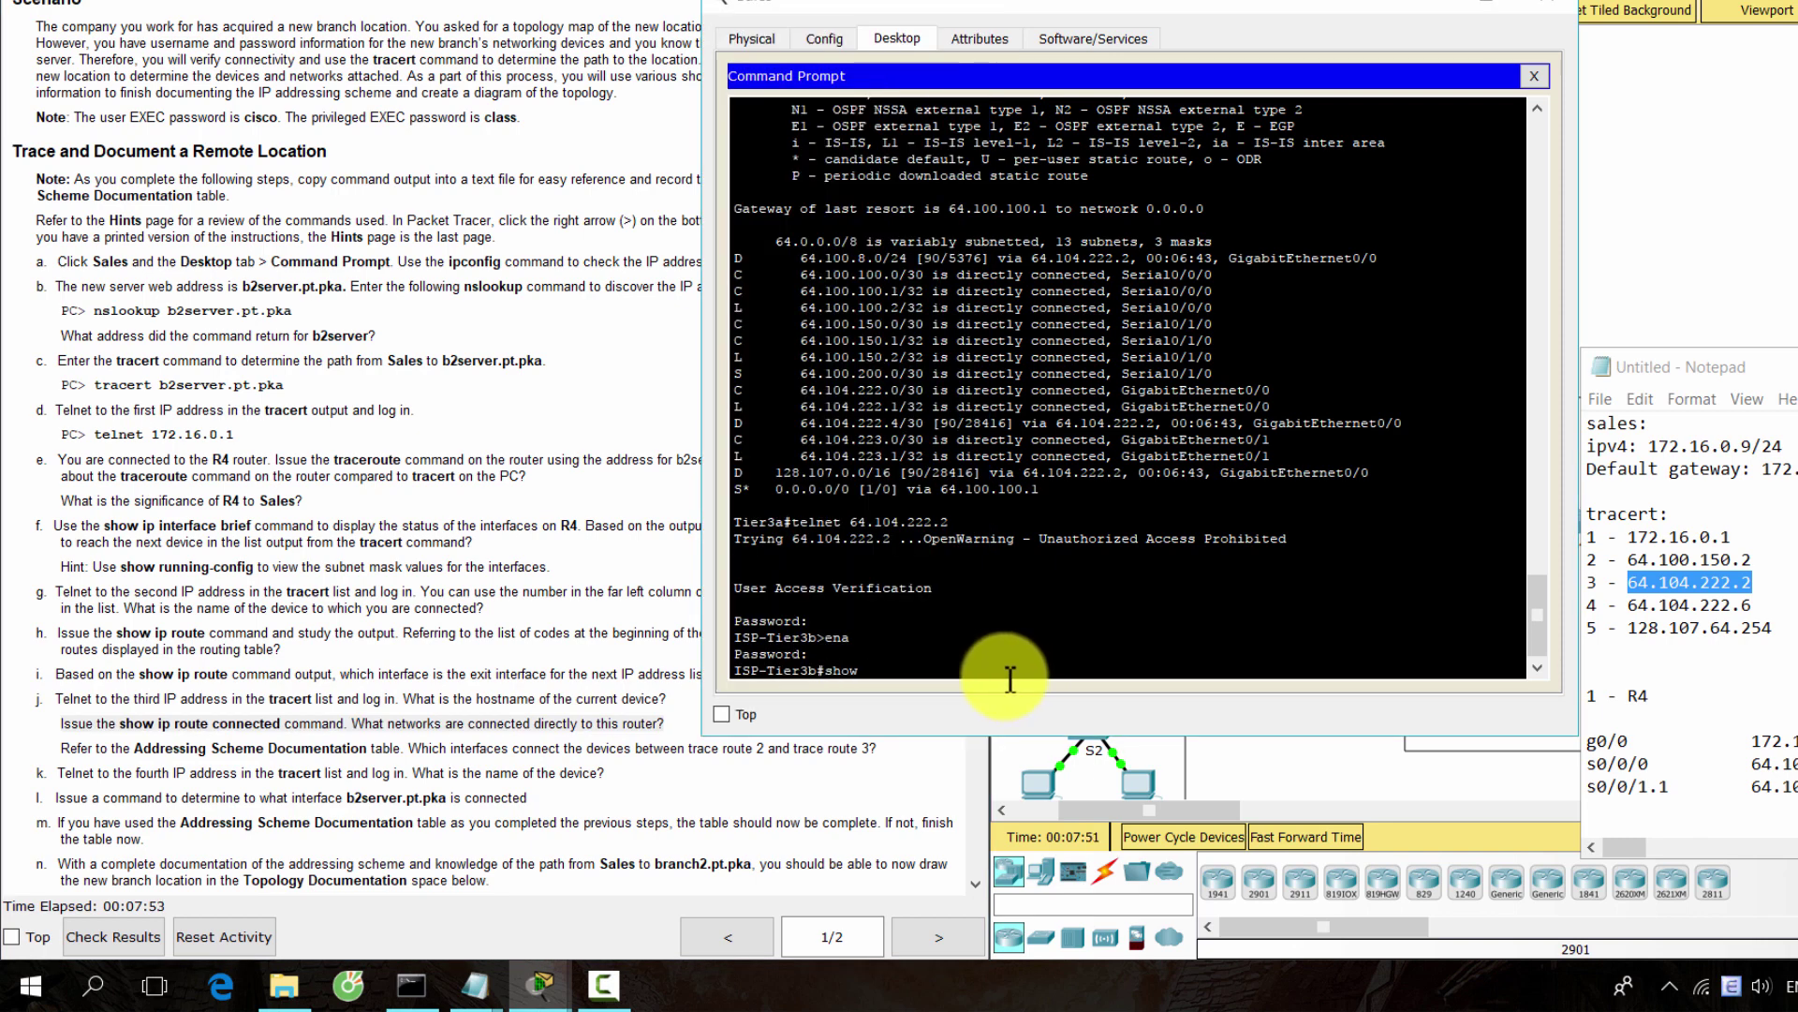
{"action": "type", "text": " ip route connected"}
Run show ip route connected on ISP-Tier3b, noting 64.104.222.4/30 on FastEthernet0/2
{"action": "key", "text": "Return"}
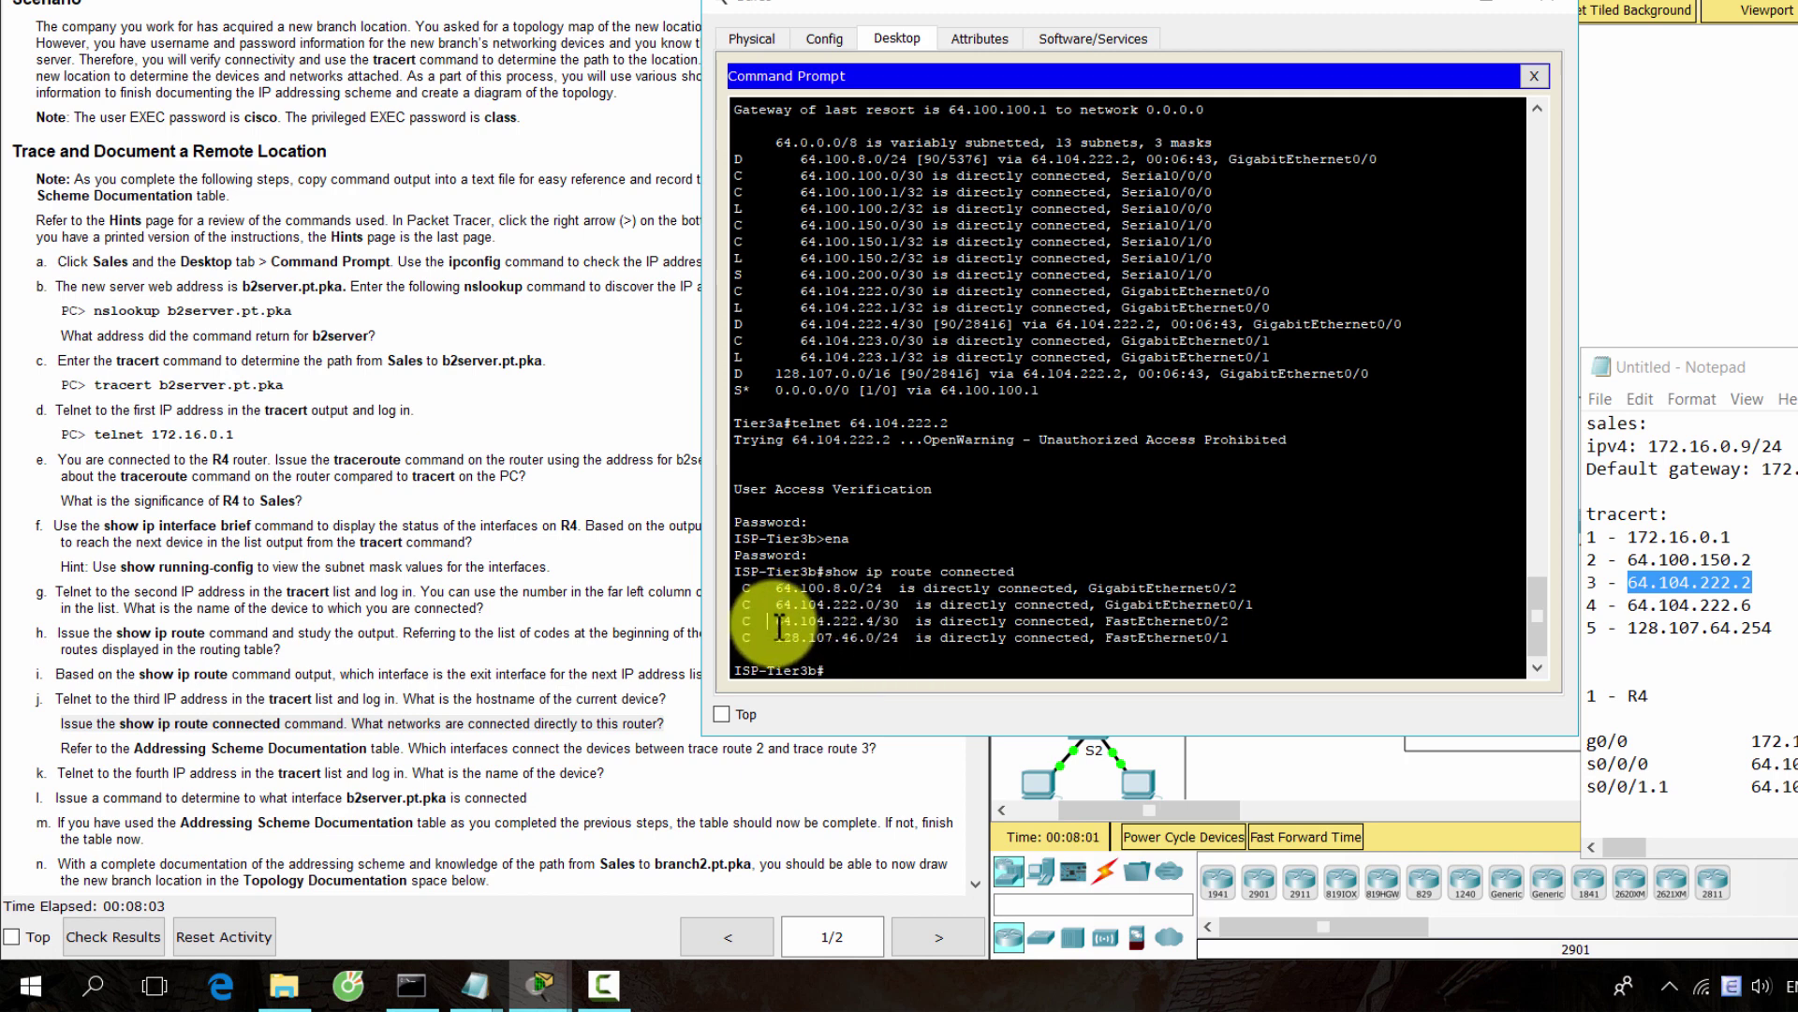
{"action": "left_click_drag", "start_coordinate": [778, 626], "coordinate": [1230, 624]}
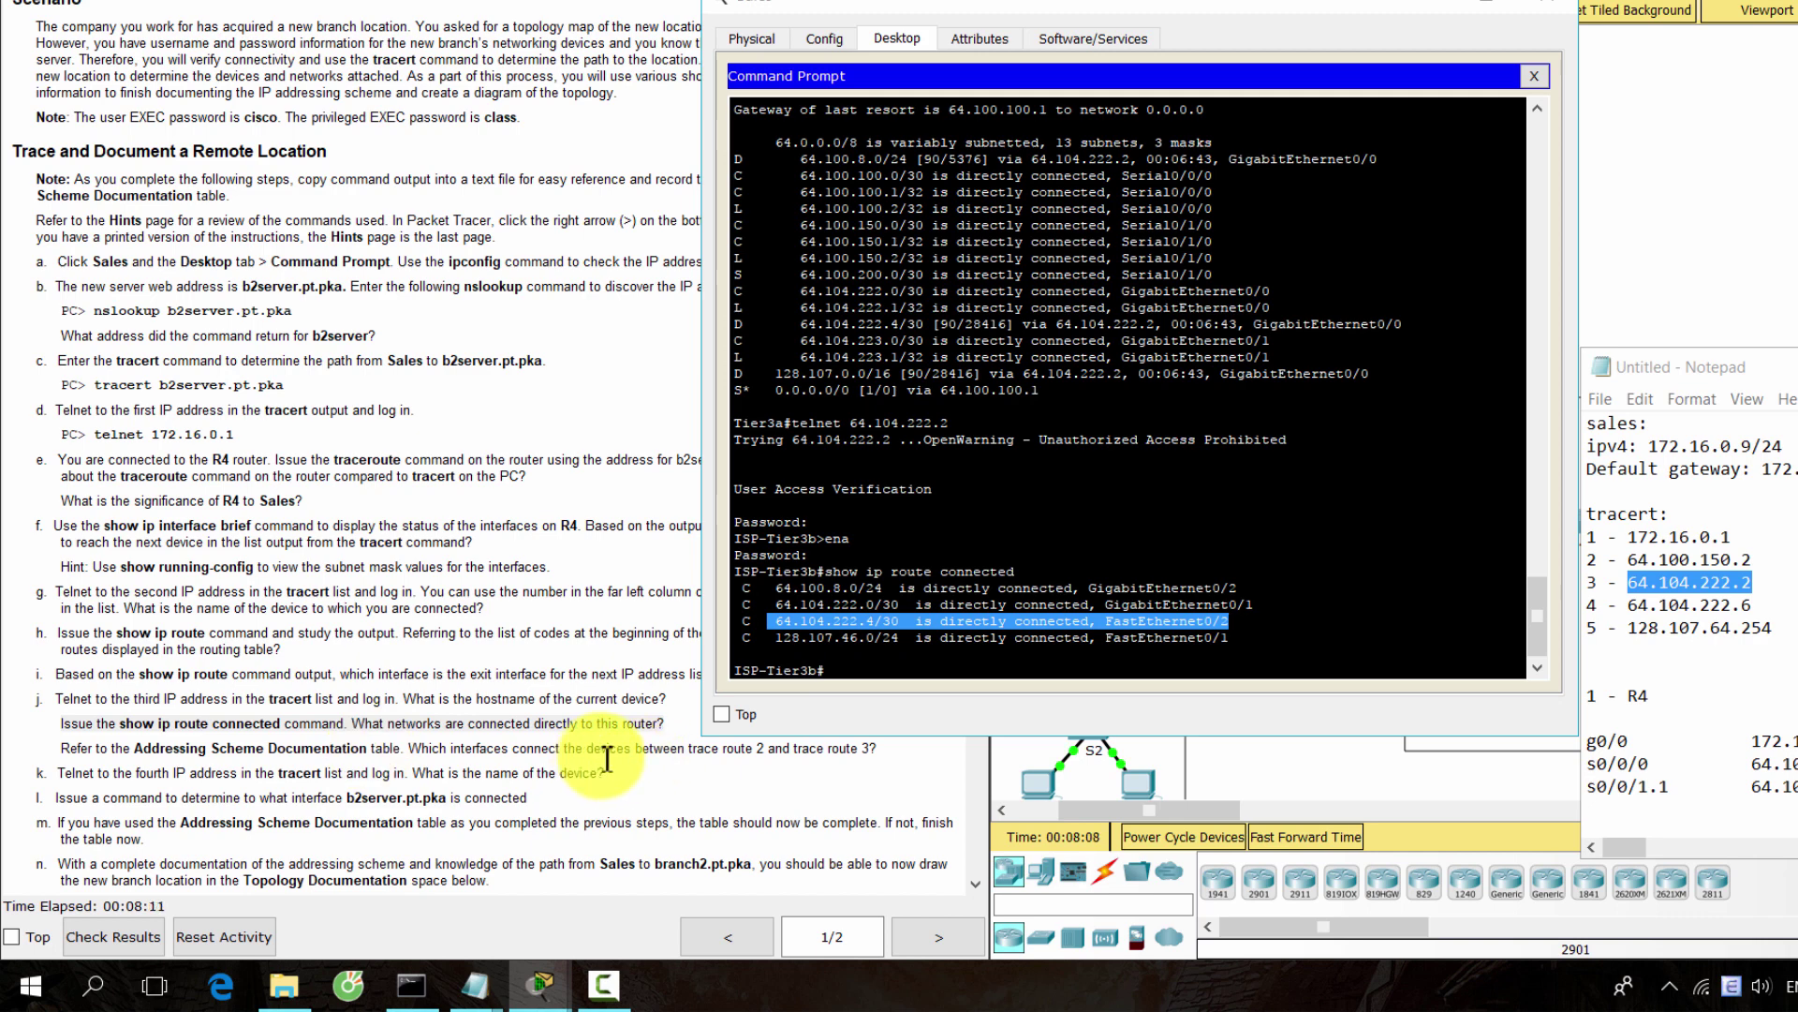
{"action": "left_click", "coordinate": [855, 671]}
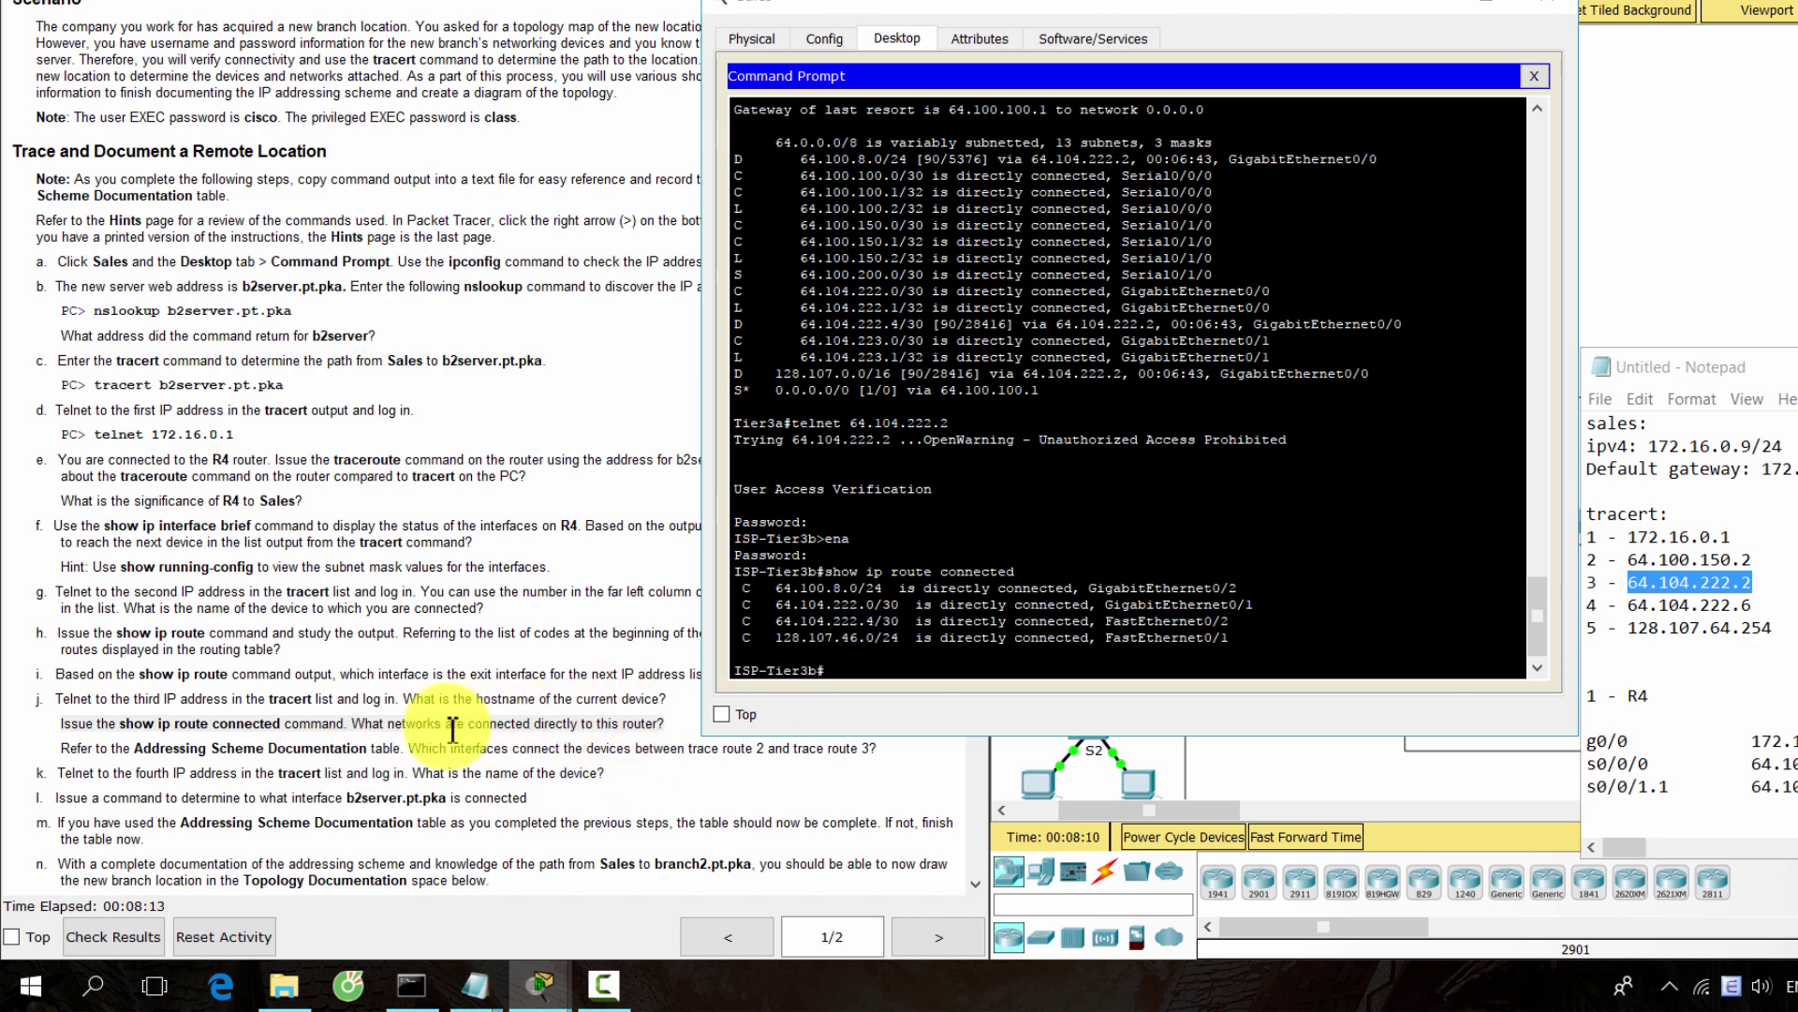
{"action": "left_click", "coordinate": [450, 791]}
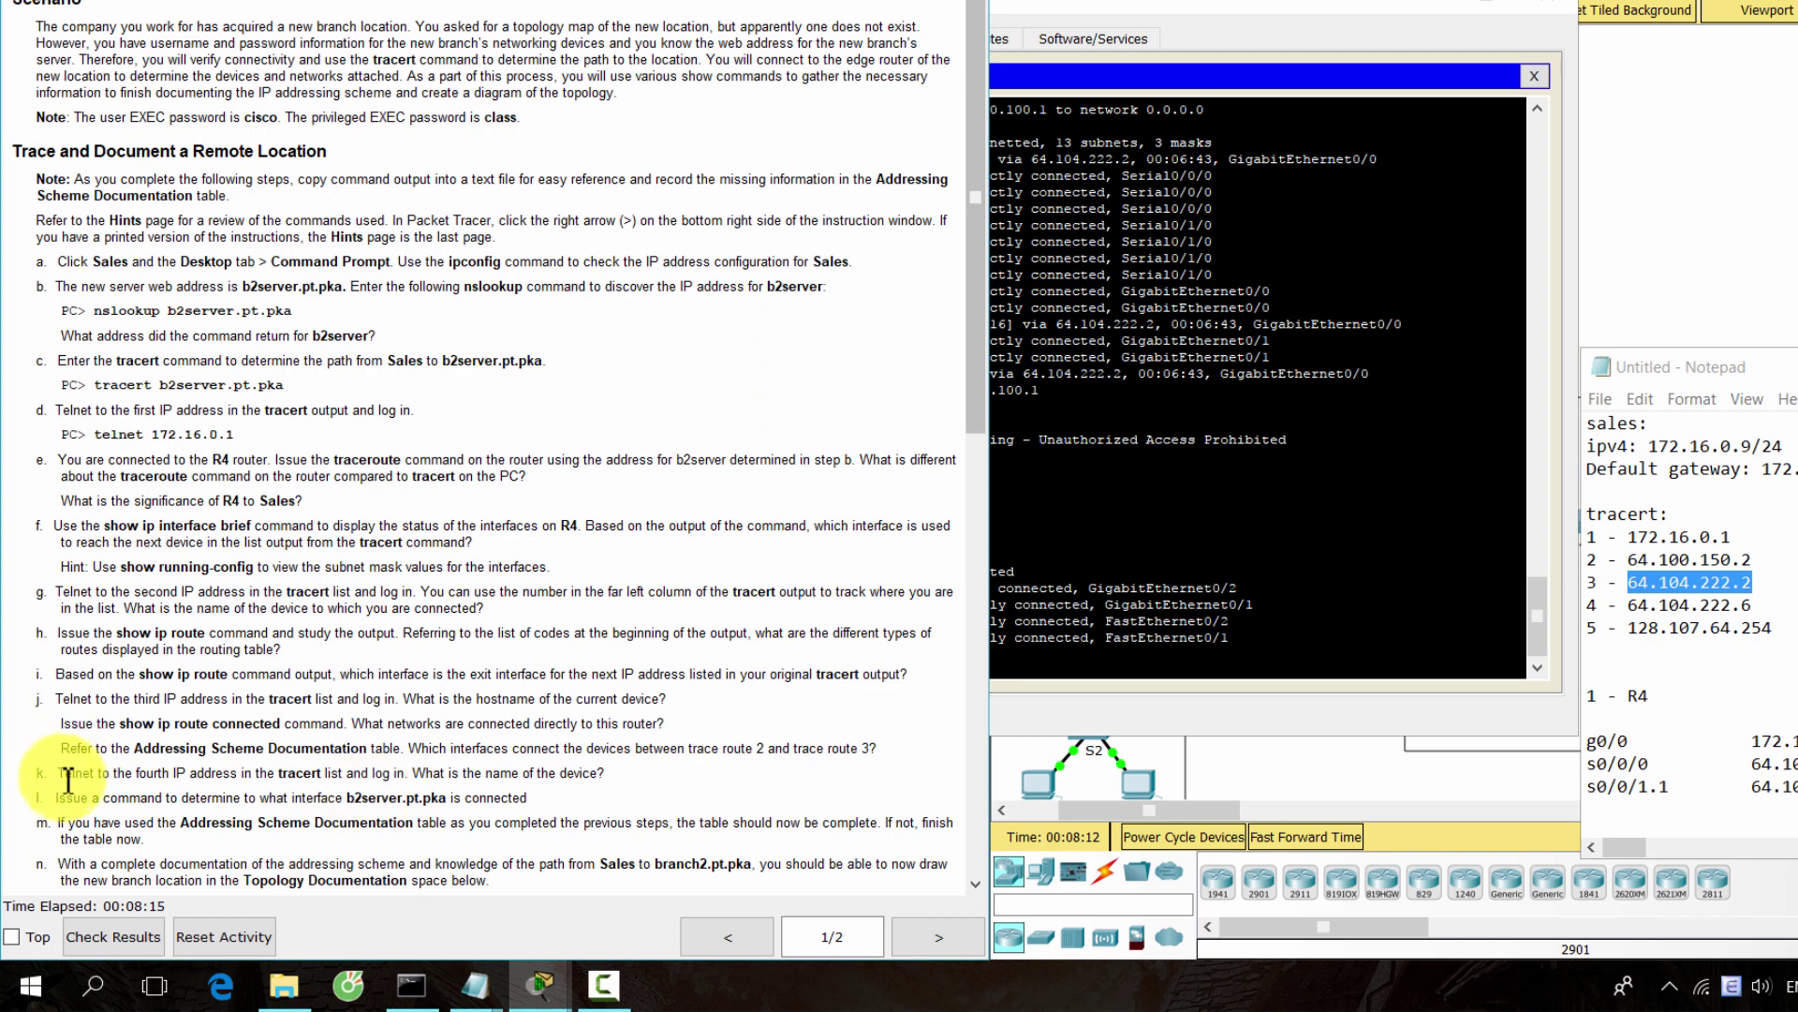
Move the Notepad notes to the top-right and lengthen them to show the Tier3a entries
{"action": "left_click_drag", "start_coordinate": [55, 774], "coordinate": [605, 777]}
{"action": "left_click", "coordinate": [1785, 382]}
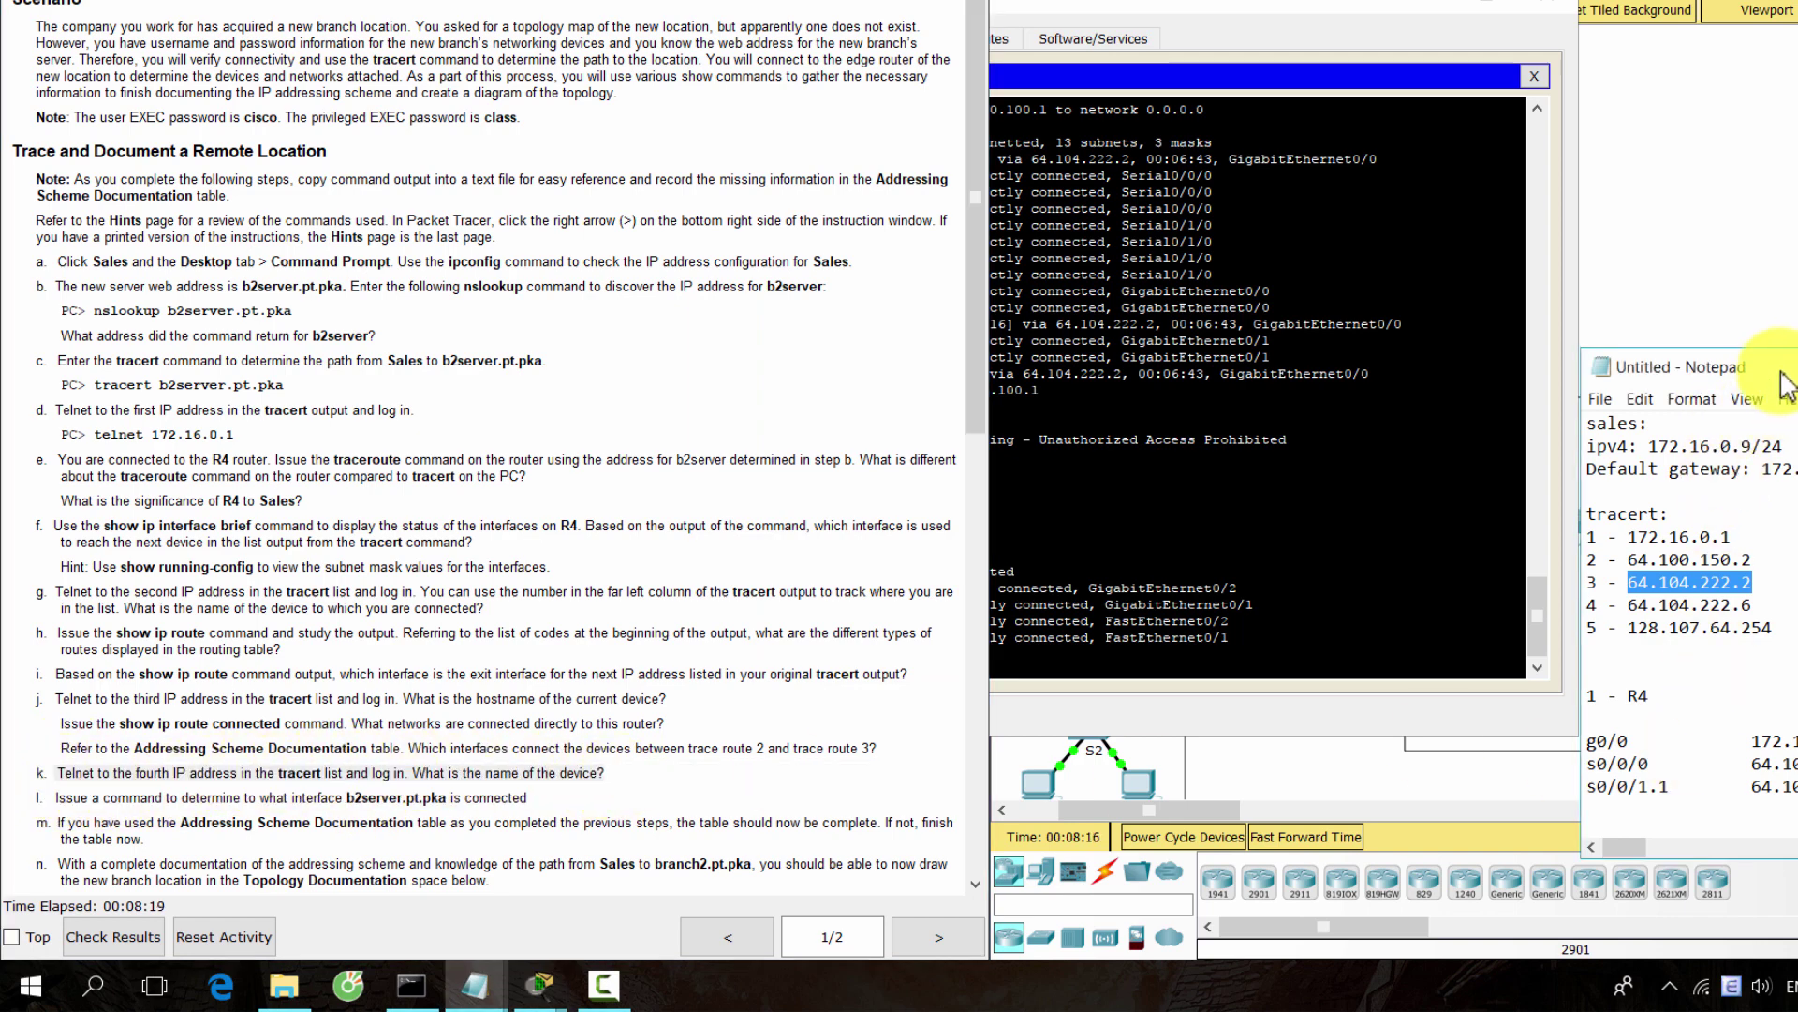
{"action": "left_click_drag", "start_coordinate": [1785, 382], "coordinate": [1793, 70]}
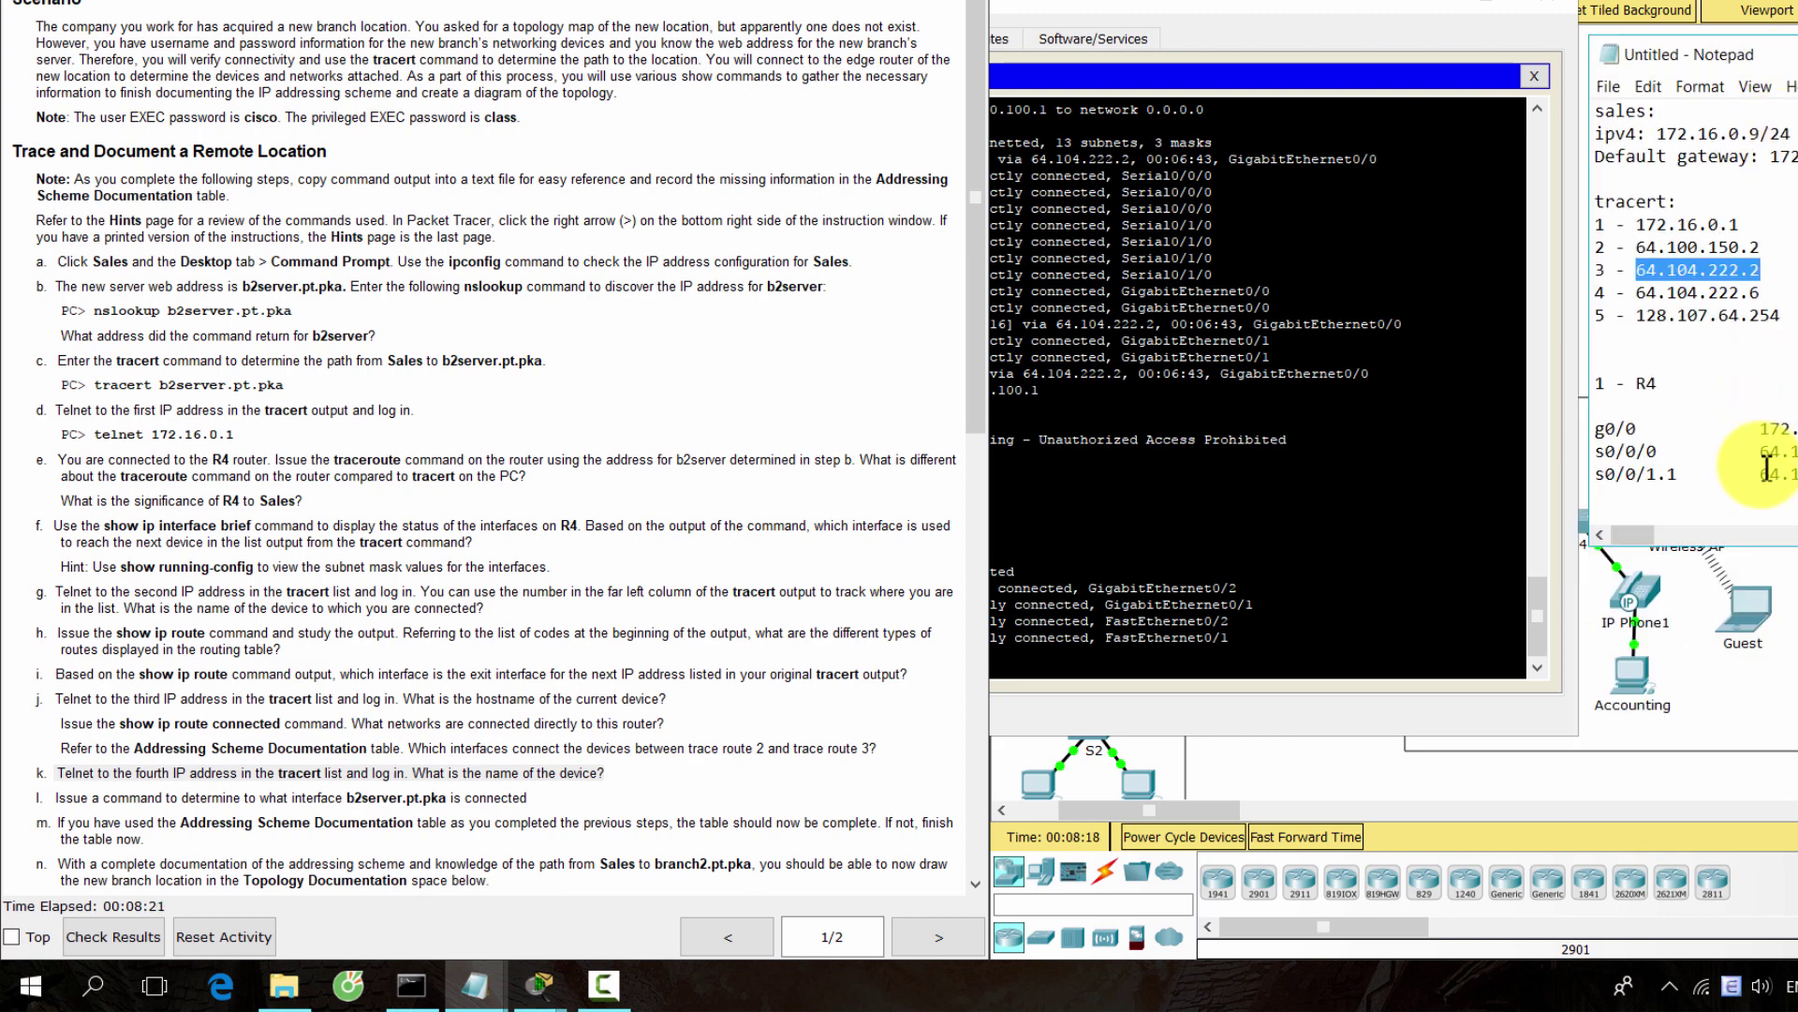
{"action": "left_click_drag", "start_coordinate": [1777, 553], "coordinate": [1772, 798]}
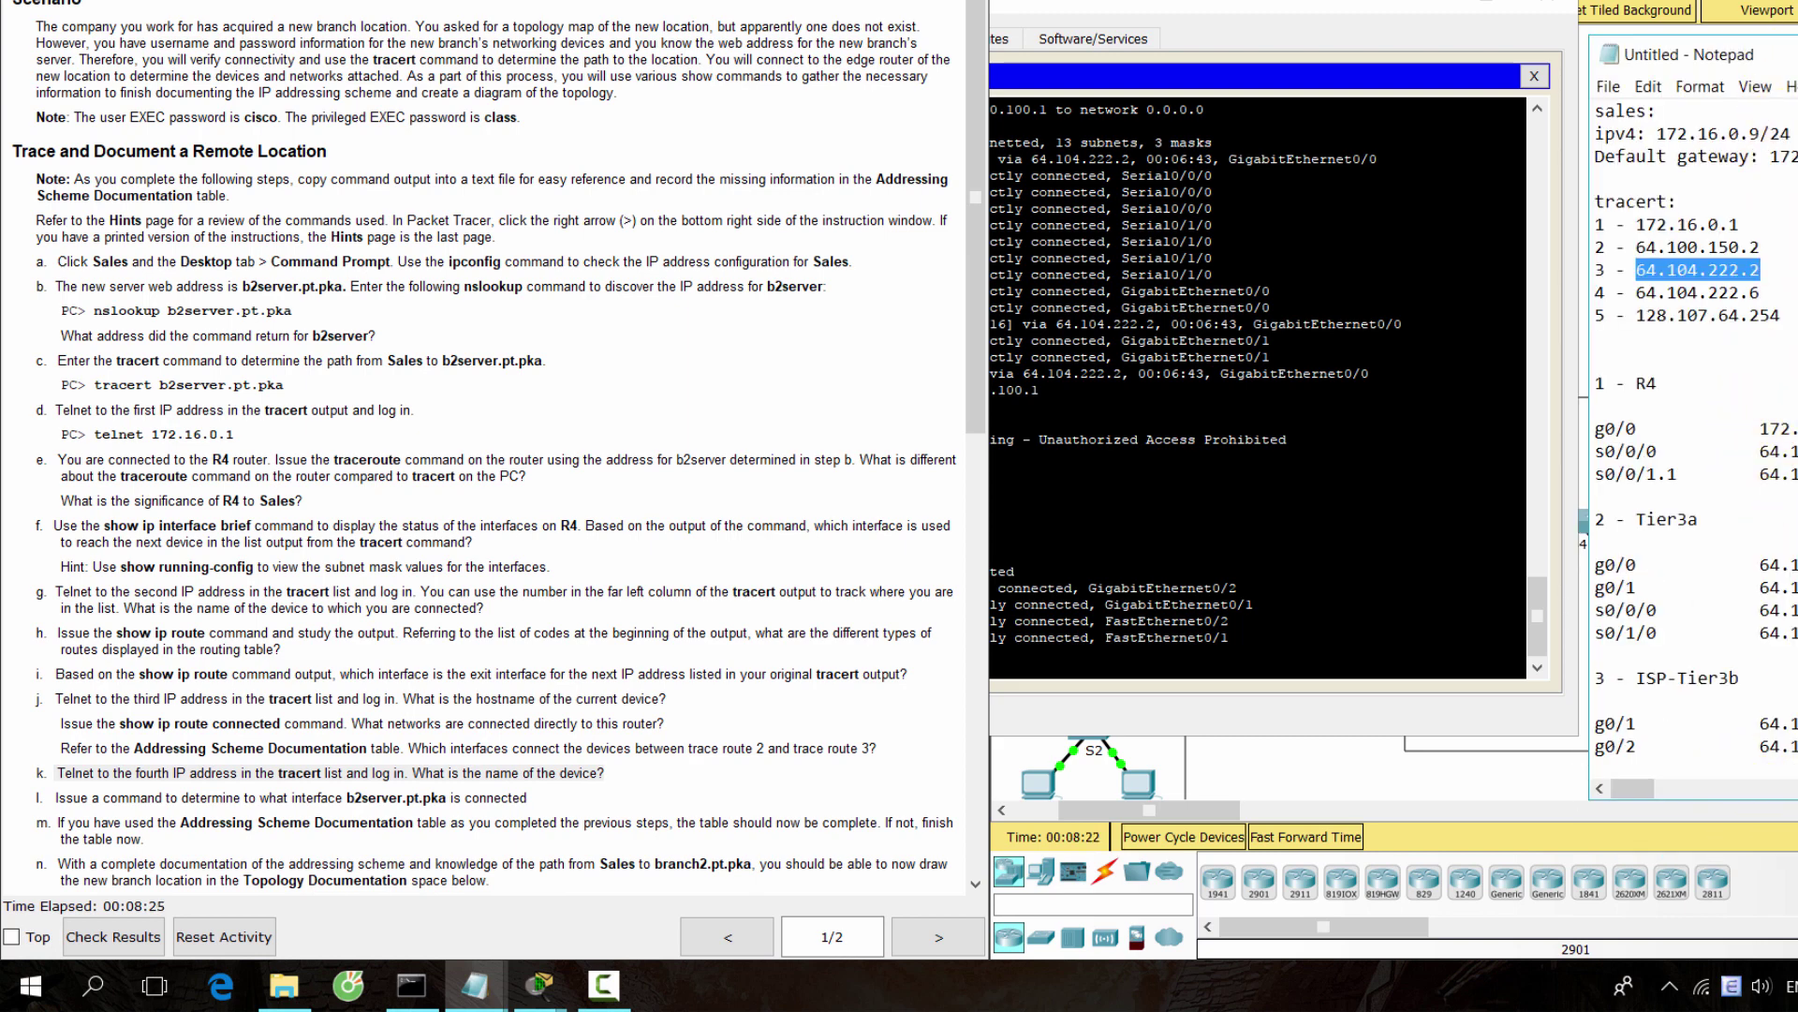
{"action": "left_click", "coordinate": [1768, 58]}
{"action": "left_click_drag", "start_coordinate": [1769, 58], "coordinate": [1760, 52]}
Stretch Notepad further to reveal ISP-Tier3b's f0/1 and f0/2 lines, then read step k
{"action": "left_click", "coordinate": [1016, 644]}
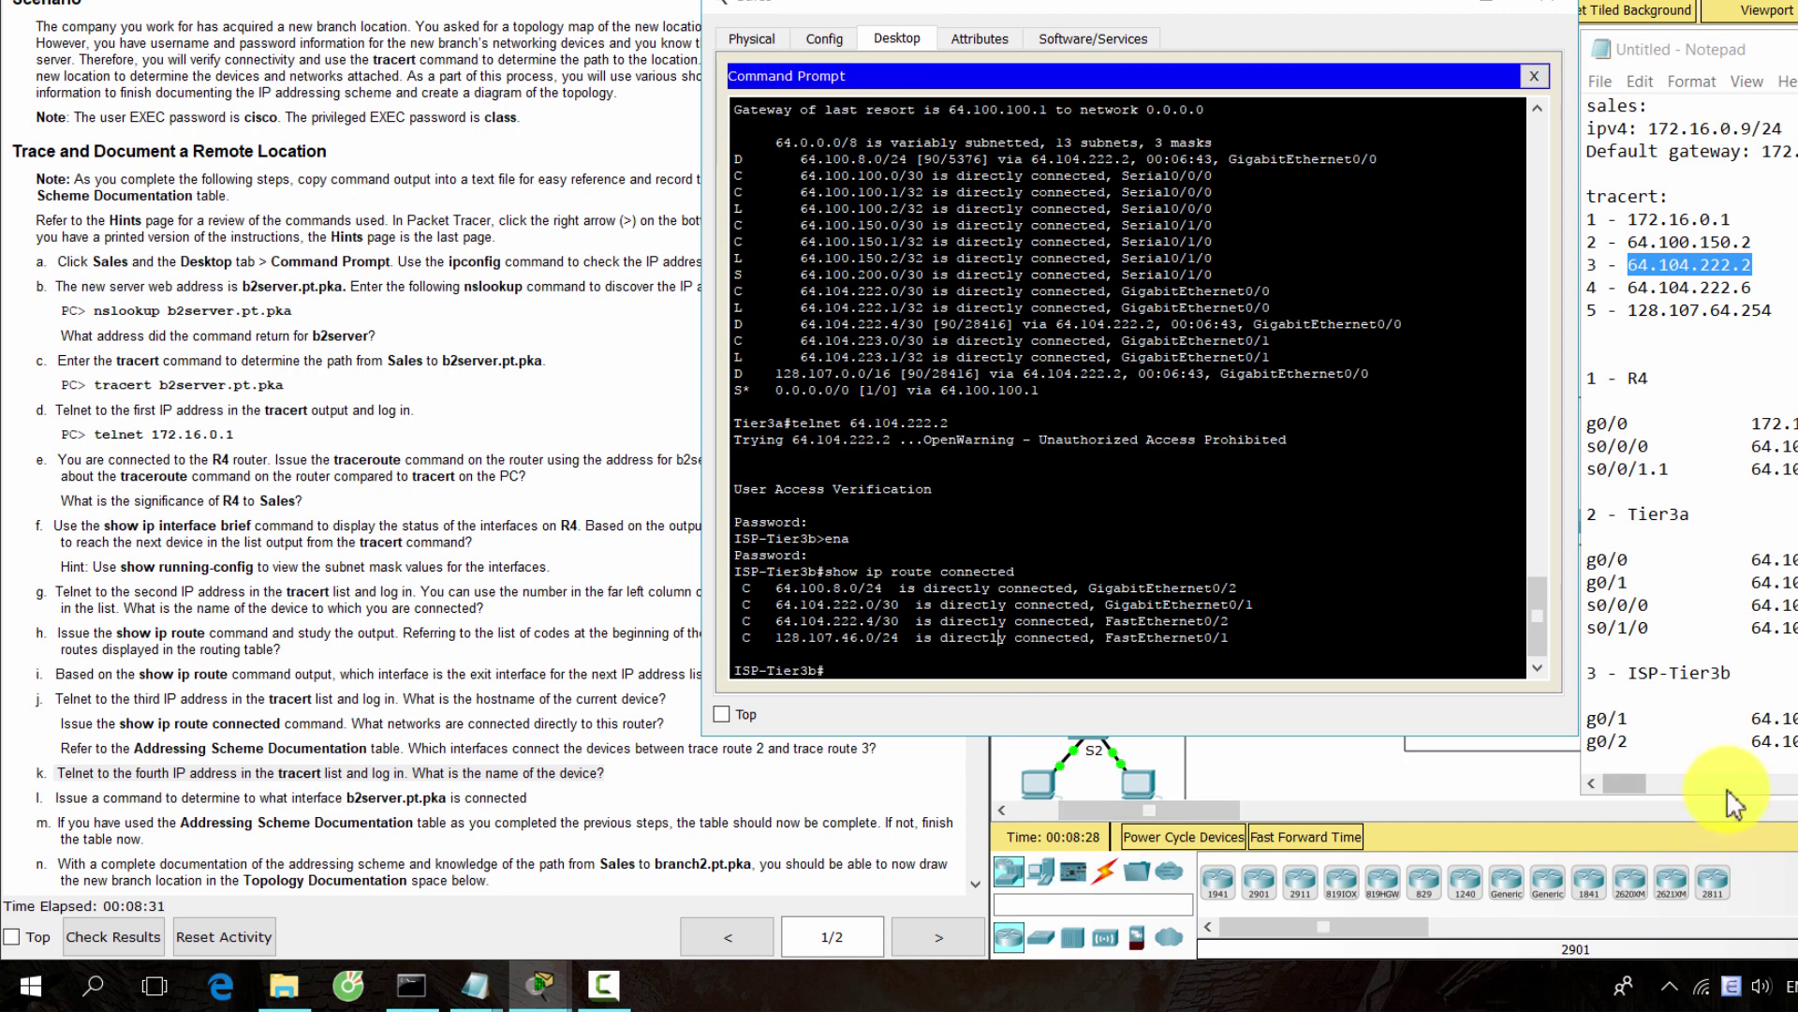
{"action": "left_click_drag", "start_coordinate": [1722, 796], "coordinate": [1734, 852]}
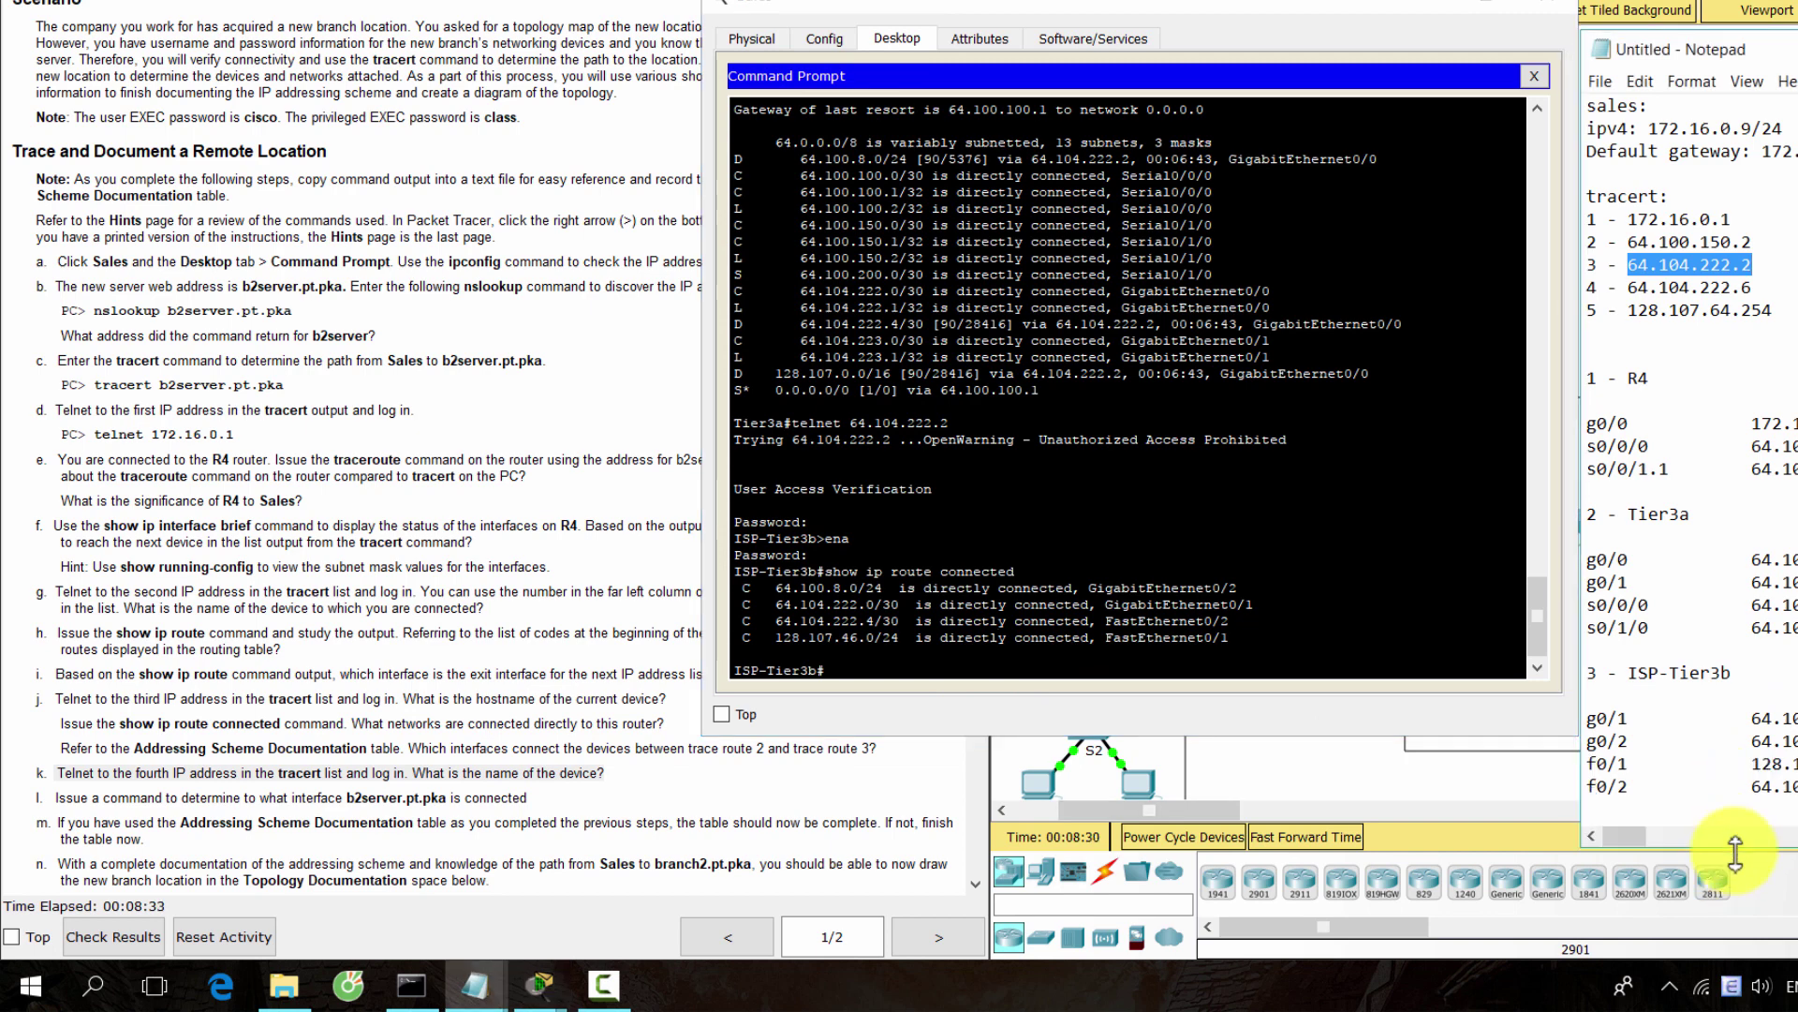
{"action": "left_click", "coordinate": [1082, 654]}
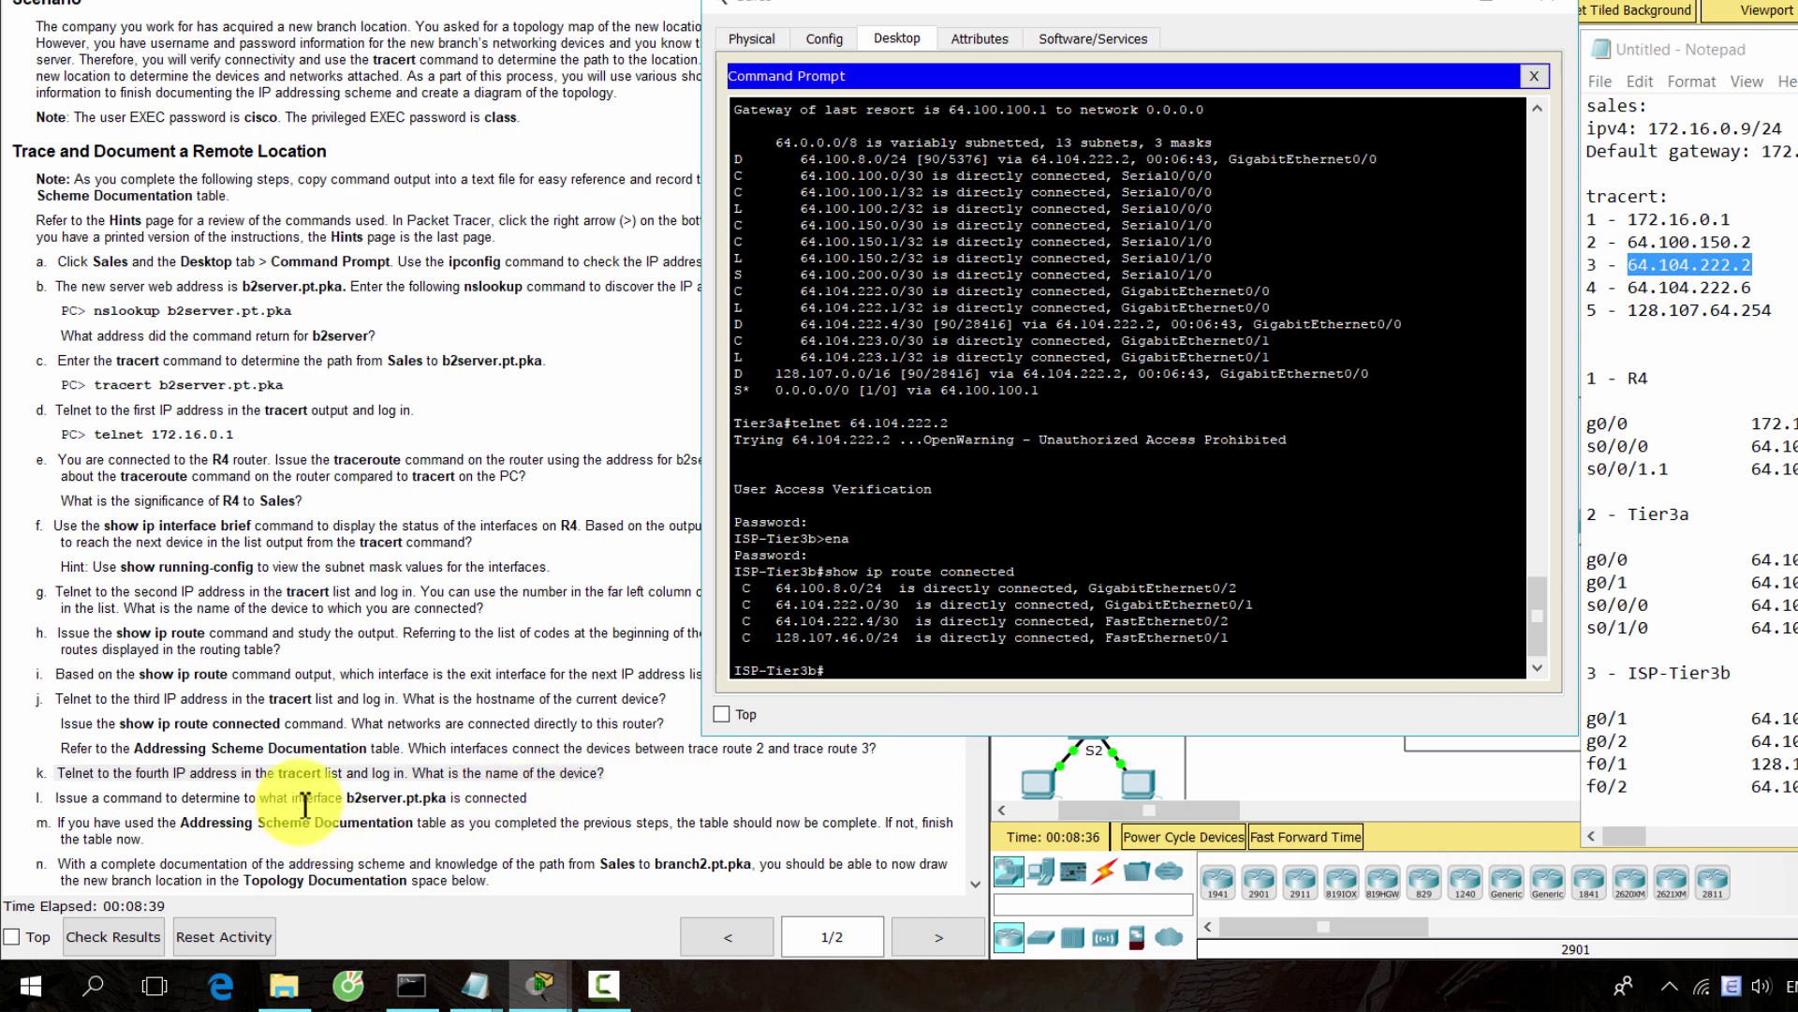
{"action": "left_click", "coordinate": [194, 801]}
{"action": "left_click_drag", "start_coordinate": [42, 778], "coordinate": [604, 776]}
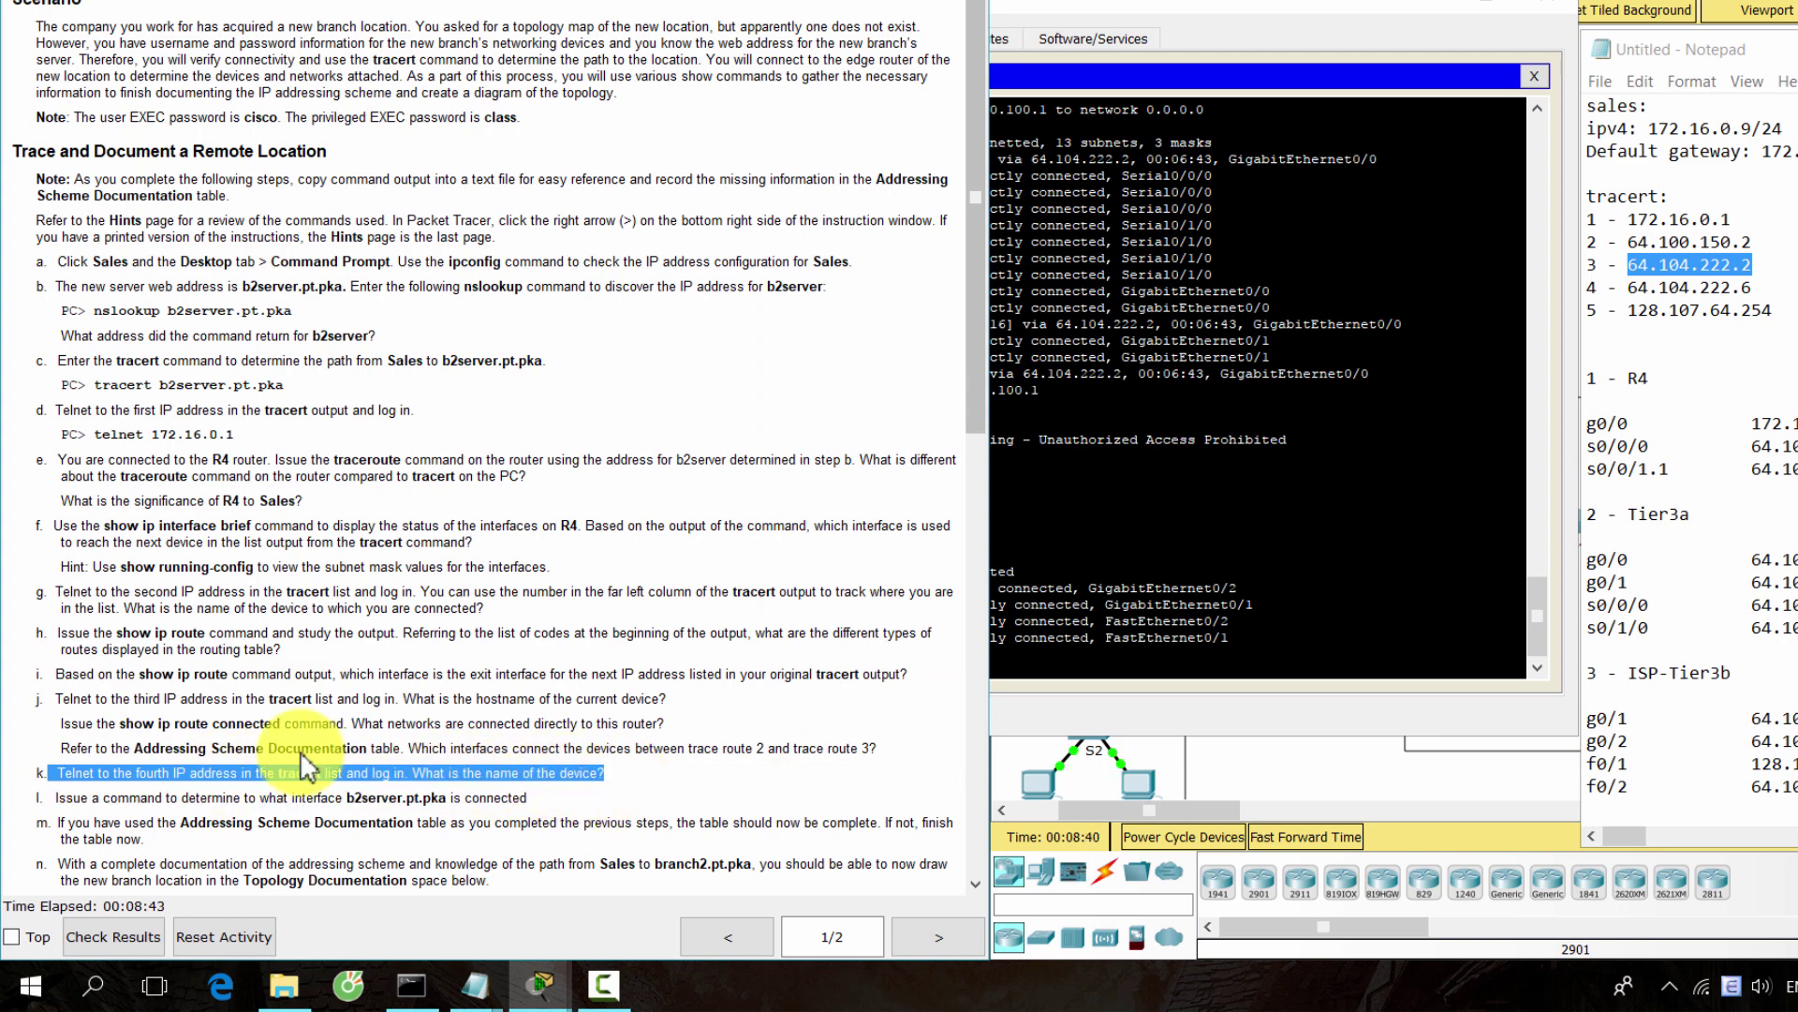
Telnet from ISP-Tier3b to the fourth hop 64.104.222.6 and enter B2-R1 privileged mode
{"action": "left_click_drag", "start_coordinate": [1628, 287], "coordinate": [1750, 283]}
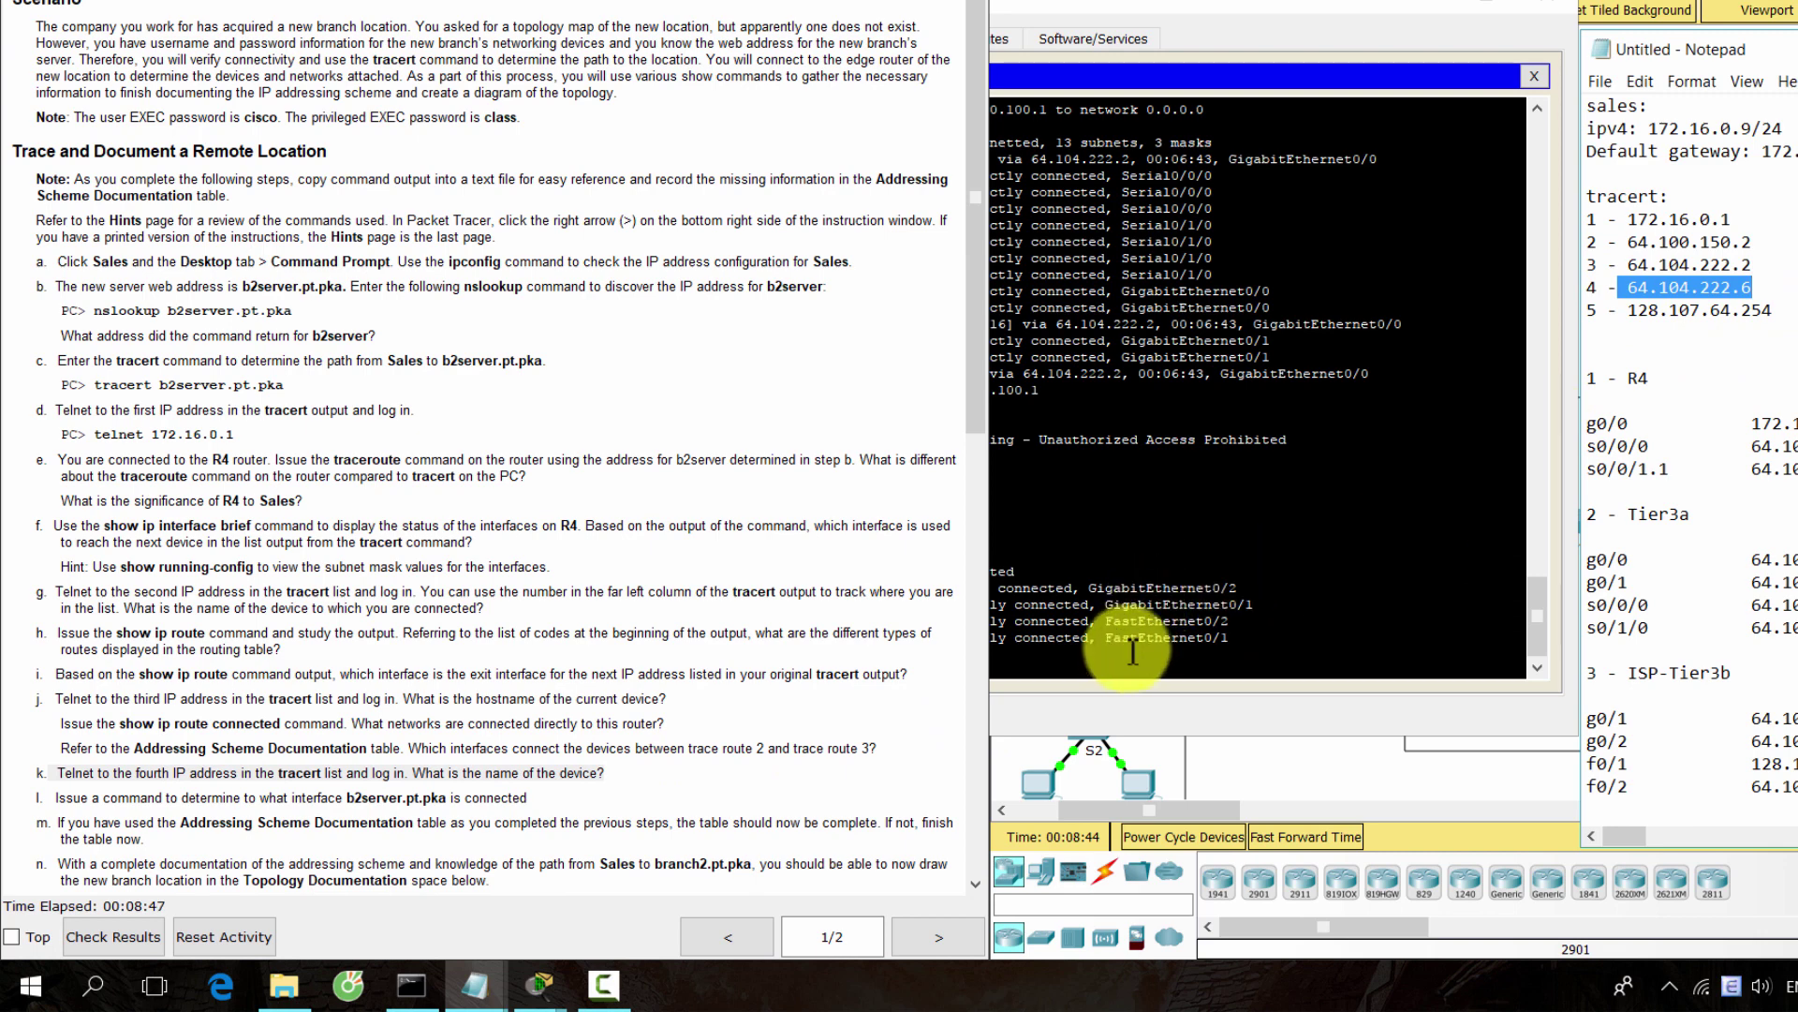
{"action": "left_click", "coordinate": [1121, 667]}
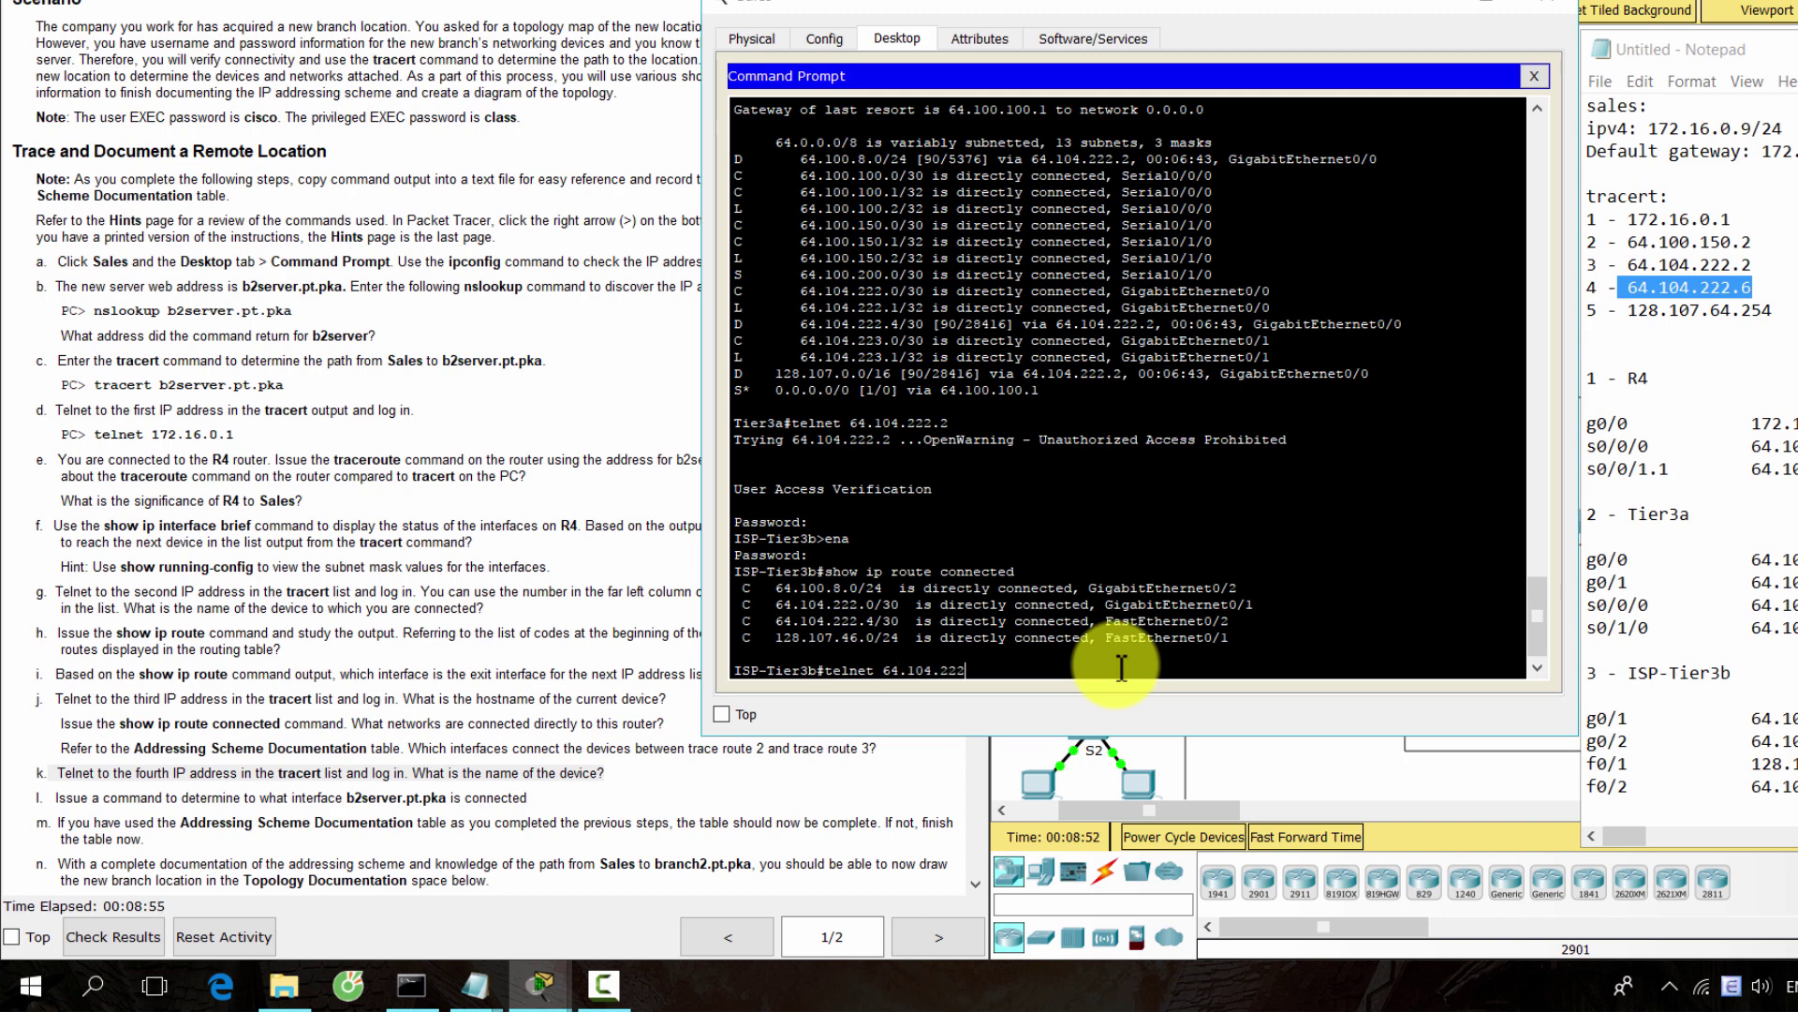
{"action": "key", "text": "Return"}
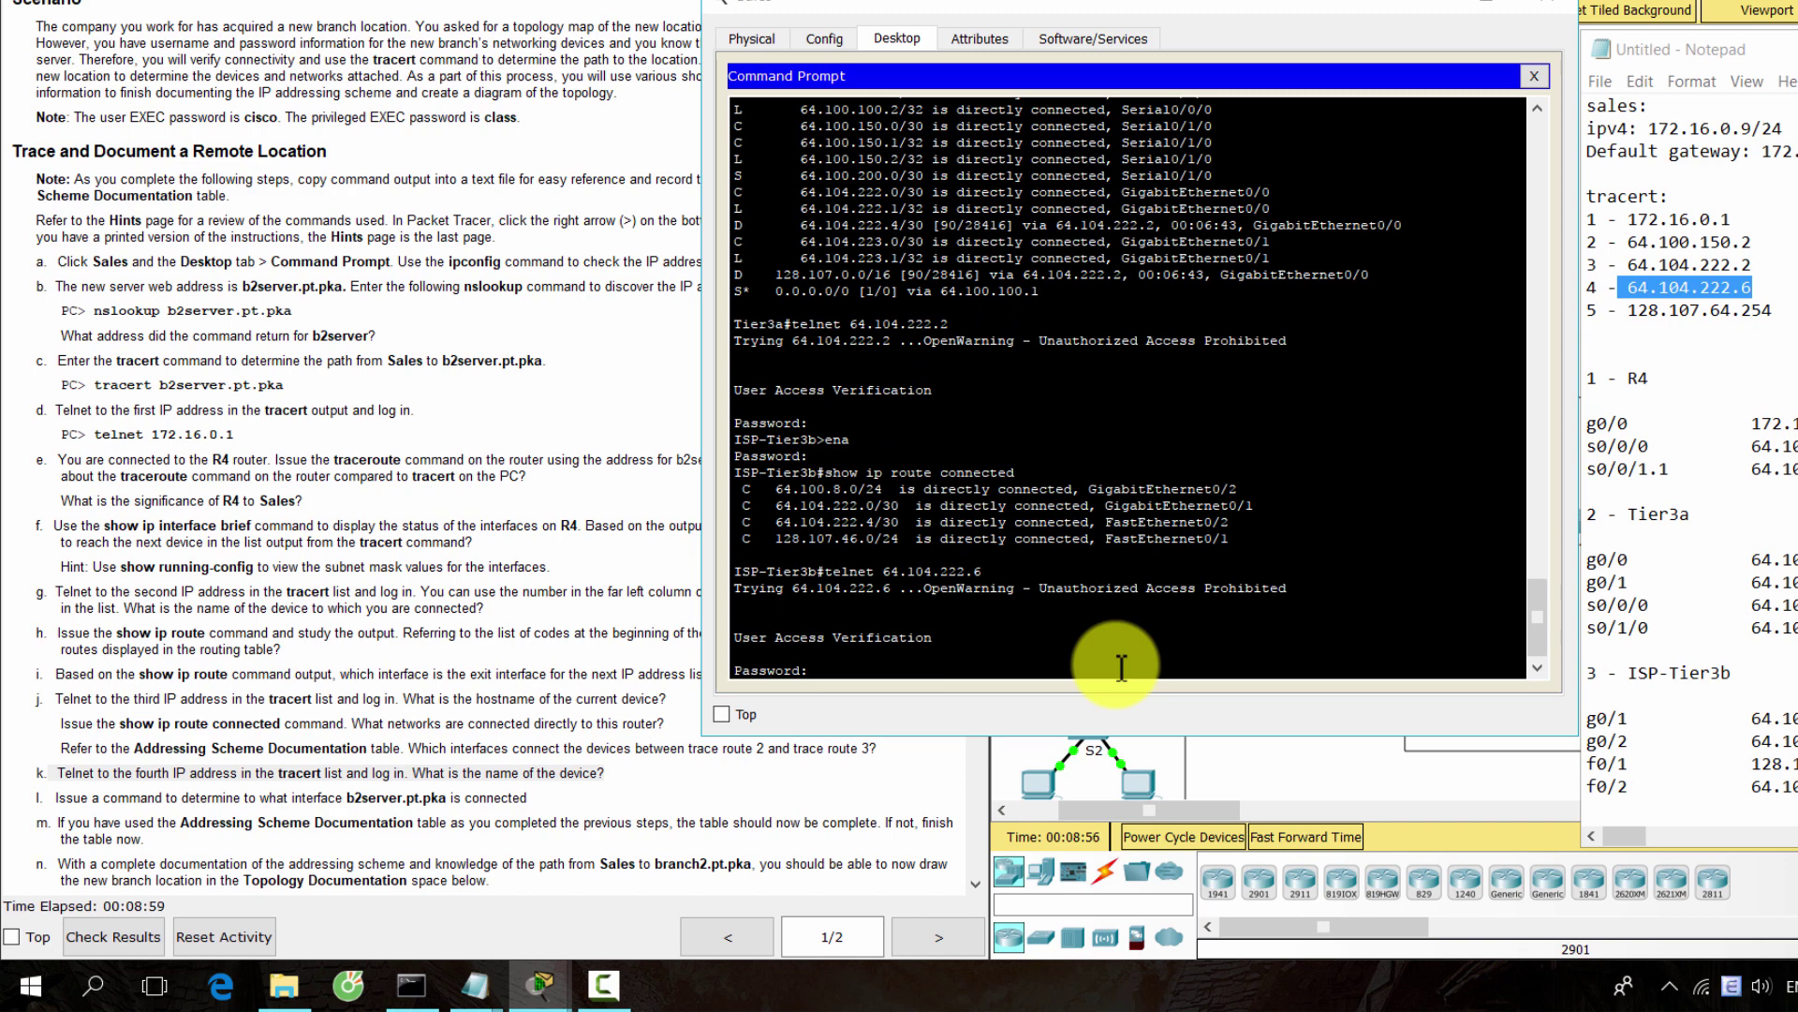
{"action": "key", "text": "Return"}
{"action": "type", "text": "c"}
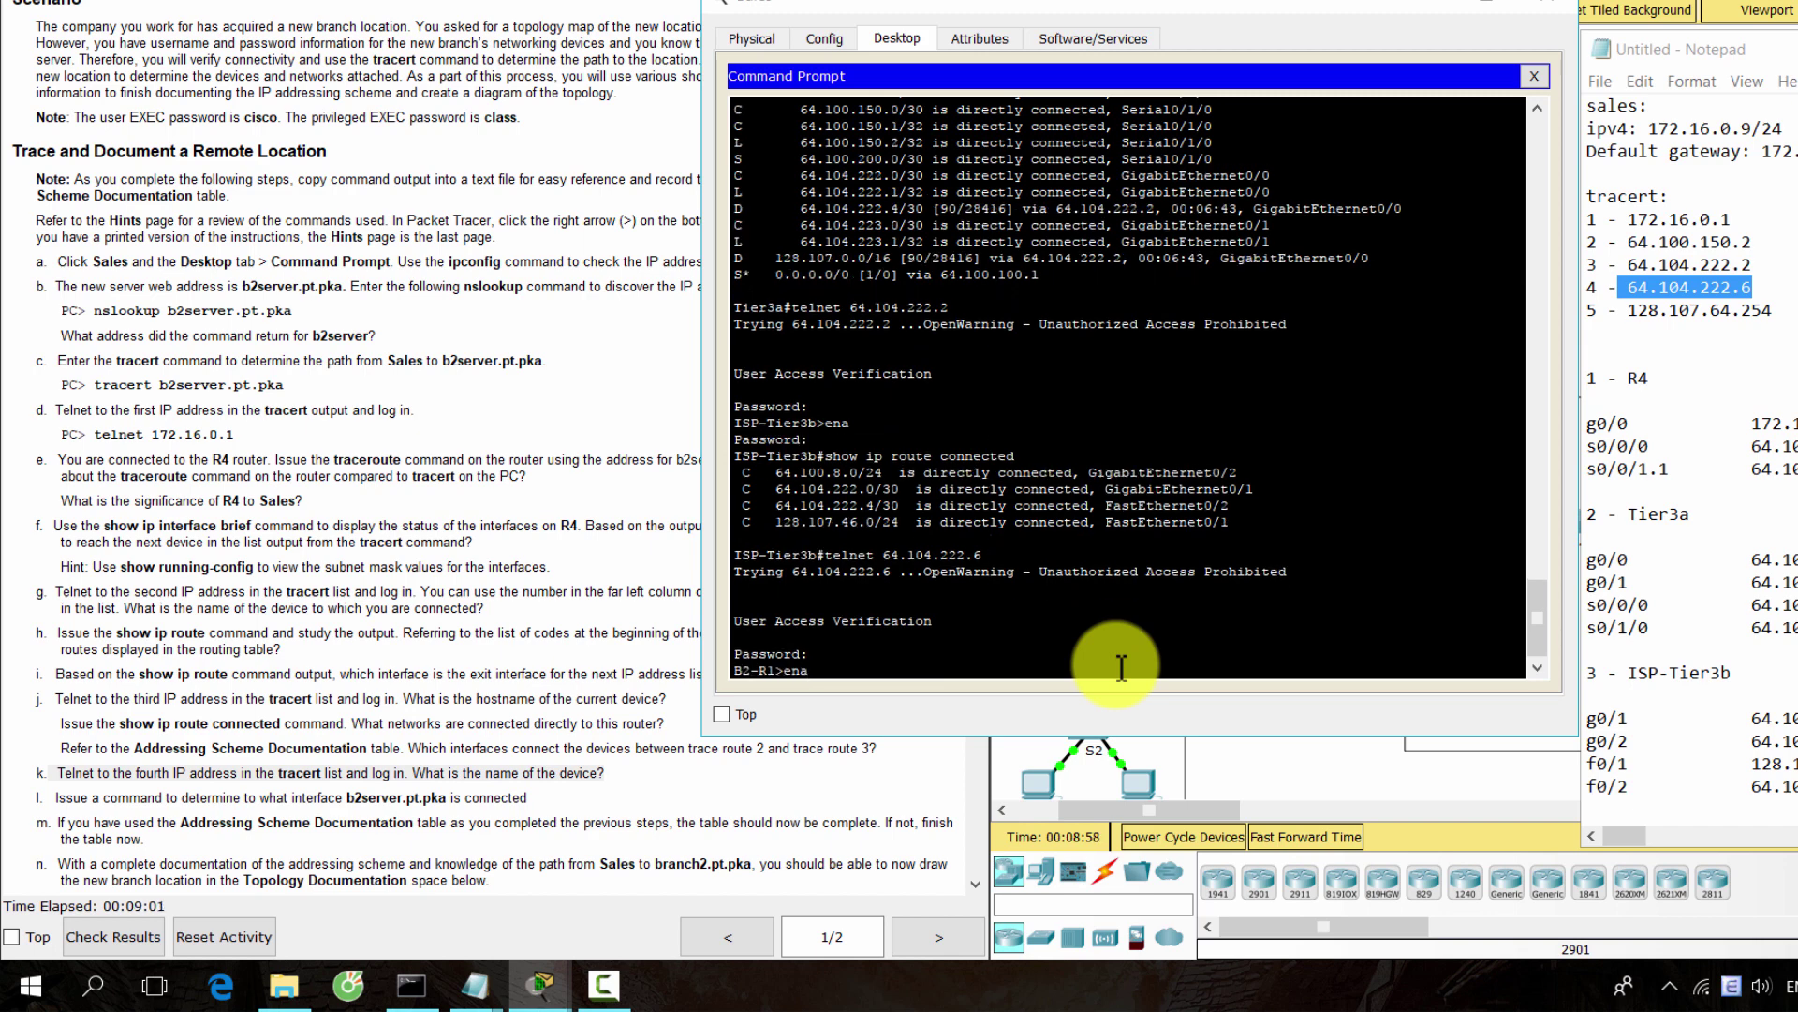
{"action": "type", "text": "na"}
{"action": "key", "text": "Return"}
{"action": "key", "text": "Return"}
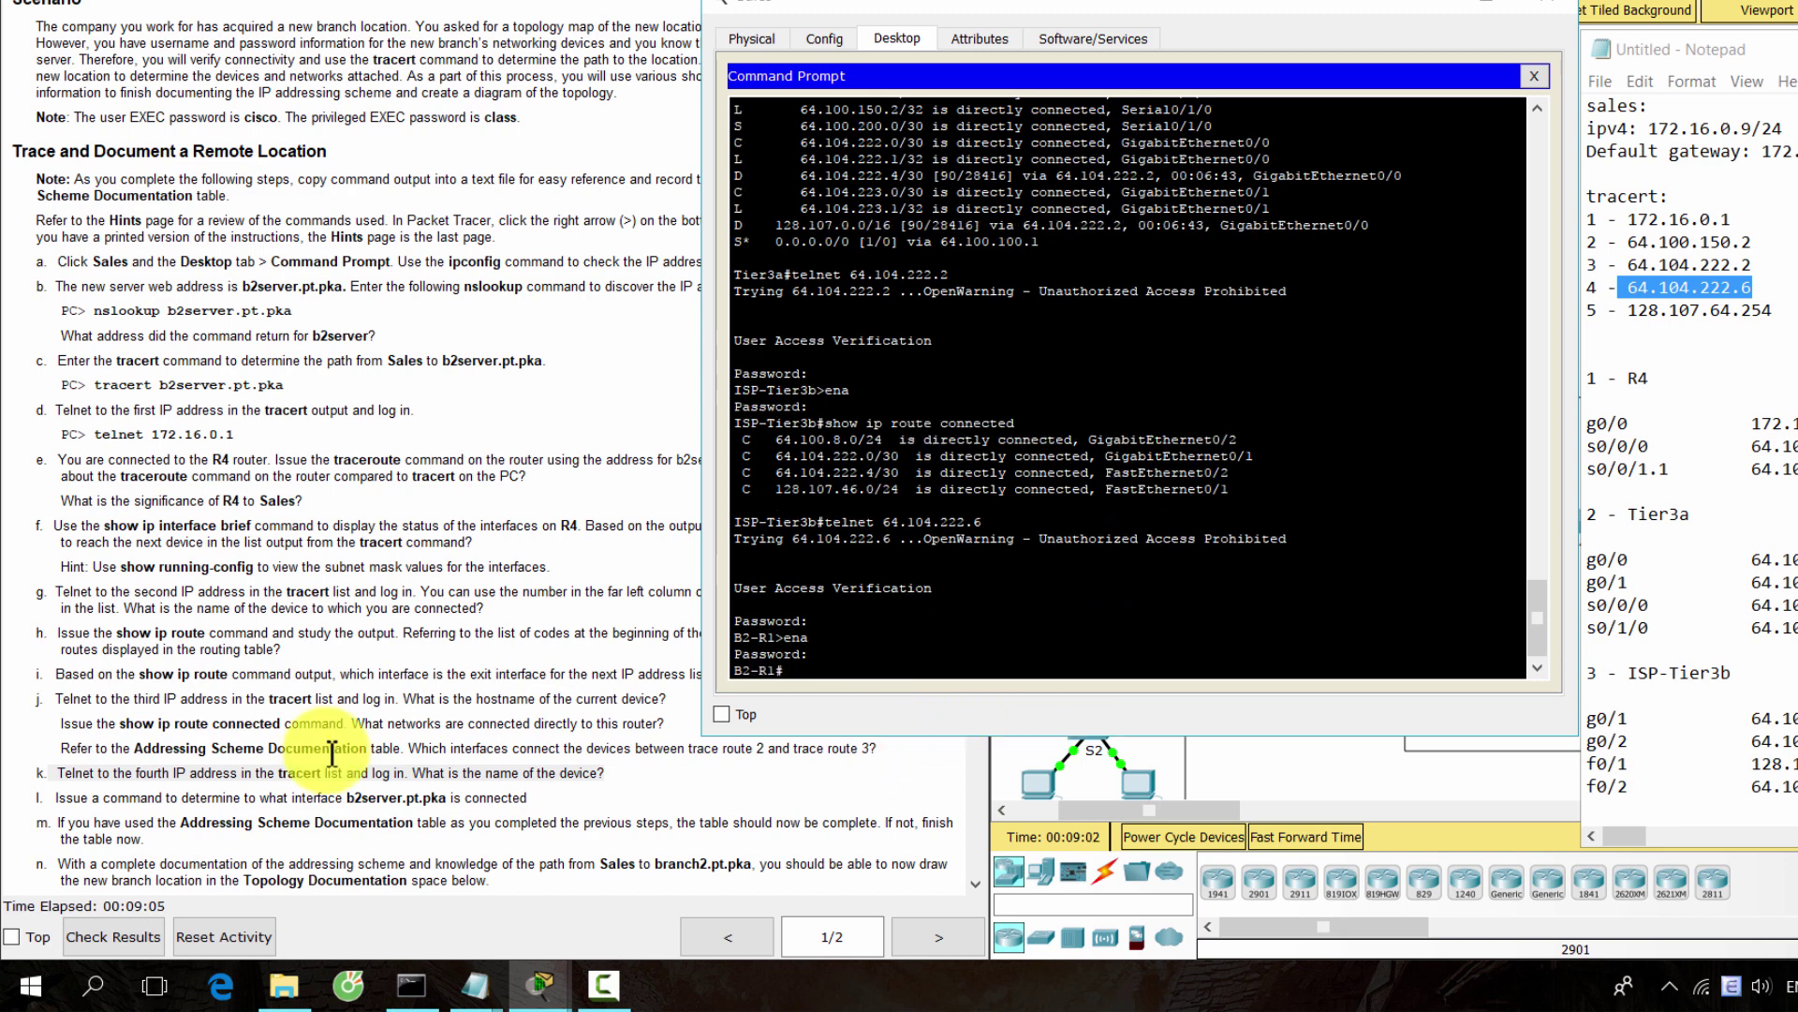
{"action": "left_click", "coordinate": [573, 793]}
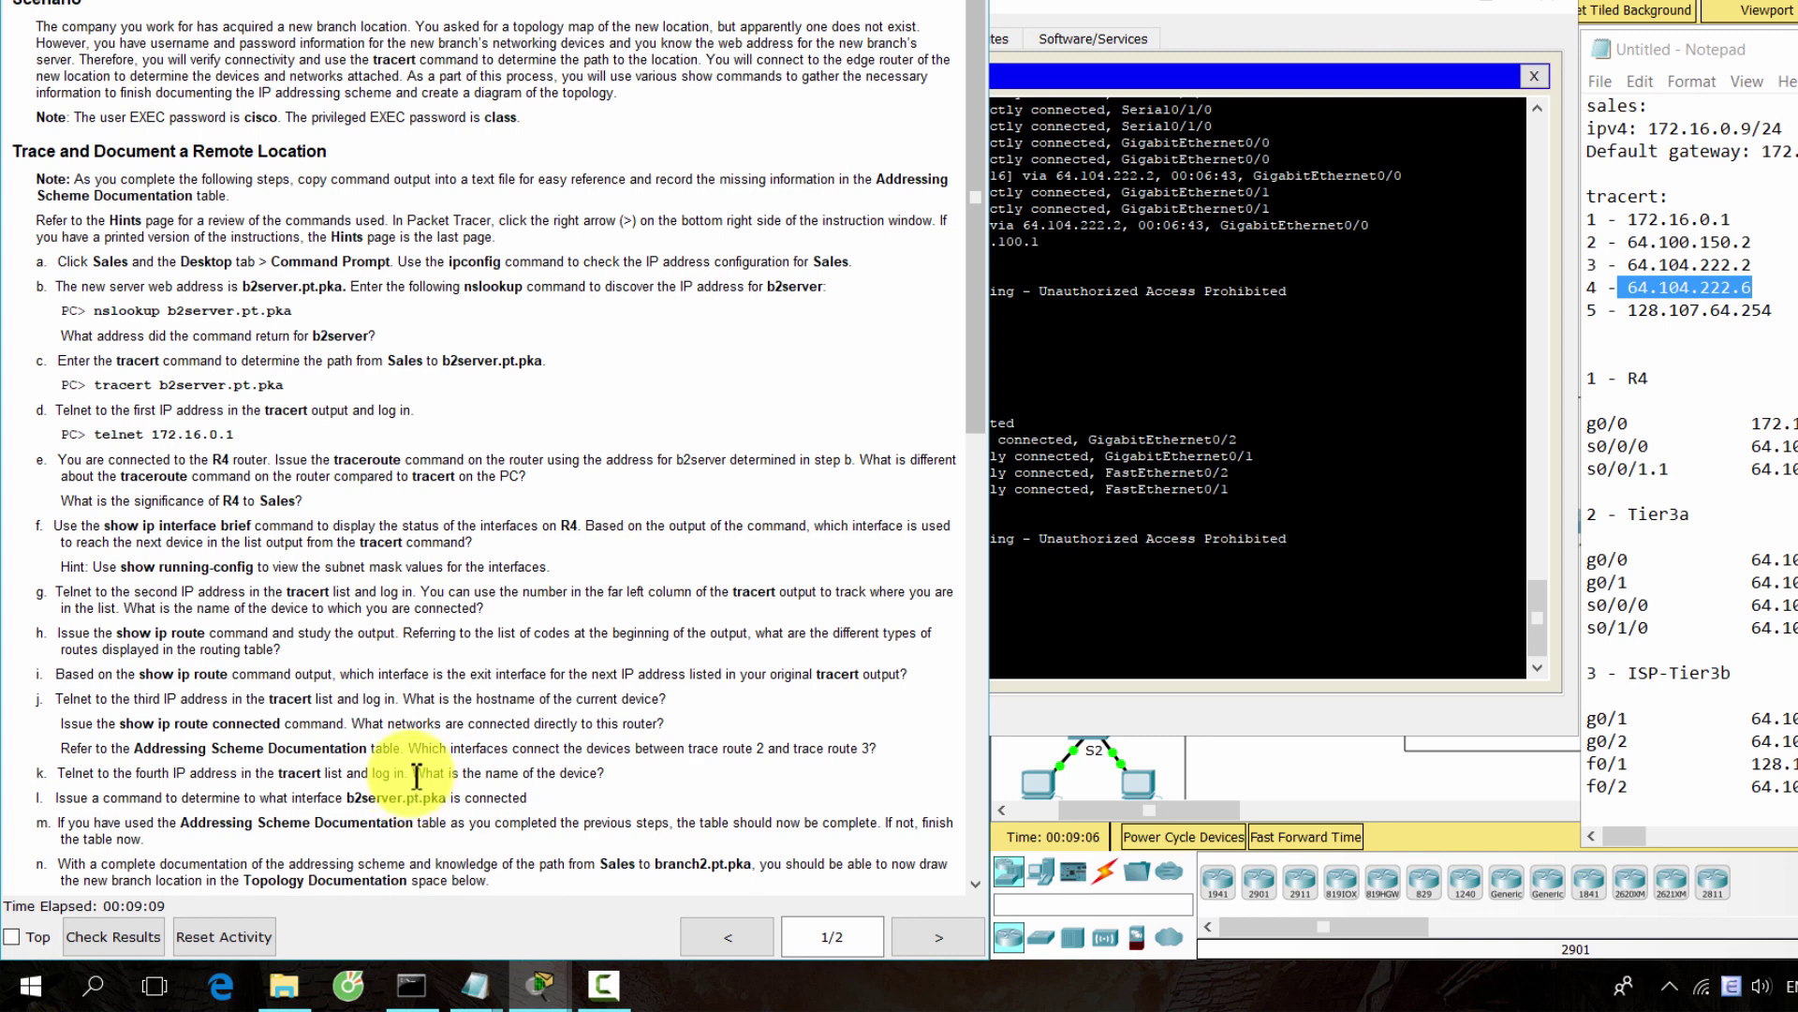
Scroll the instructions to the Addressing Scheme table and mark step l on b2server's interface
{"action": "left_click_drag", "start_coordinate": [416, 776], "coordinate": [604, 773]}
{"action": "scroll", "coordinate": [622, 750], "scroll_direction": "down", "scroll_amount": 2}
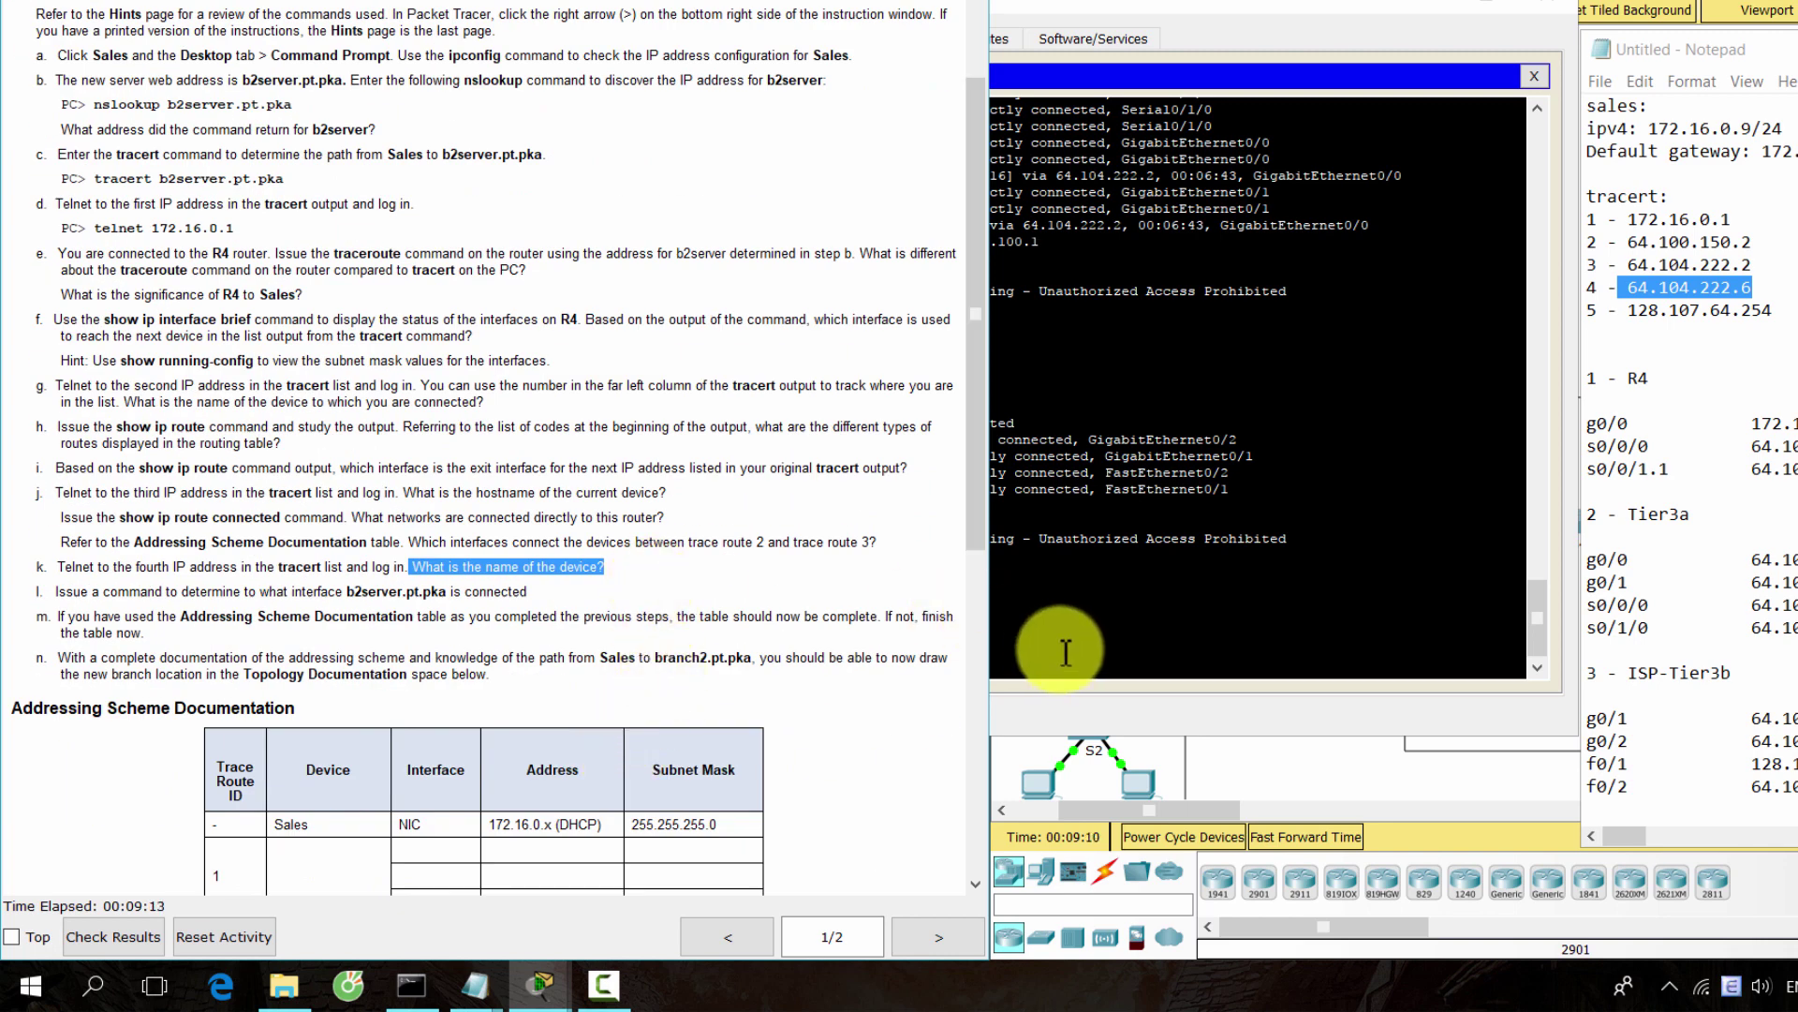
{"action": "left_click", "coordinate": [164, 618]}
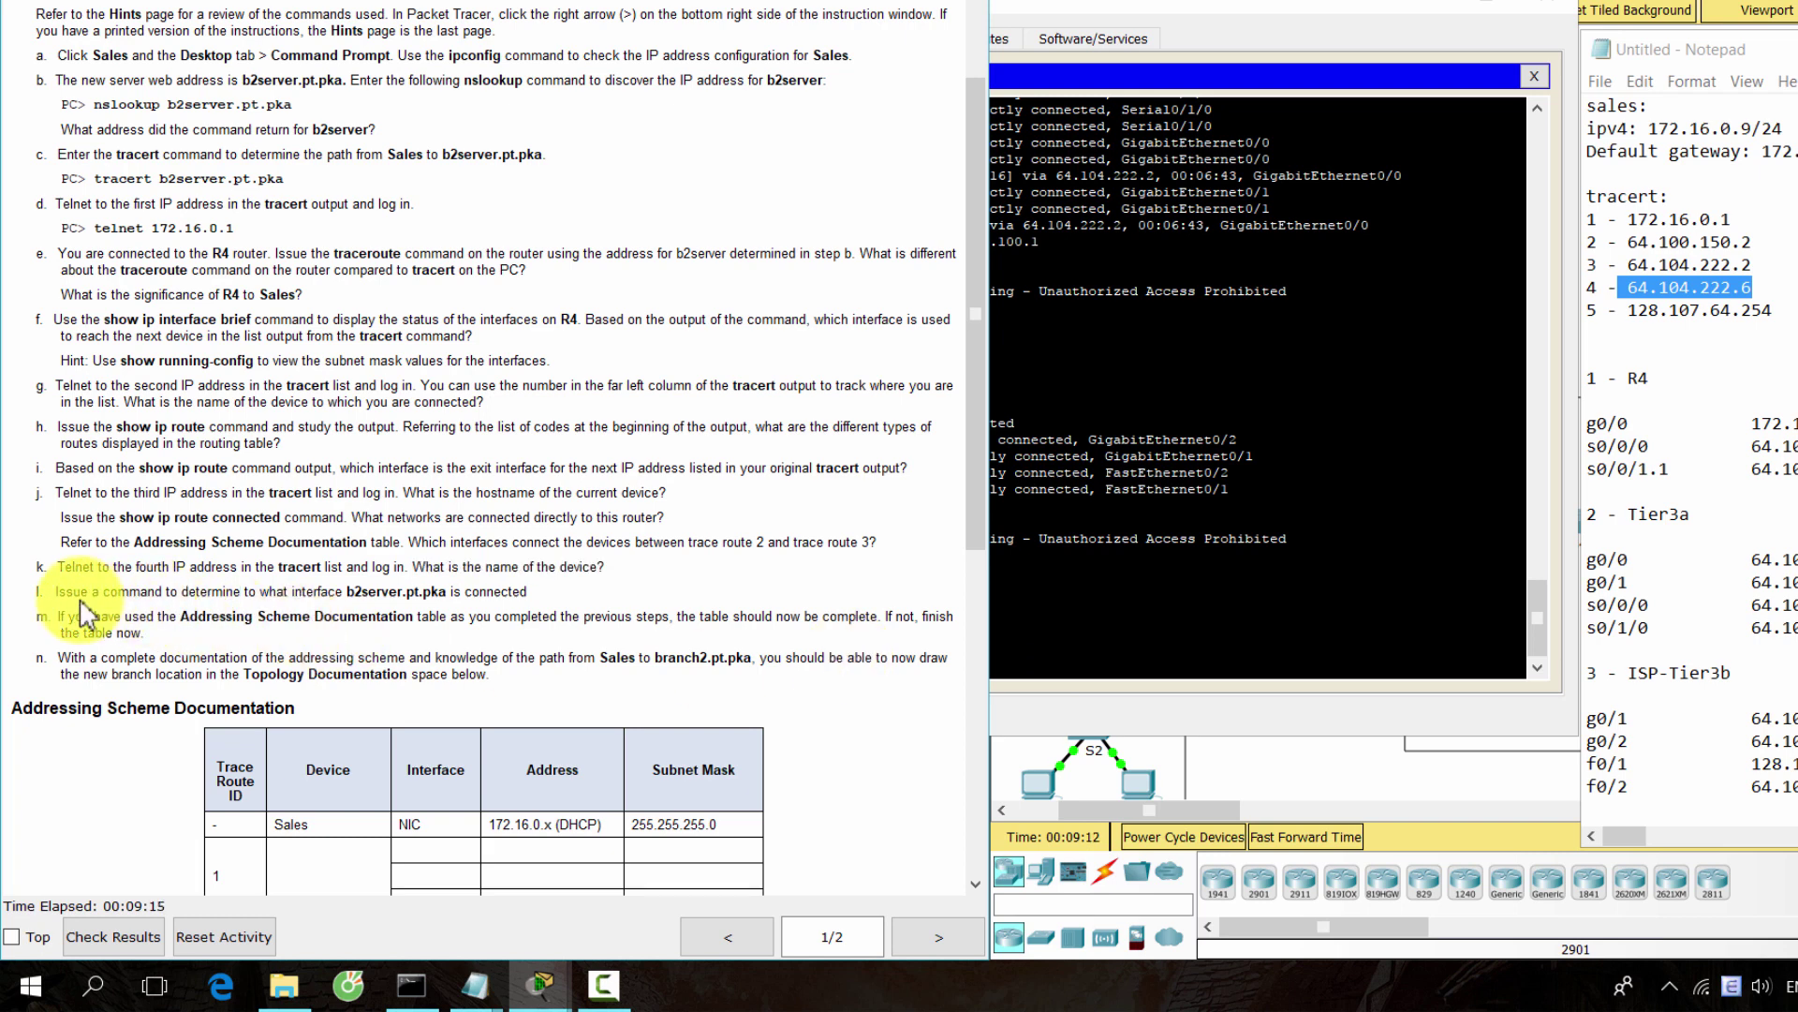
{"action": "left_click_drag", "start_coordinate": [68, 595], "coordinate": [528, 593]}
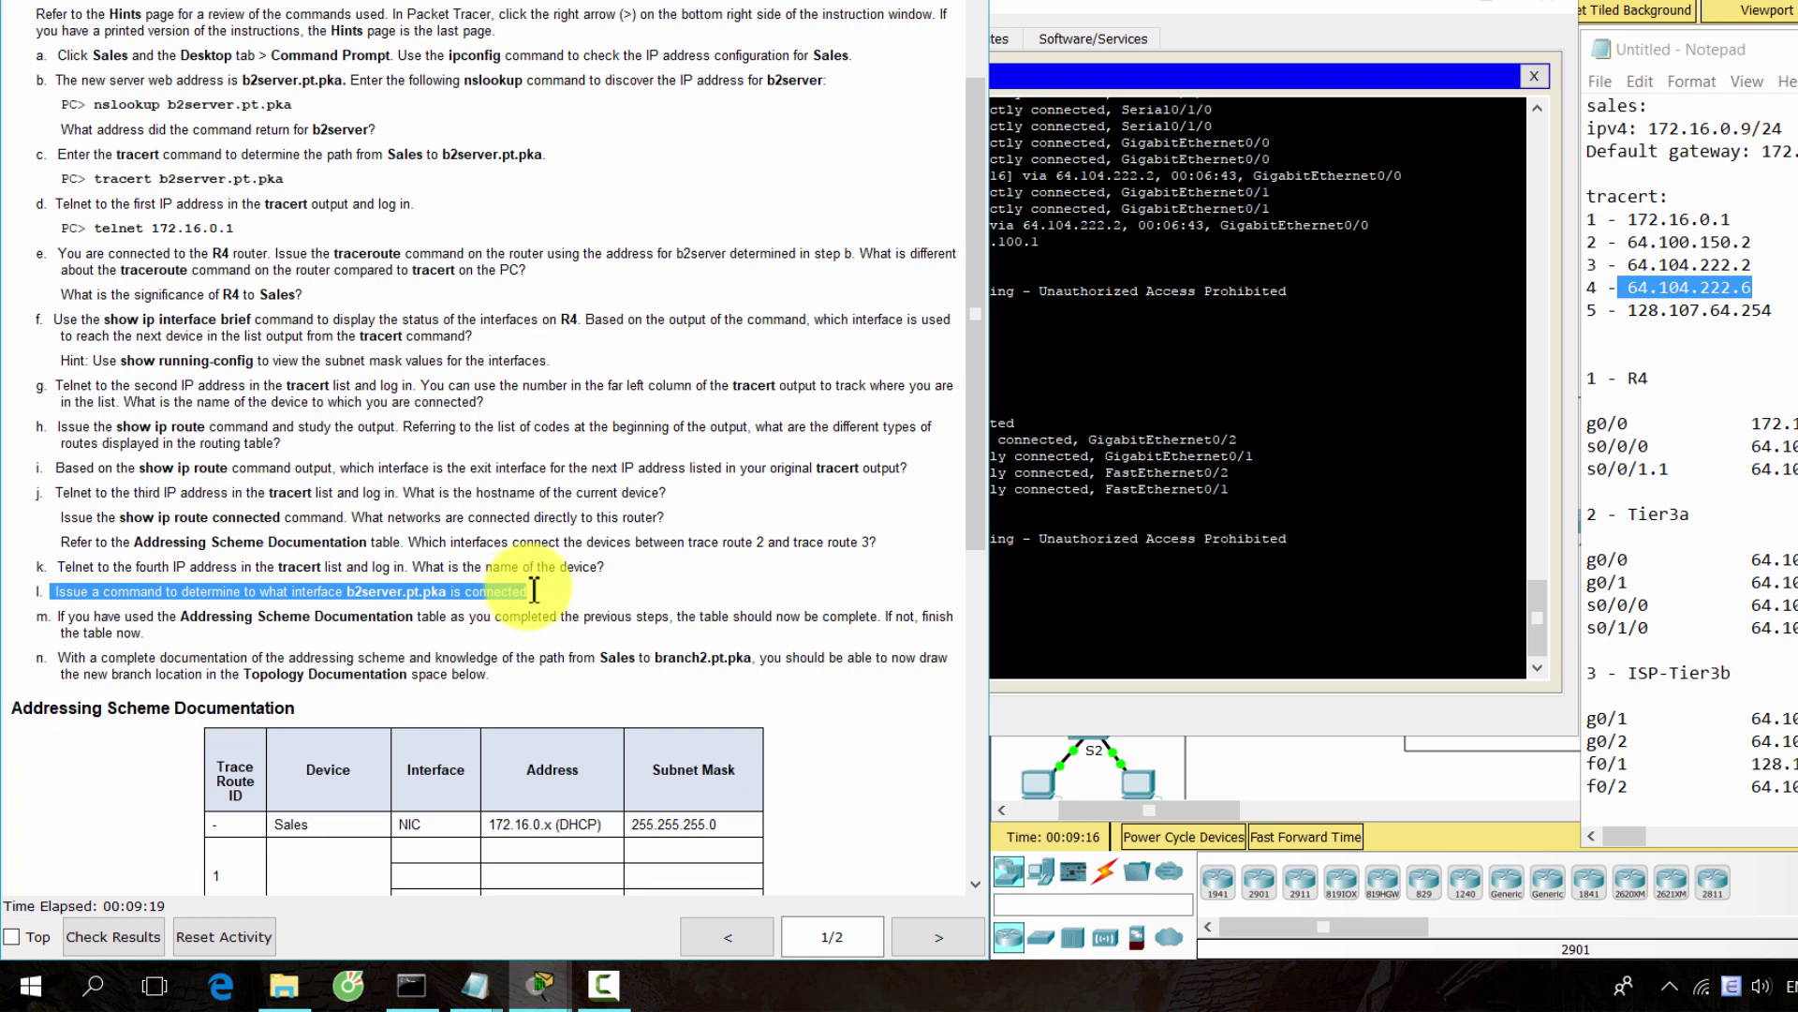
{"action": "left_click", "coordinate": [1061, 672]}
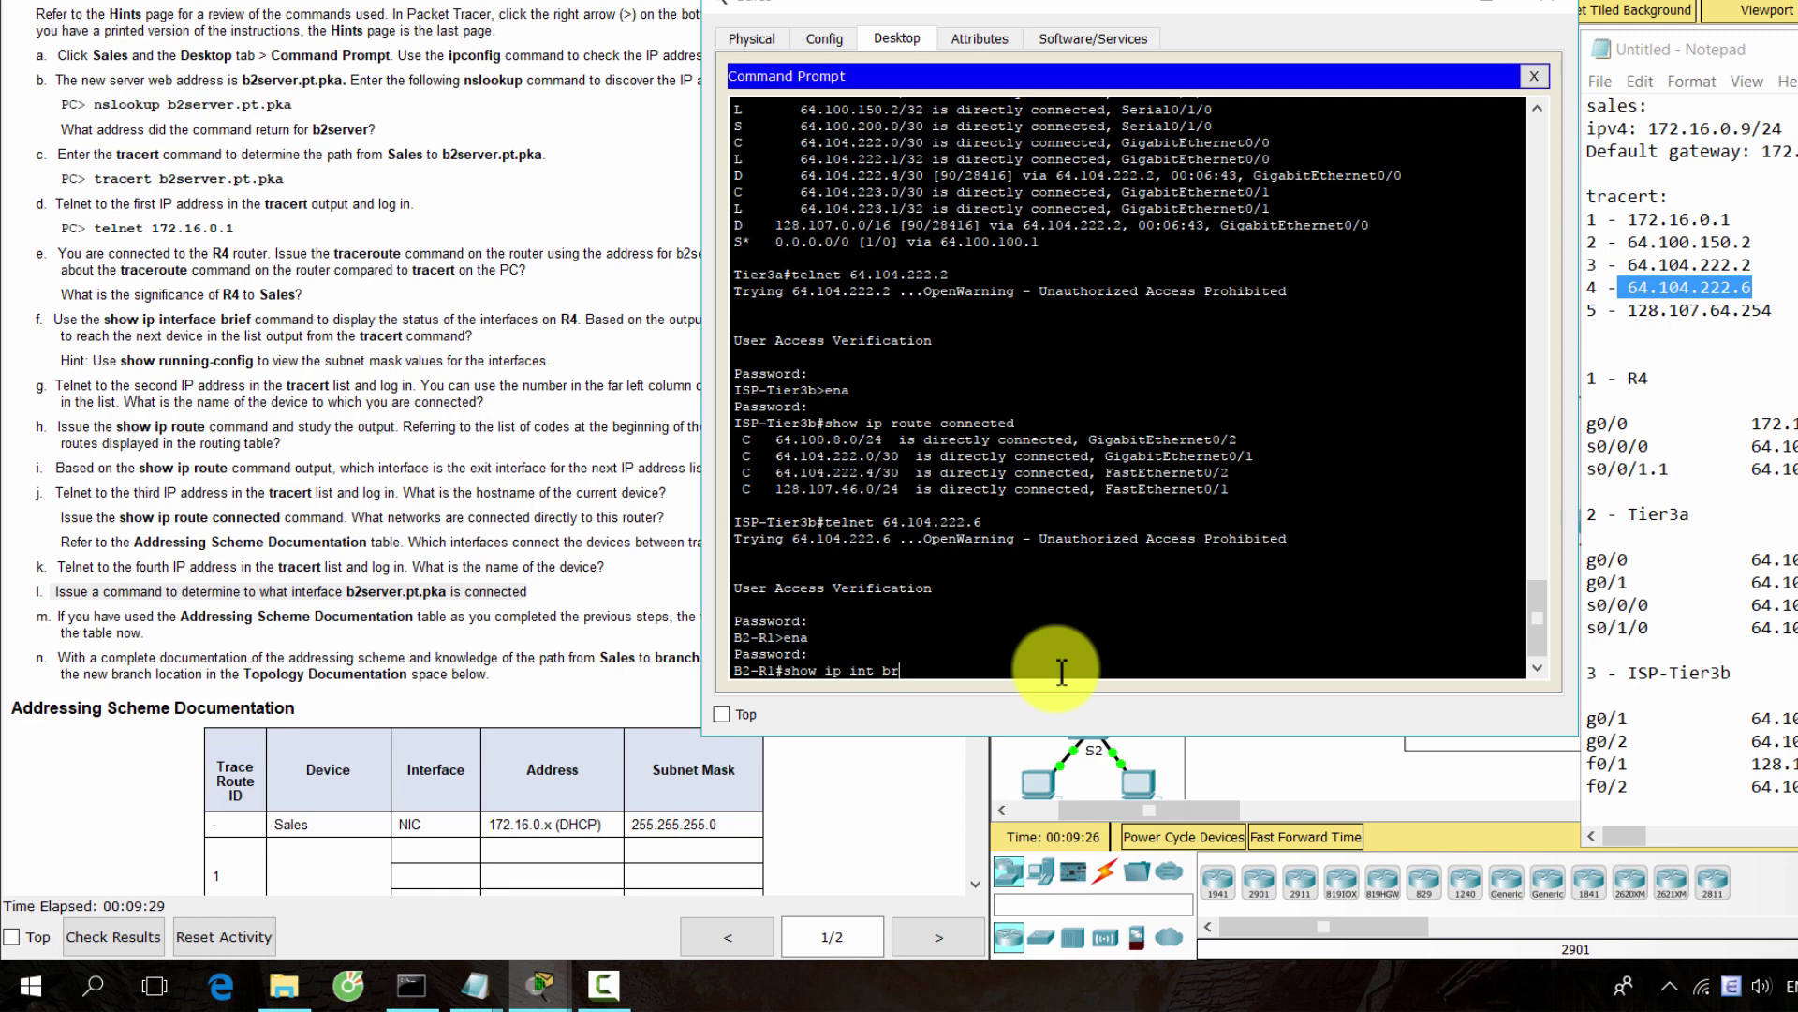
Run show ip int br on B2-R1, noting GigabitEthernet0/1 at 128.107.64.1
{"action": "key", "text": "Return"}
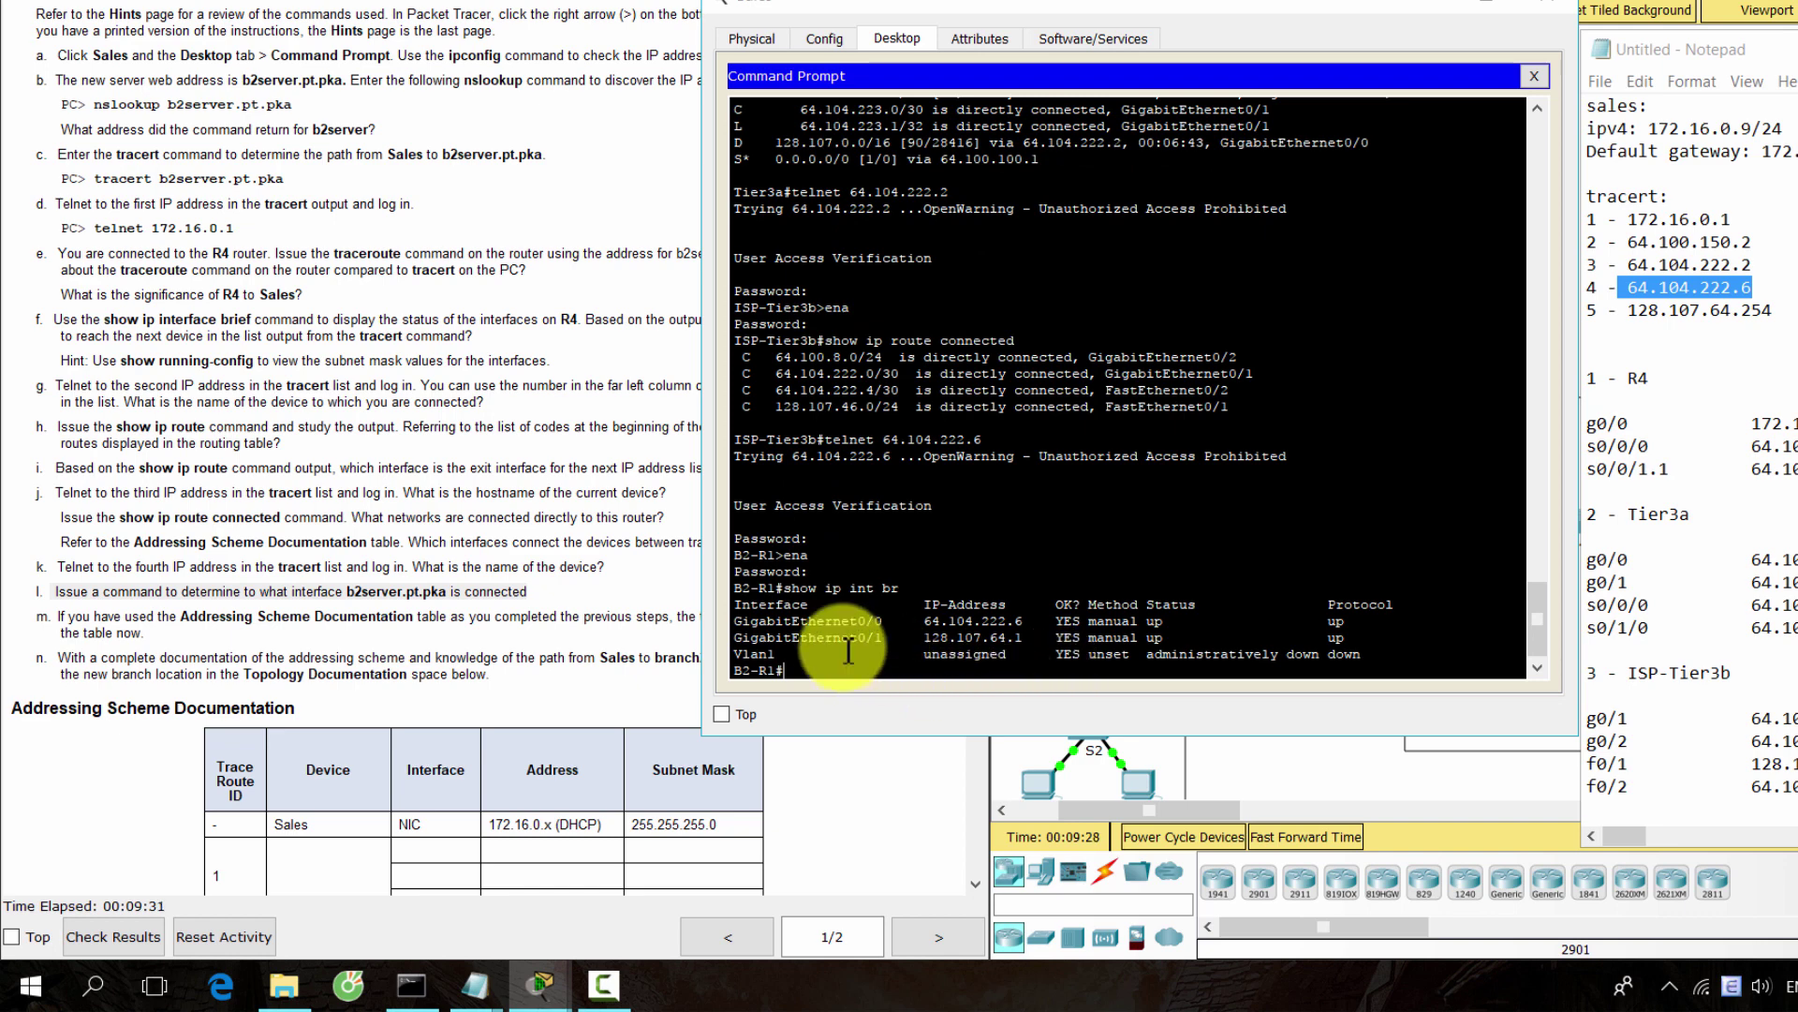
{"action": "left_click_drag", "start_coordinate": [739, 641], "coordinate": [1054, 641]}
{"action": "left_click", "coordinate": [921, 667]}
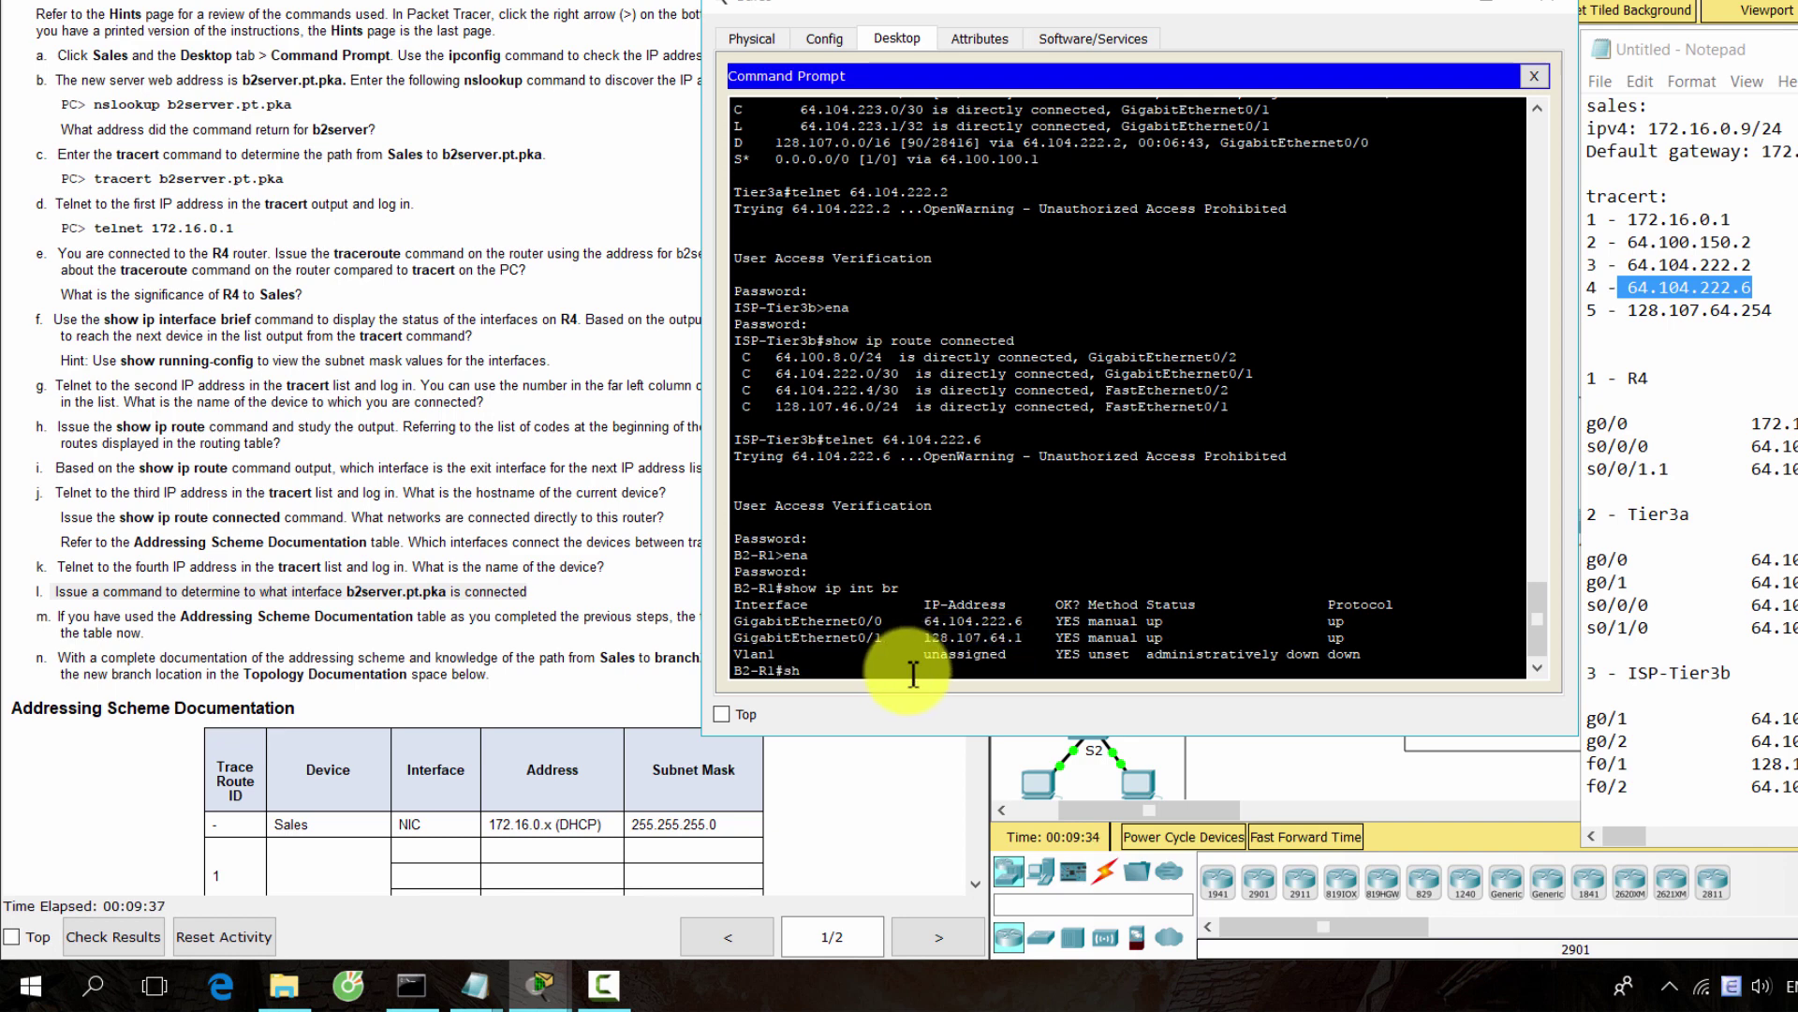
Show B2-R1's running configuration and locate GigabitEthernet0/1 with 128.107.64.1 255.255.255.0
{"action": "type", "text": "show run"}
{"action": "key", "text": "Return"}
{"action": "key", "text": "space"}
{"action": "key", "text": "space"}
{"action": "key", "text": "space"}
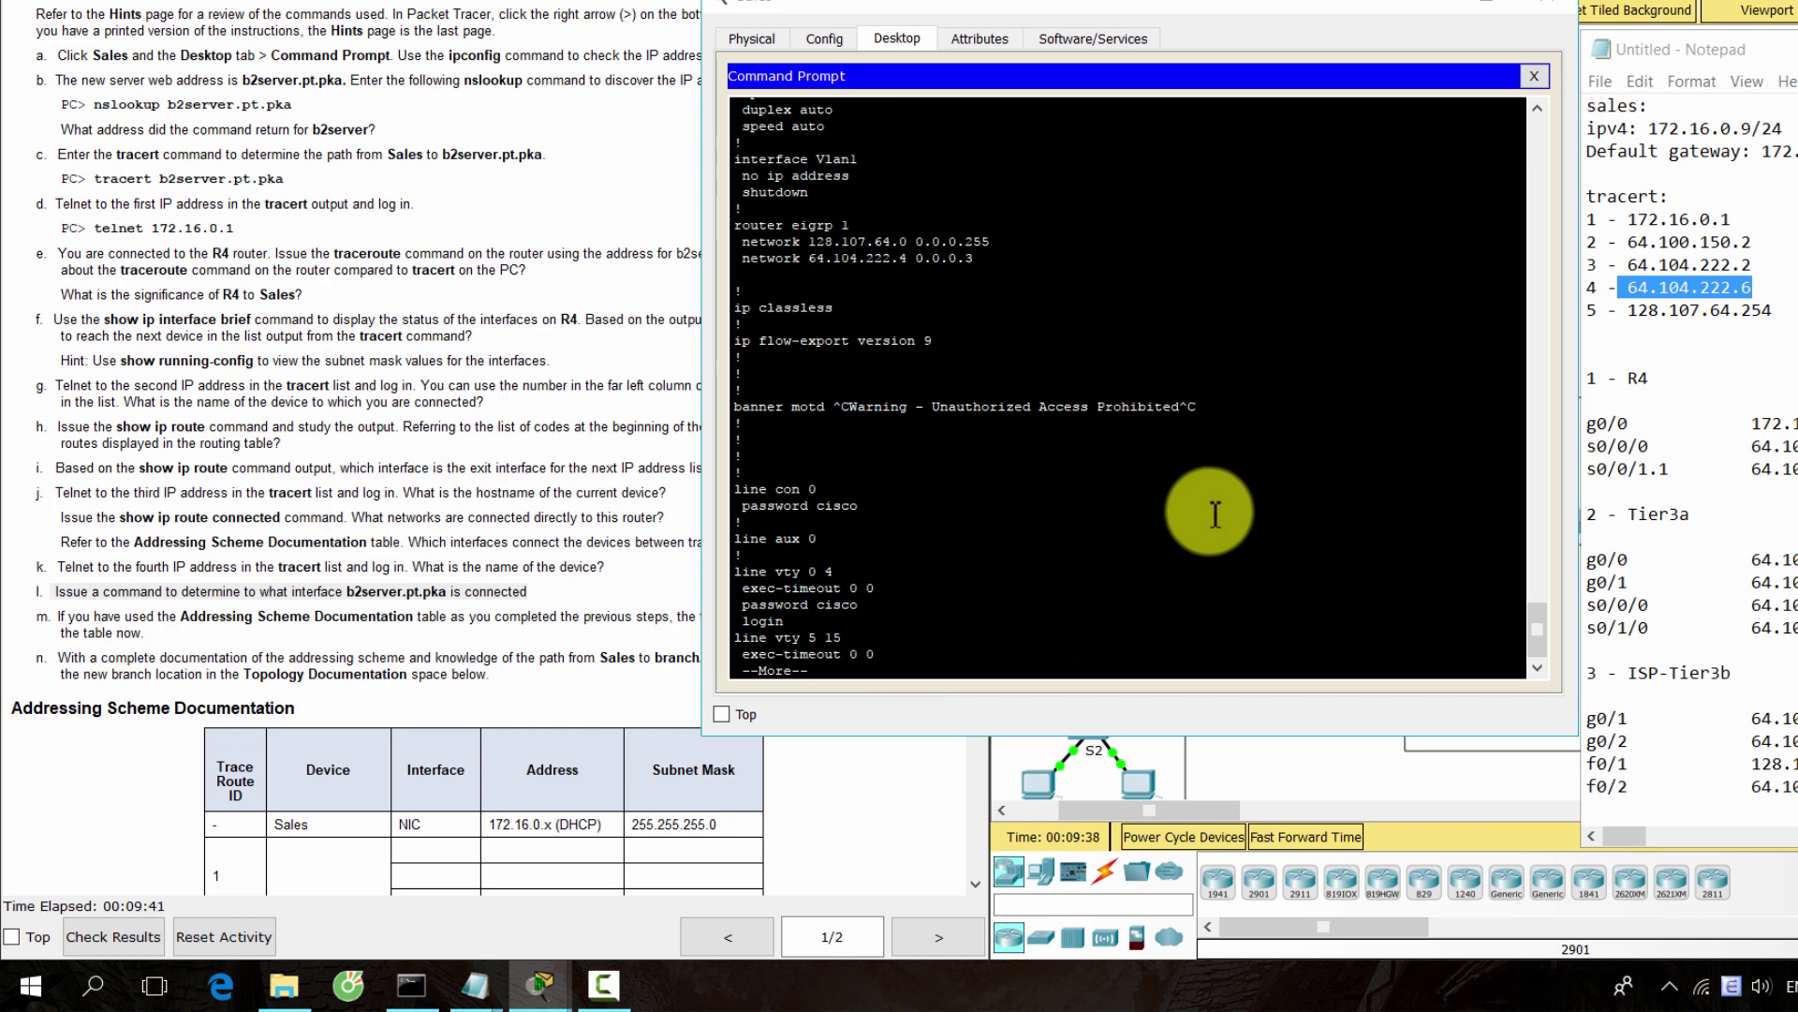
{"action": "scroll", "coordinate": [1209, 511], "scroll_direction": "down", "scroll_amount": 2}
{"action": "scroll", "coordinate": [1150, 506], "scroll_direction": "up", "scroll_amount": 8}
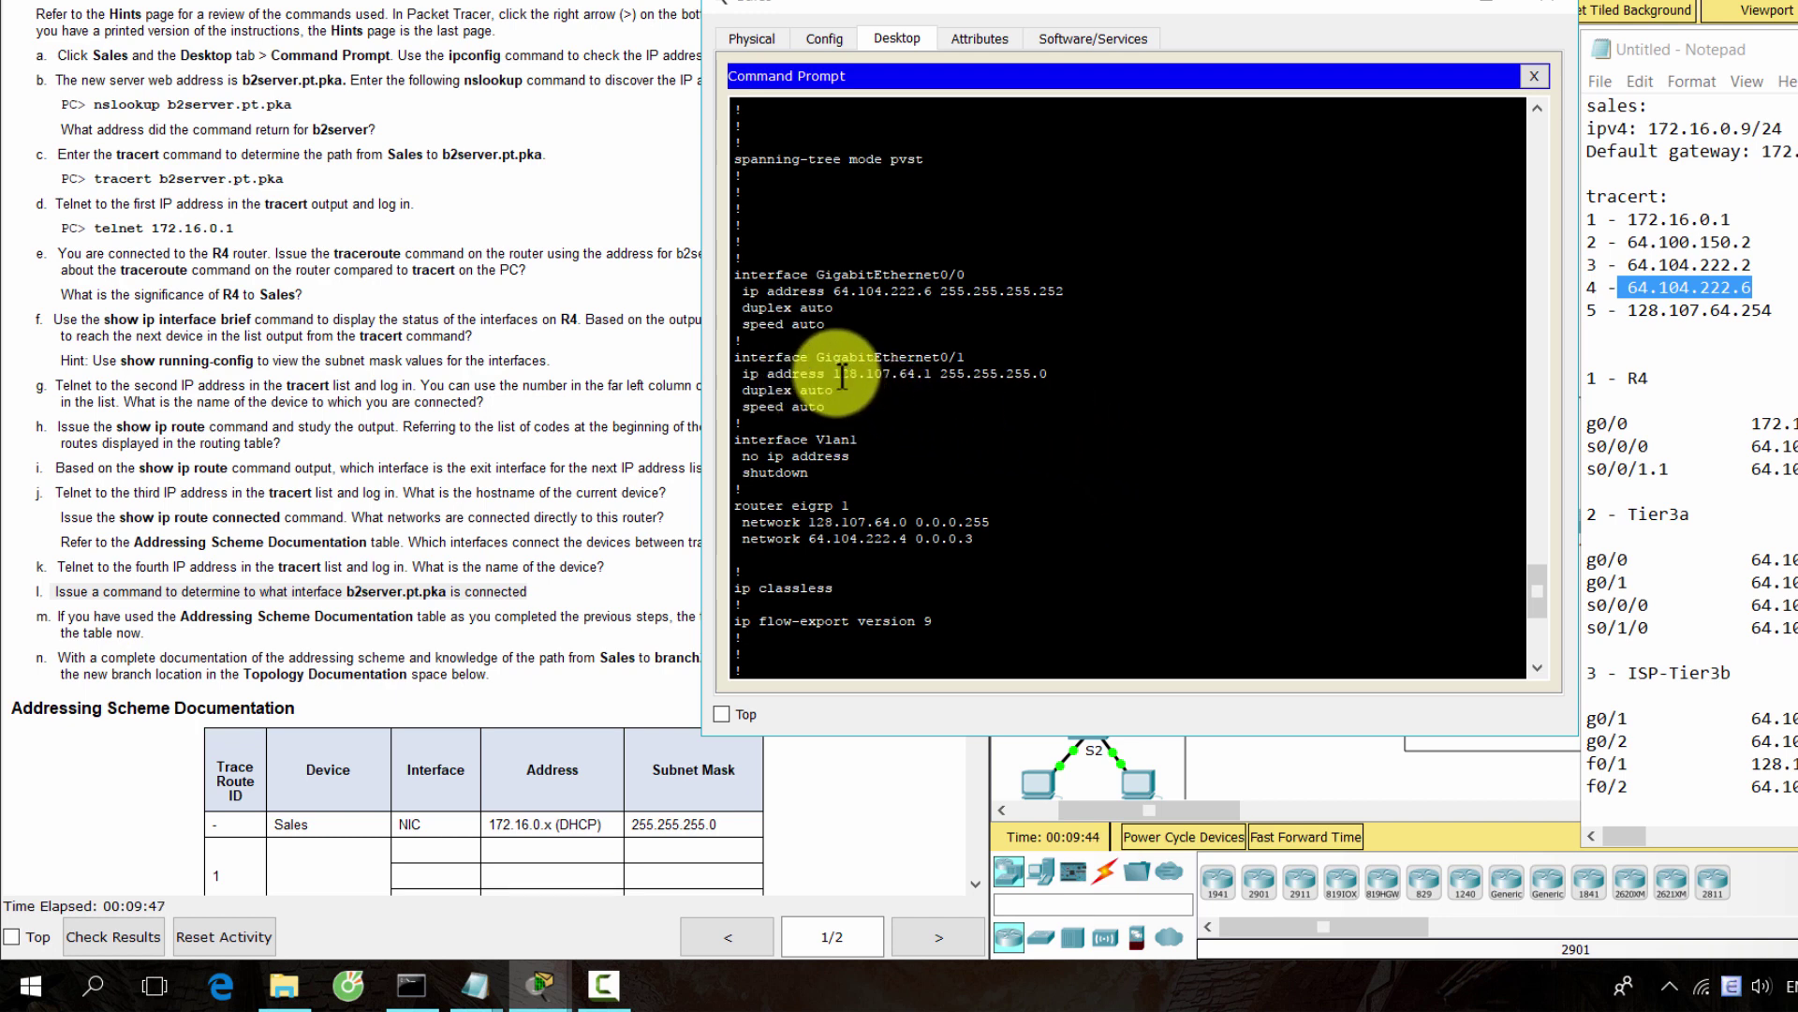
{"action": "left_click_drag", "start_coordinate": [816, 357], "coordinate": [1045, 374]}
{"action": "left_click", "coordinate": [1058, 398]}
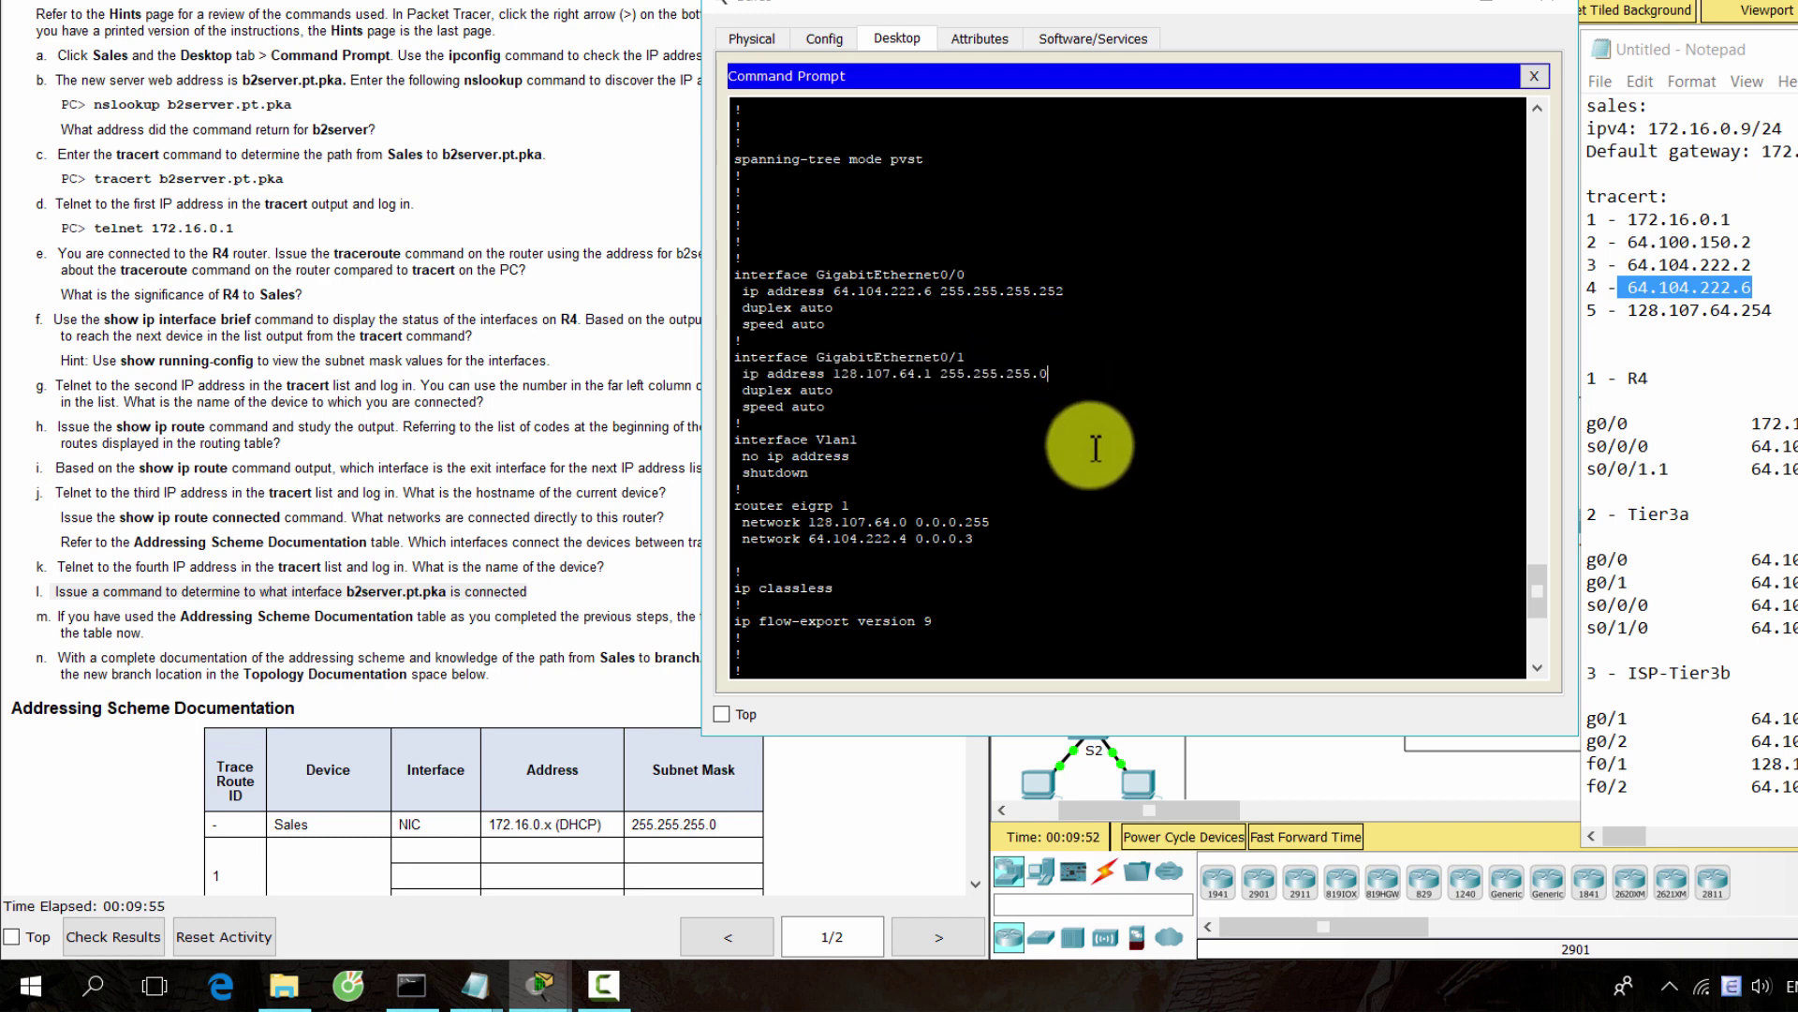
{"action": "scroll", "coordinate": [1092, 441], "scroll_direction": "down", "scroll_amount": 8}
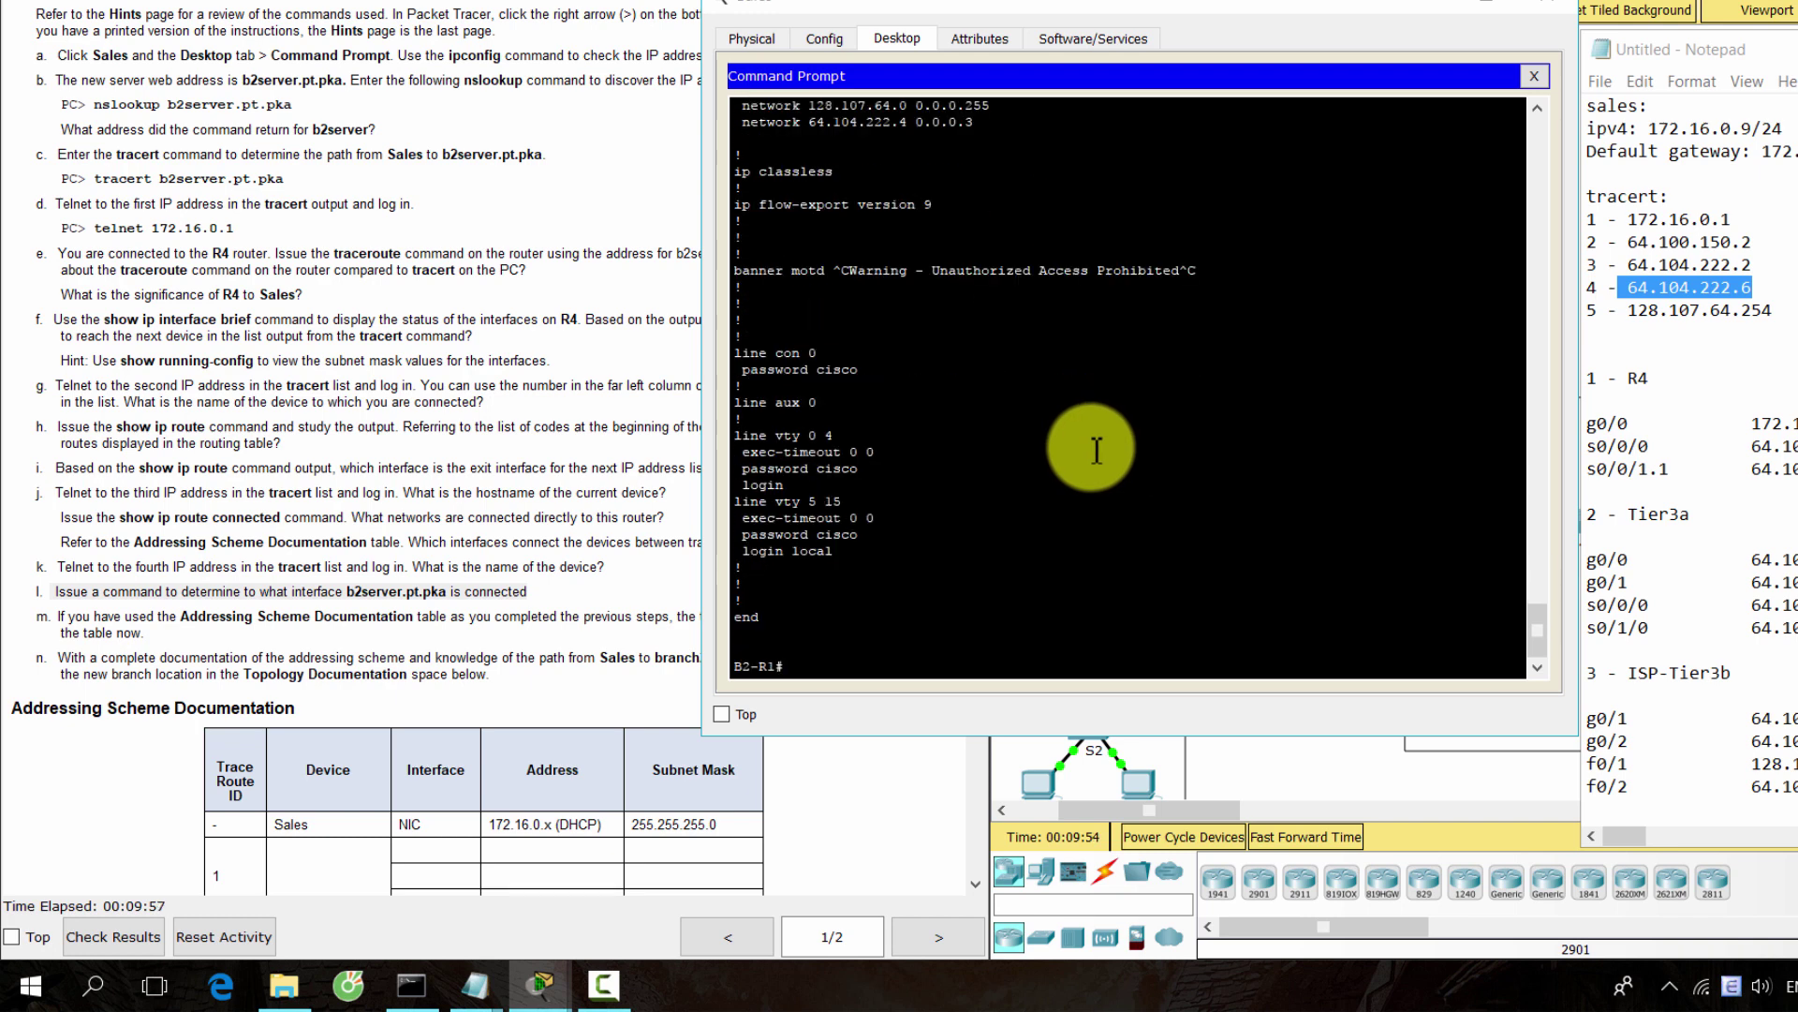